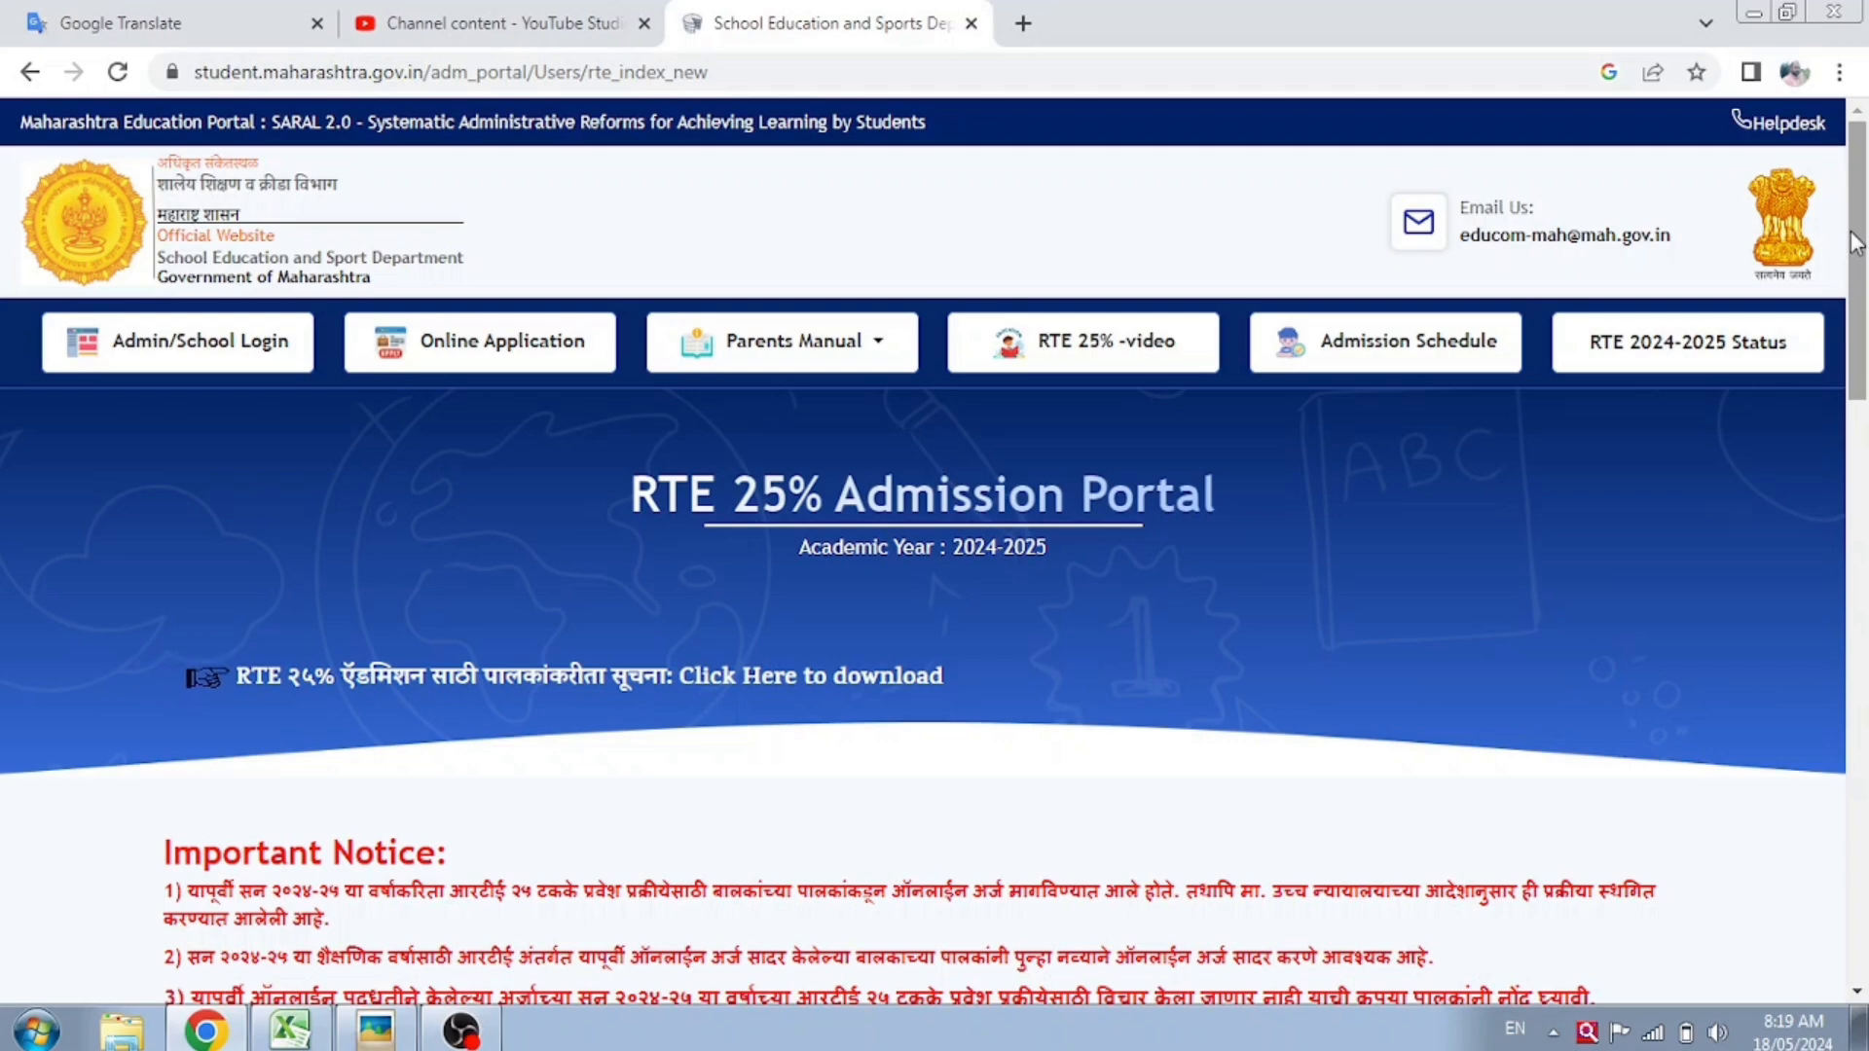
- Read the Important Notice and the 2024-2025 instructions for parents on the RTE 25% Admission Portal home page
{"action": "scroll", "coordinate": [1691, 217], "scroll_direction": "up", "scroll_amount": 2, "text": "ctrl"}
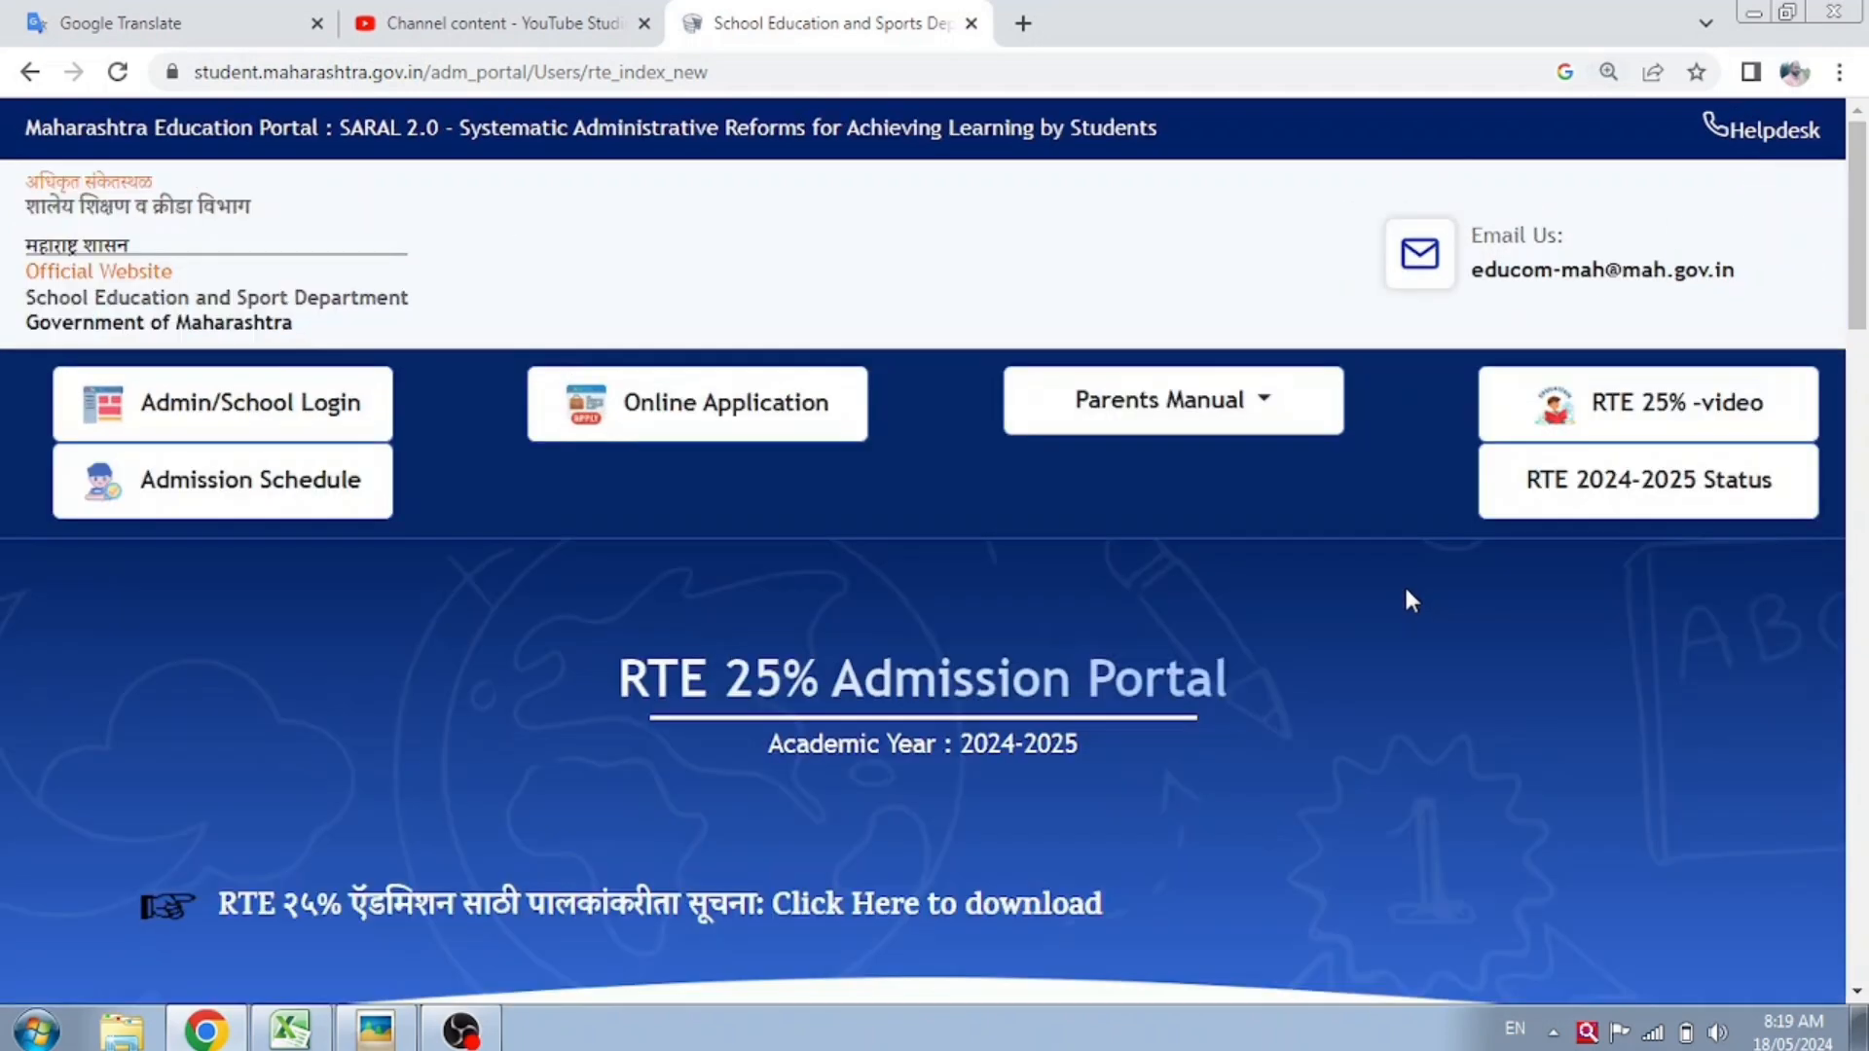
{"action": "scroll", "coordinate": [1404, 582], "scroll_direction": "down", "scroll_amount": 4}
{"action": "scroll", "coordinate": [1409, 596], "scroll_direction": "down", "scroll_amount": 1}
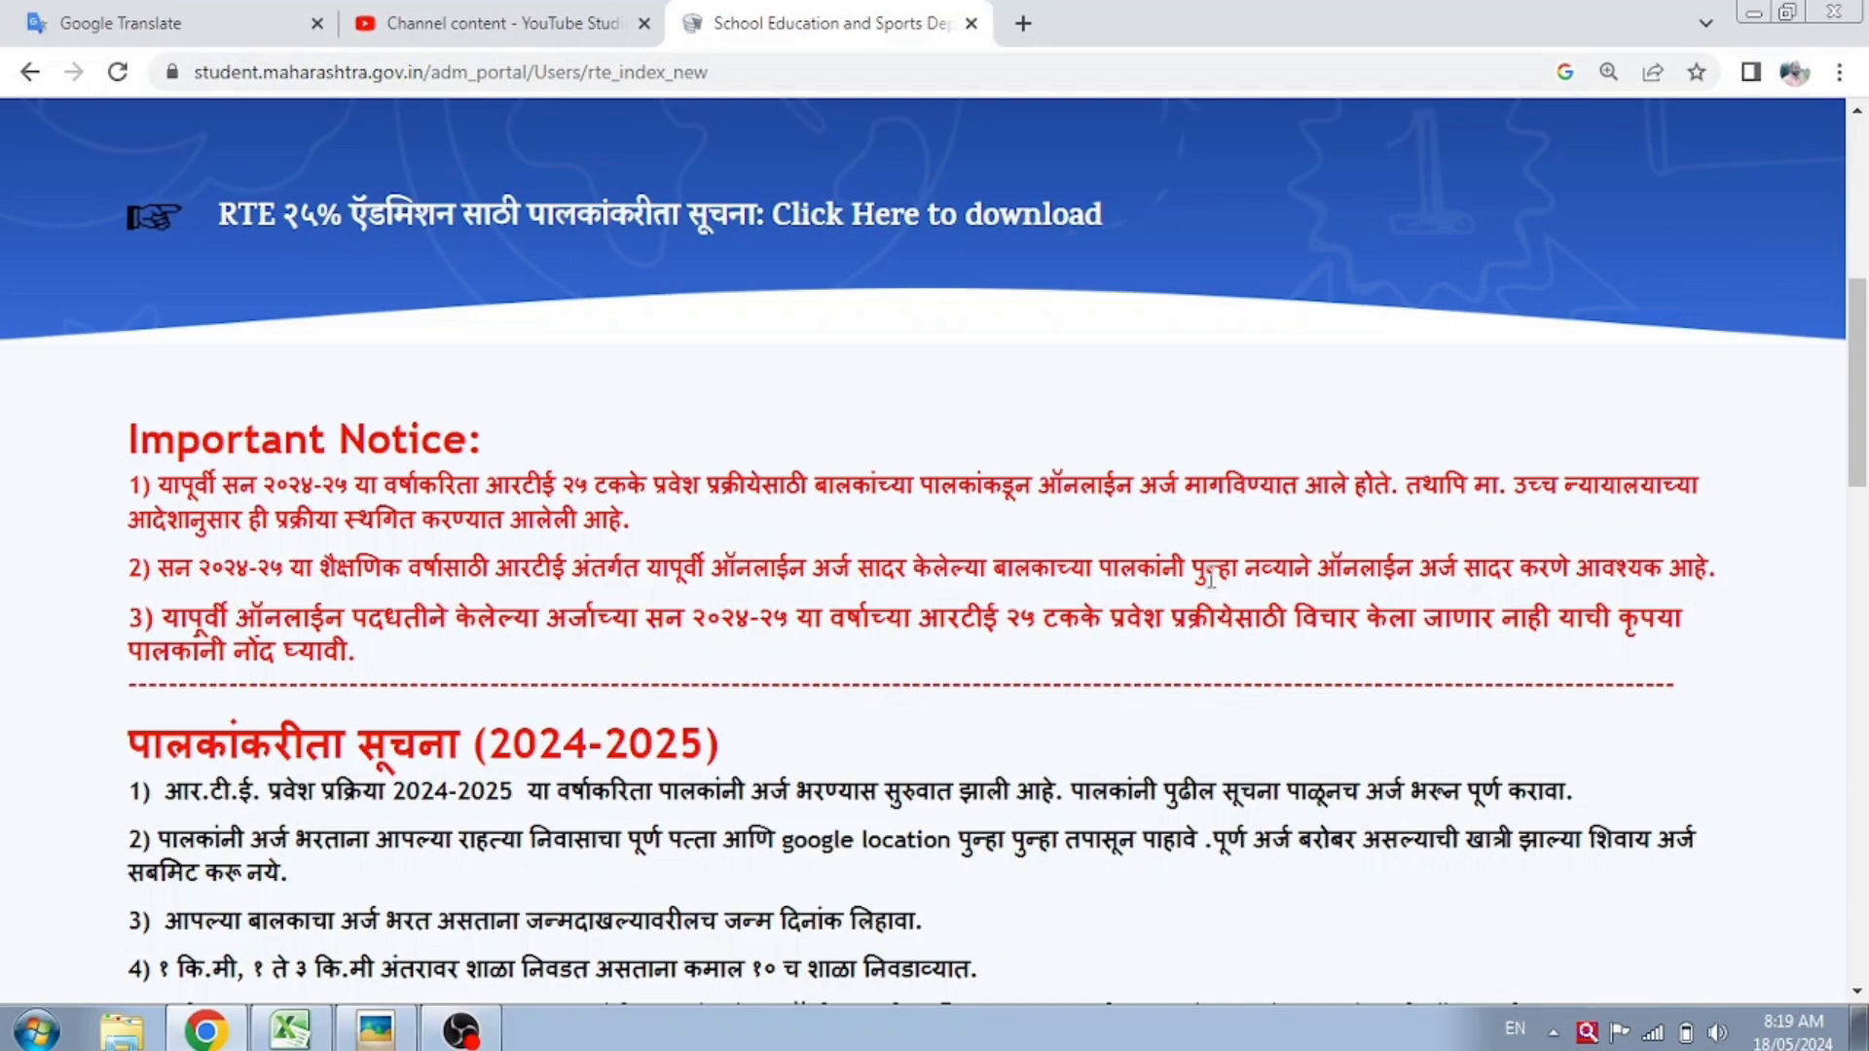
{"action": "left_click_drag", "start_coordinate": [1244, 572], "coordinate": [1594, 563]}
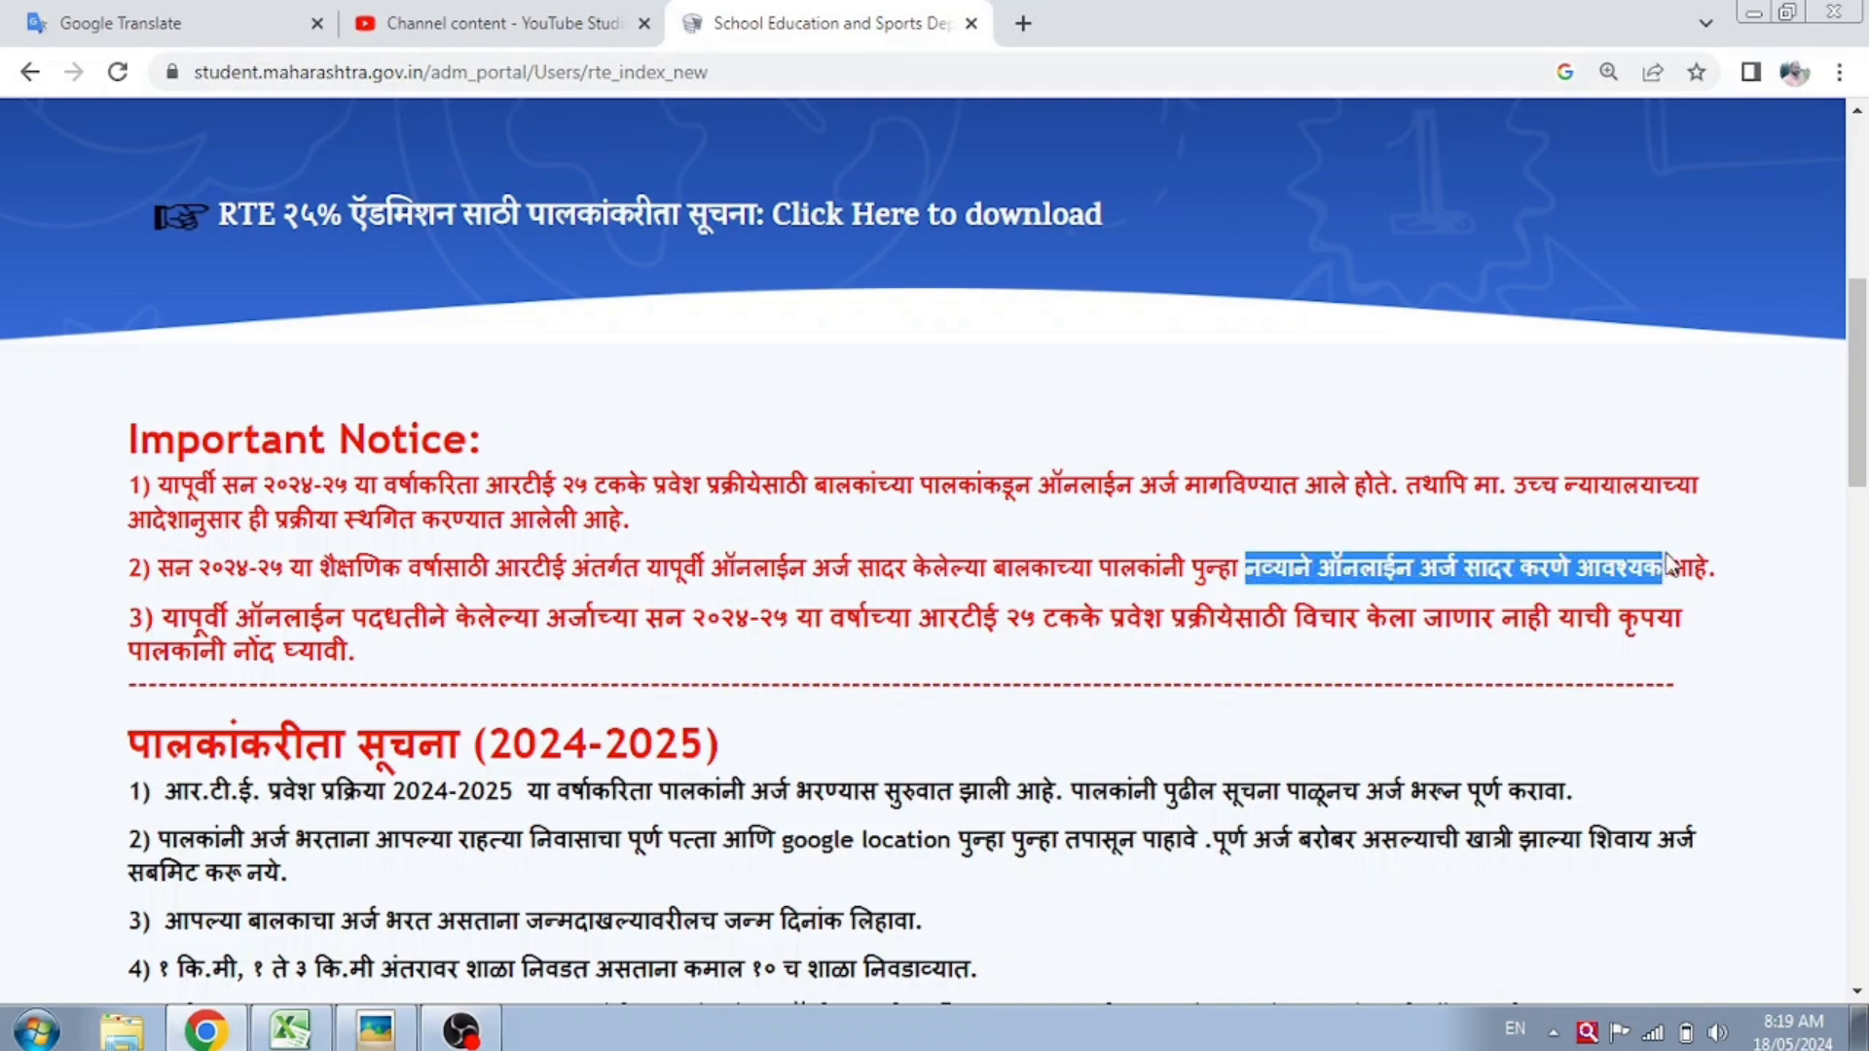
{"action": "left_click", "coordinate": [1668, 566]}
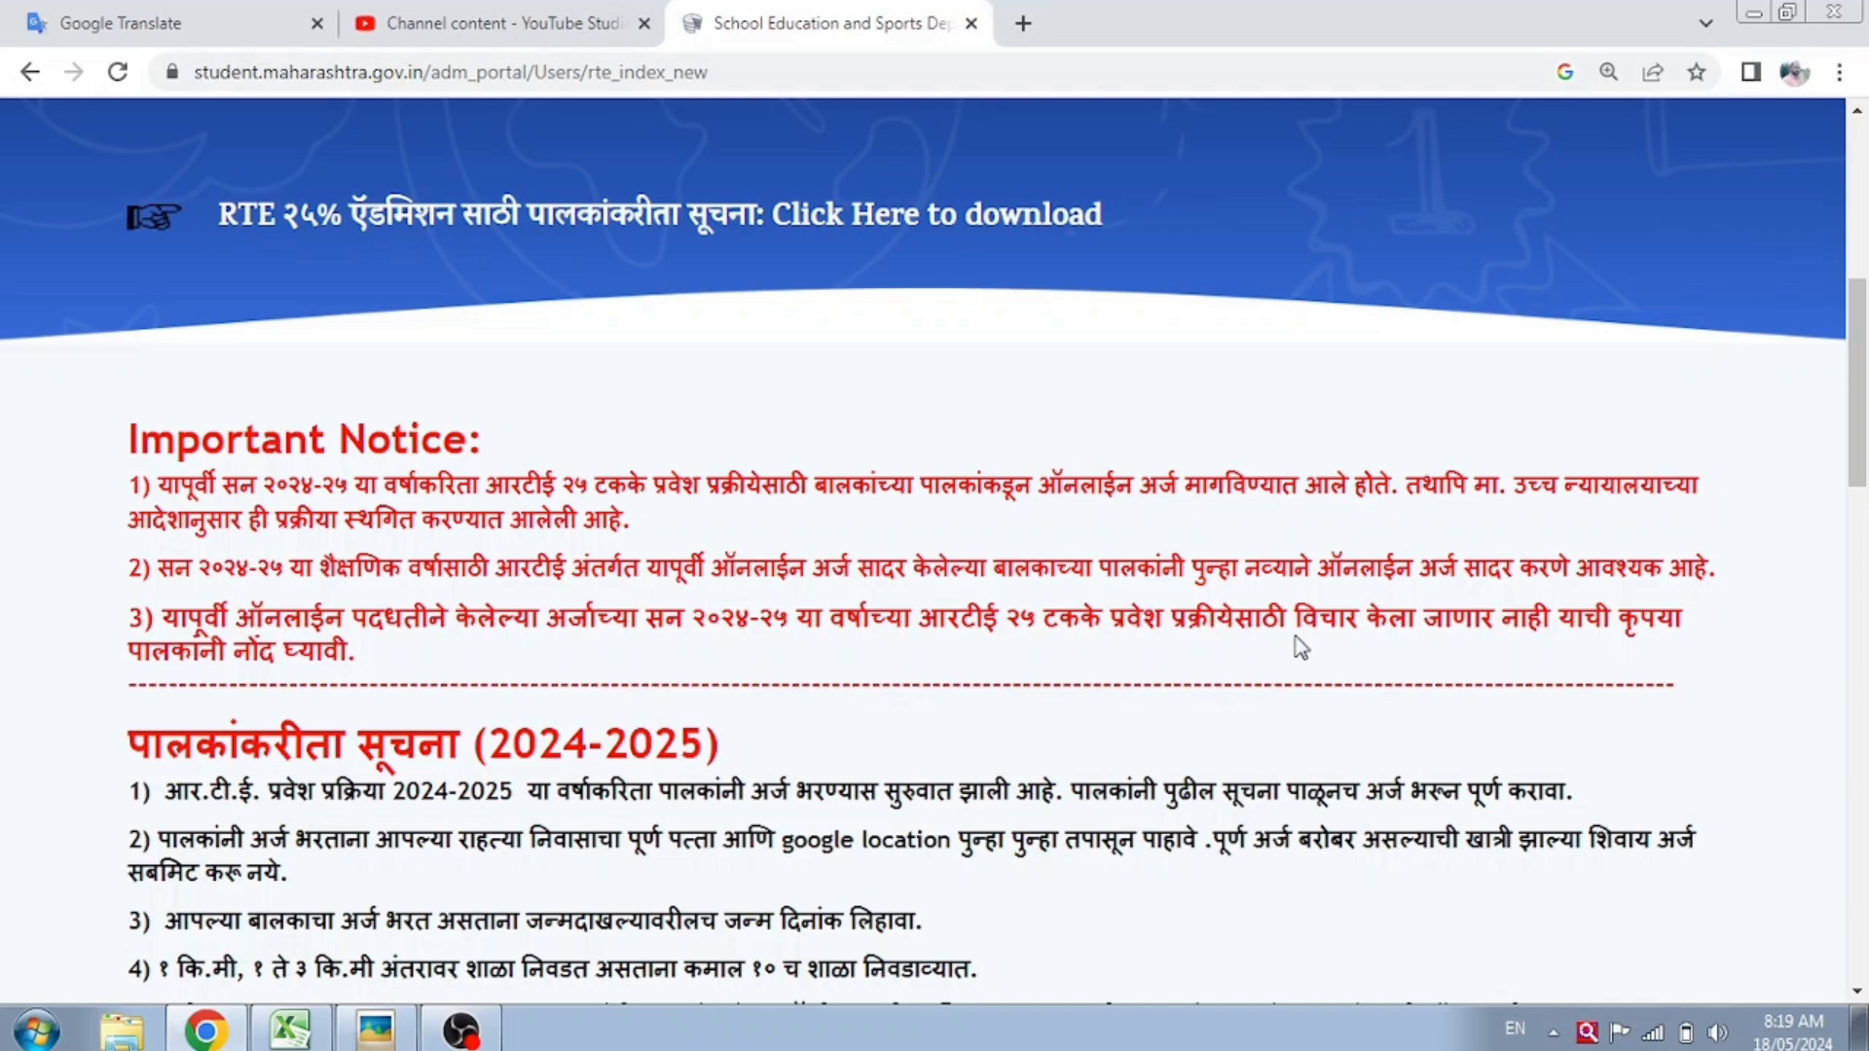
{"action": "double_click", "coordinate": [1324, 618]}
{"action": "left_click_drag", "start_coordinate": [1327, 616], "coordinate": [1501, 617]}
{"action": "left_click_drag", "start_coordinate": [1501, 617], "coordinate": [1570, 625]}
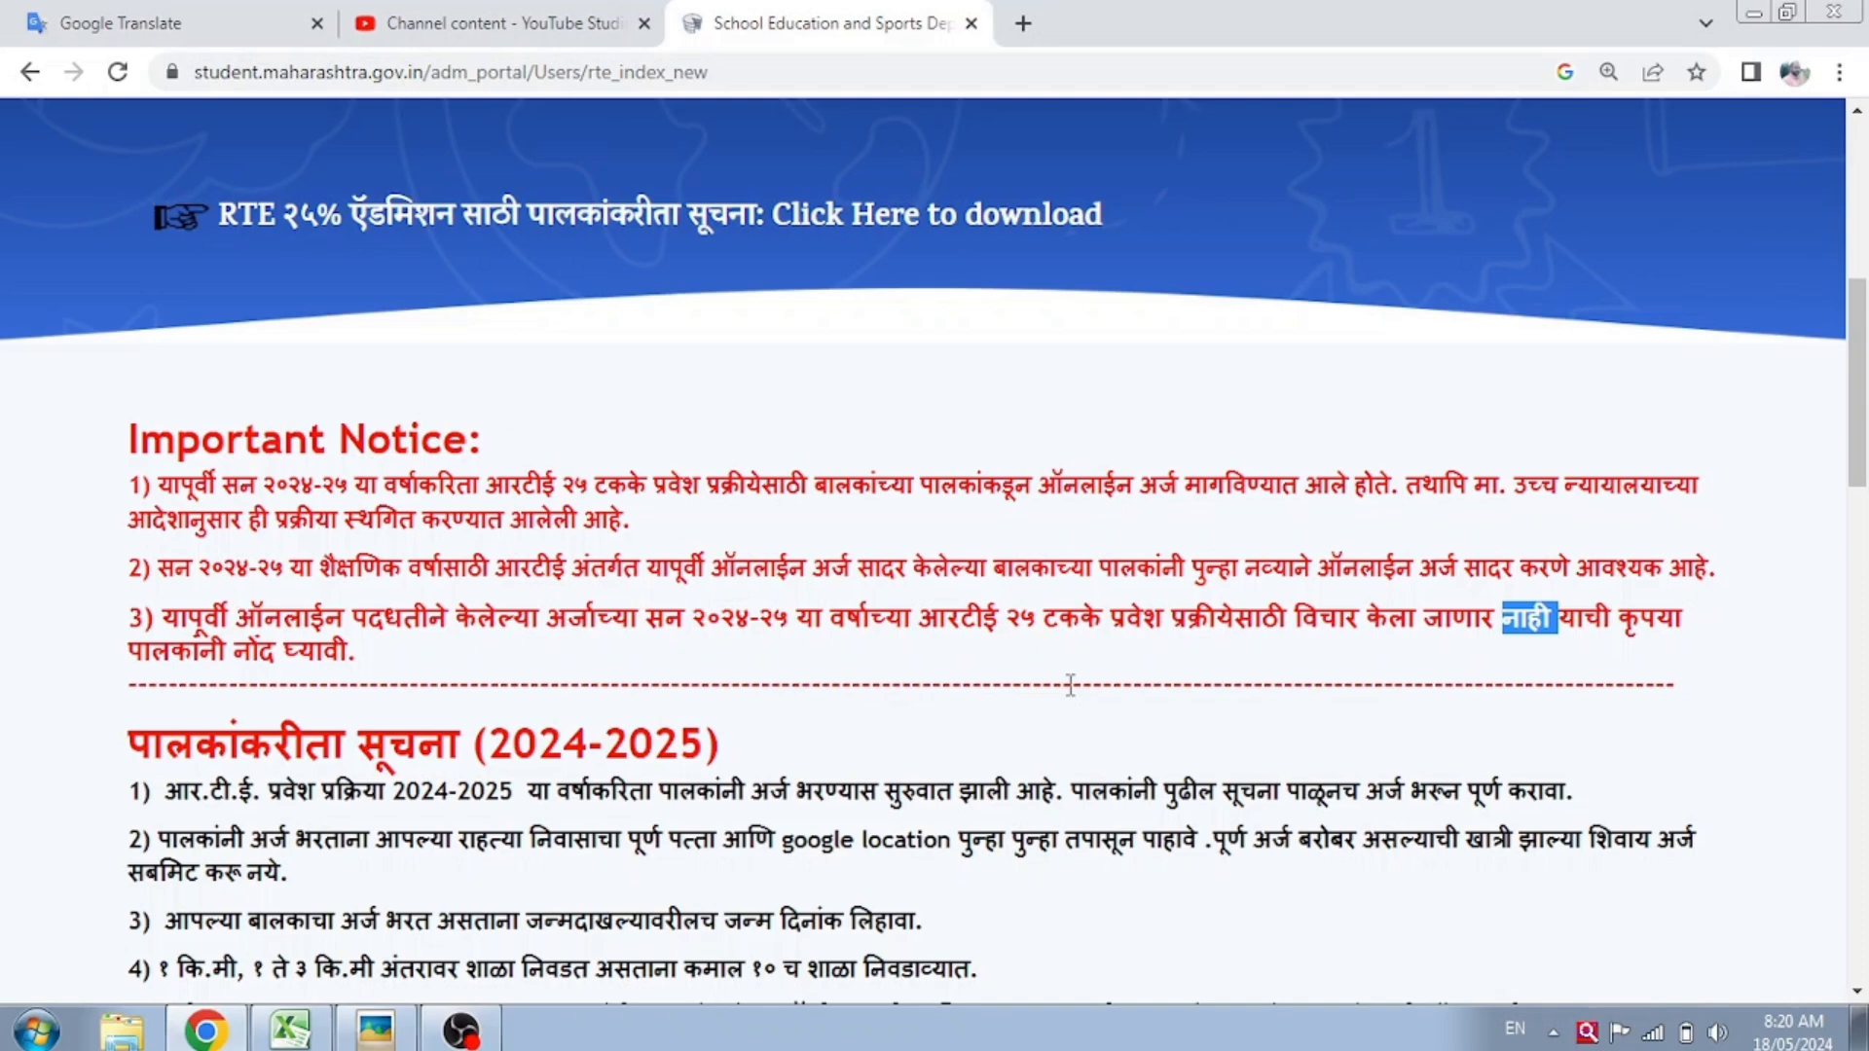
{"action": "scroll", "coordinate": [1070, 684], "scroll_direction": "down", "scroll_amount": 1}
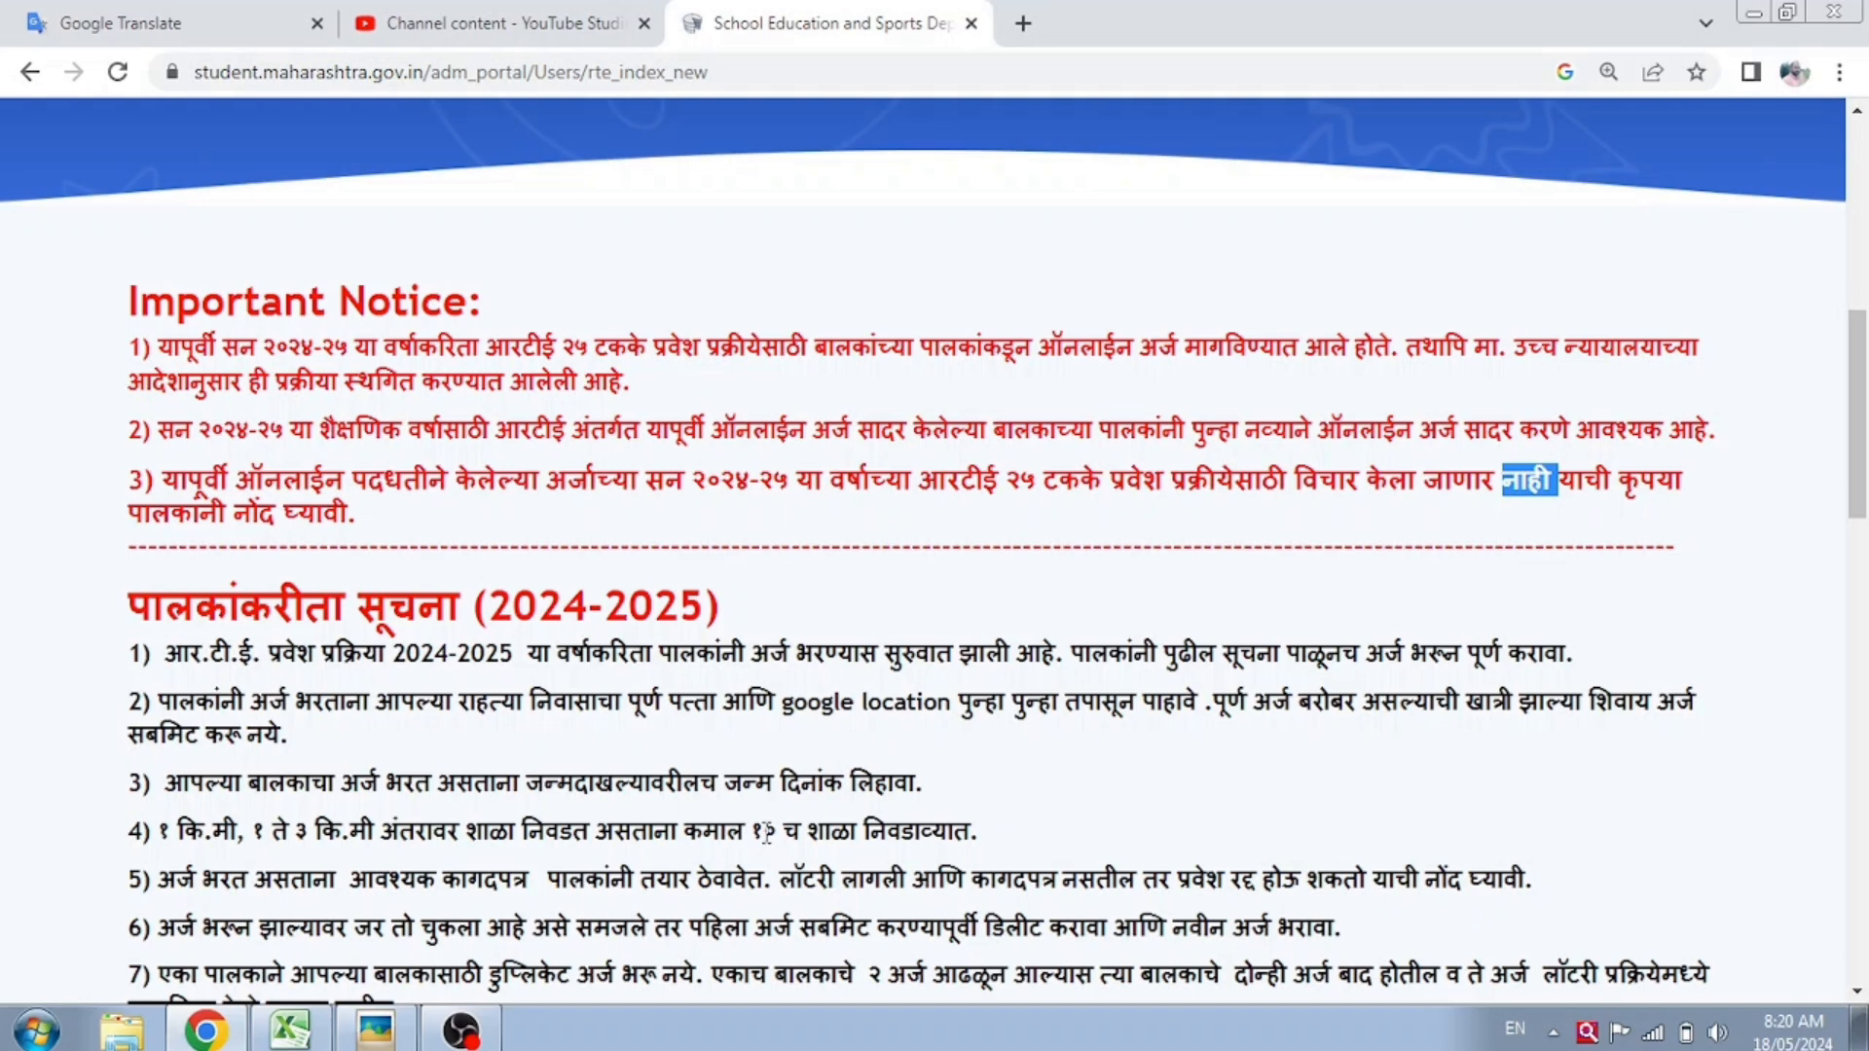
{"action": "scroll", "coordinate": [767, 825], "scroll_direction": "down", "scroll_amount": 3}
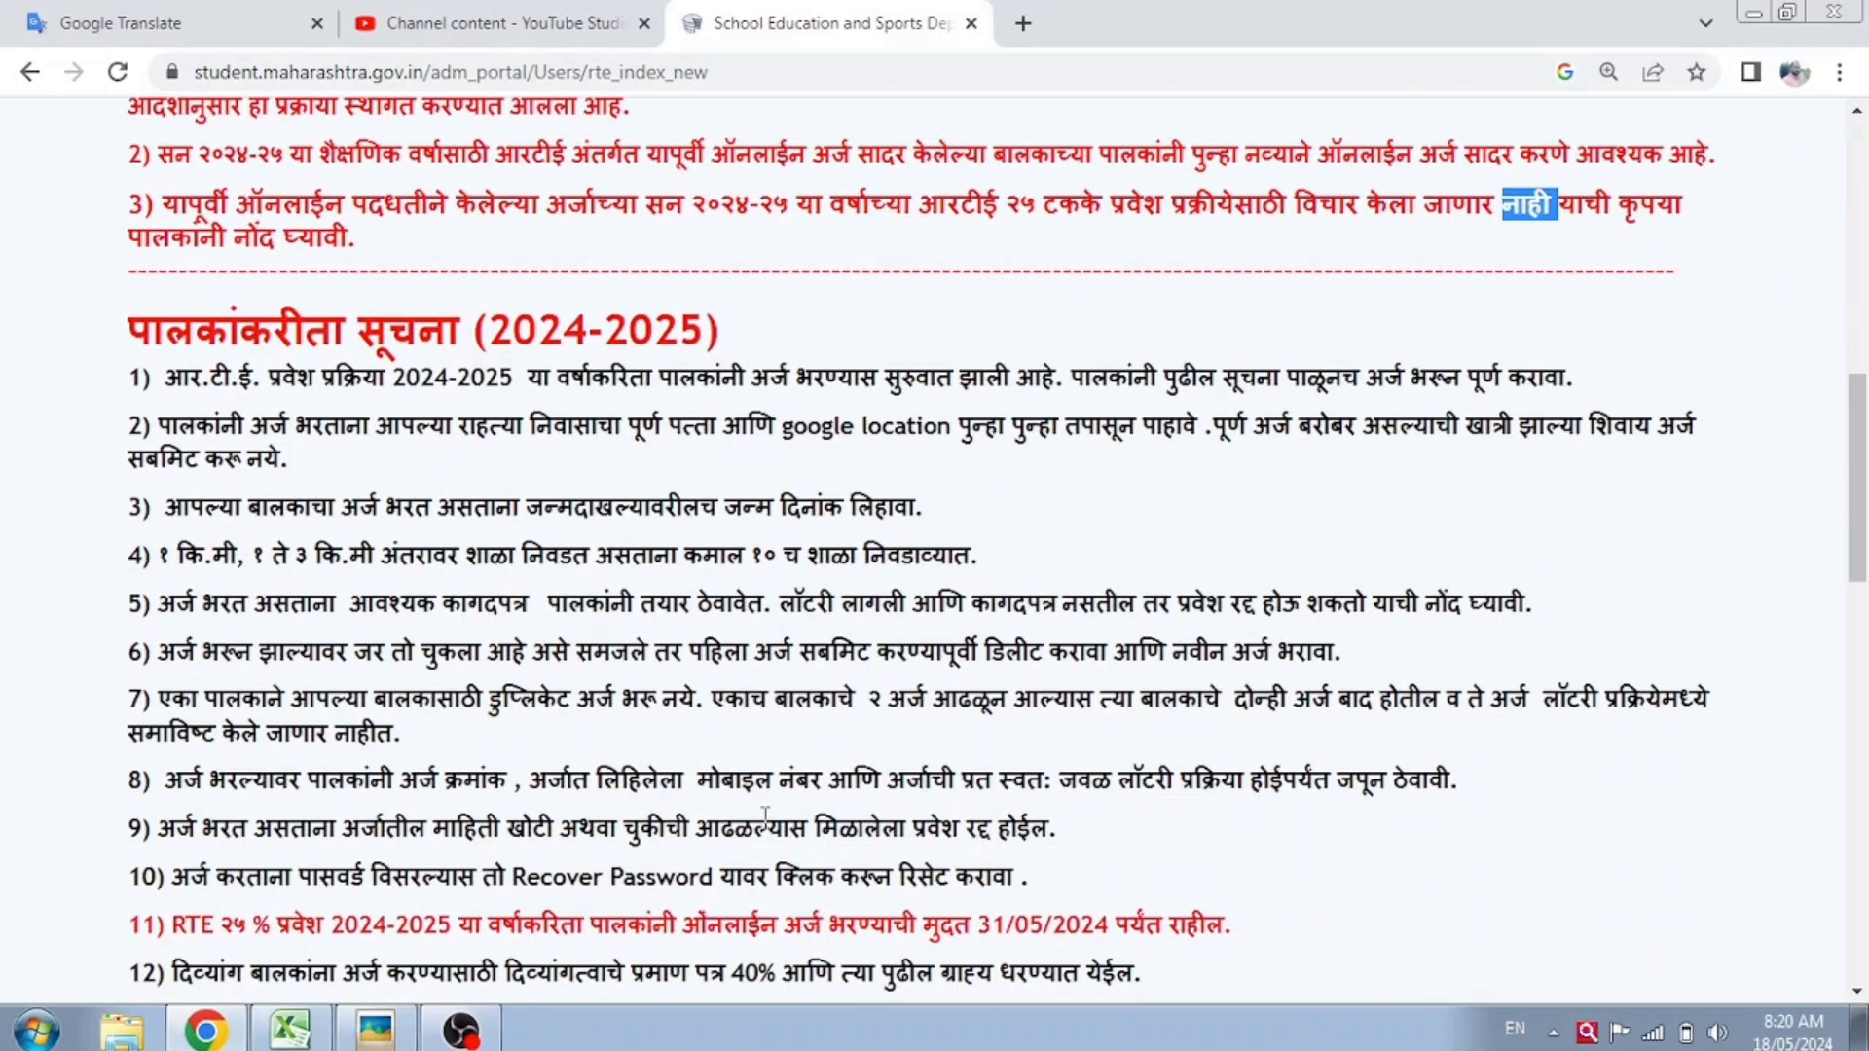
{"action": "scroll", "coordinate": [769, 829], "scroll_direction": "up", "scroll_amount": 3}
{"action": "scroll", "coordinate": [764, 827], "scroll_direction": "up", "scroll_amount": 4}
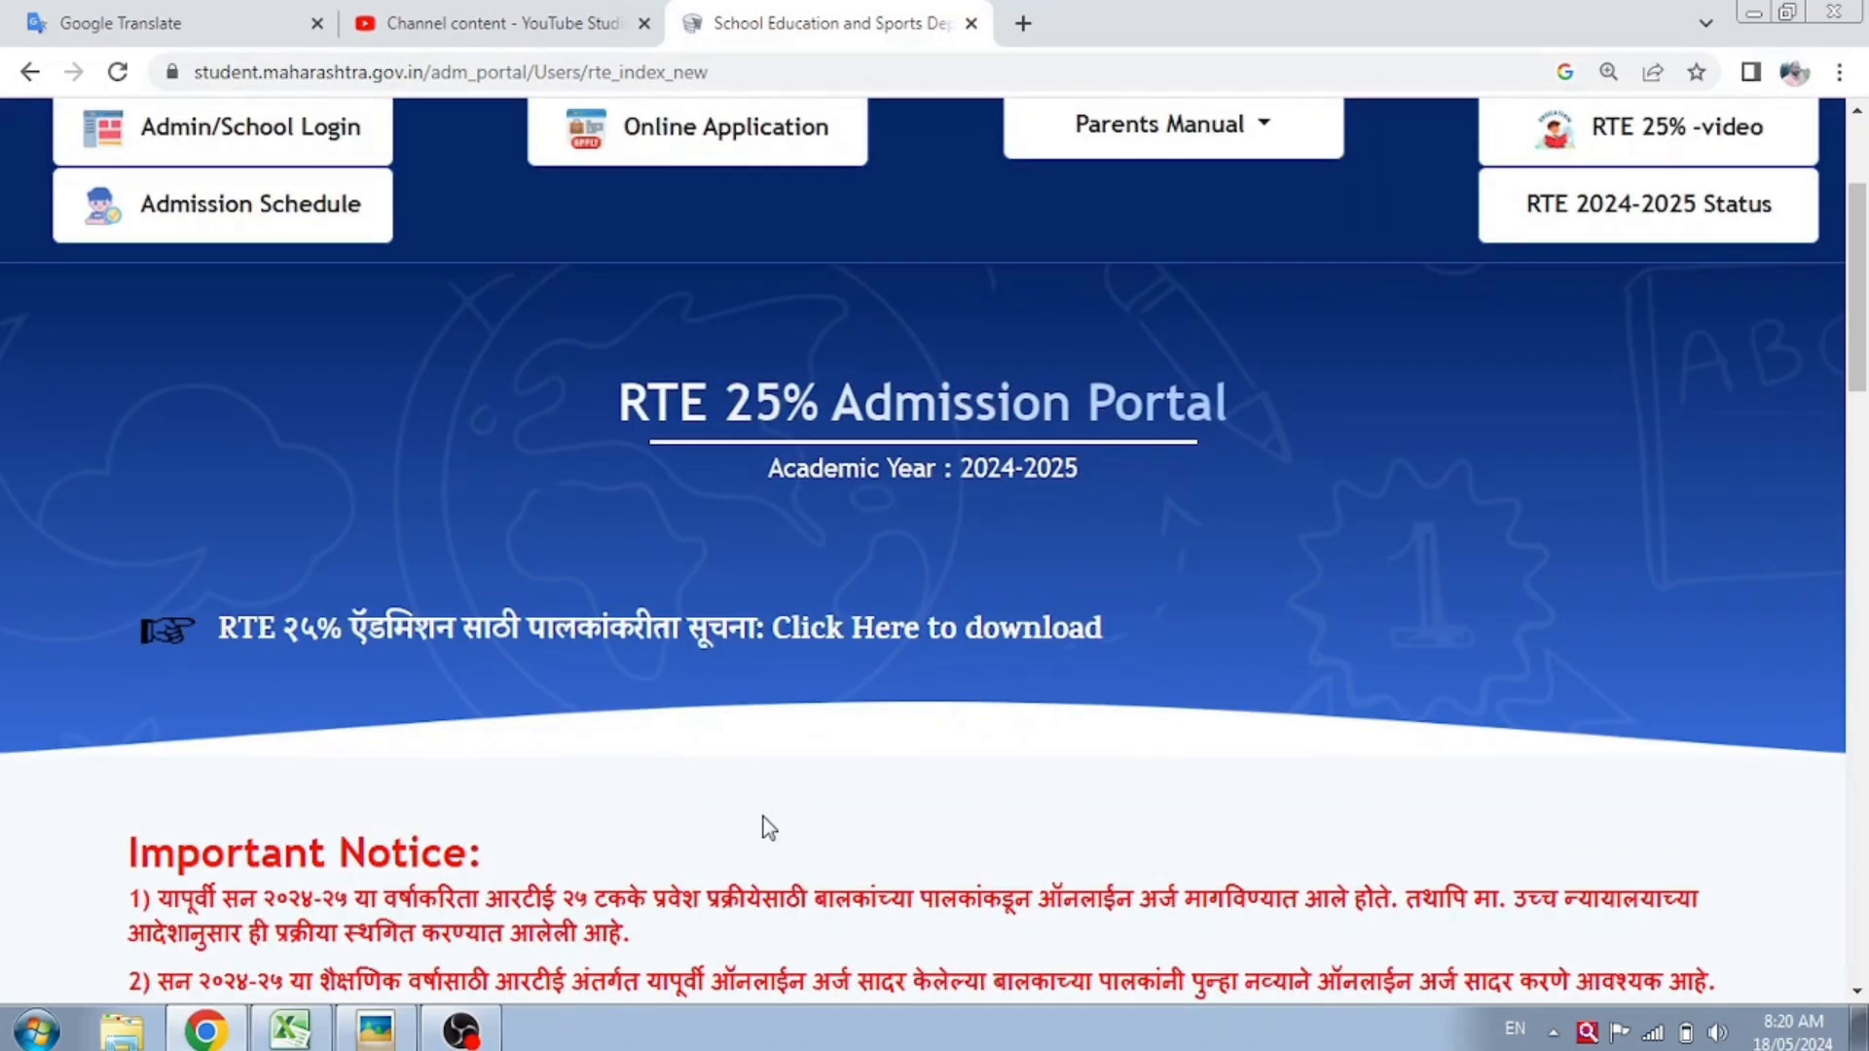
{"action": "scroll", "coordinate": [769, 828], "scroll_direction": "up", "scroll_amount": 3}
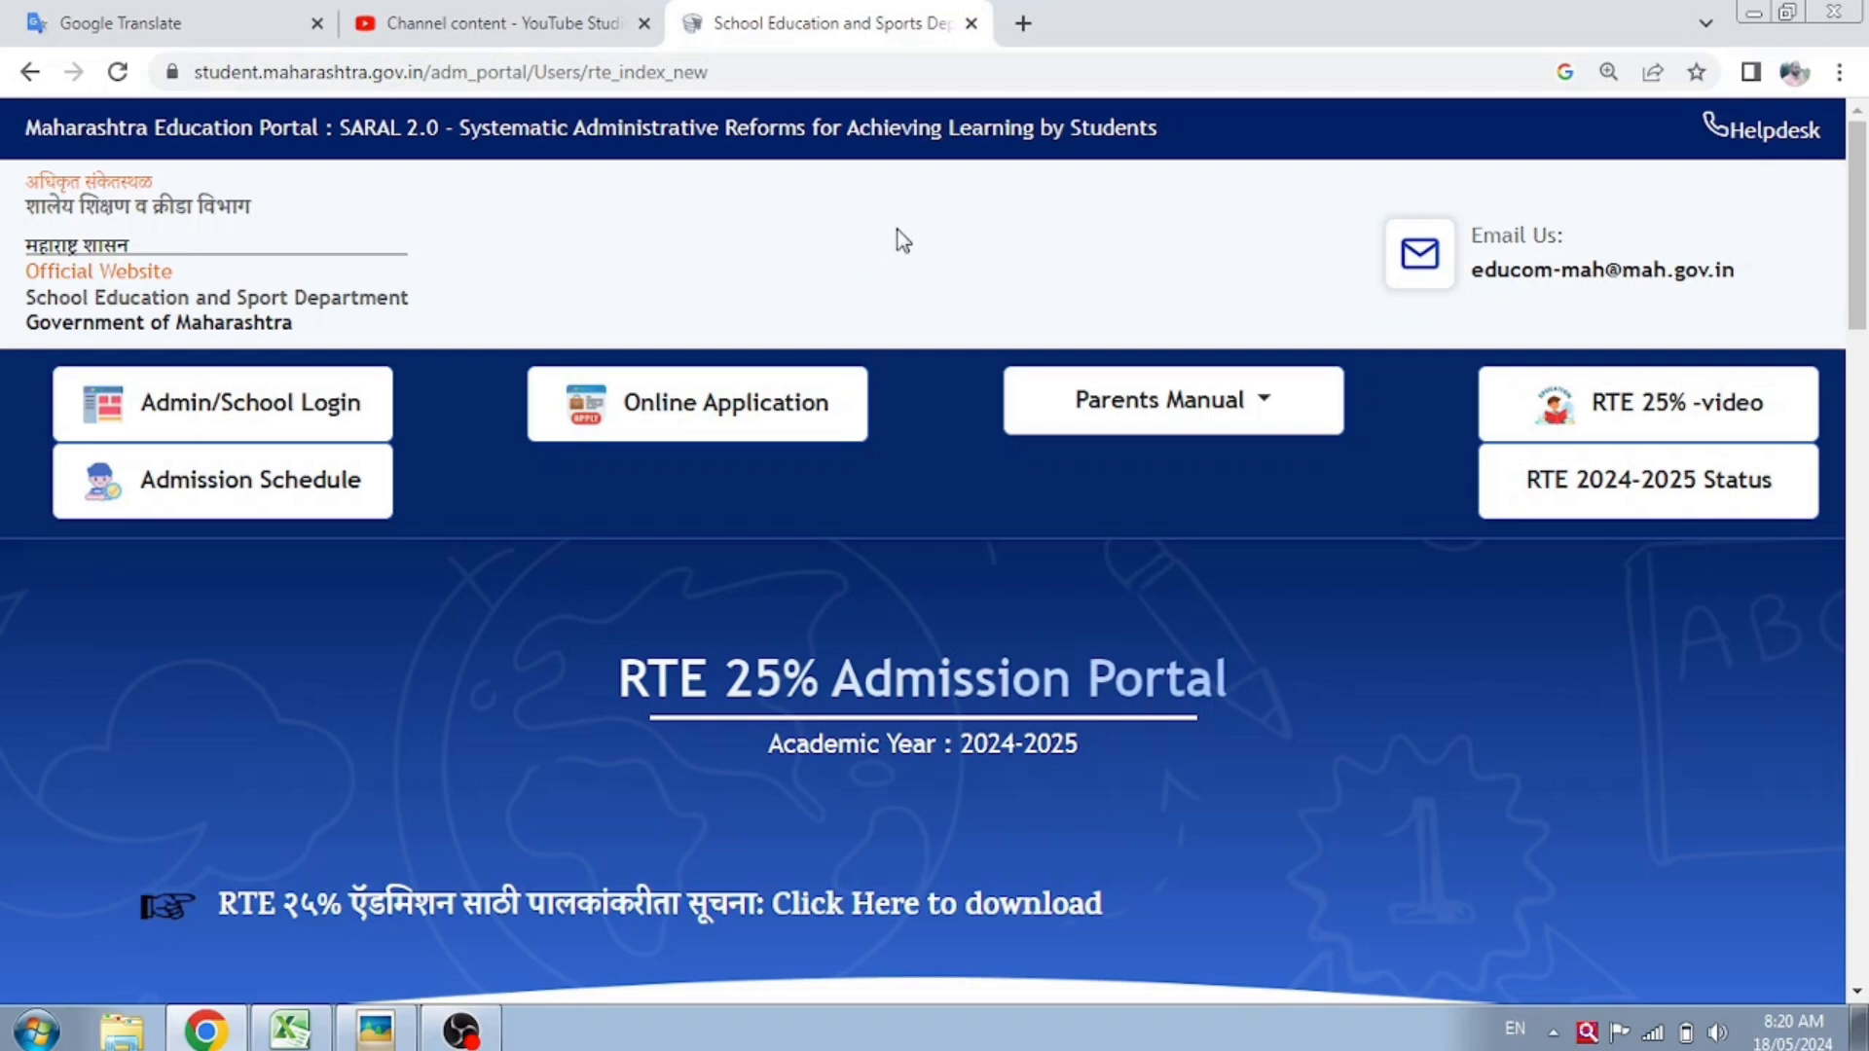
- Open the online application page and bring up the New Registration form for academic year 2024-2025
{"action": "left_click", "coordinate": [767, 407]}
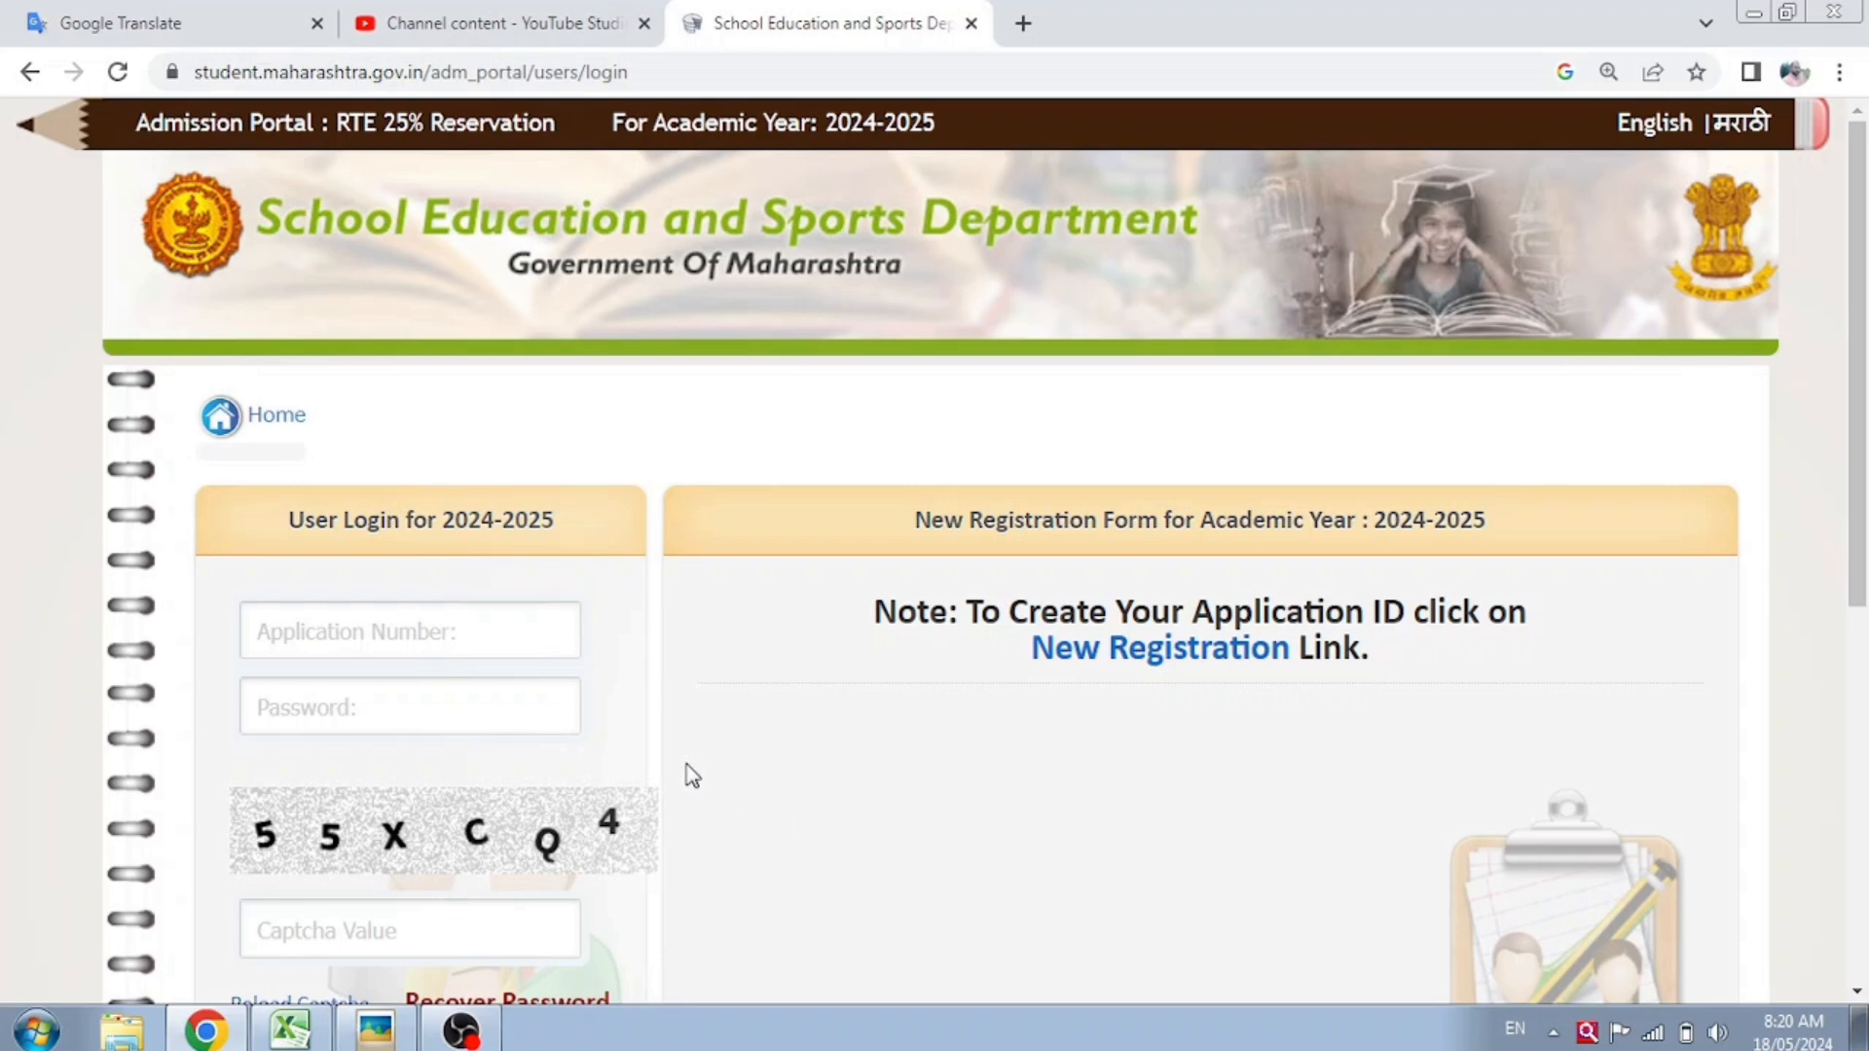
{"action": "scroll", "coordinate": [716, 732], "scroll_direction": "down", "scroll_amount": 2}
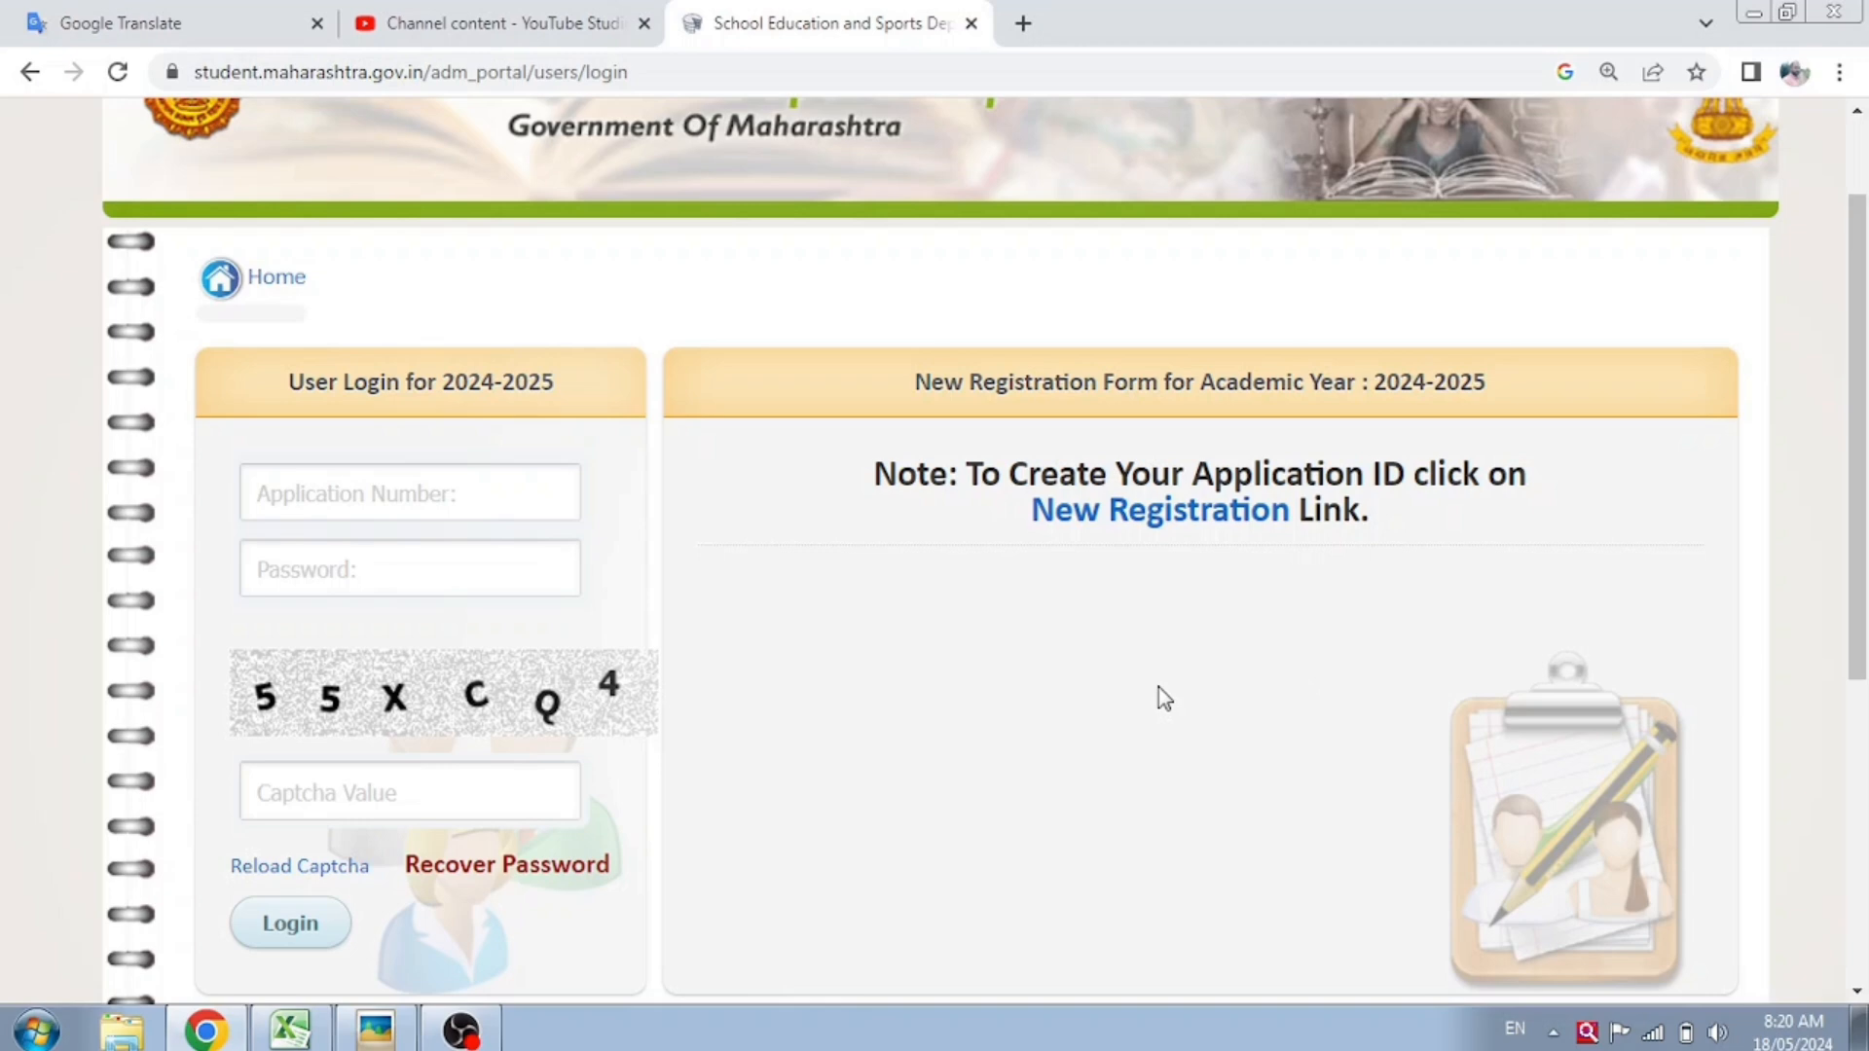
{"action": "left_click", "coordinate": [1160, 512]}
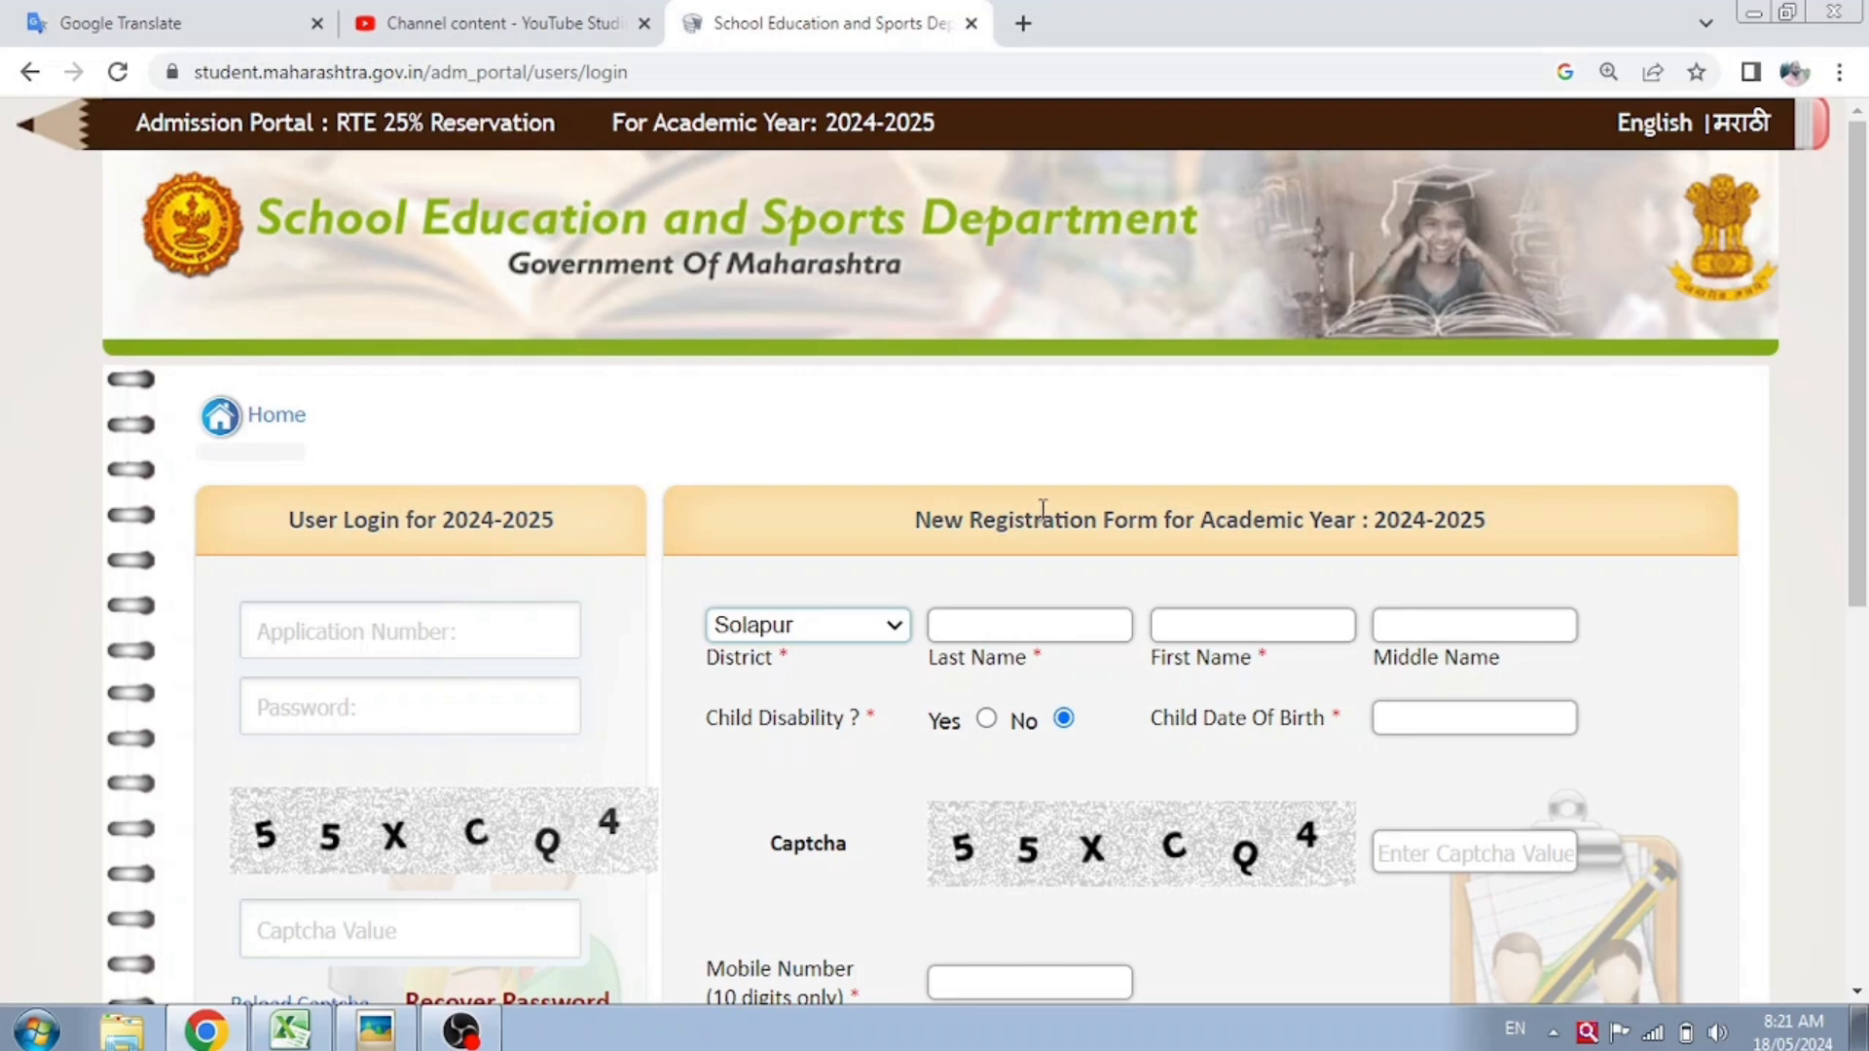
{"action": "scroll", "coordinate": [1042, 509], "scroll_direction": "down", "scroll_amount": 1}
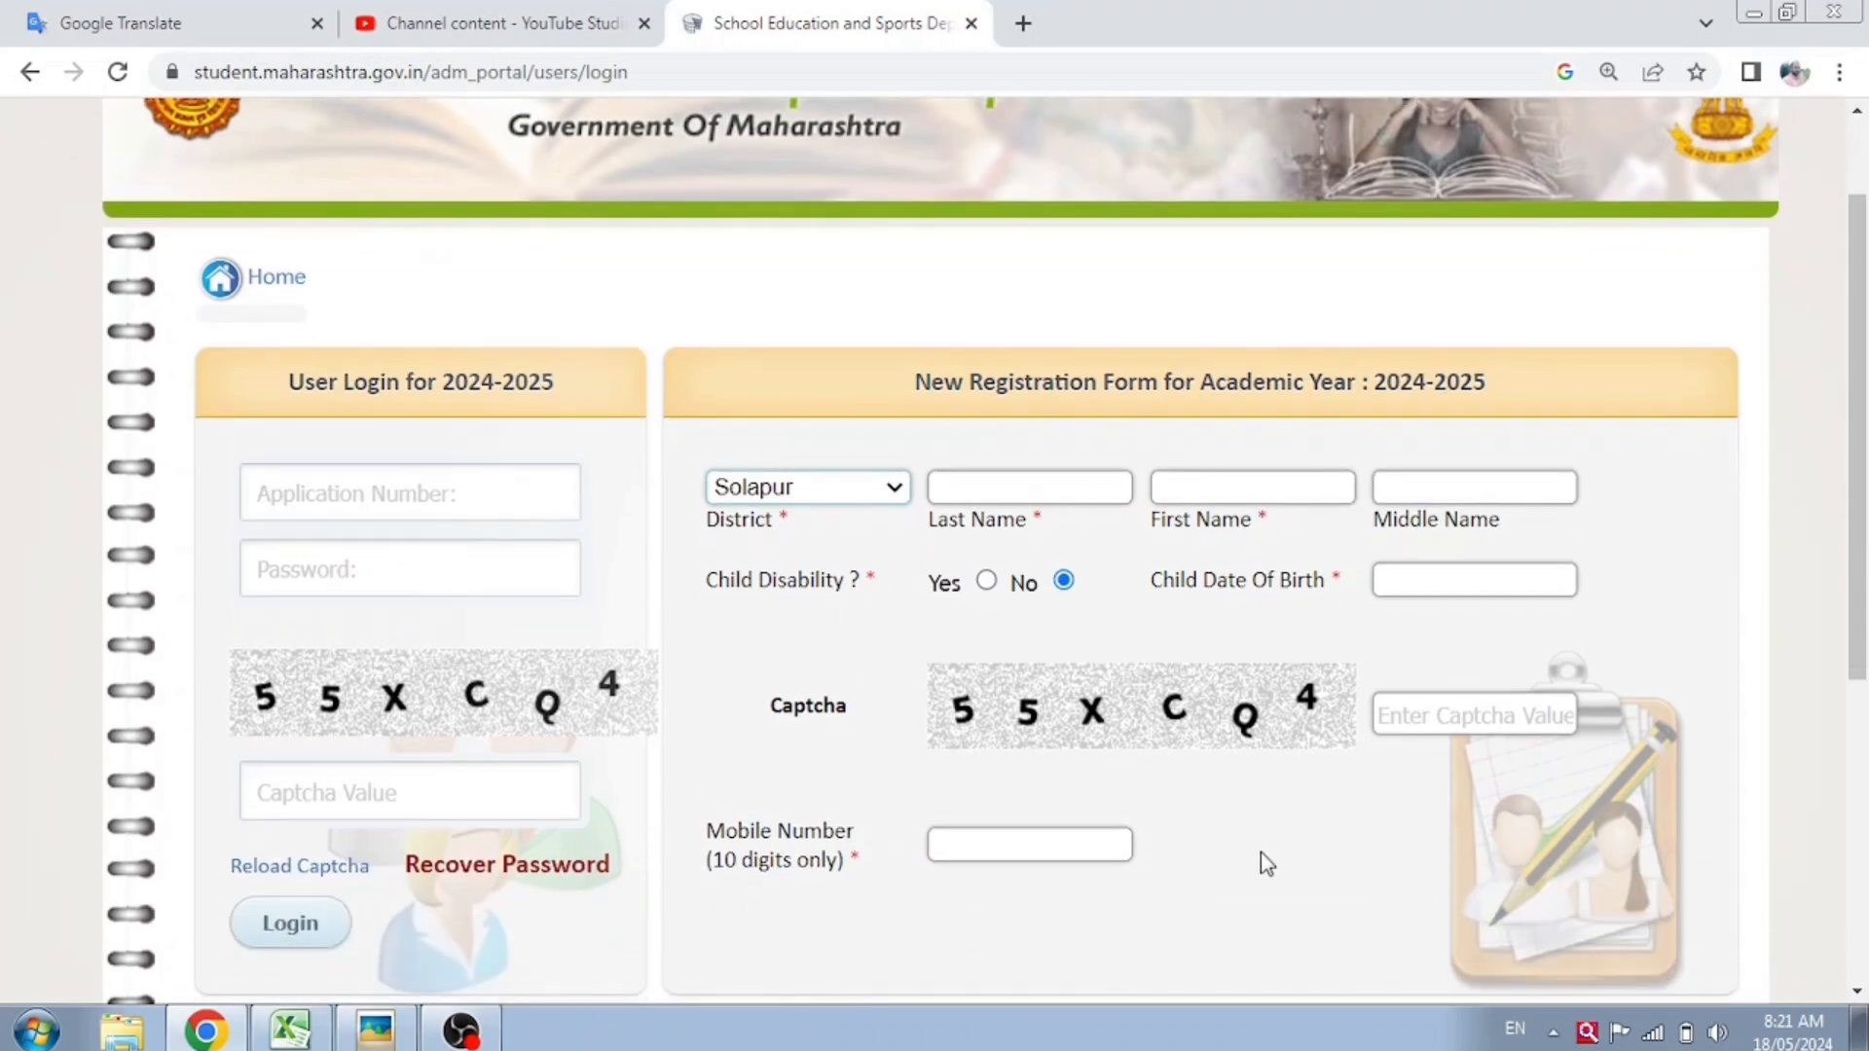
- Keep Solapur as the district and No for child disability, and submit the completed new registration form
{"action": "left_click", "coordinate": [901, 488]}
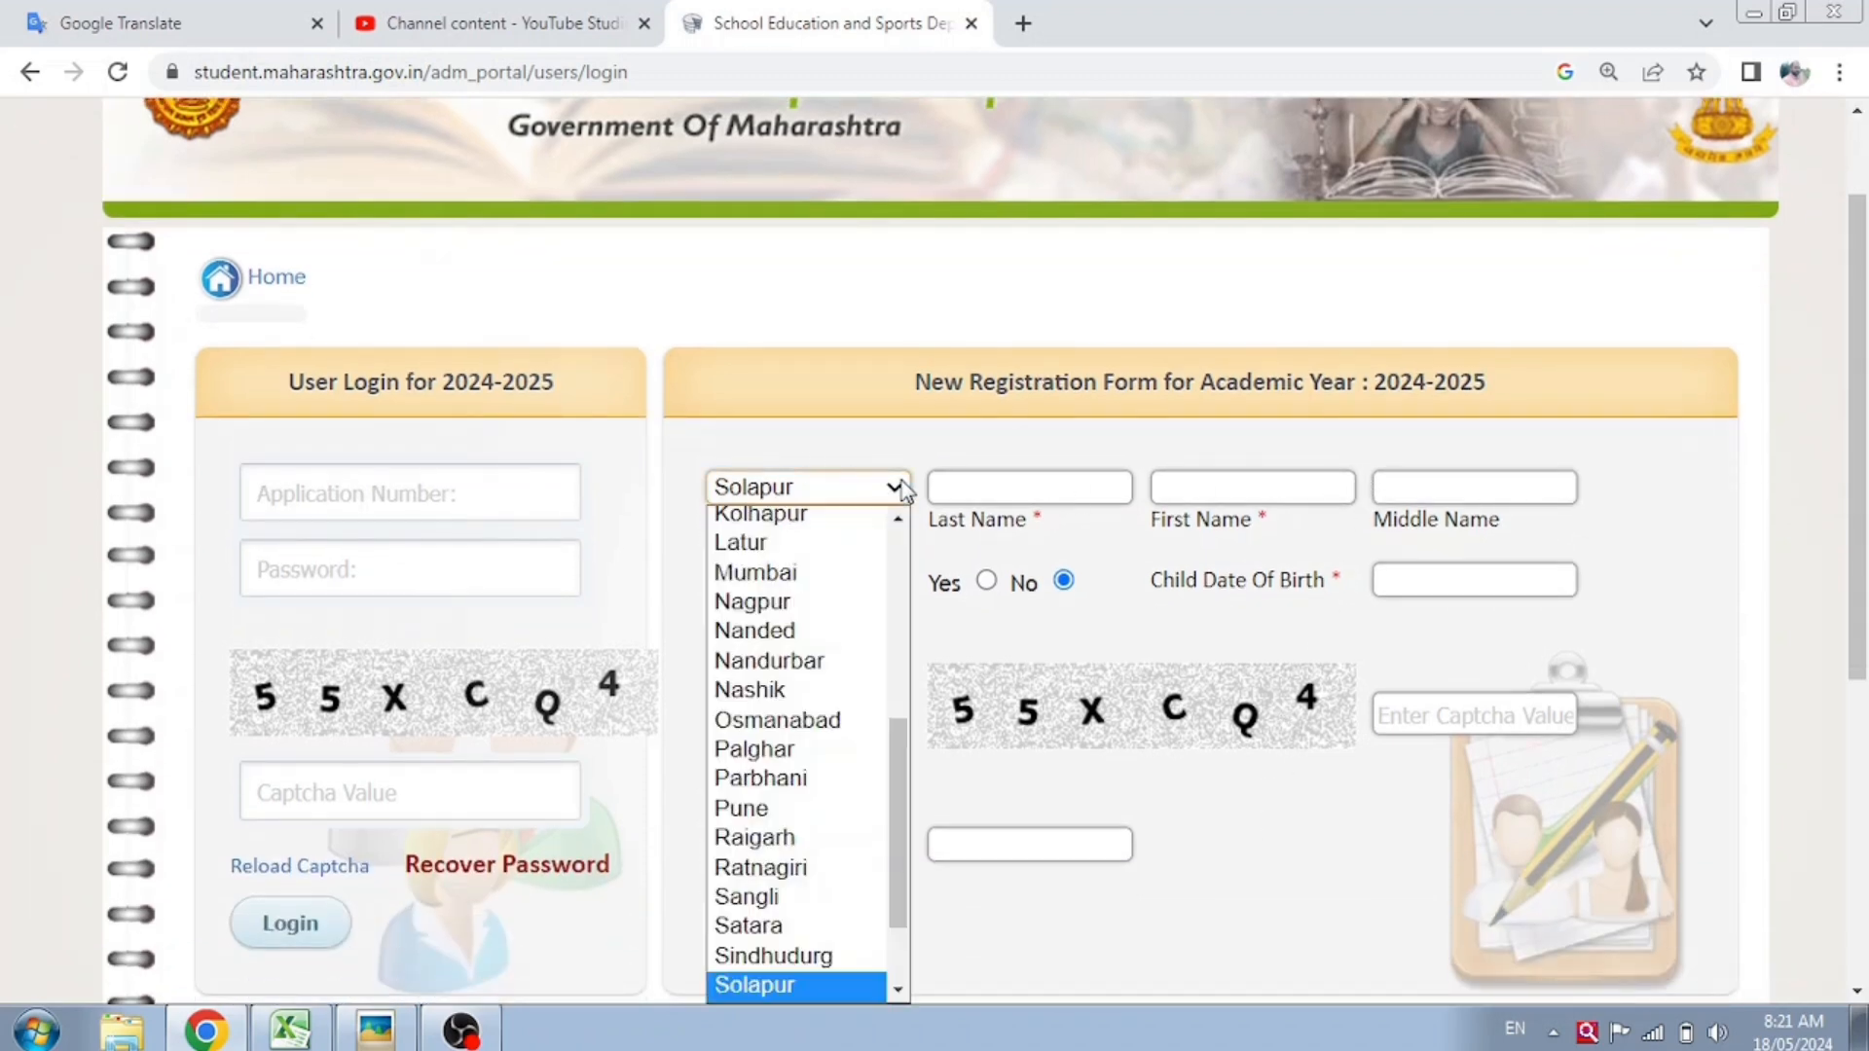
{"action": "left_click", "coordinate": [903, 490]}
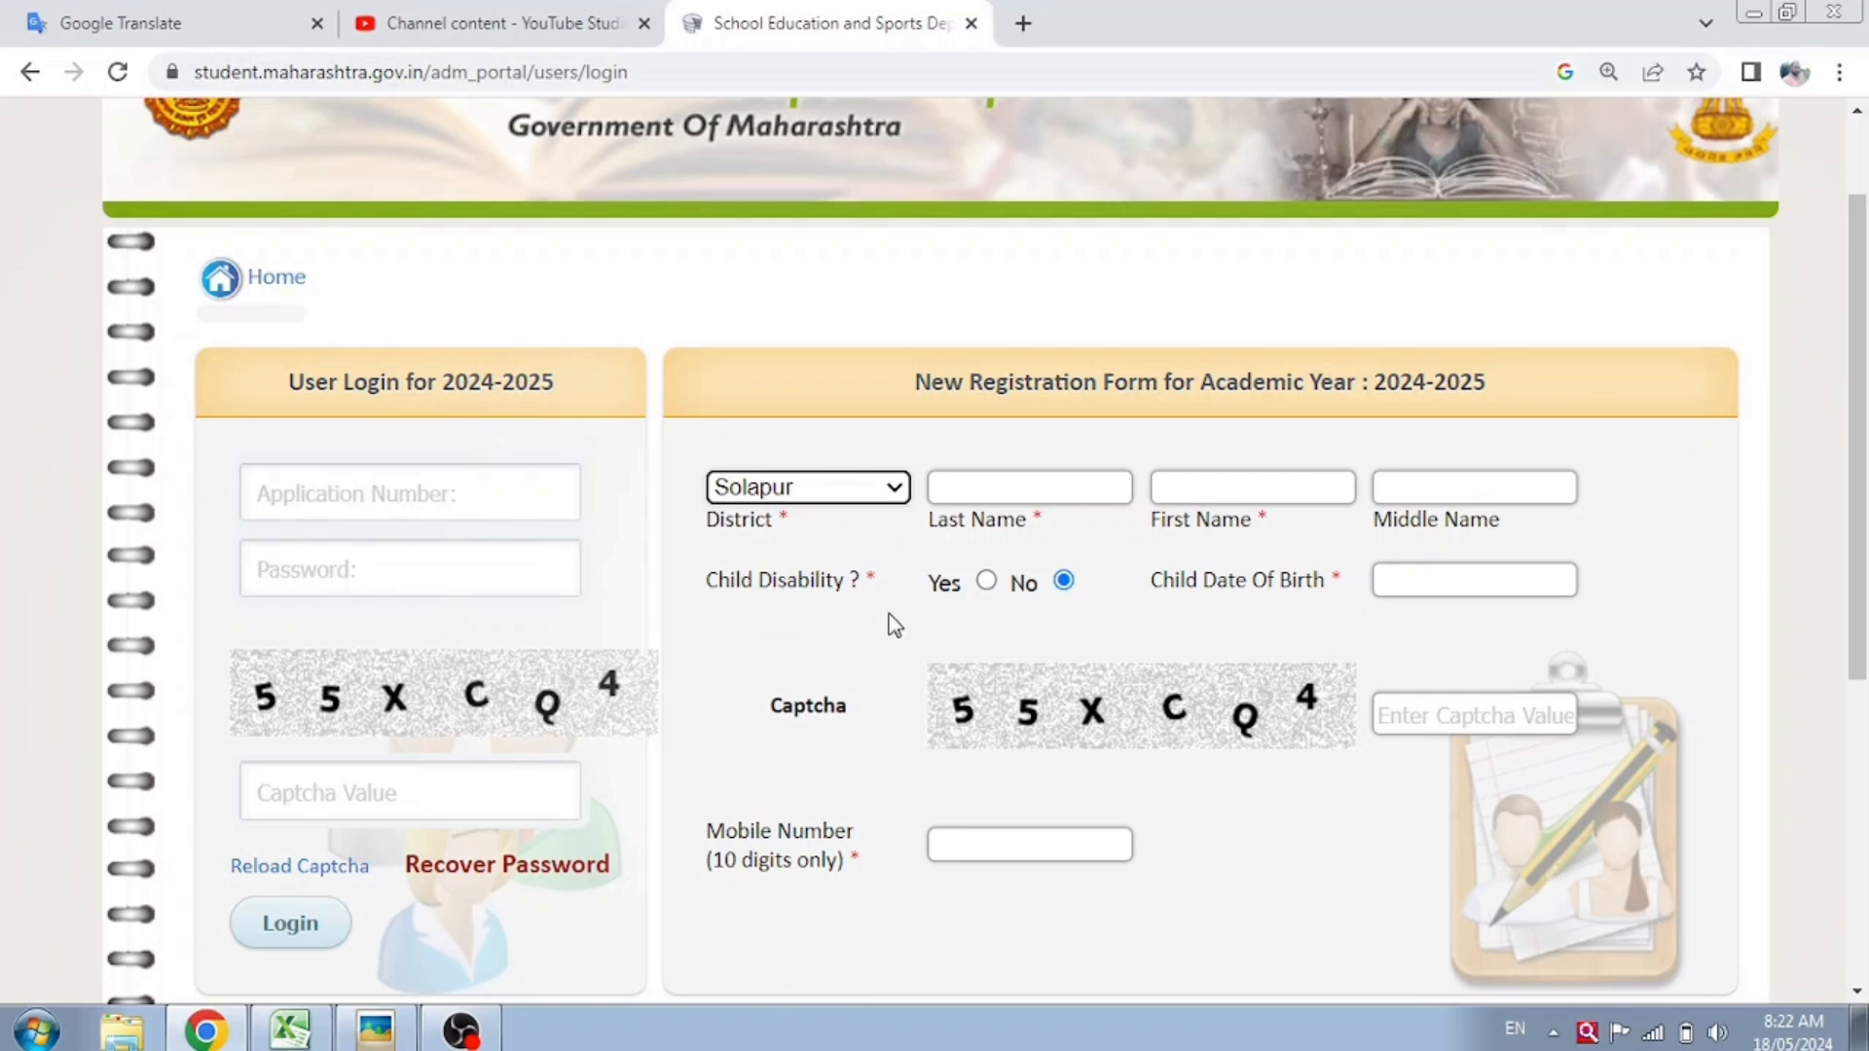
{"action": "left_click", "coordinate": [986, 581]}
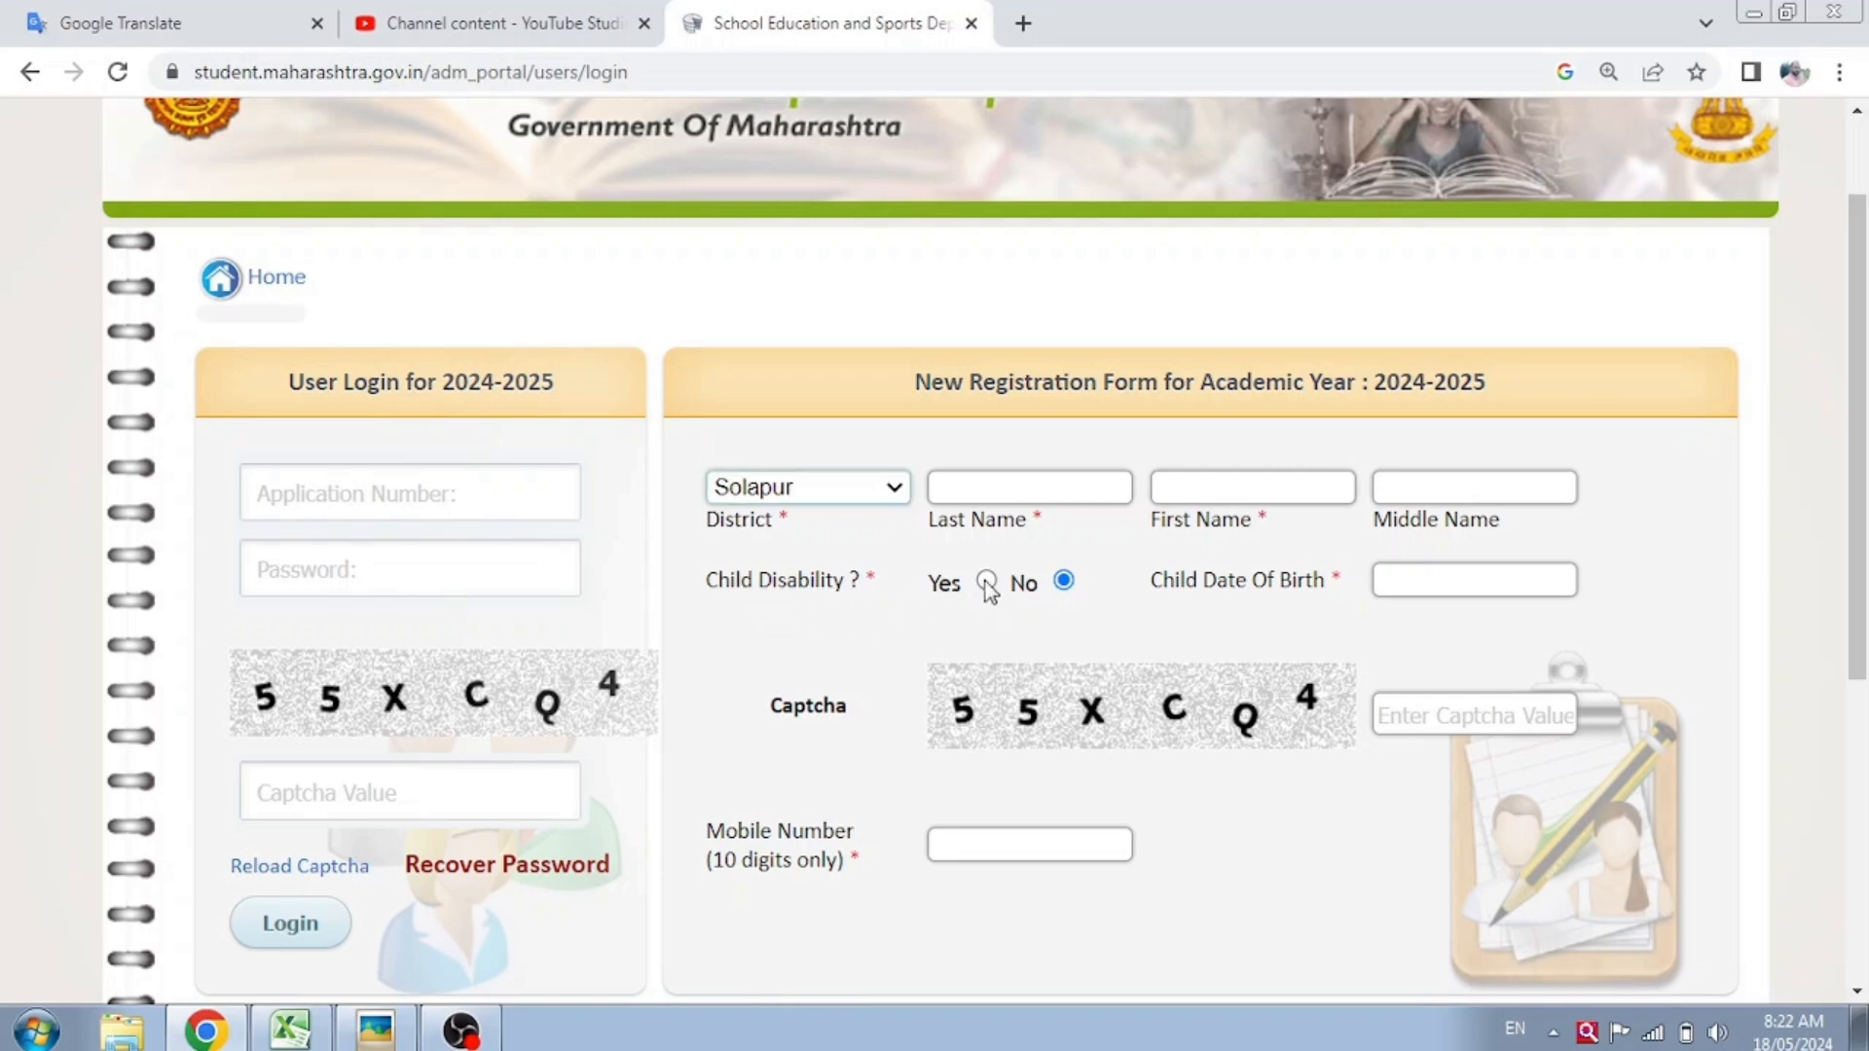
{"action": "left_click", "coordinate": [1063, 582]}
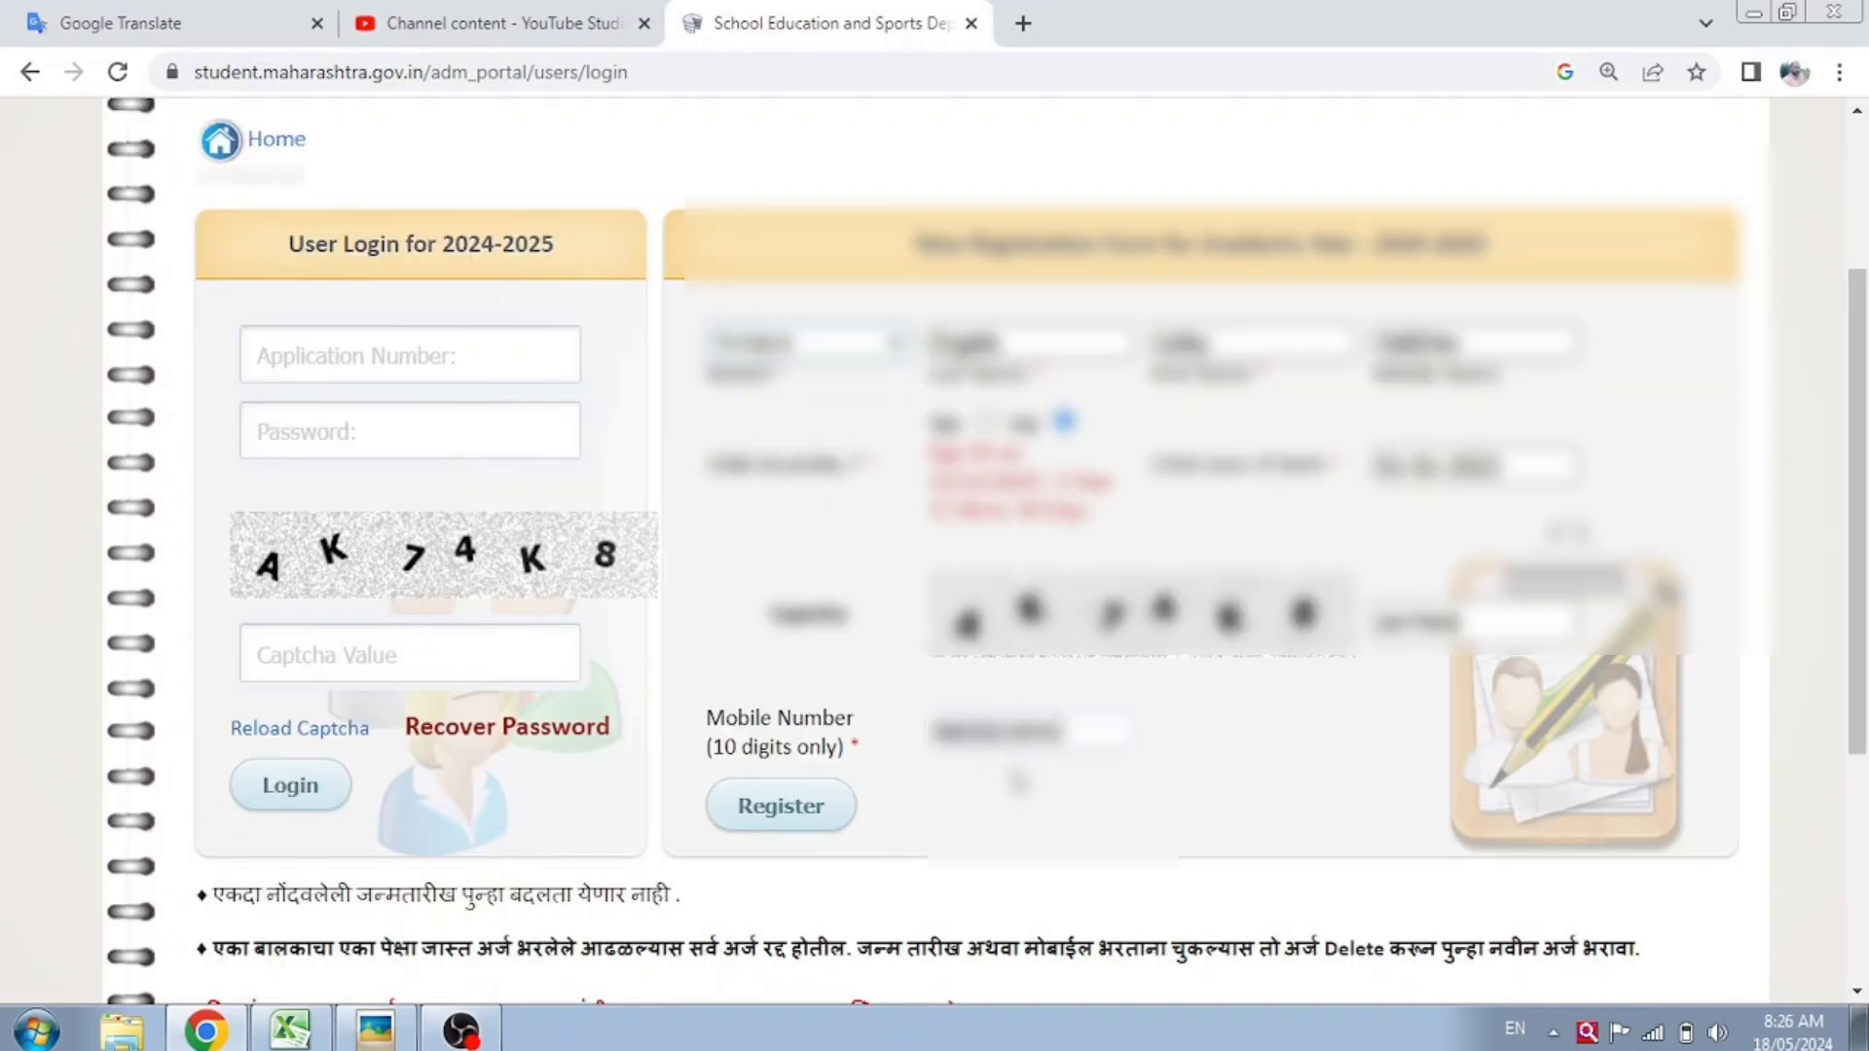
{"action": "left_click", "coordinate": [780, 820]}
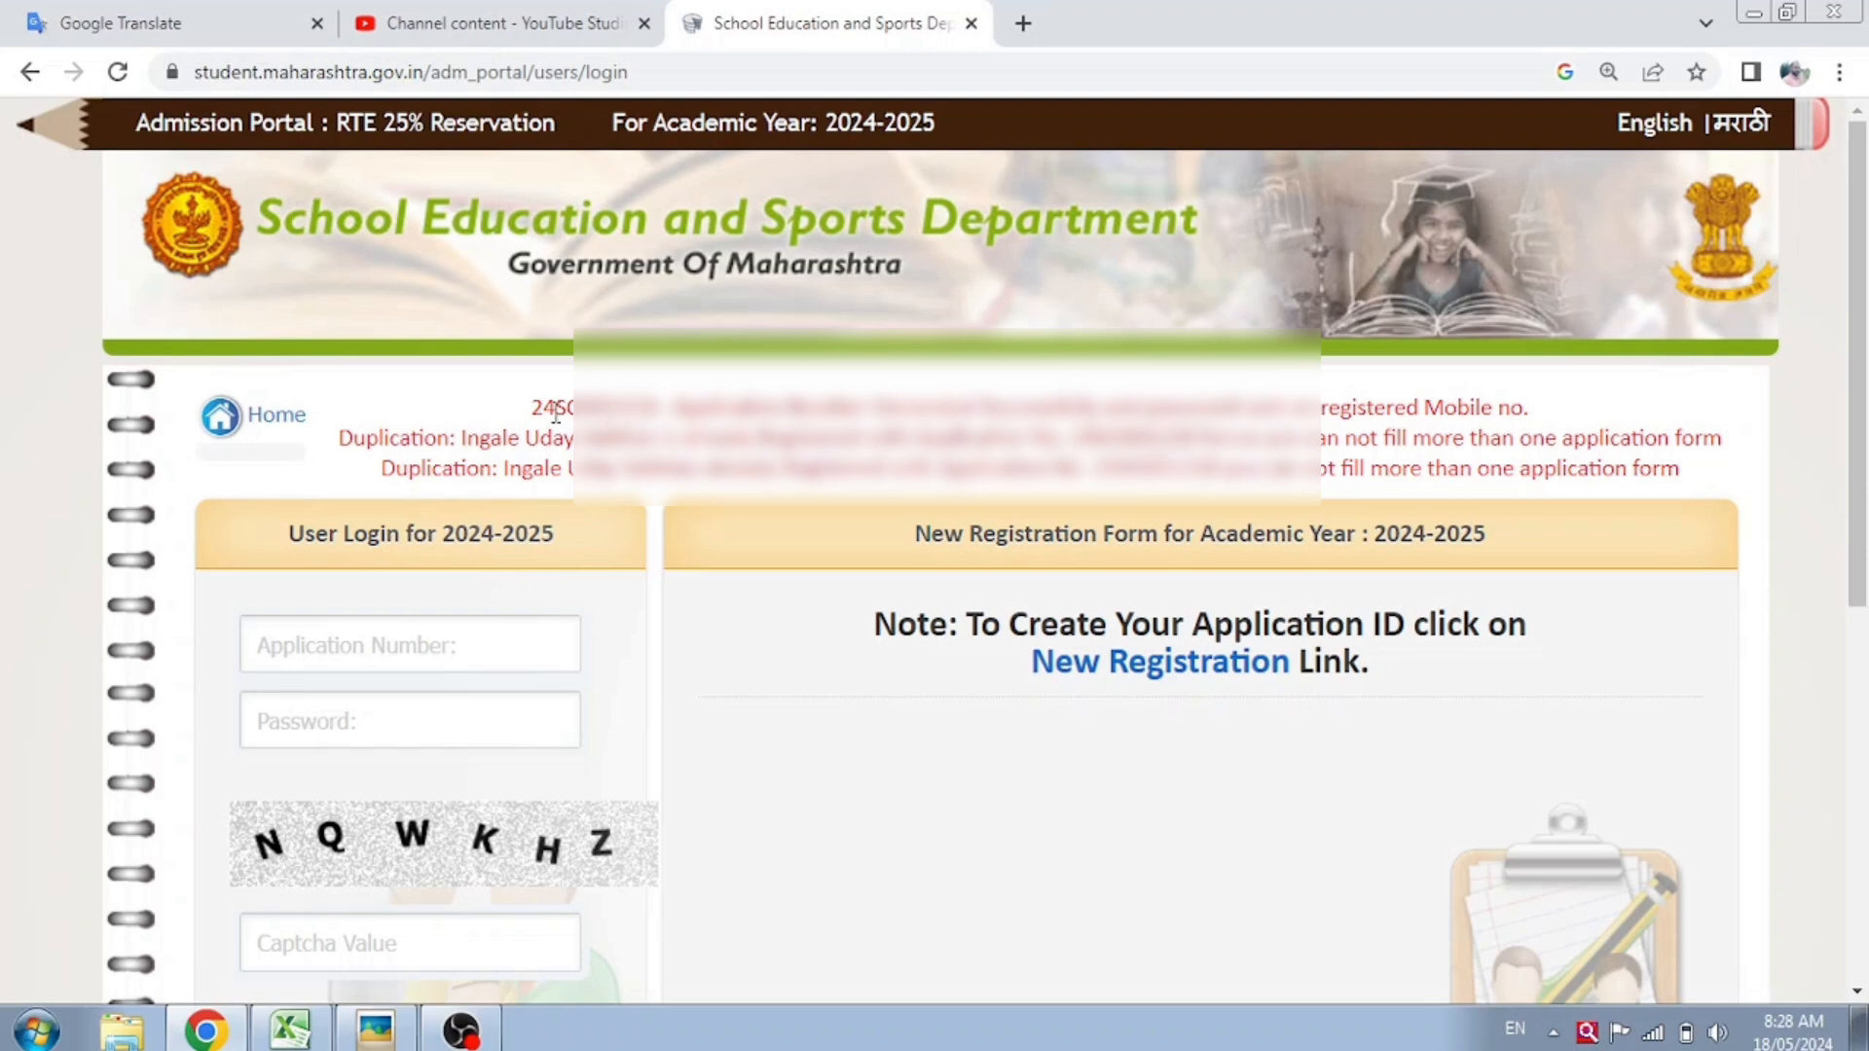
- Copy the newly issued application number from the registration message into the user login's Application Number field
{"action": "left_click_drag", "start_coordinate": [543, 407], "coordinate": [644, 409]}
{"action": "double_click", "coordinate": [633, 408]}
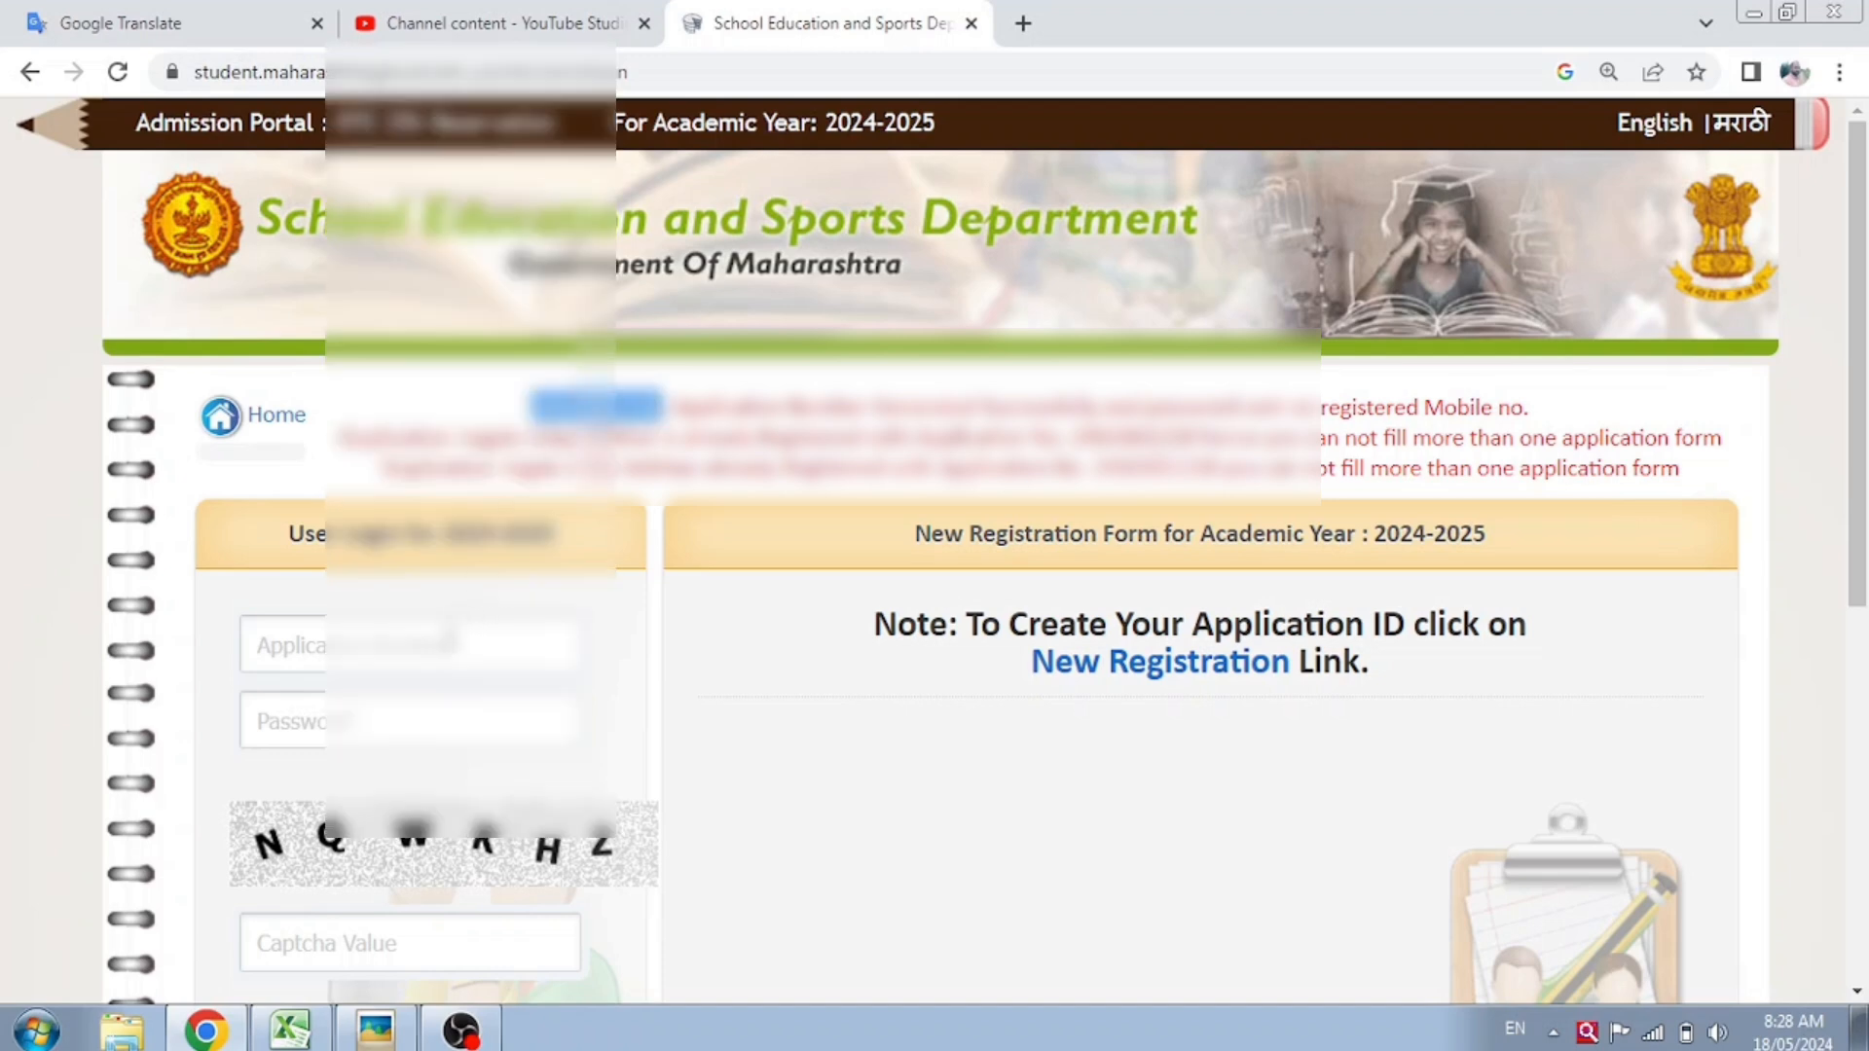
{"action": "left_click", "coordinate": [447, 639]}
{"action": "key", "text": "ctrl+v"}
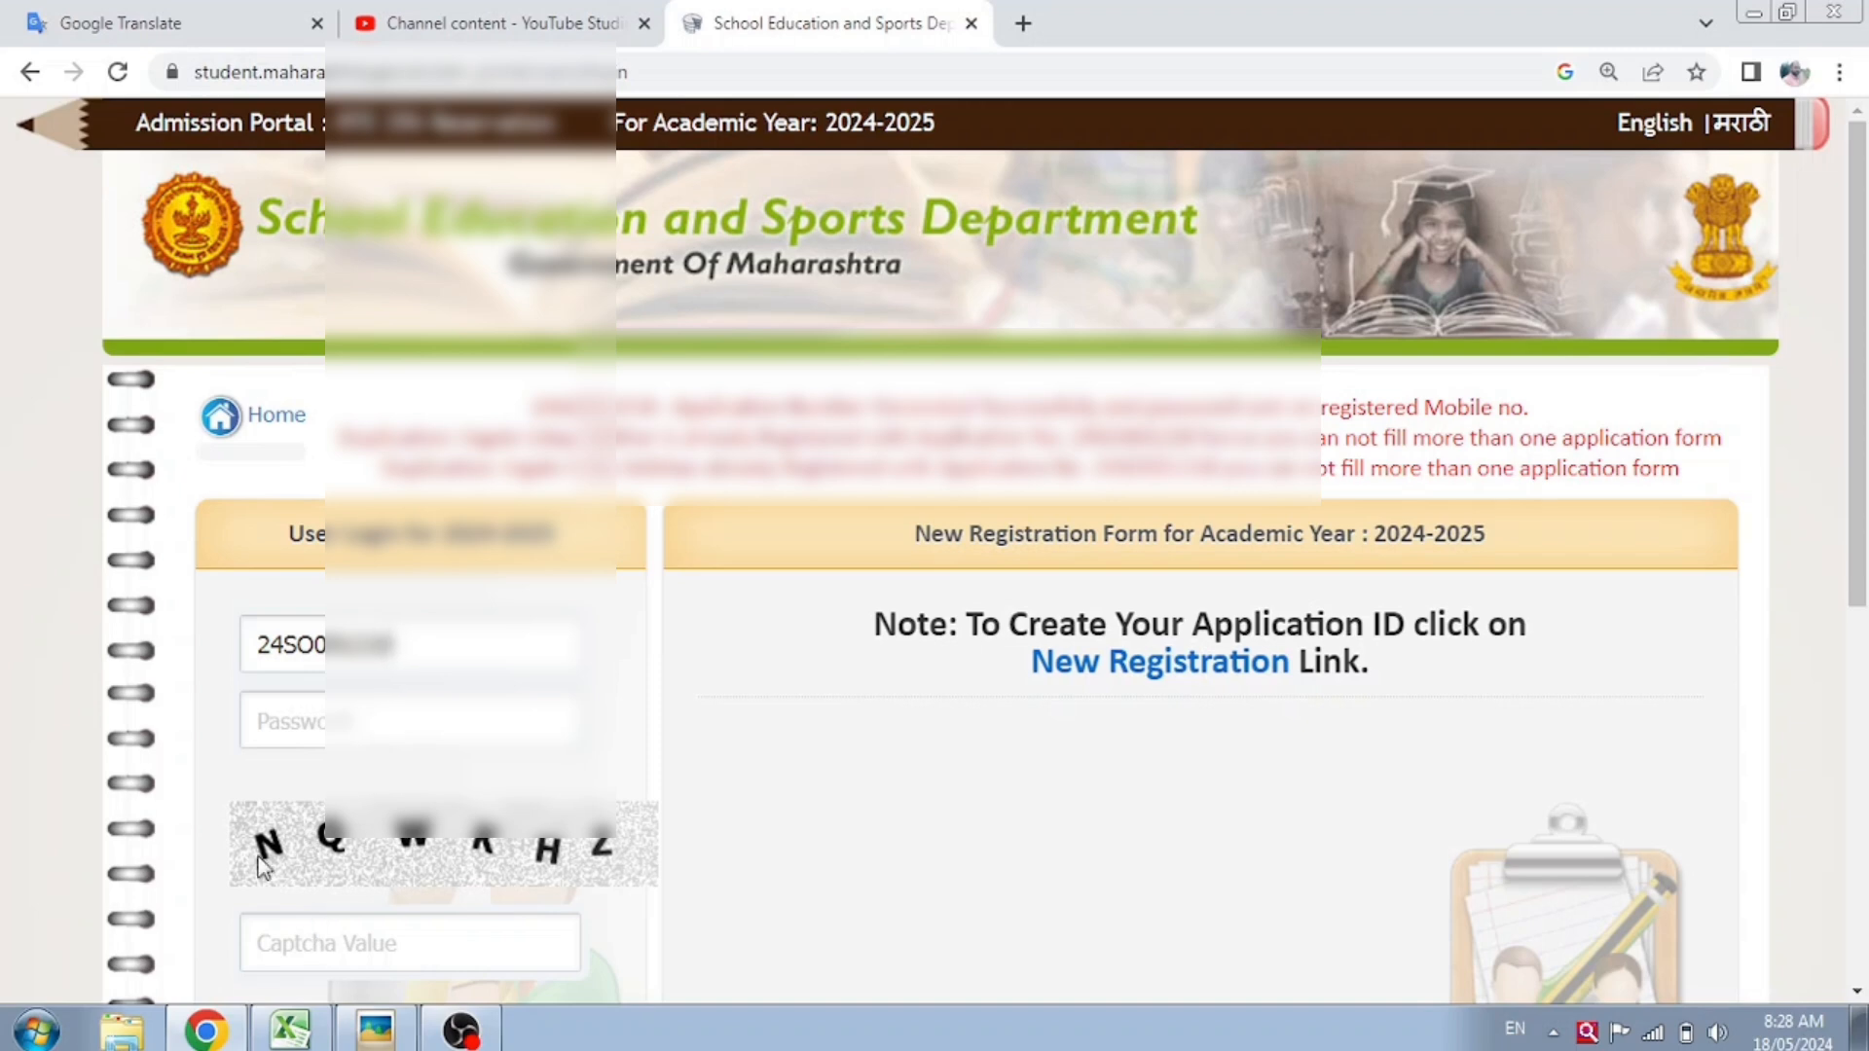
{"action": "scroll", "coordinate": [428, 845], "scroll_direction": "down", "scroll_amount": 3}
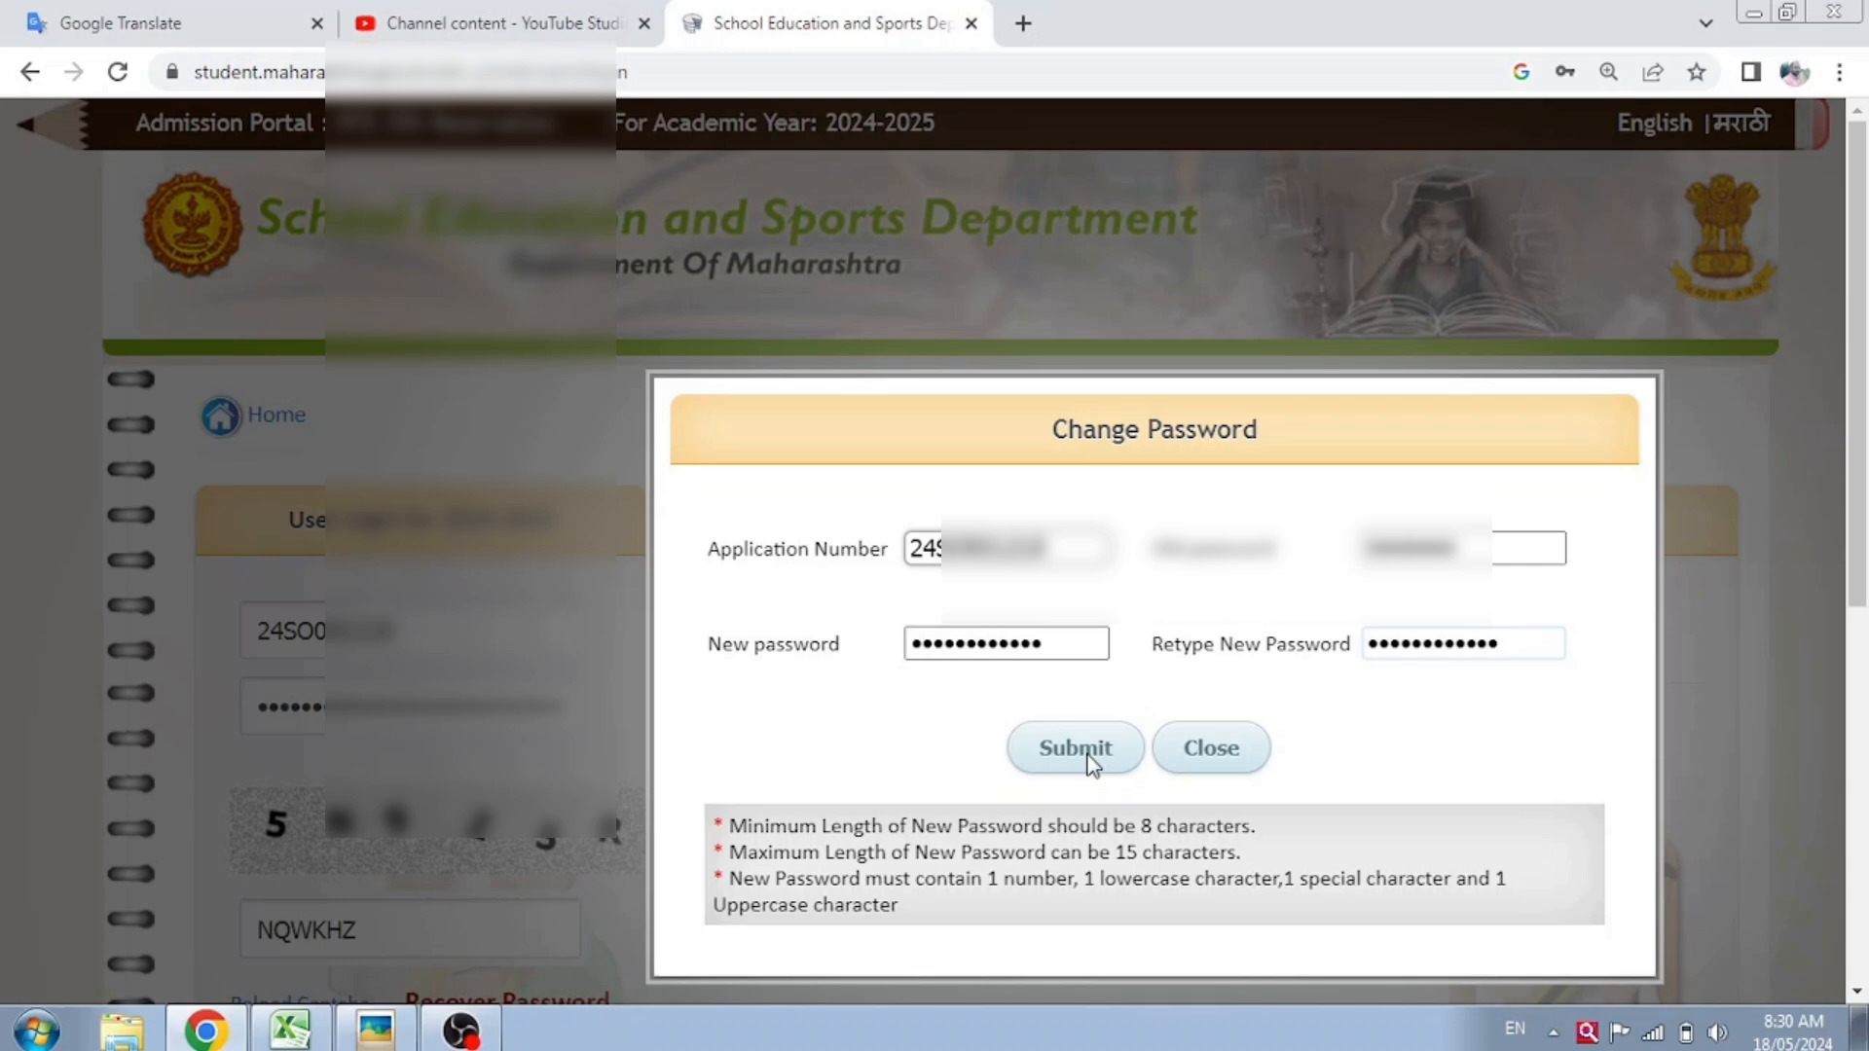
- Submit the new password for the application, dismiss the resulting messages, and log in to the application account
{"action": "left_click", "coordinate": [1090, 762]}
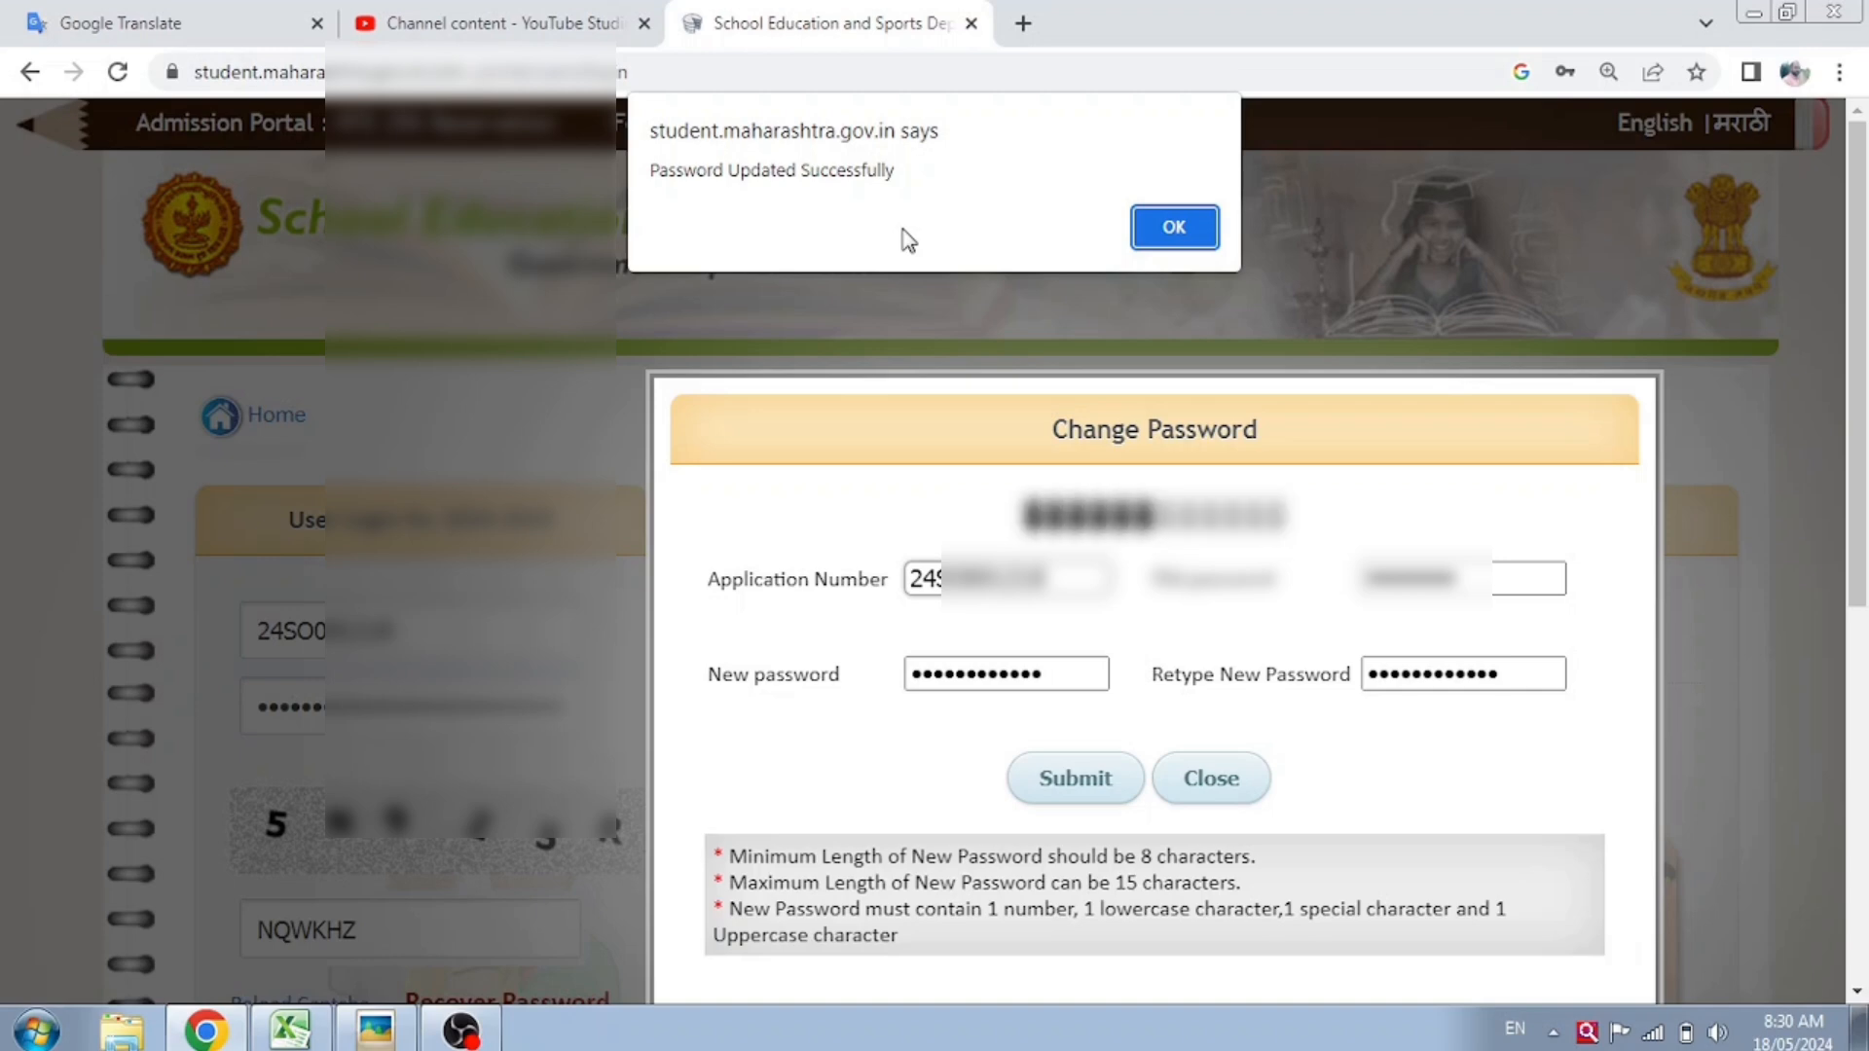
{"action": "left_click", "coordinate": [1174, 230]}
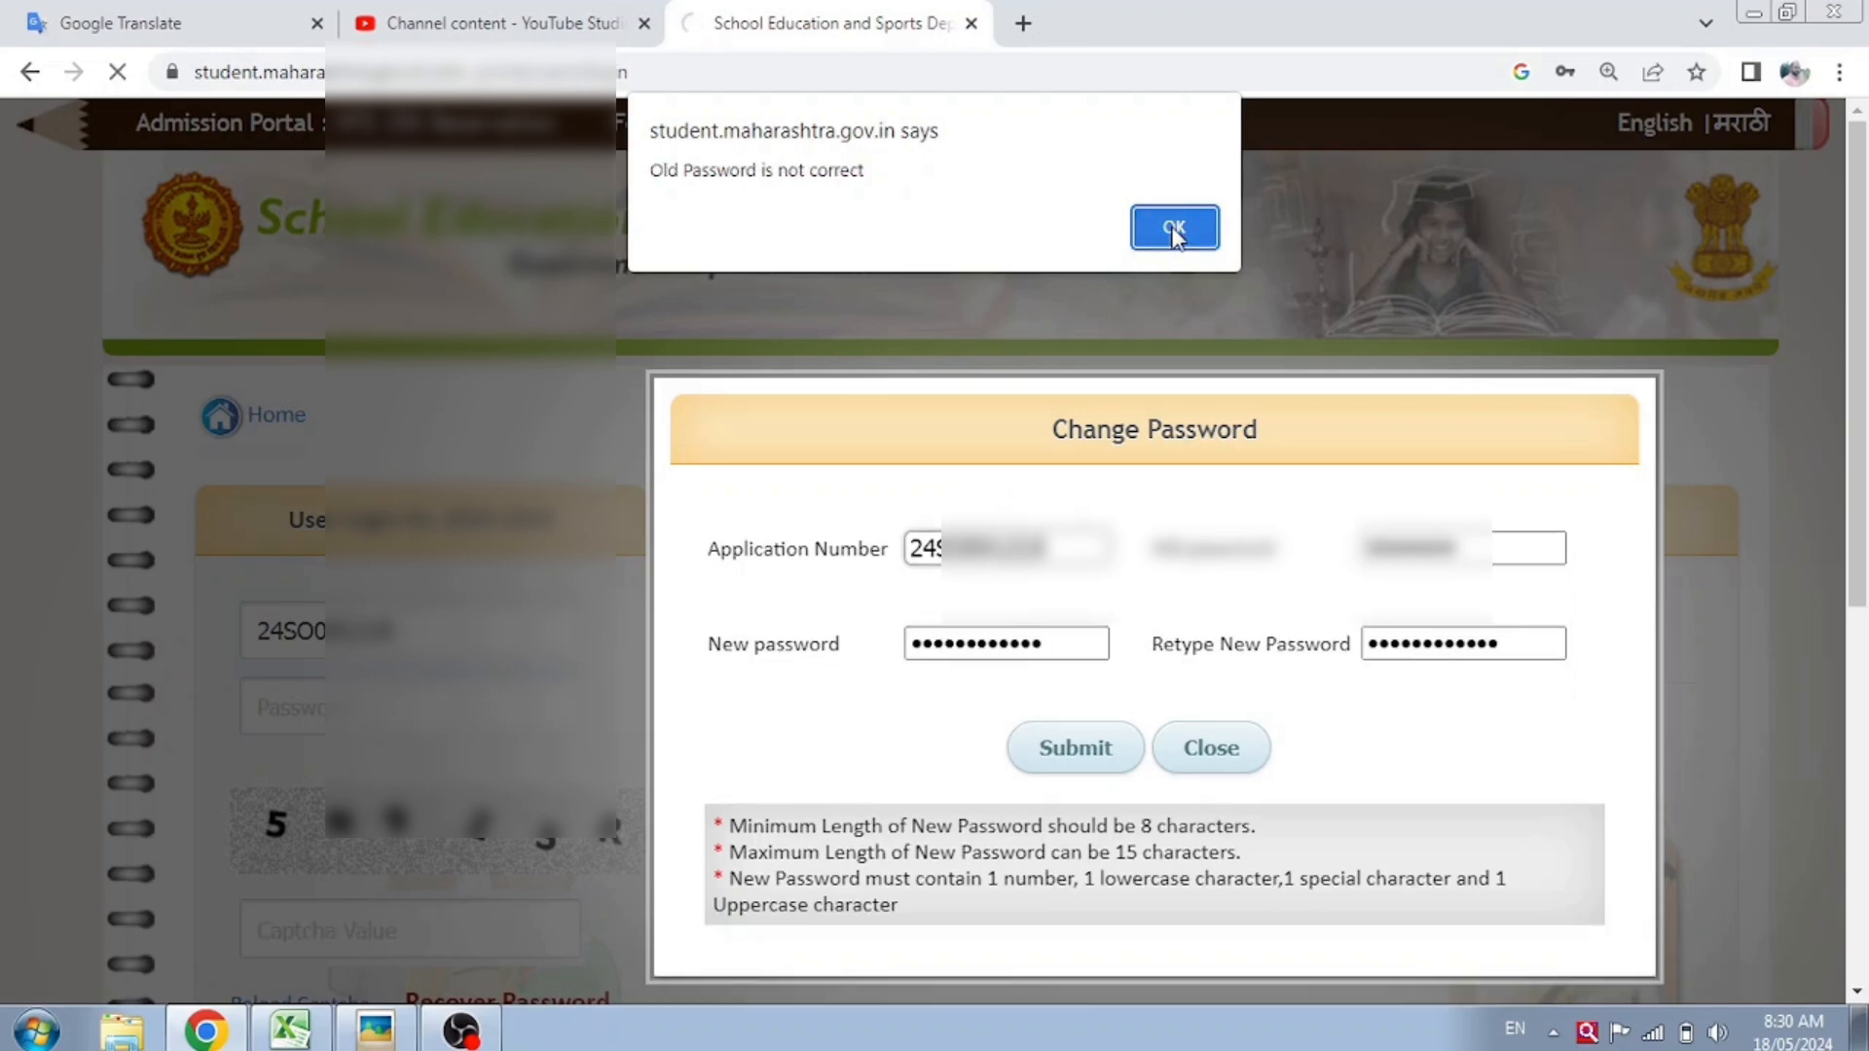
{"action": "left_click", "coordinate": [1174, 230]}
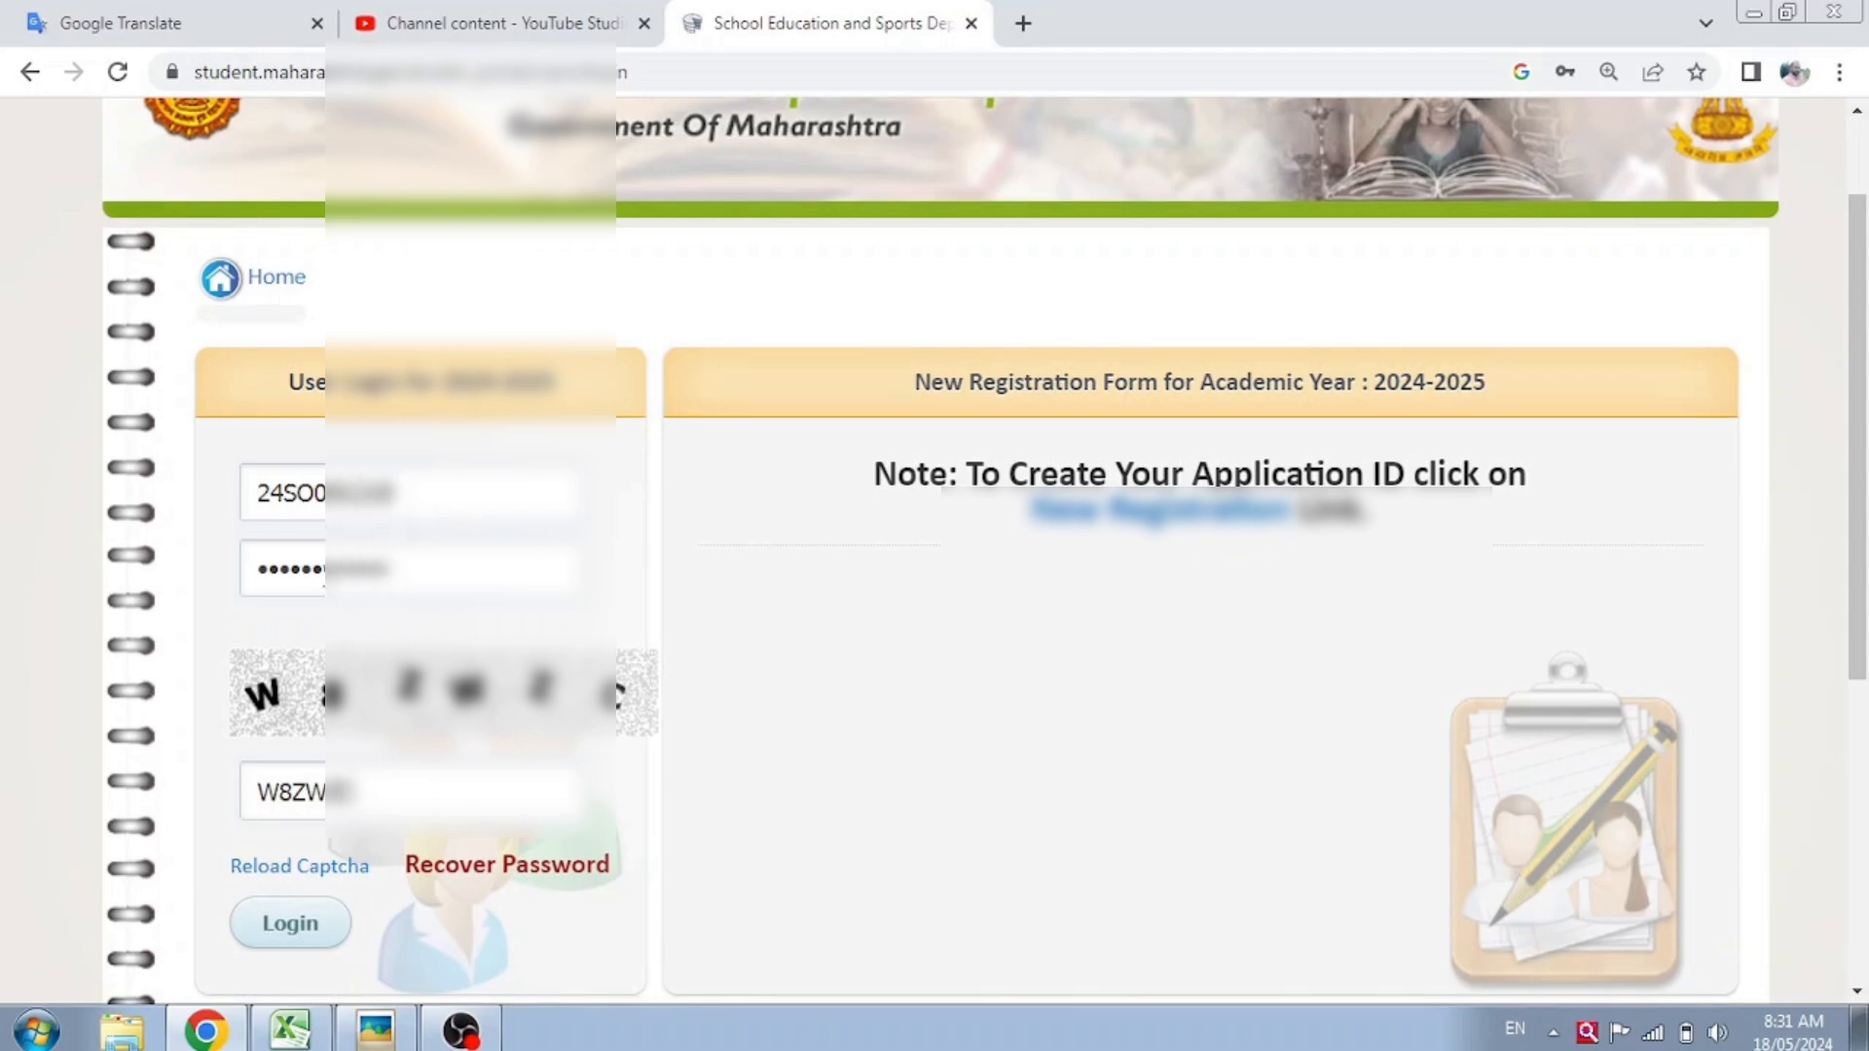
{"action": "left_click", "coordinate": [305, 926]}
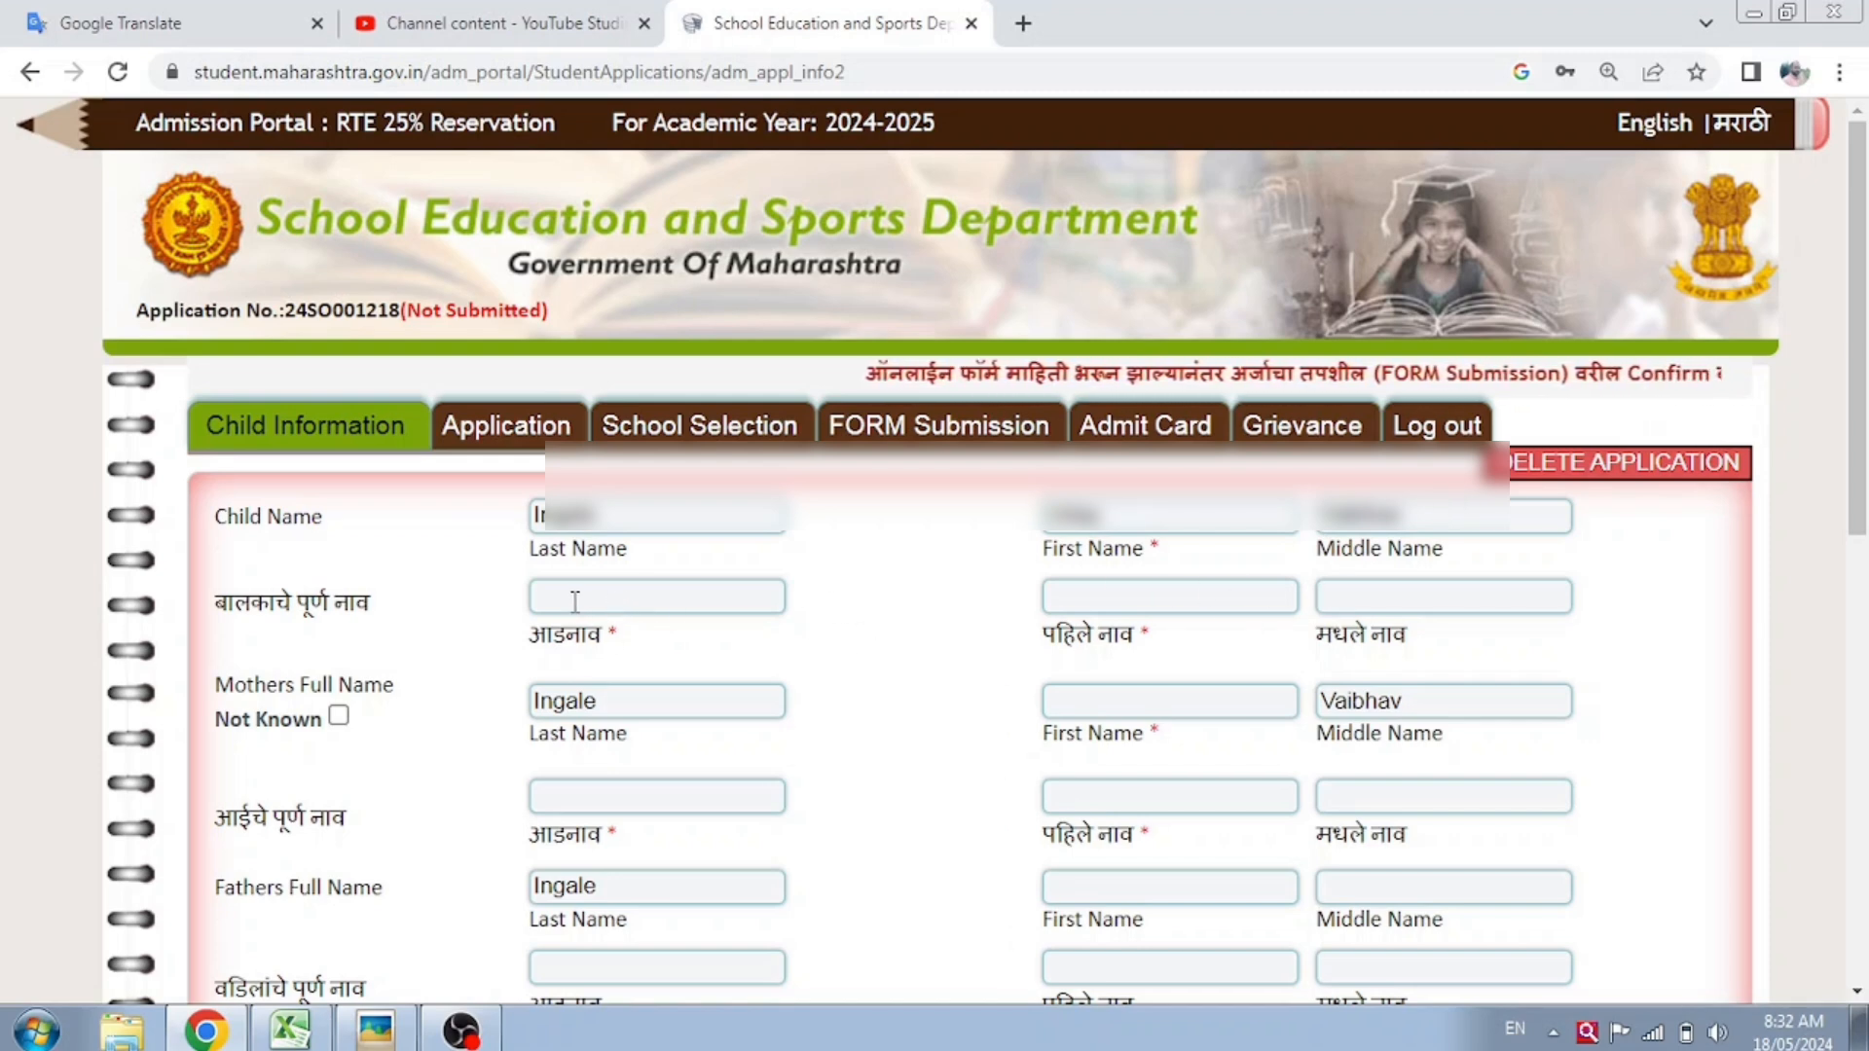
- Switch to Google Translate, replace the source text with the child's surname in Marathi script, and copy it
{"action": "left_click", "coordinate": [154, 27]}
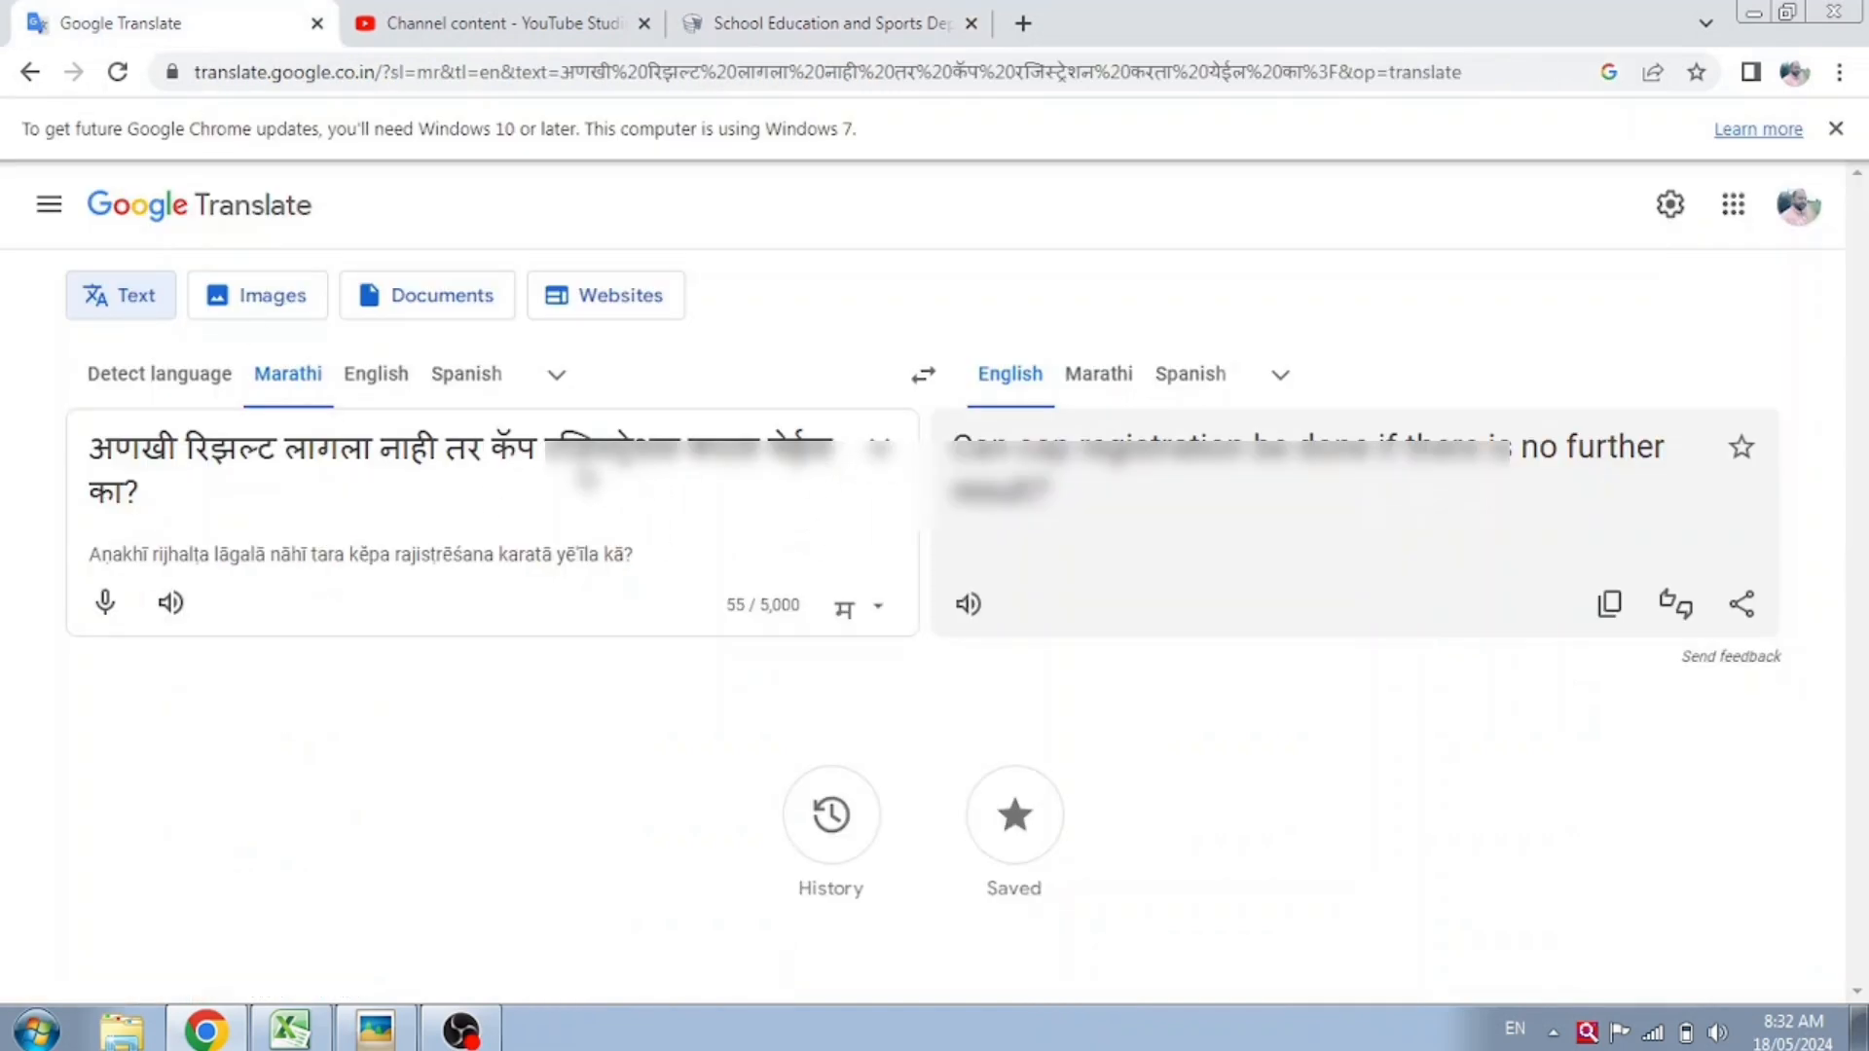
{"action": "key", "text": "ctrl+a"}
{"action": "type", "text": "ingale"}
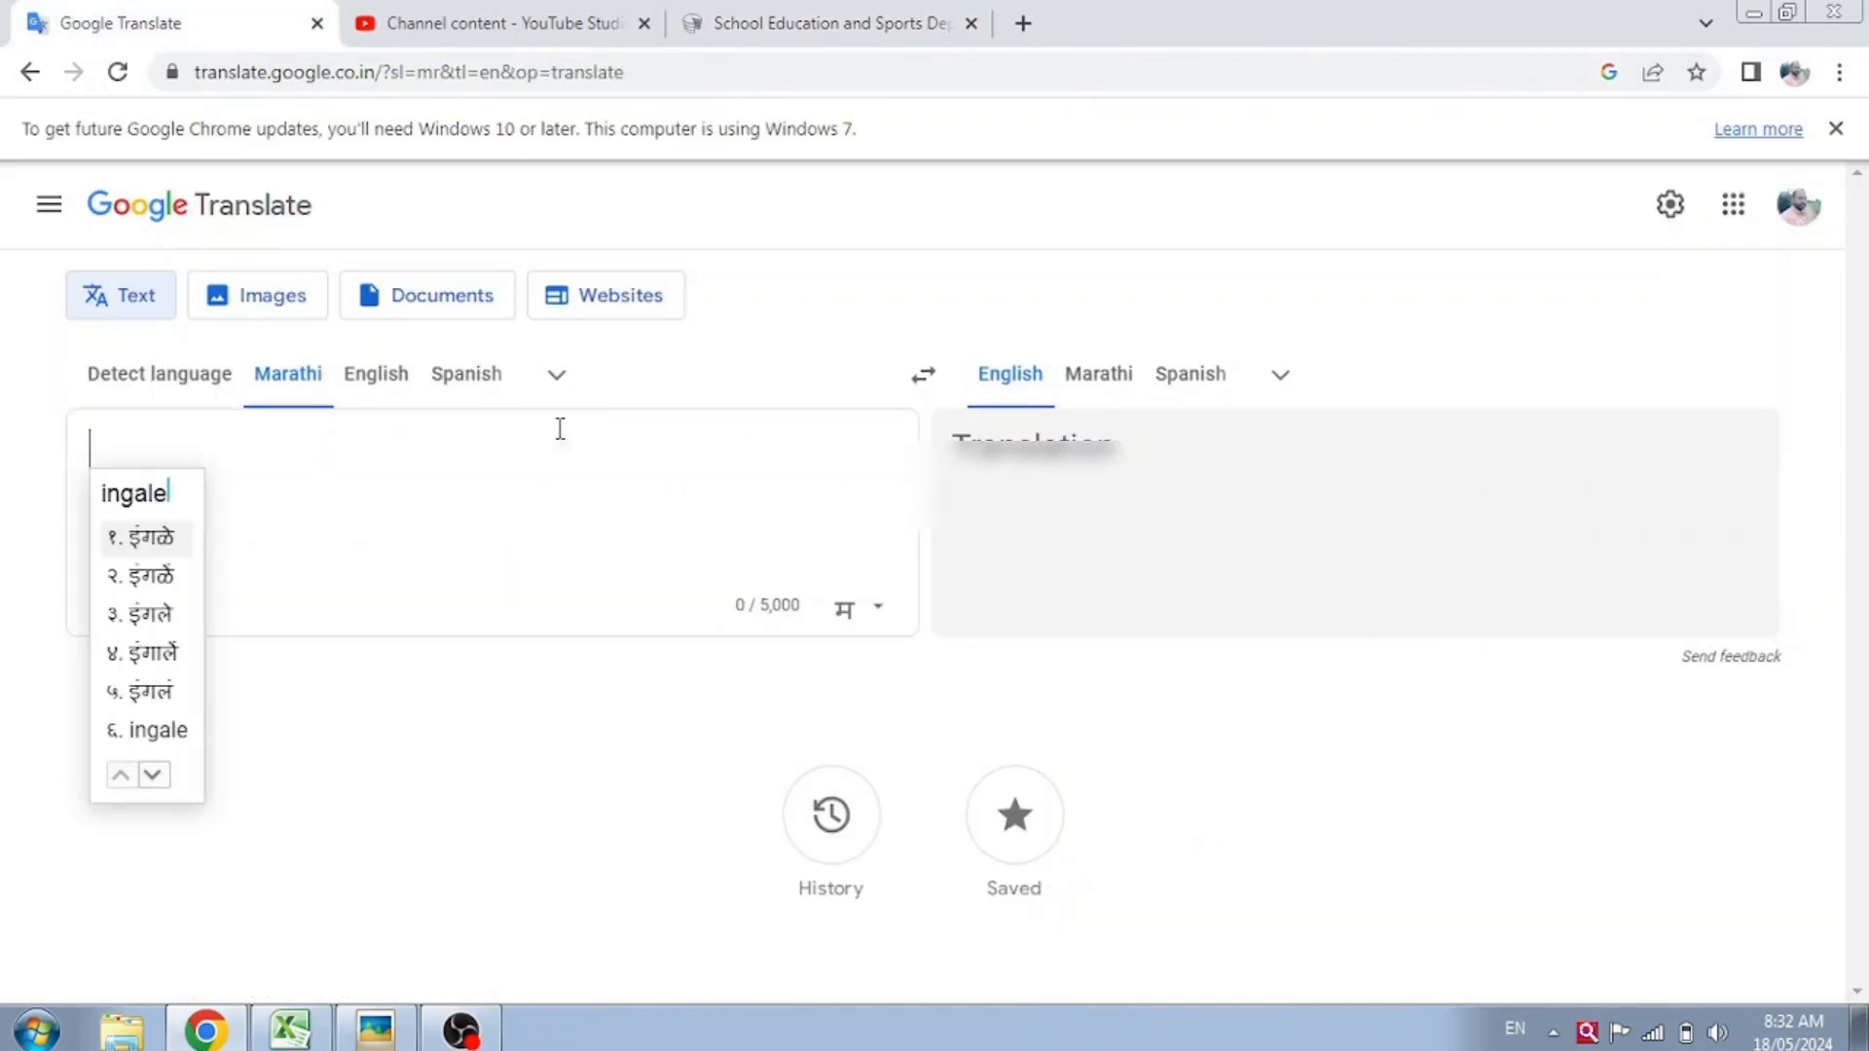
{"action": "key", "text": "space"}
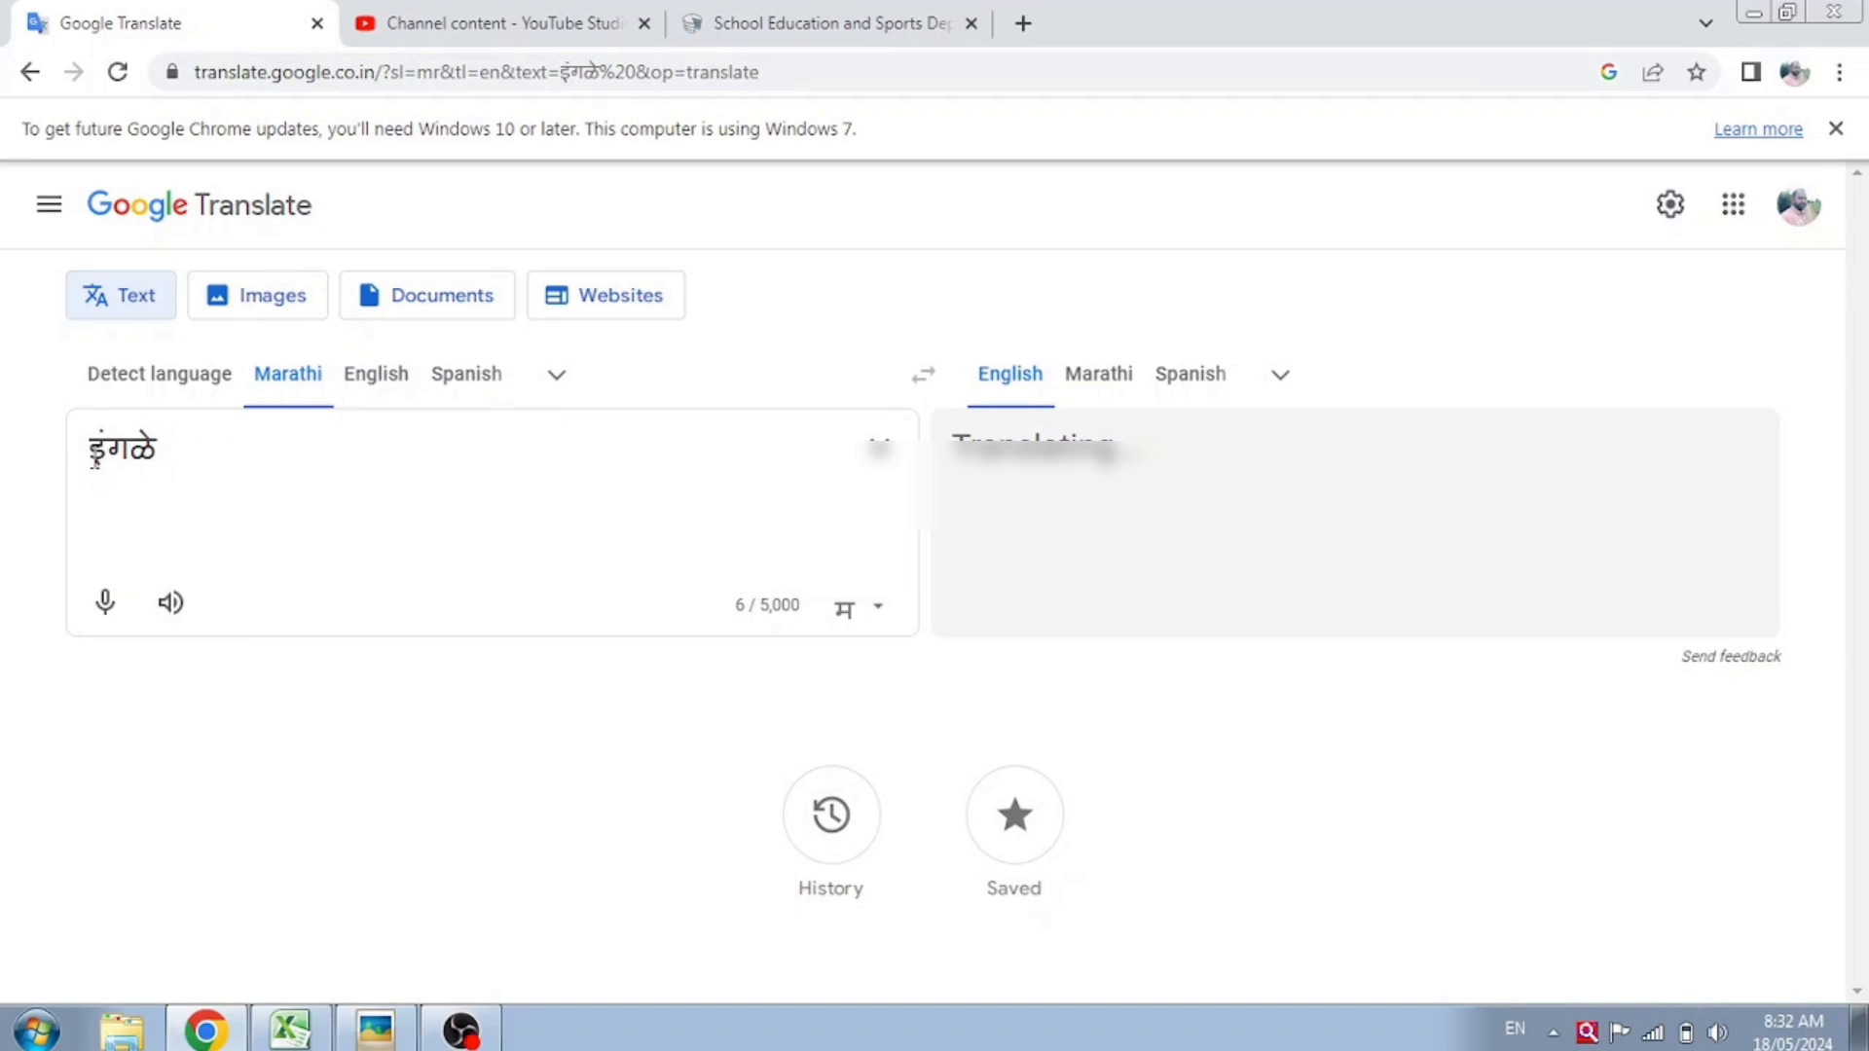
{"action": "double_click", "coordinate": [153, 458]}
{"action": "key", "text": "ctrl+c"}
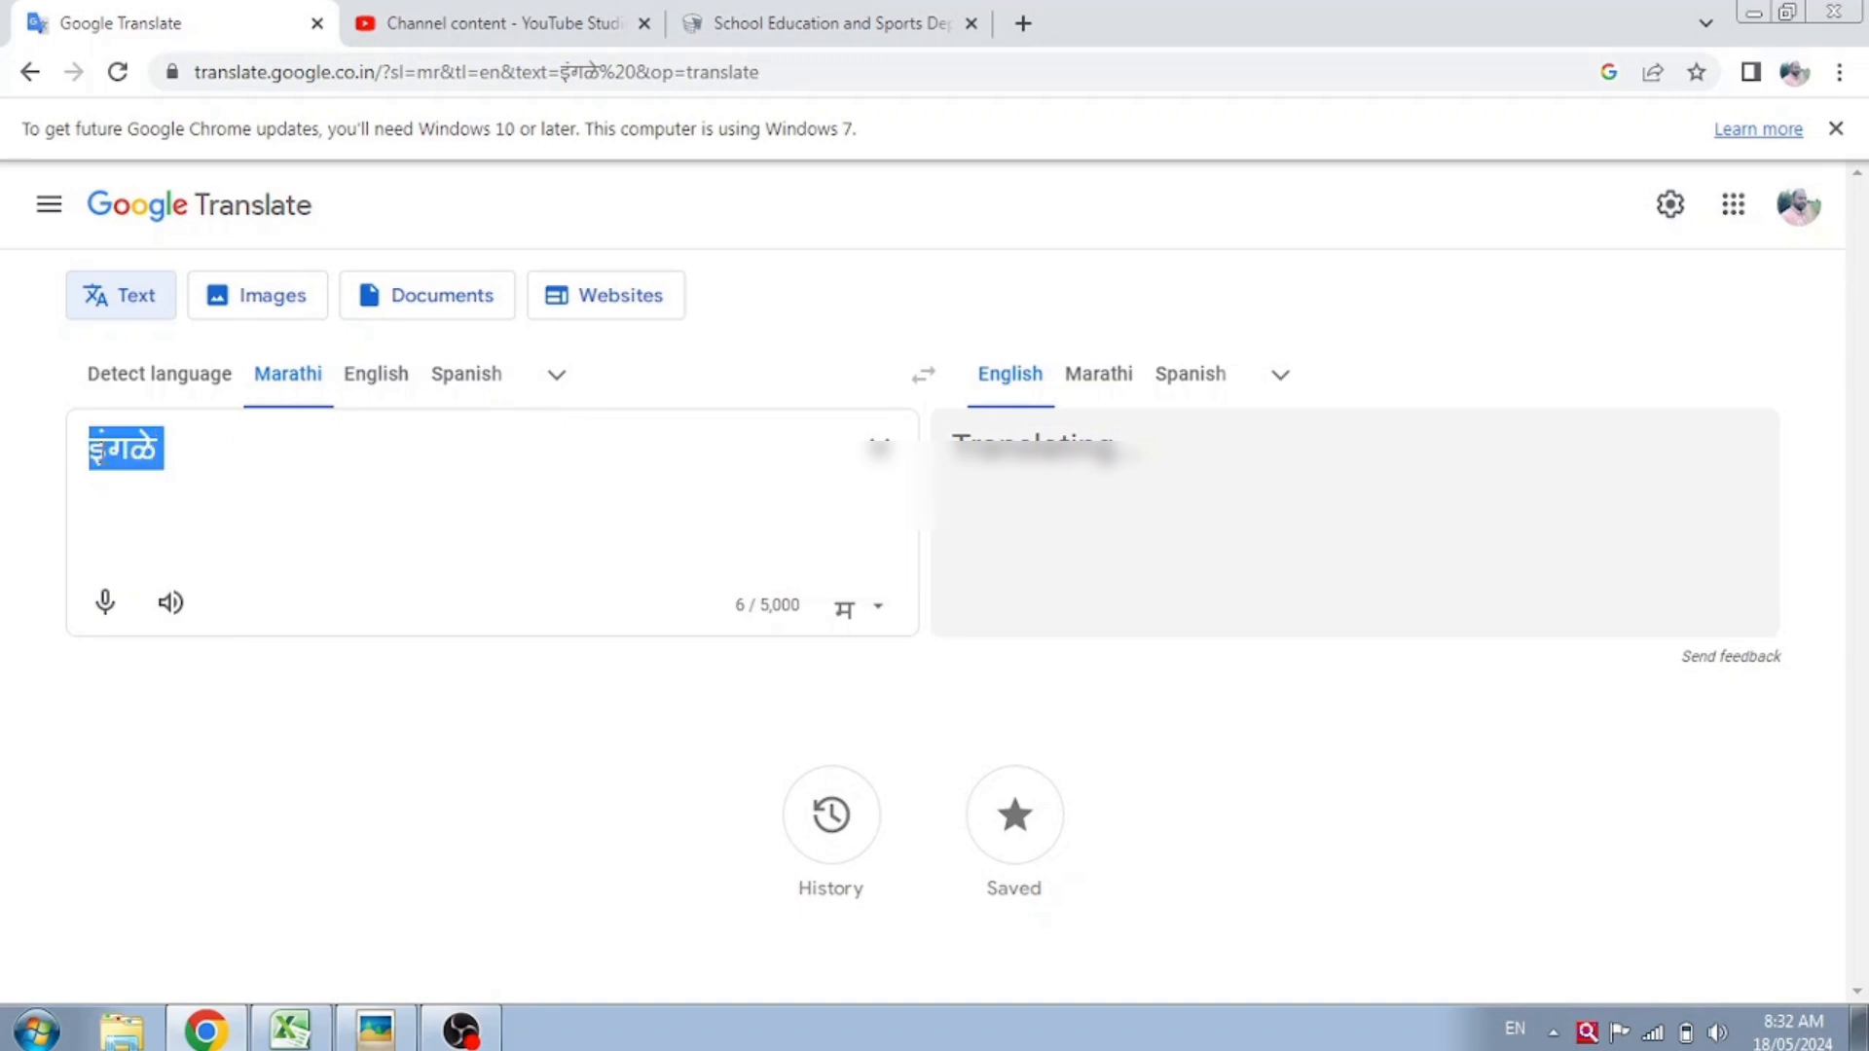
- Return to the RTE admission form and paste the Marathi surname into the child's आडनाव field
{"action": "left_click", "coordinate": [746, 24]}
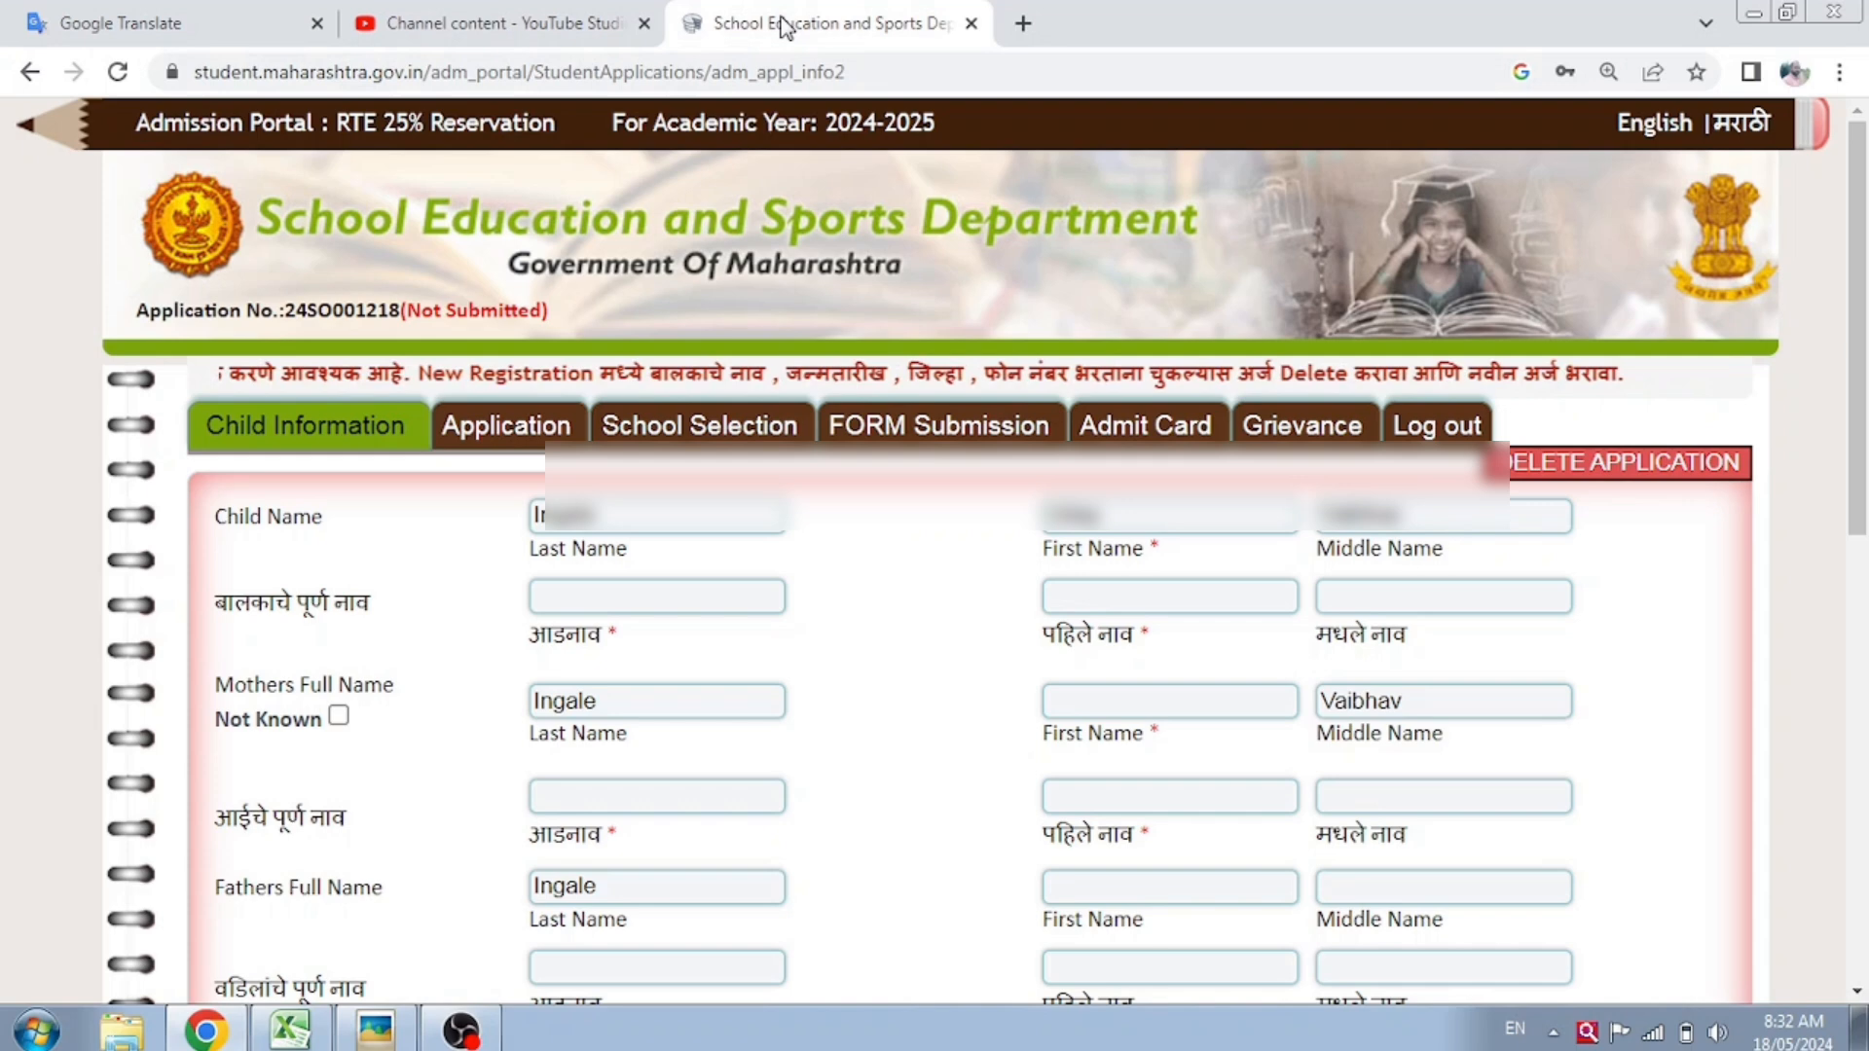
{"action": "left_click", "coordinate": [600, 594]}
{"action": "key", "text": "ctrl+v"}
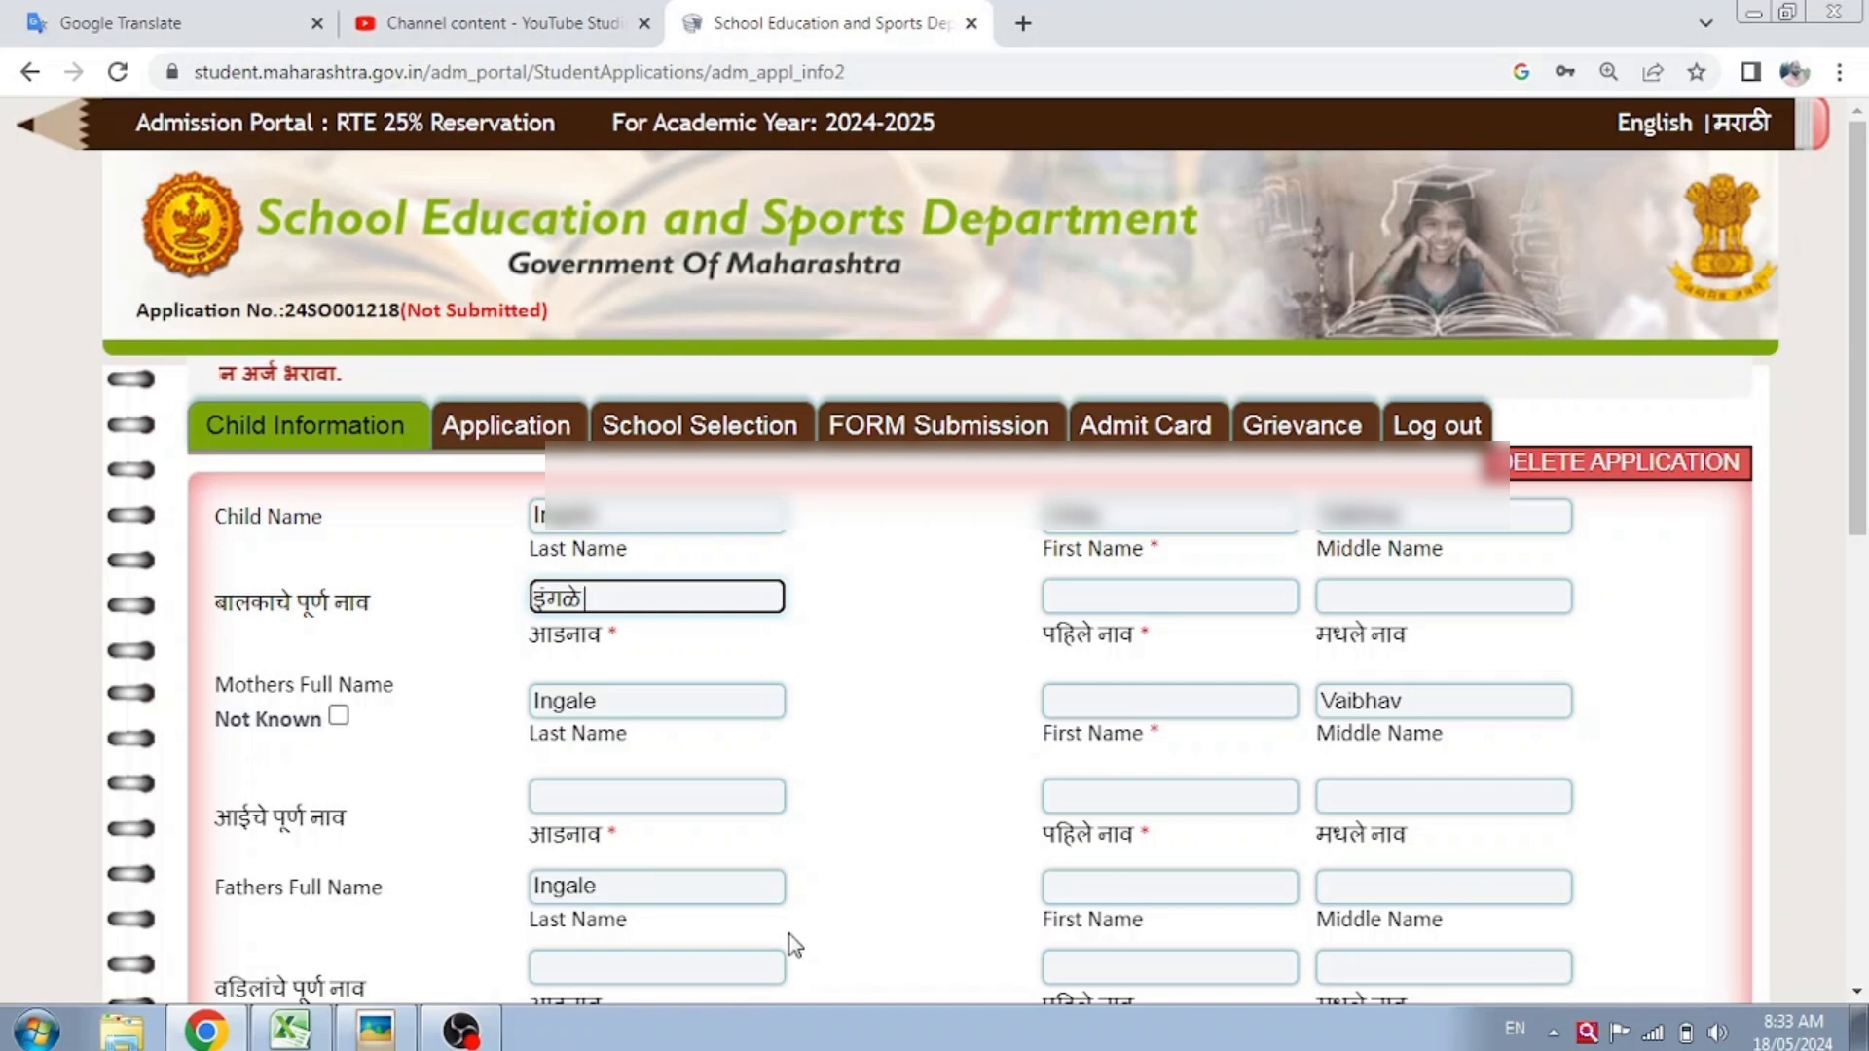
- Set the child's gender to Male and the parent status to General in the Child Information form
{"action": "scroll", "coordinate": [791, 935], "scroll_direction": "down", "scroll_amount": 1}
{"action": "scroll", "coordinate": [1281, 861], "scroll_direction": "down", "scroll_amount": 2}
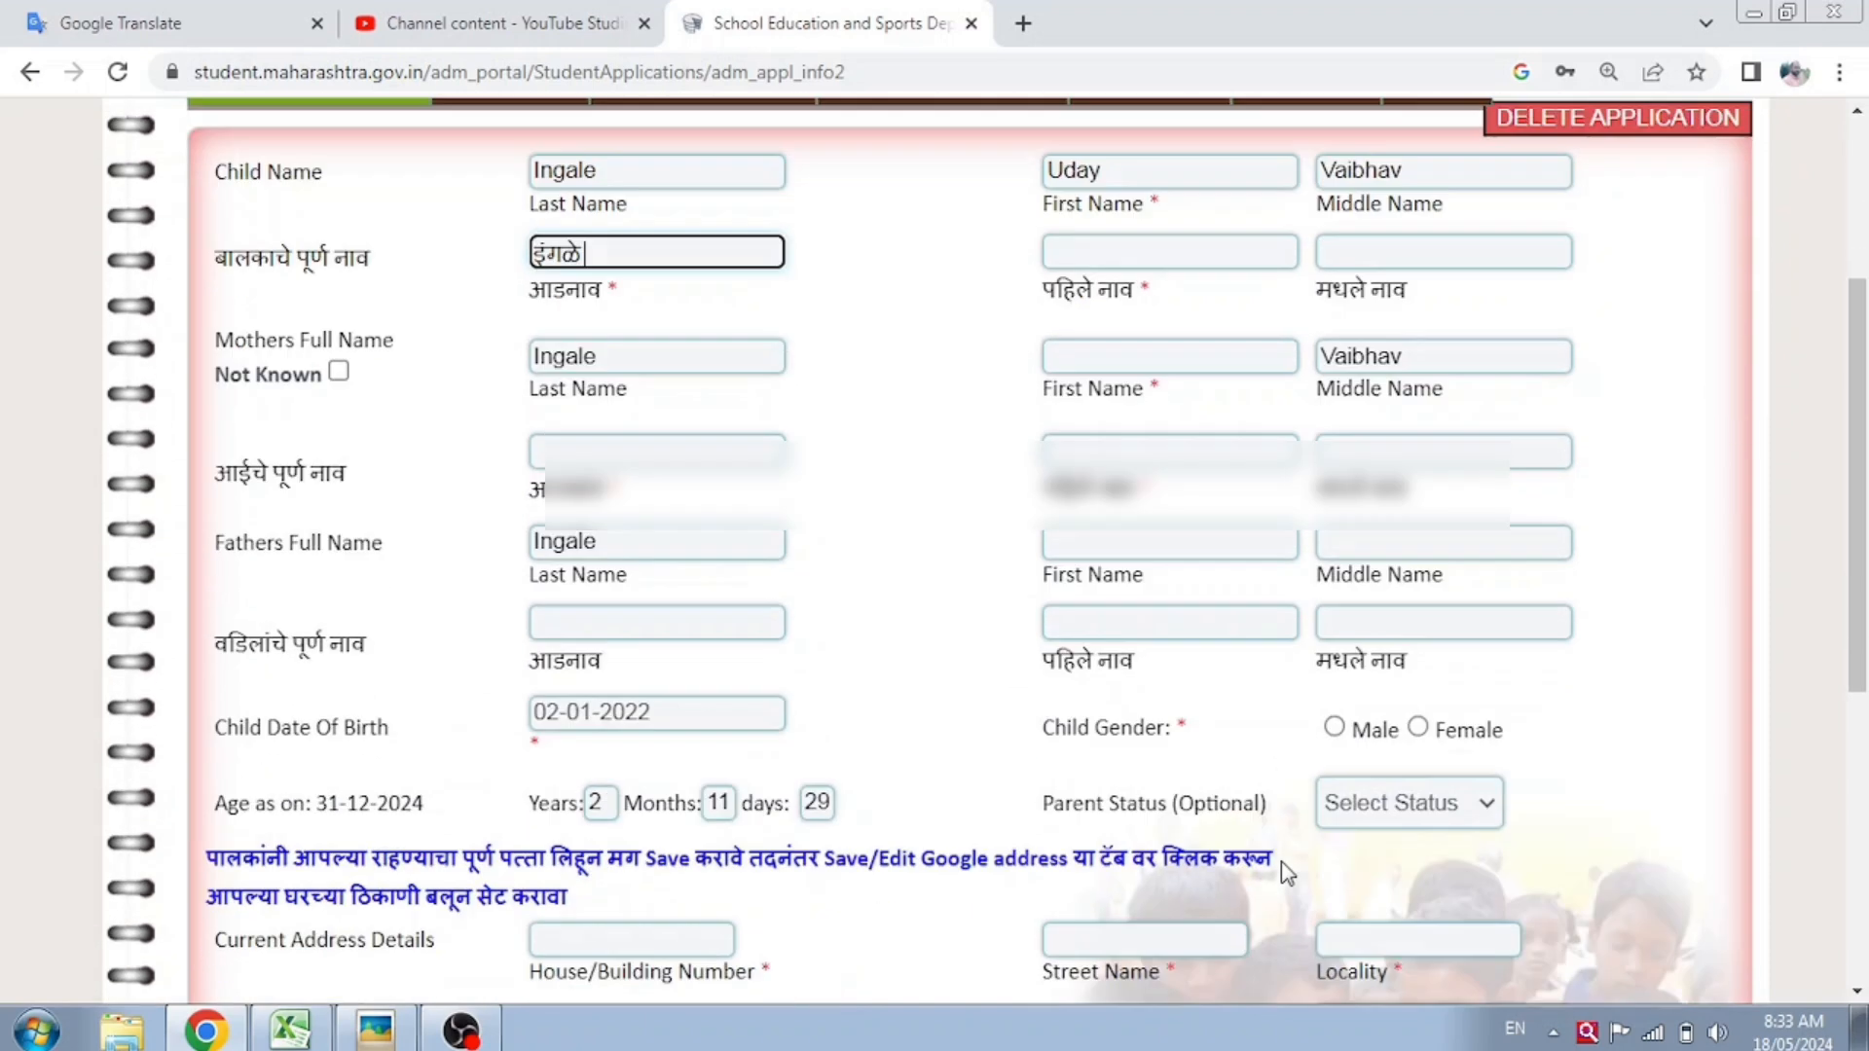
{"action": "scroll", "coordinate": [1281, 862], "scroll_direction": "down", "scroll_amount": 2}
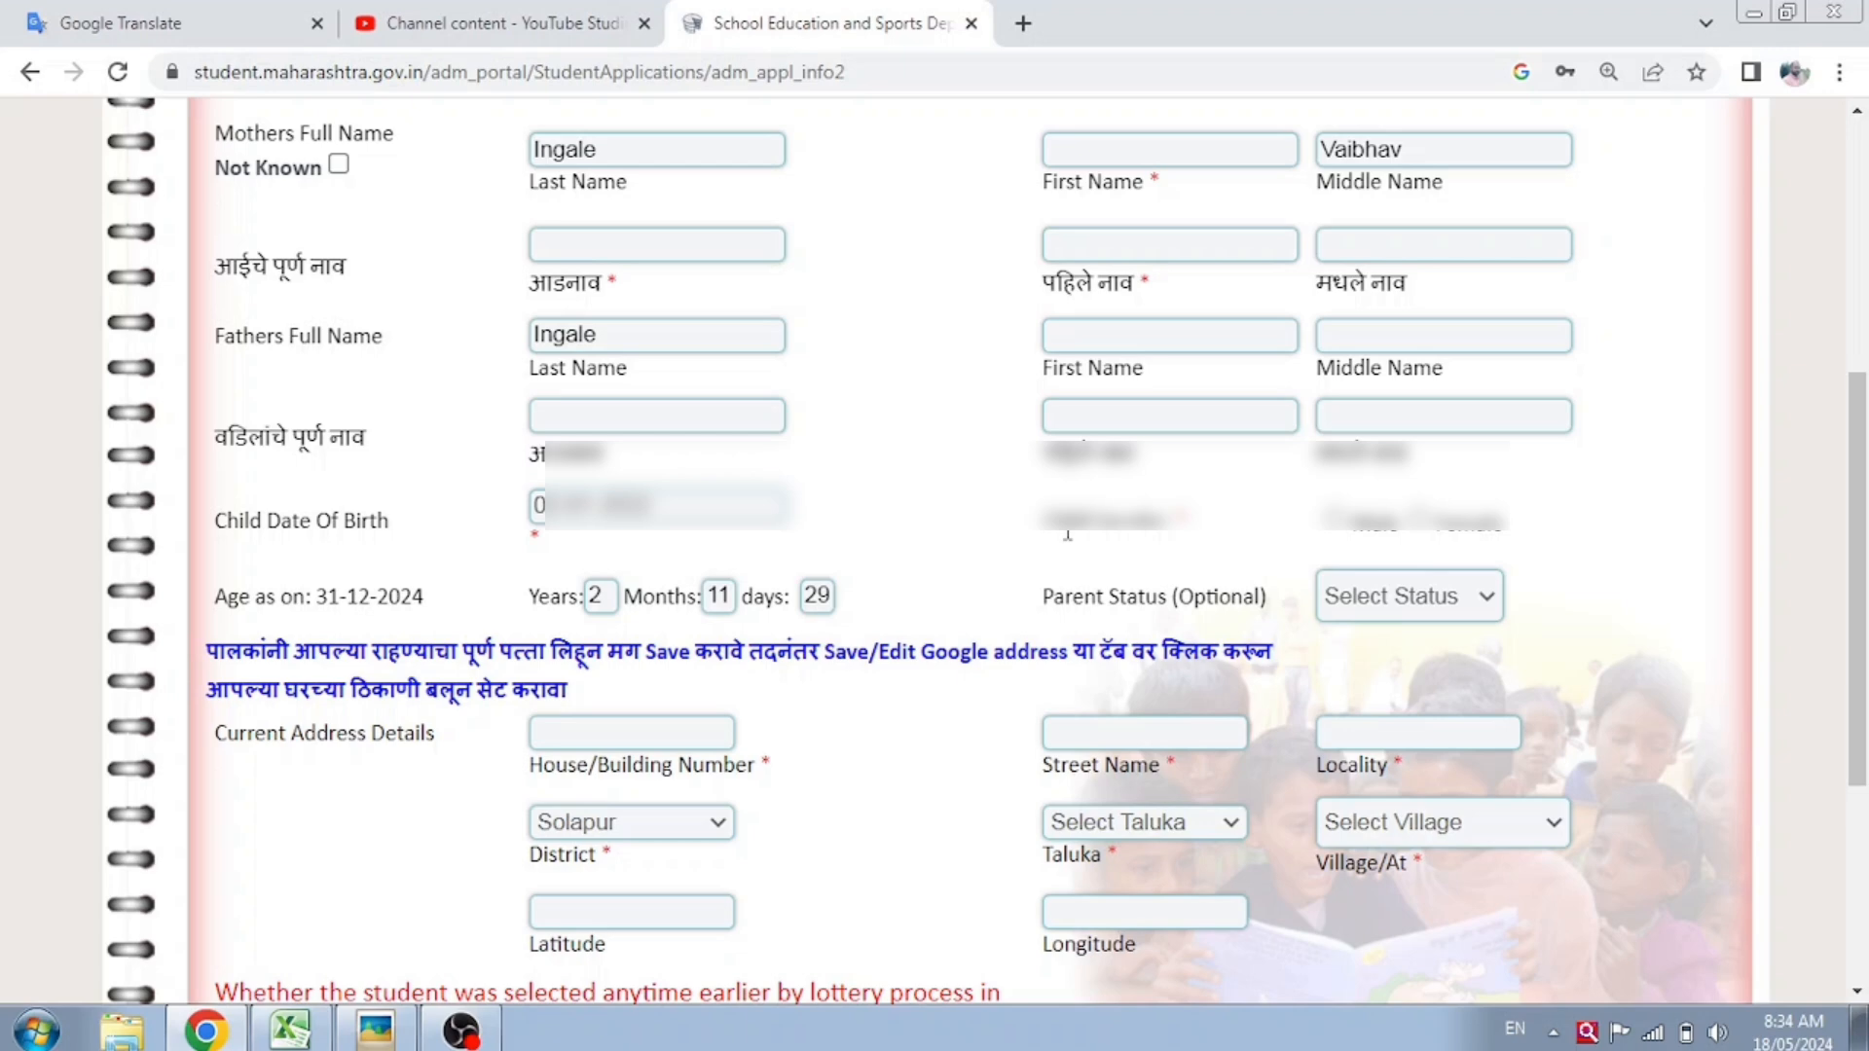
{"action": "left_click", "coordinate": [1335, 521]}
{"action": "left_click", "coordinate": [1385, 602]}
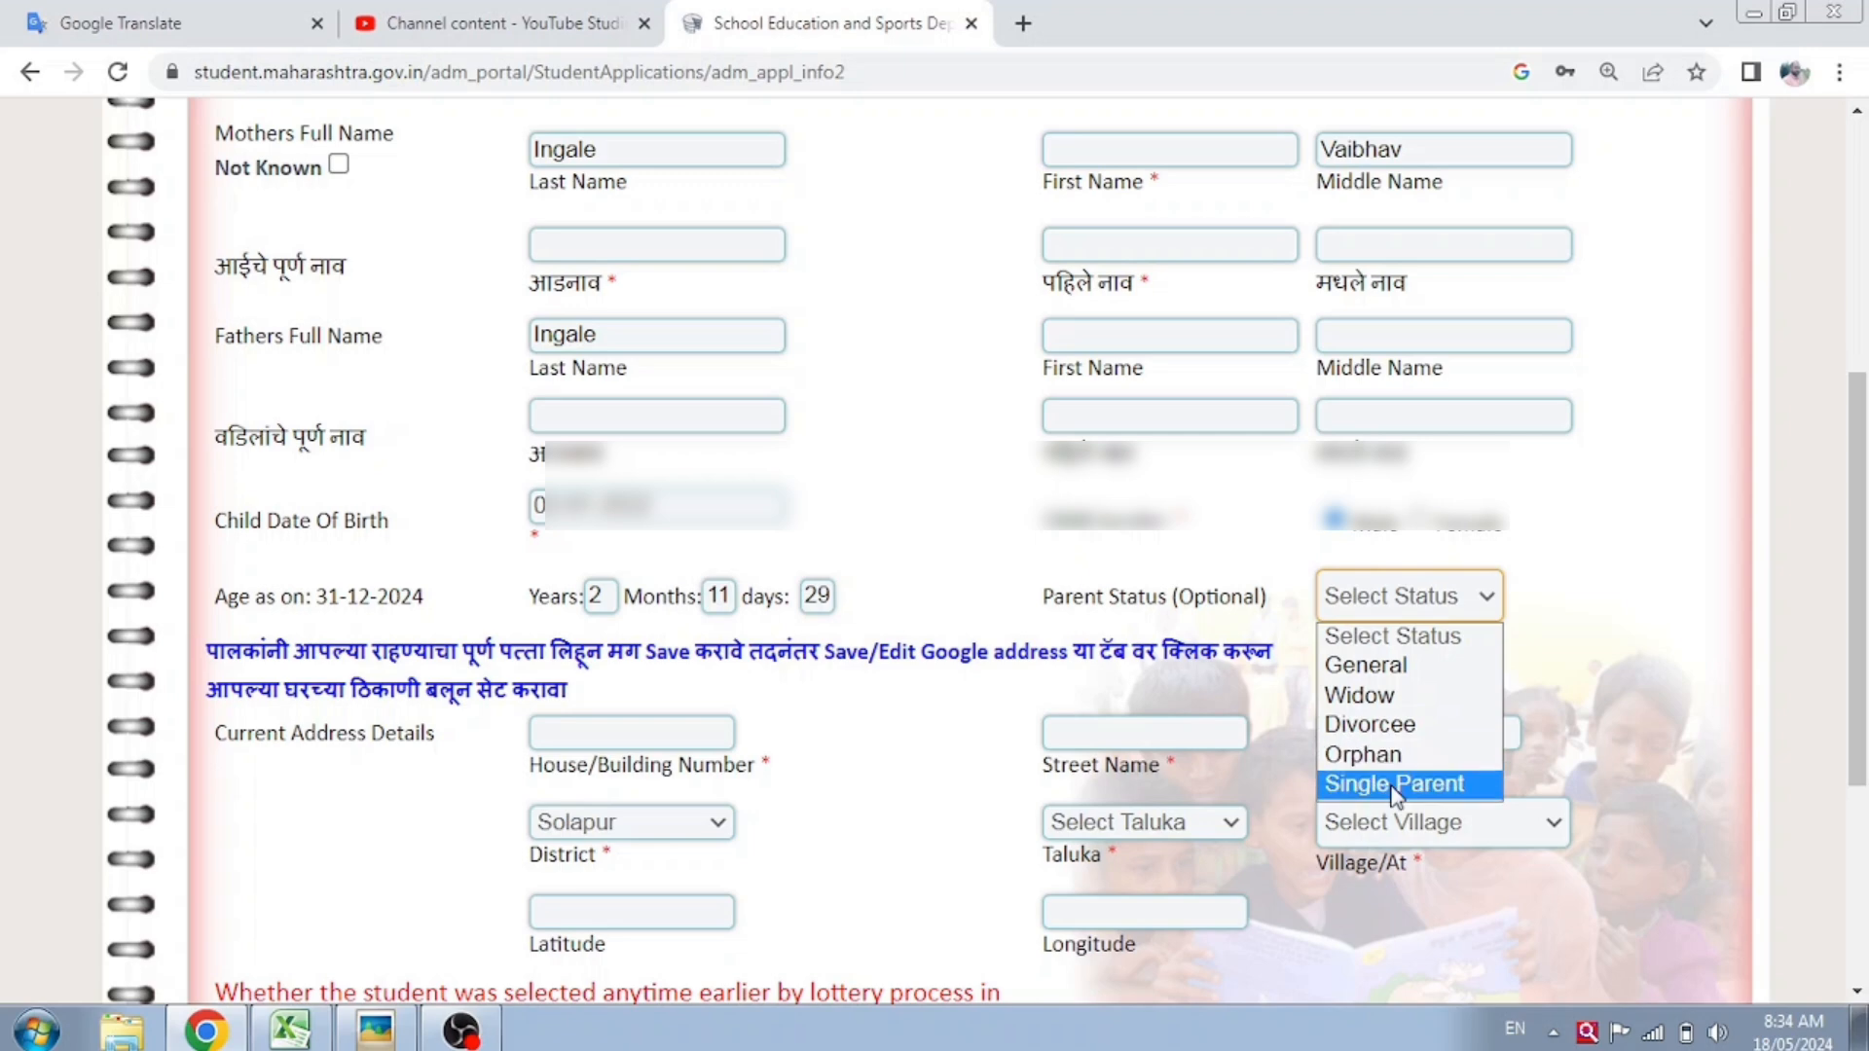
{"action": "left_click", "coordinate": [1392, 666]}
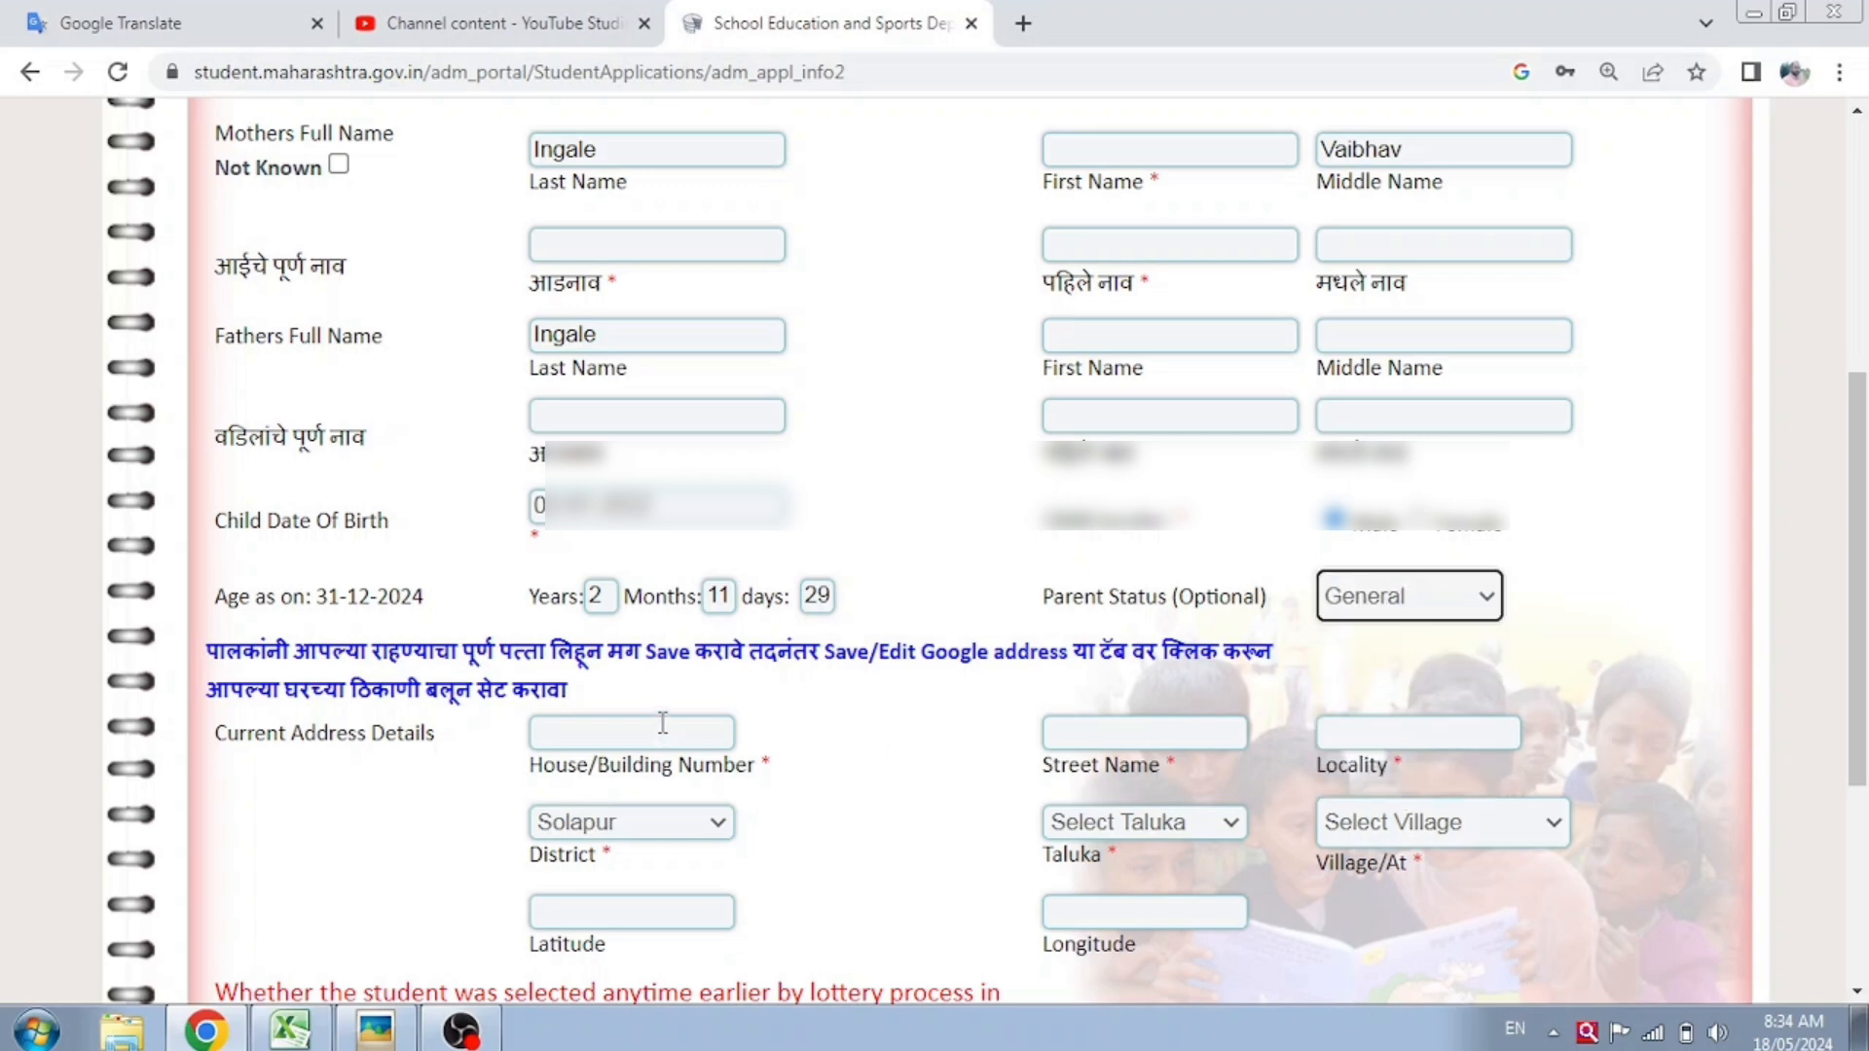
- Fill in the house number, street name and locality of the child's current address
{"action": "scroll", "coordinate": [663, 722], "scroll_direction": "down", "scroll_amount": 4}
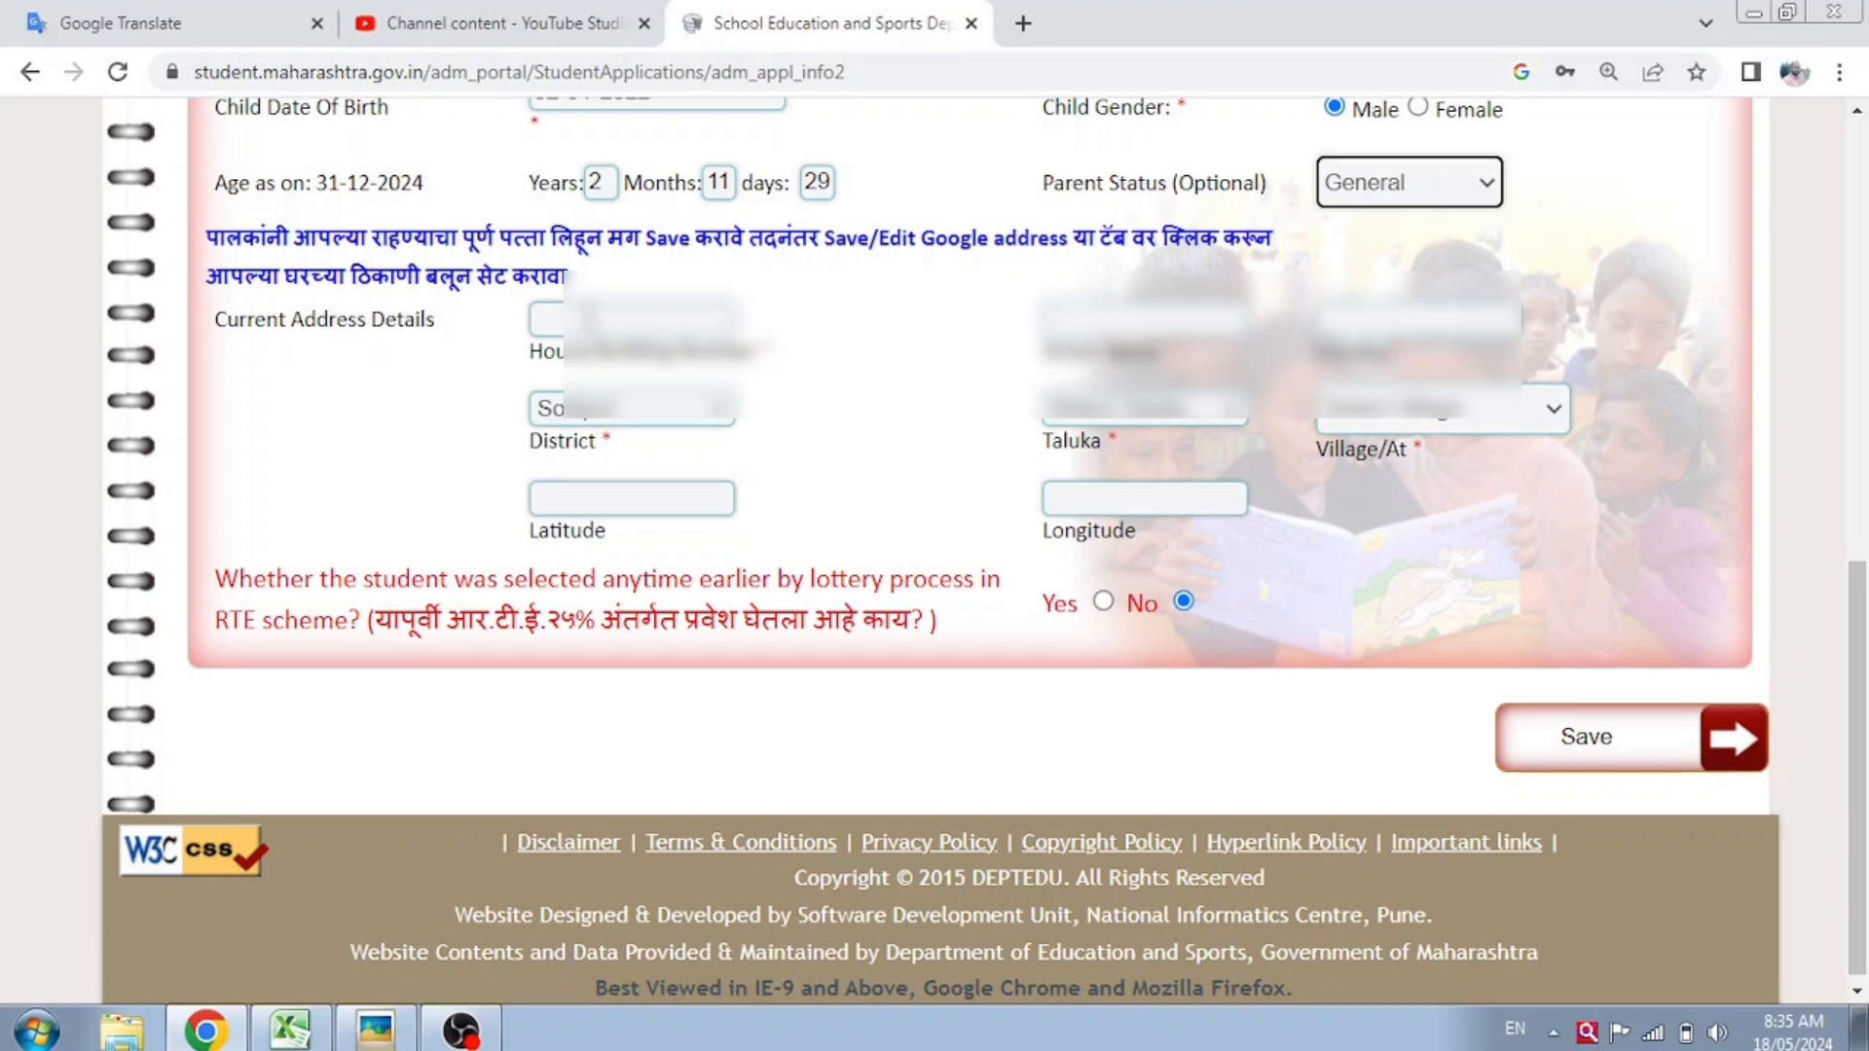
{"action": "left_click", "coordinate": [587, 319]}
{"action": "left_click", "coordinate": [704, 379]}
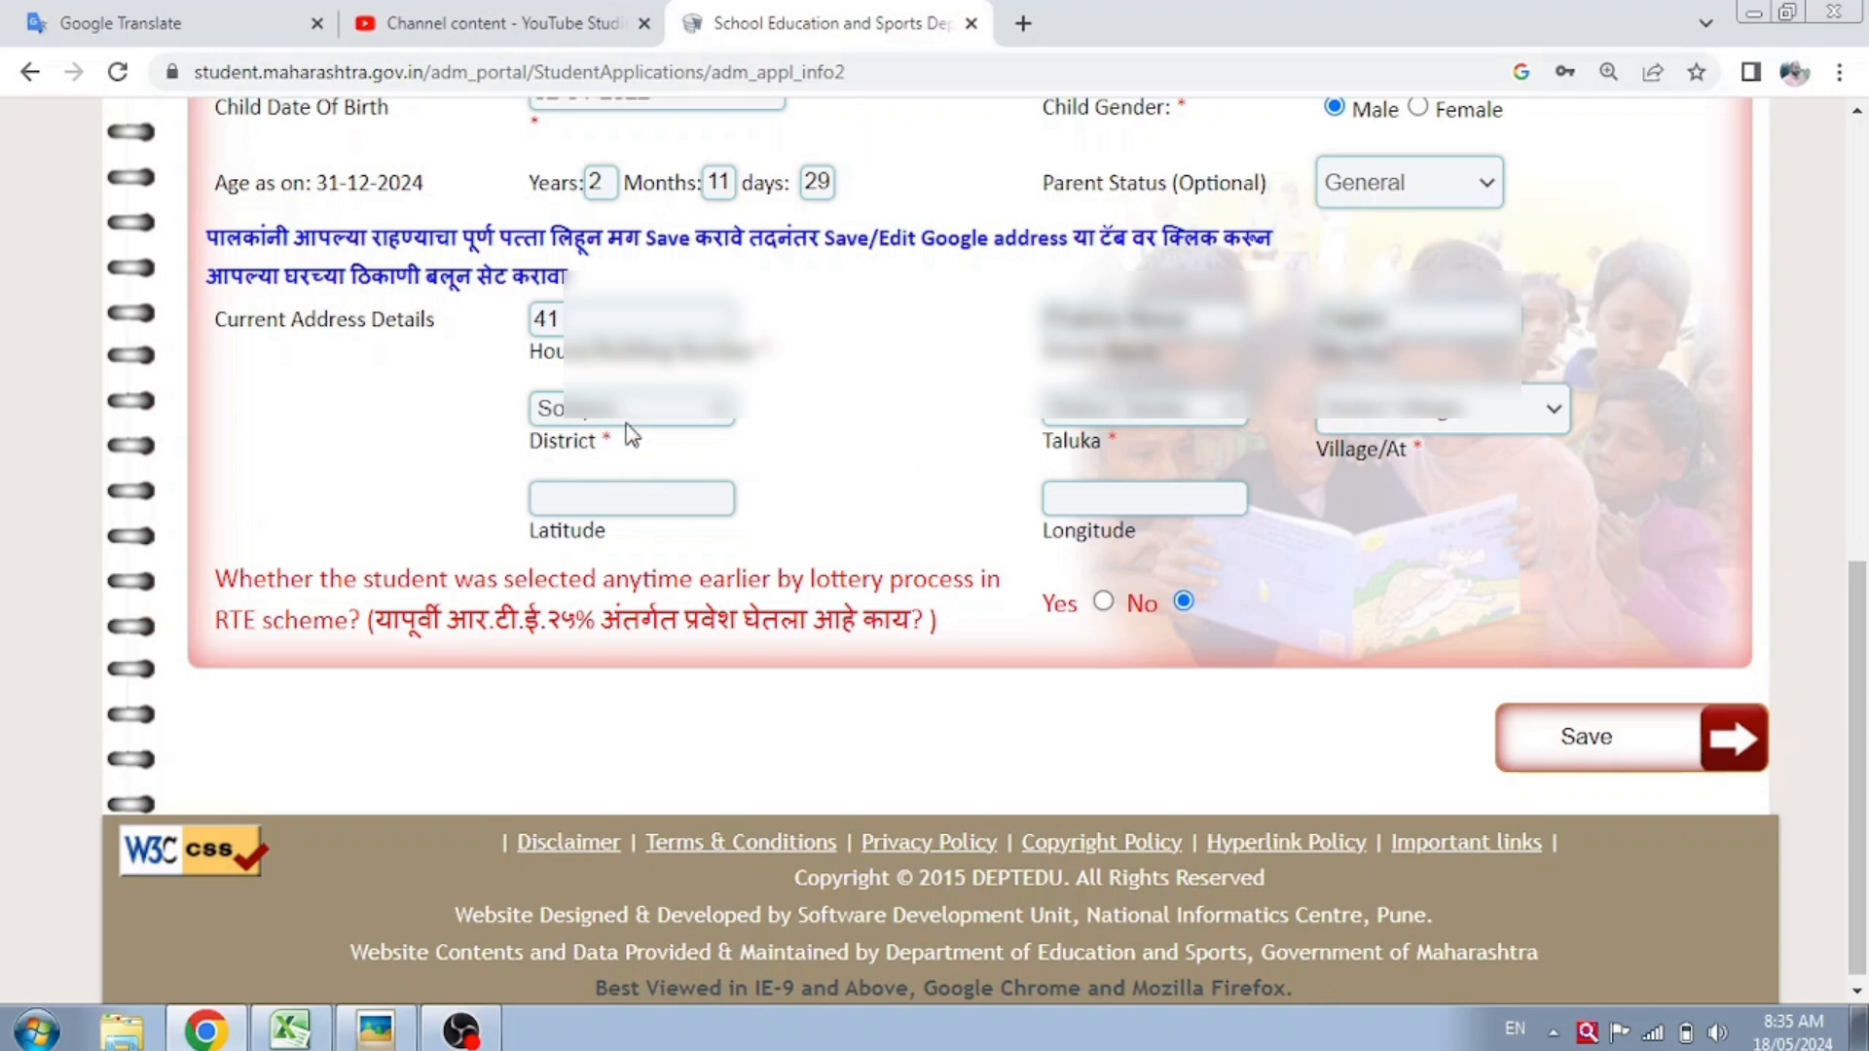
- Choose the family's taluka and village in the current address details
{"action": "left_click", "coordinate": [1214, 417]}
{"action": "left_click", "coordinate": [1213, 417]}
{"action": "left_click", "coordinate": [1208, 420]}
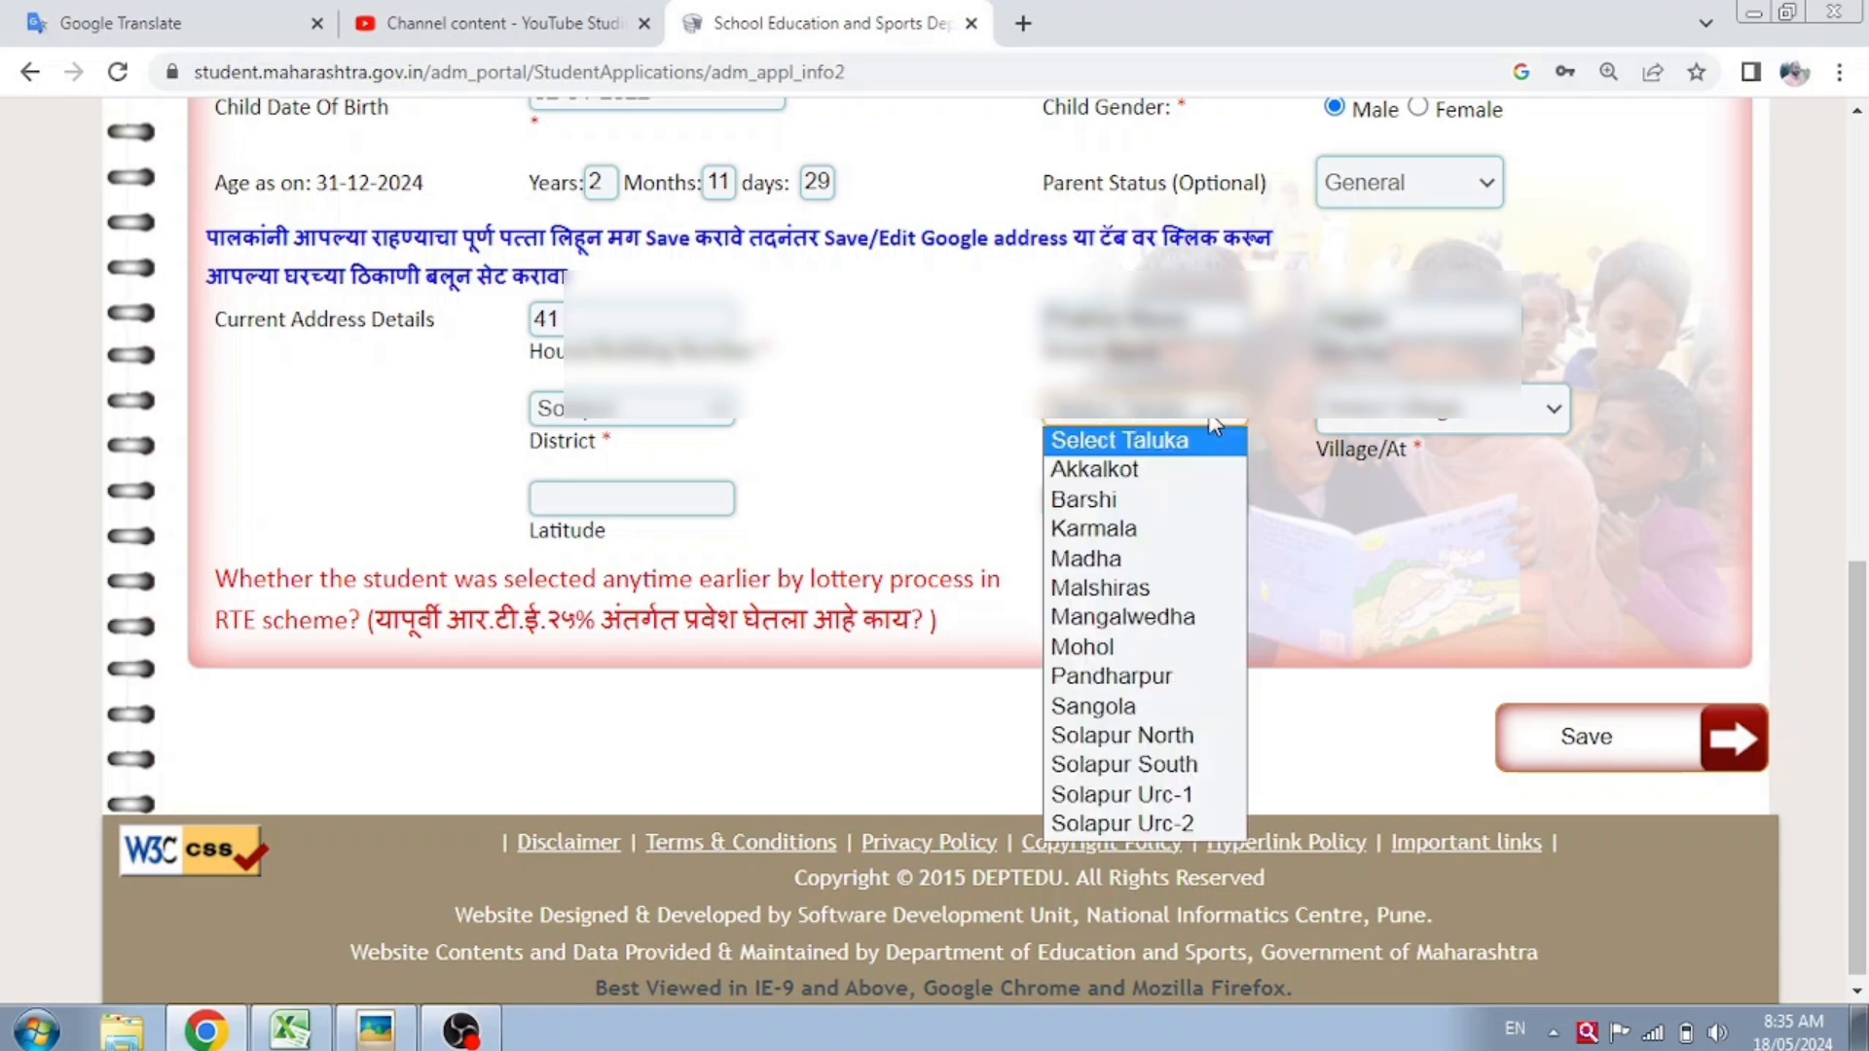
{"action": "left_click", "coordinate": [1078, 735]}
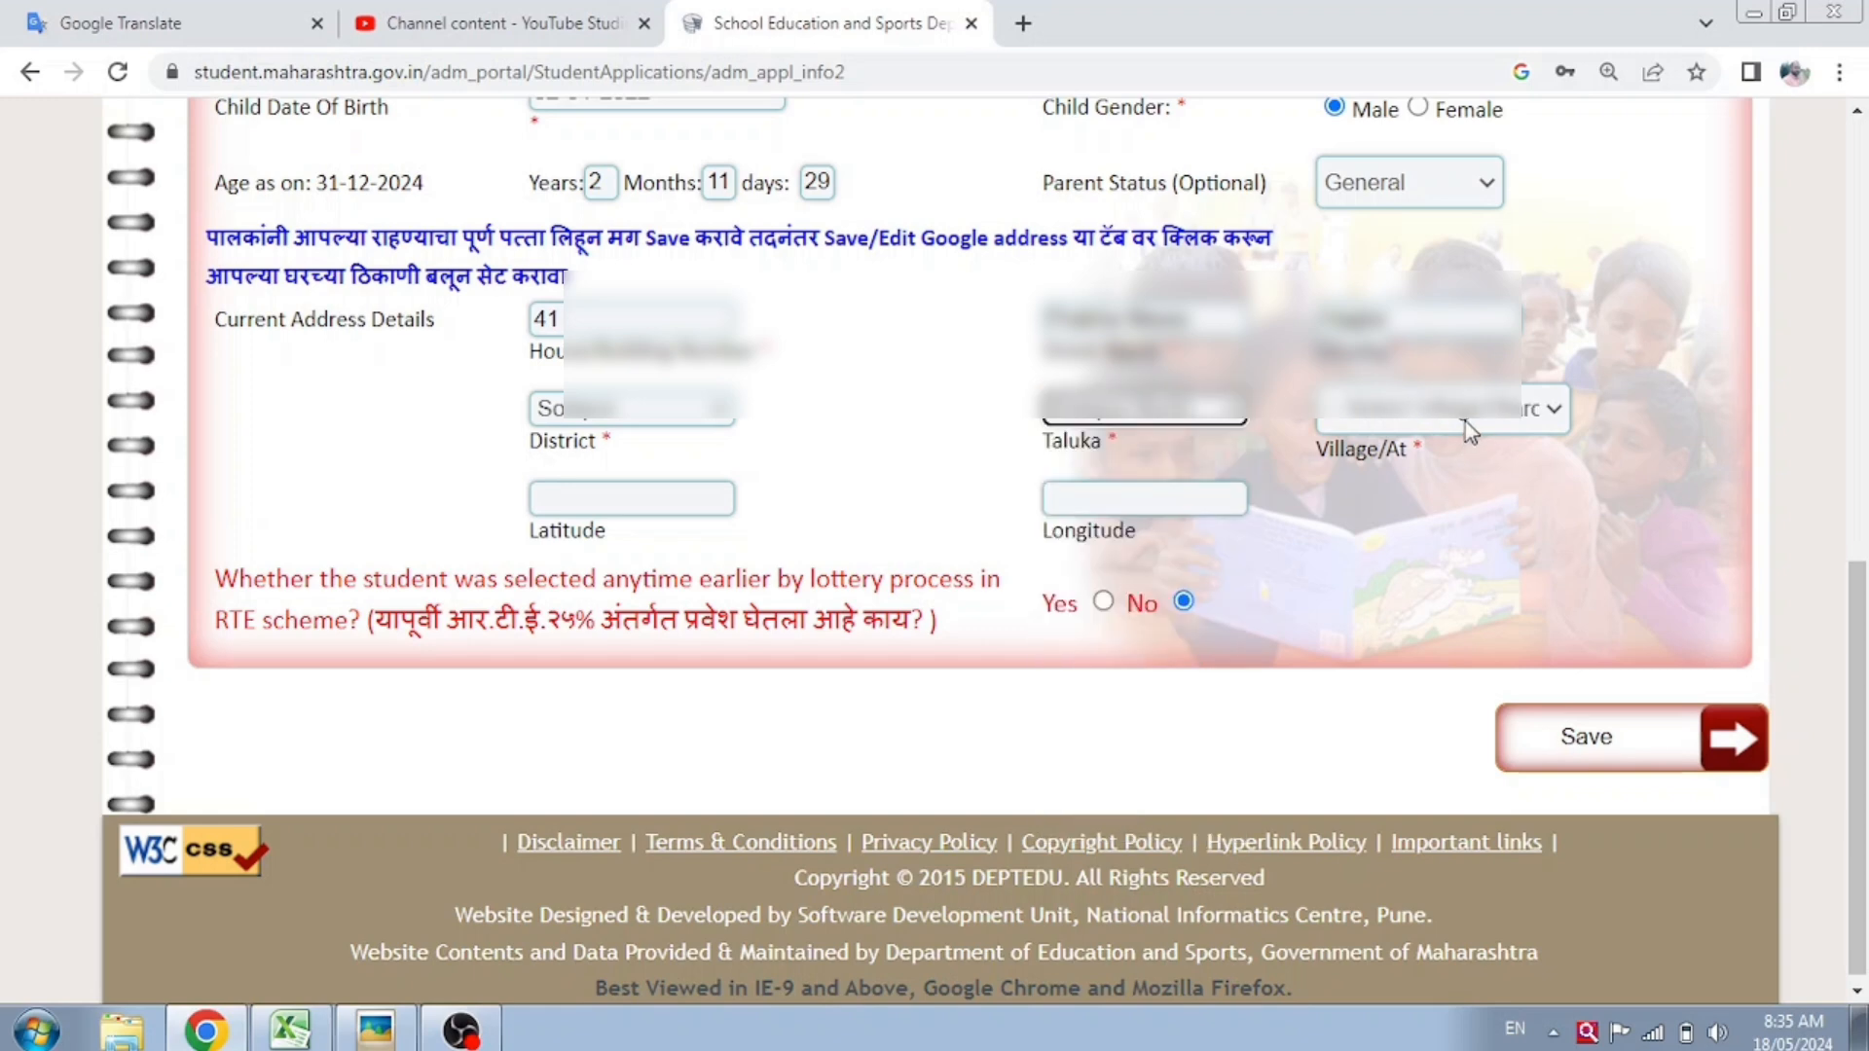
{"action": "left_click", "coordinate": [1553, 413]}
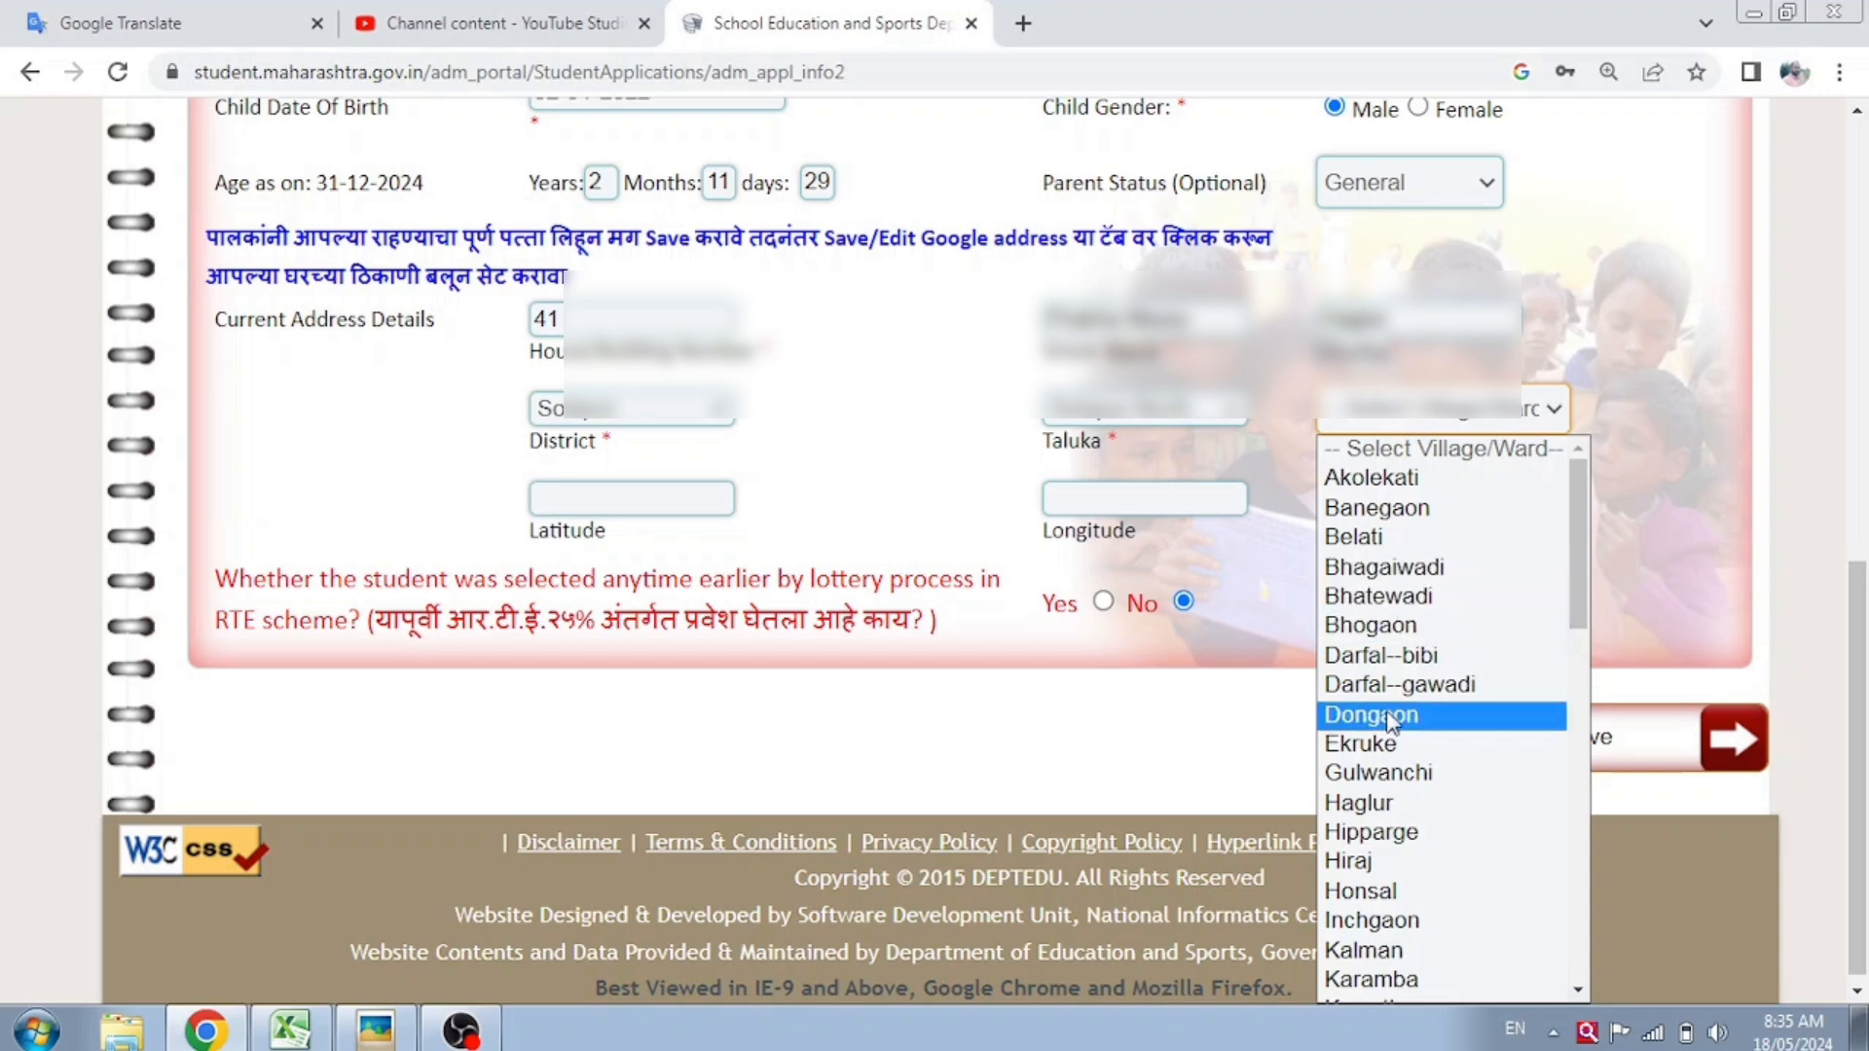
{"action": "left_click", "coordinate": [1373, 802]}
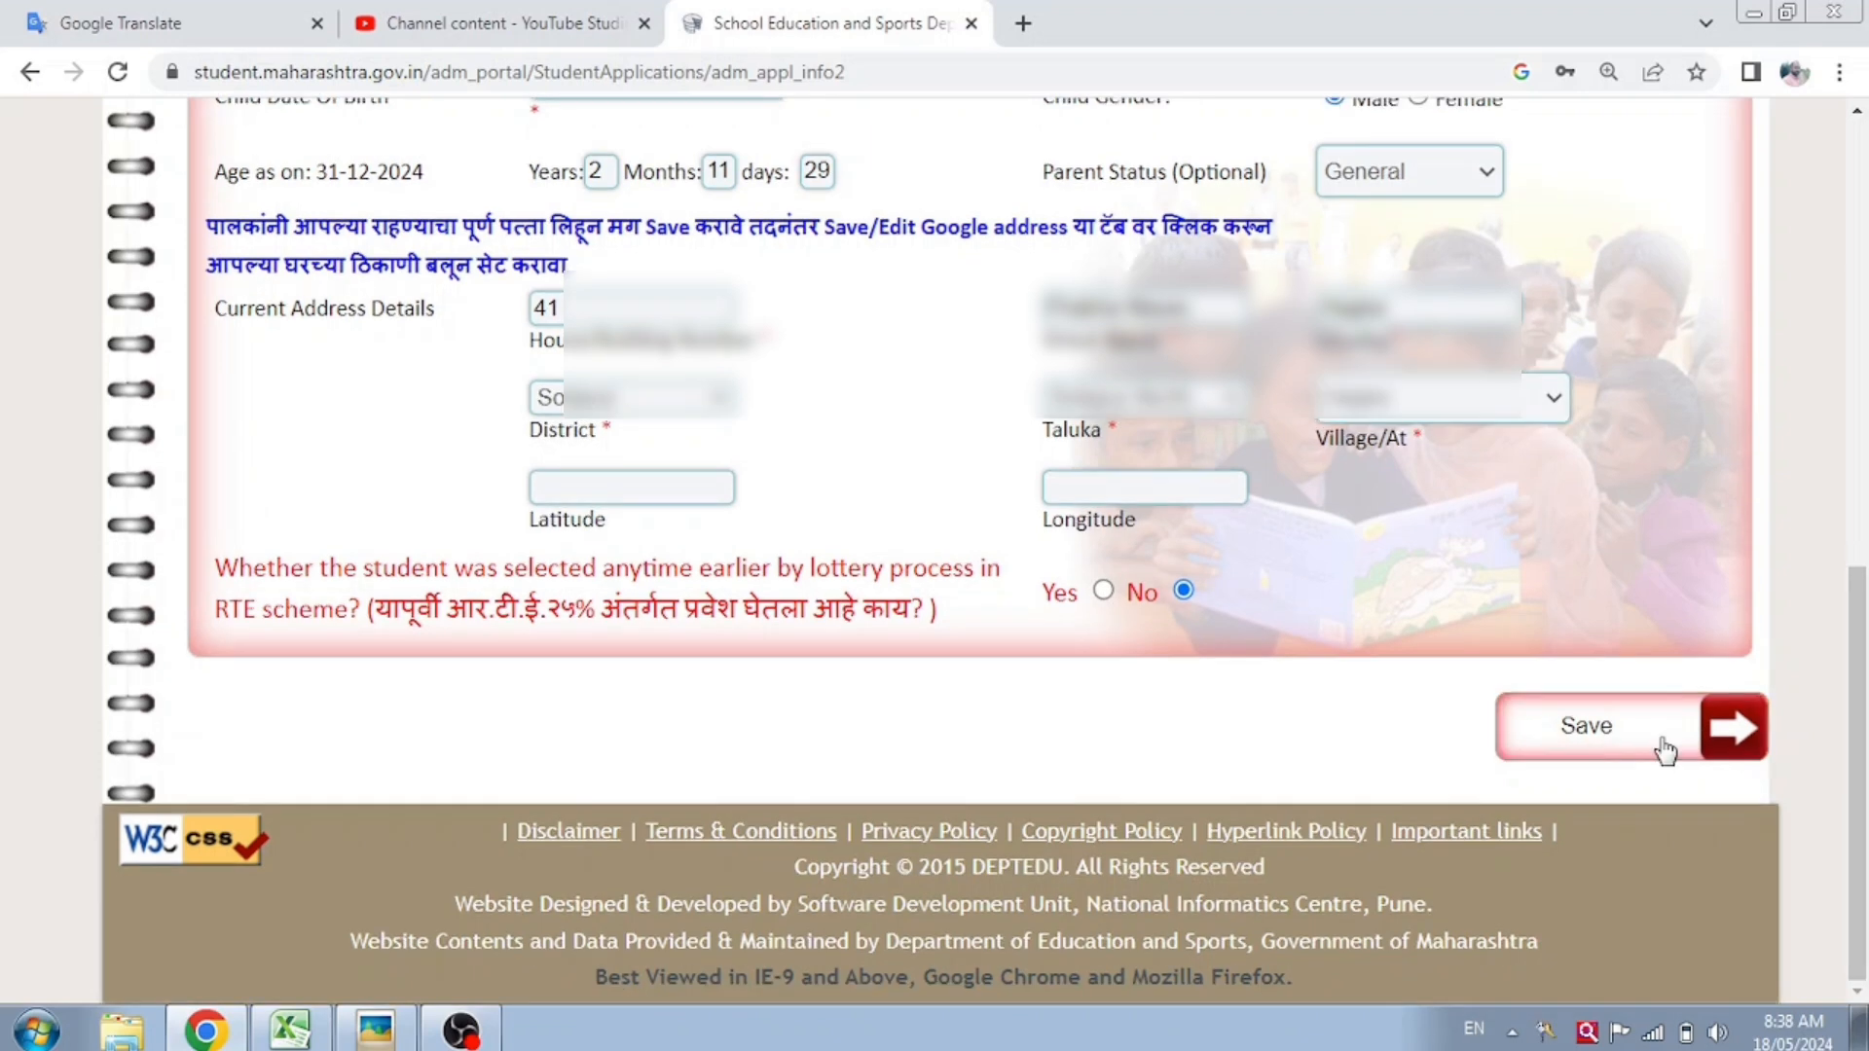
- Save the child details, dismiss the message, and open the Google address for editing
{"action": "left_click", "coordinate": [1662, 742]}
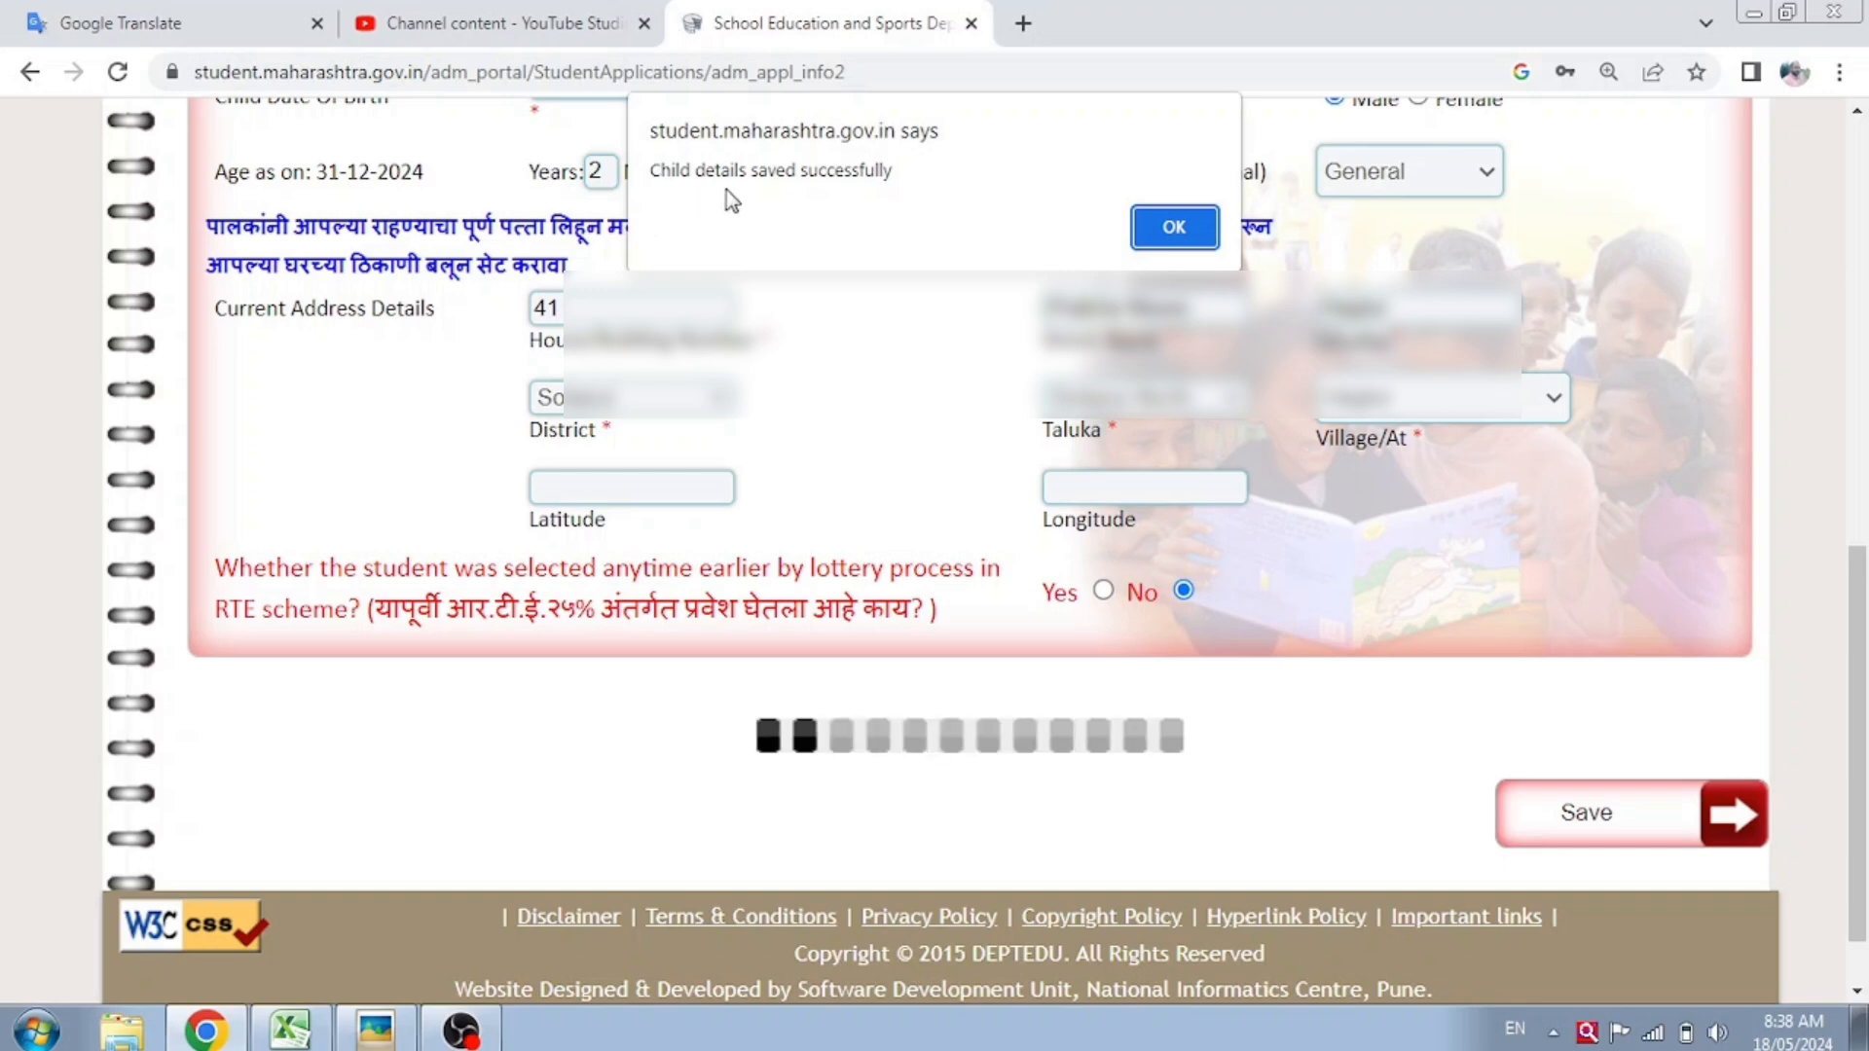
{"action": "left_click", "coordinate": [1173, 230]}
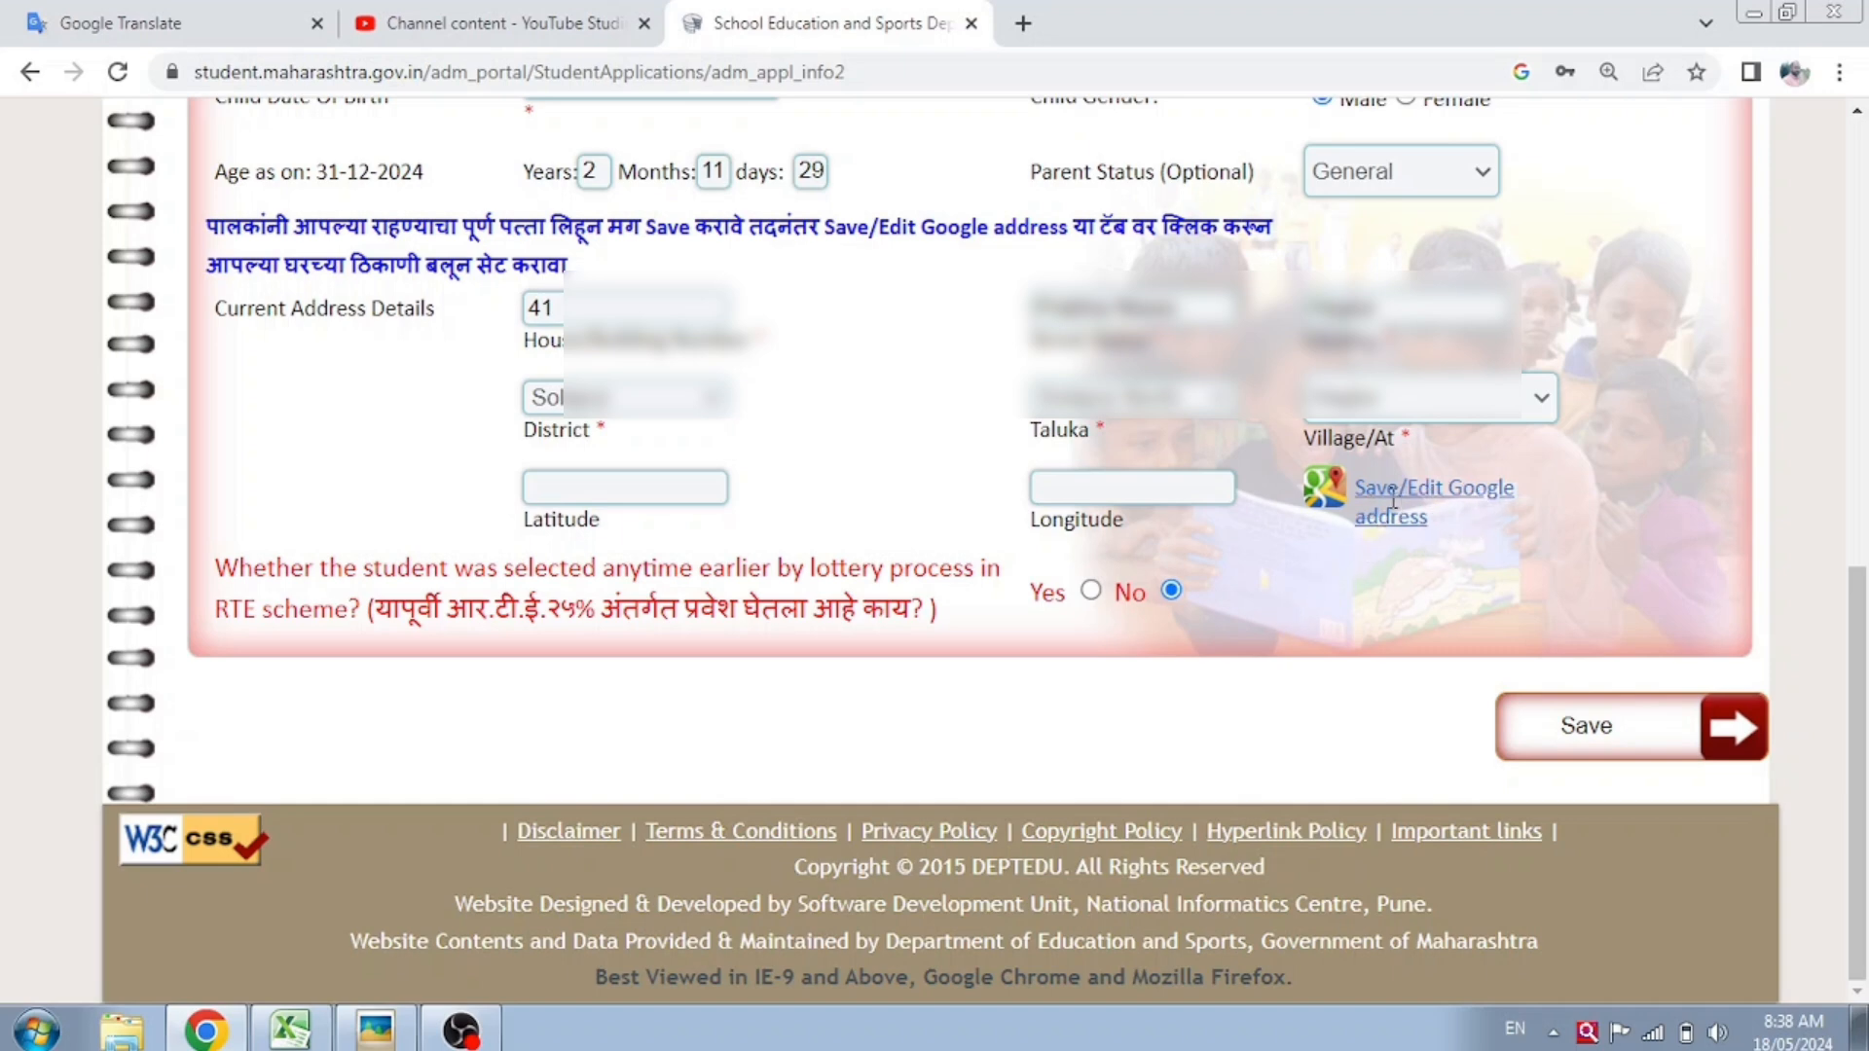
{"action": "left_click", "coordinate": [1387, 492]}
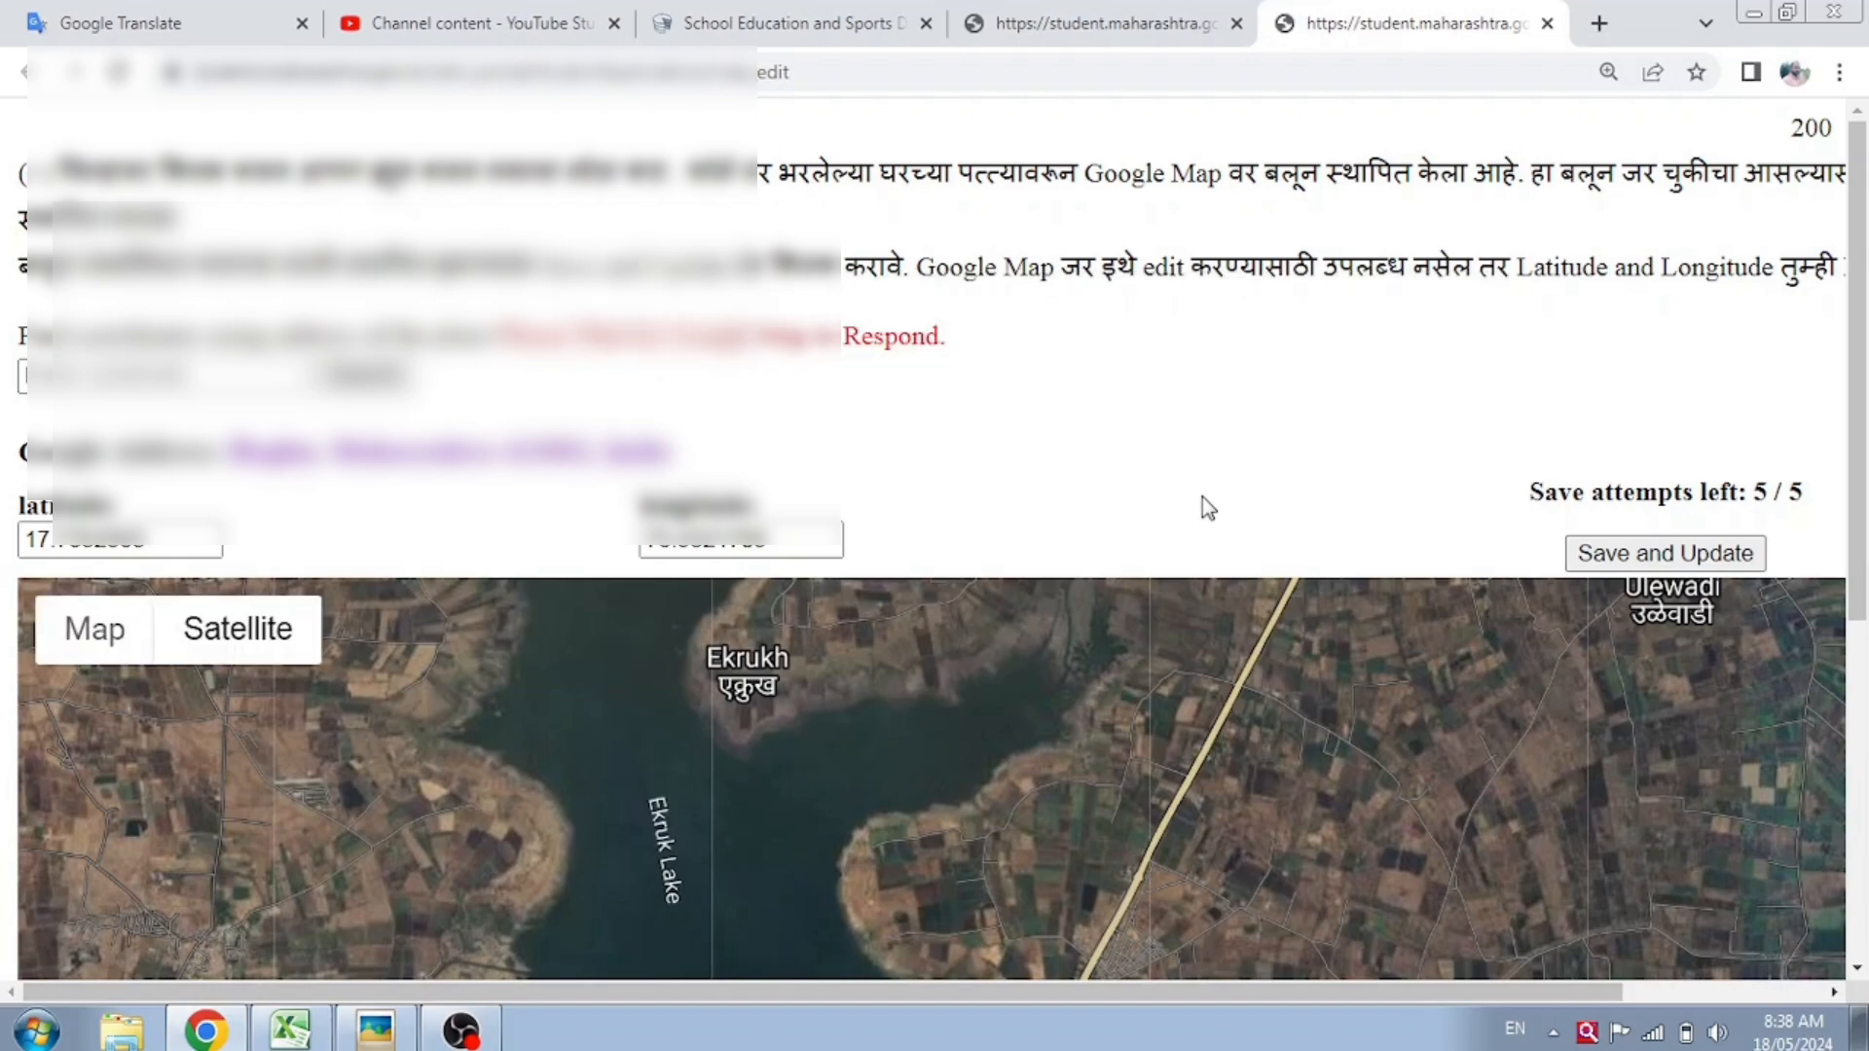
- Move the home location marker from the village across the highway into the settlement to the northeast on the satellite map
{"action": "scroll", "coordinate": [1201, 497], "scroll_direction": "down", "scroll_amount": 3}
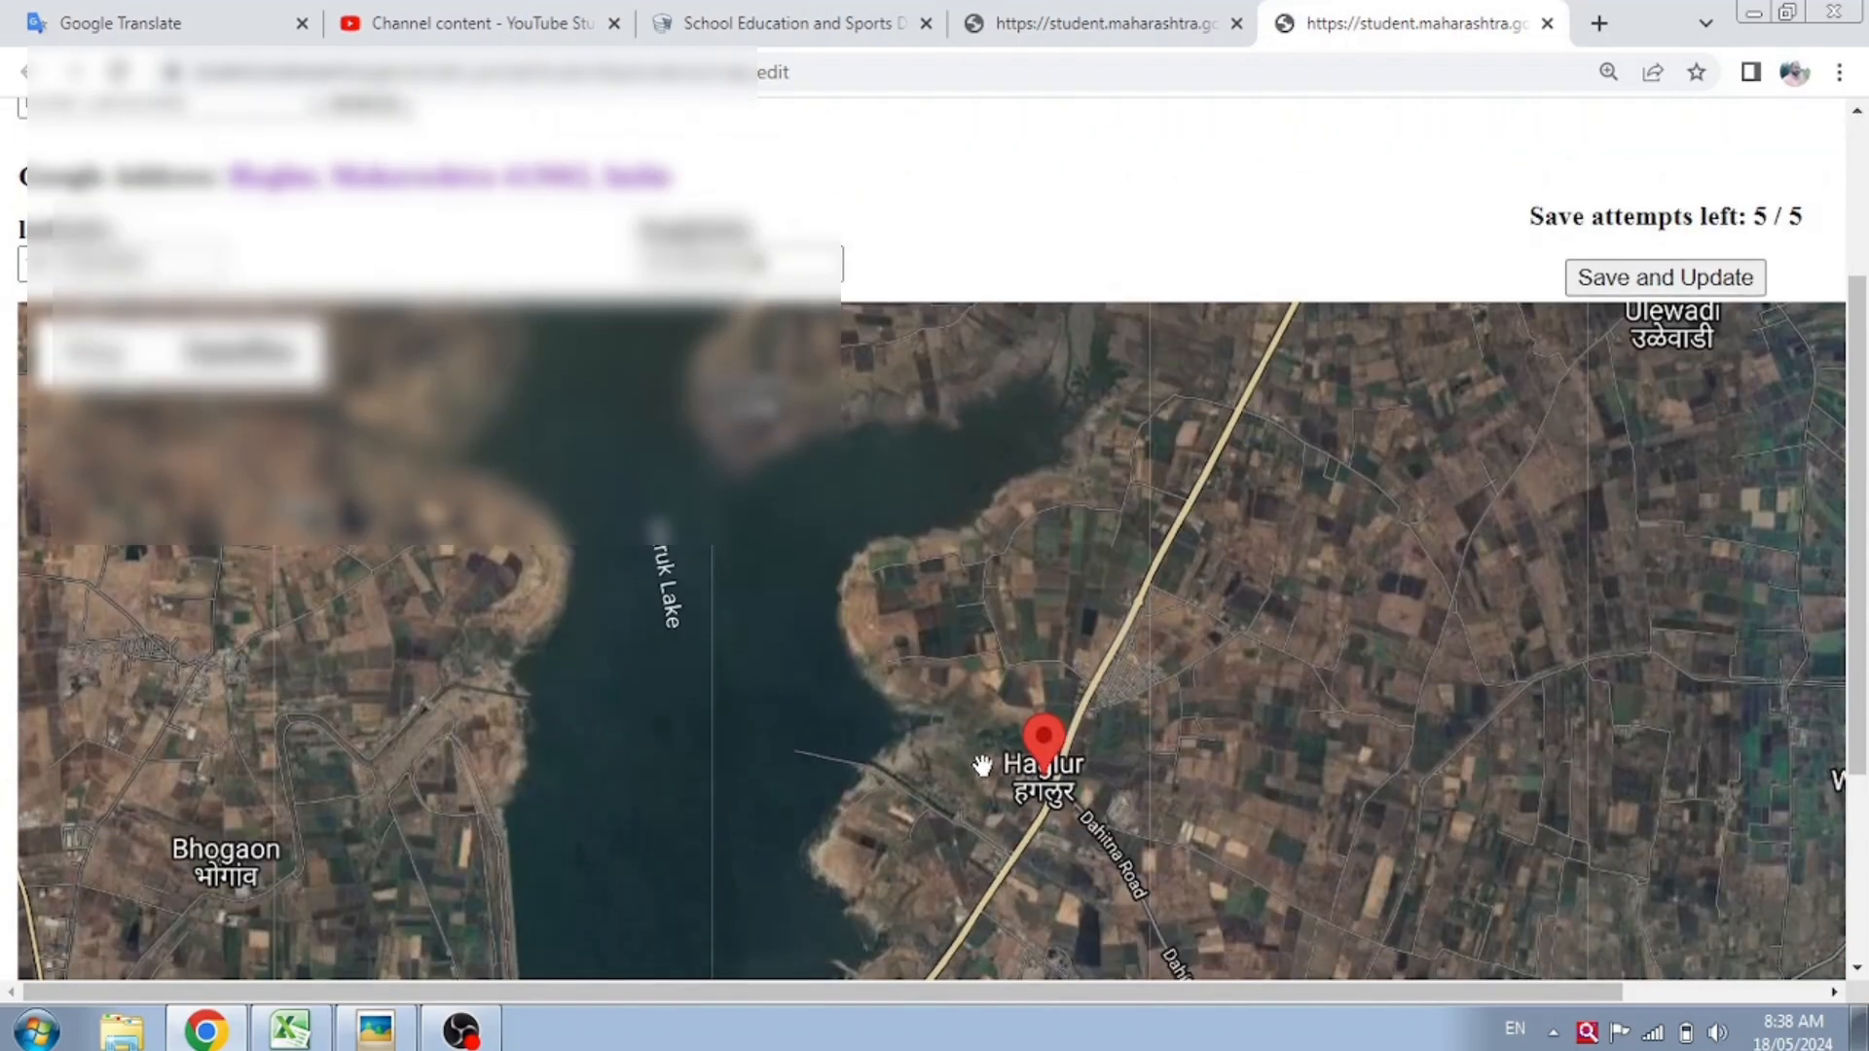
{"action": "scroll", "coordinate": [983, 759], "scroll_direction": "down", "scroll_amount": 2}
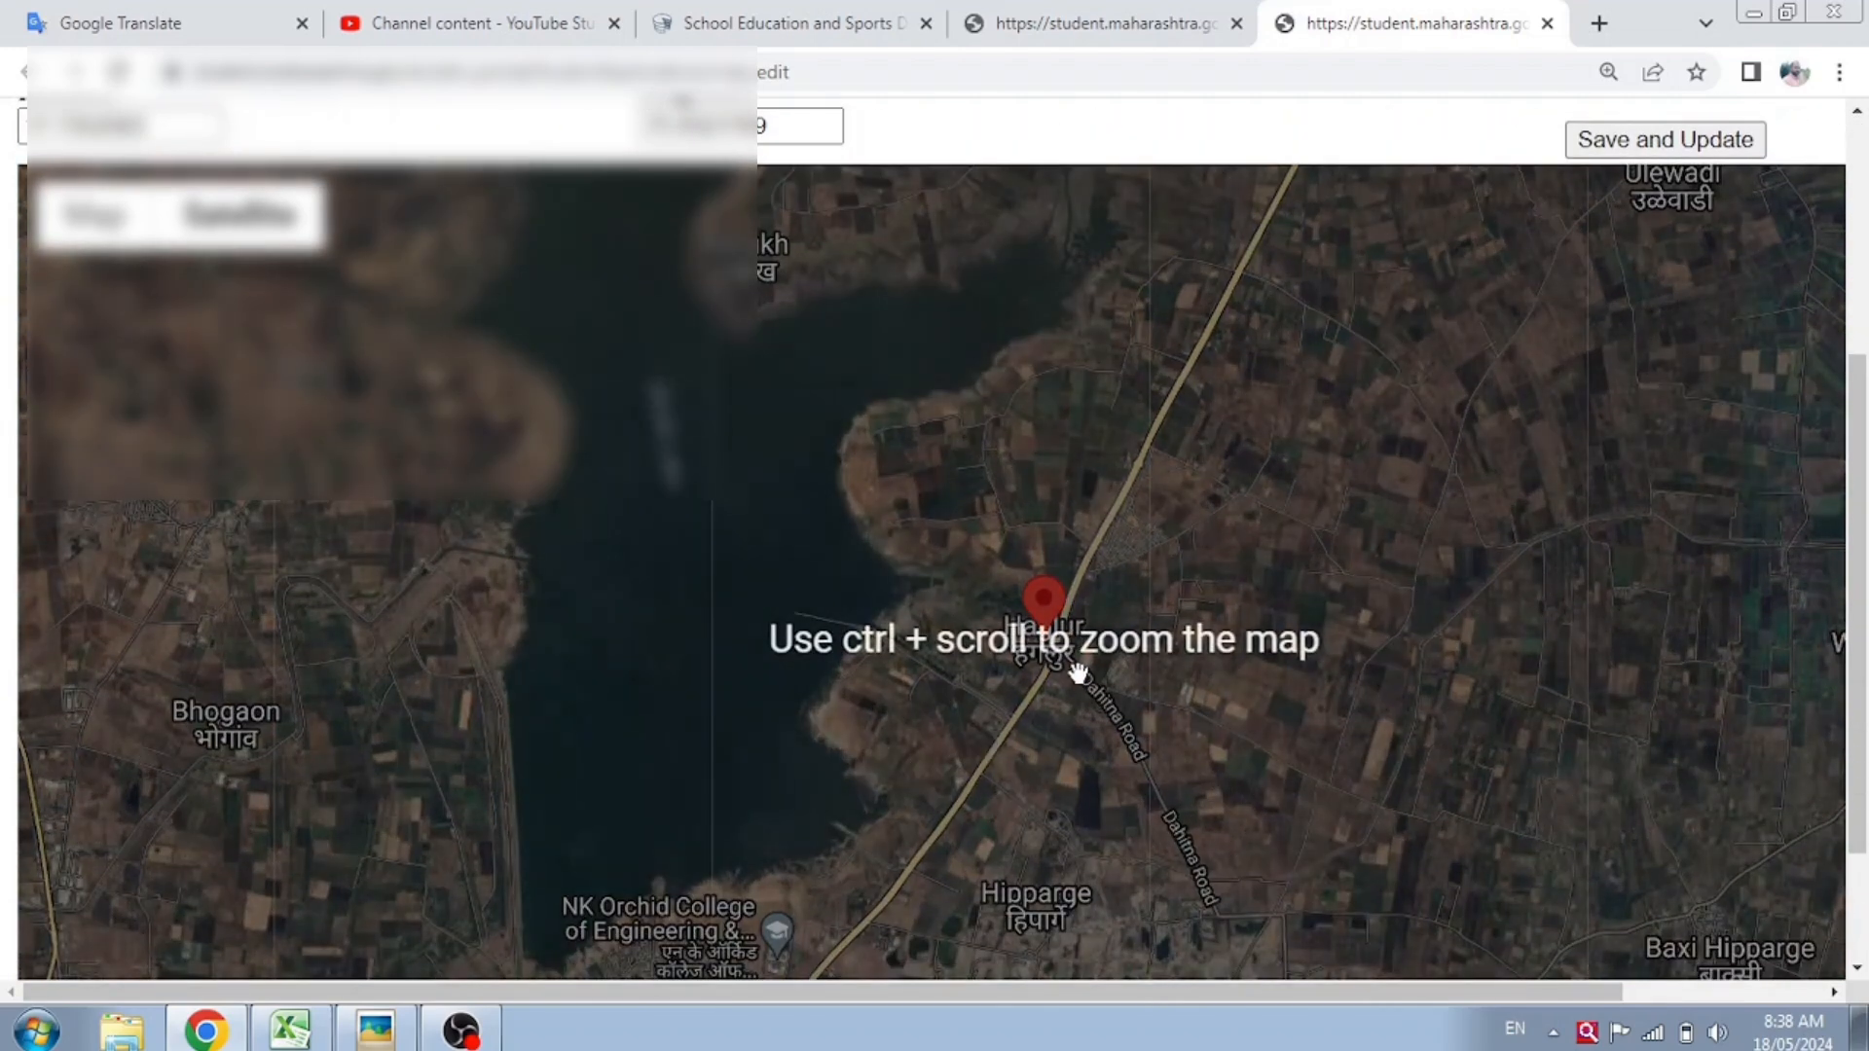
{"action": "scroll", "coordinate": [1071, 665], "scroll_direction": "up", "scroll_amount": 3}
{"action": "scroll", "coordinate": [1071, 665], "scroll_direction": "down", "scroll_amount": 3}
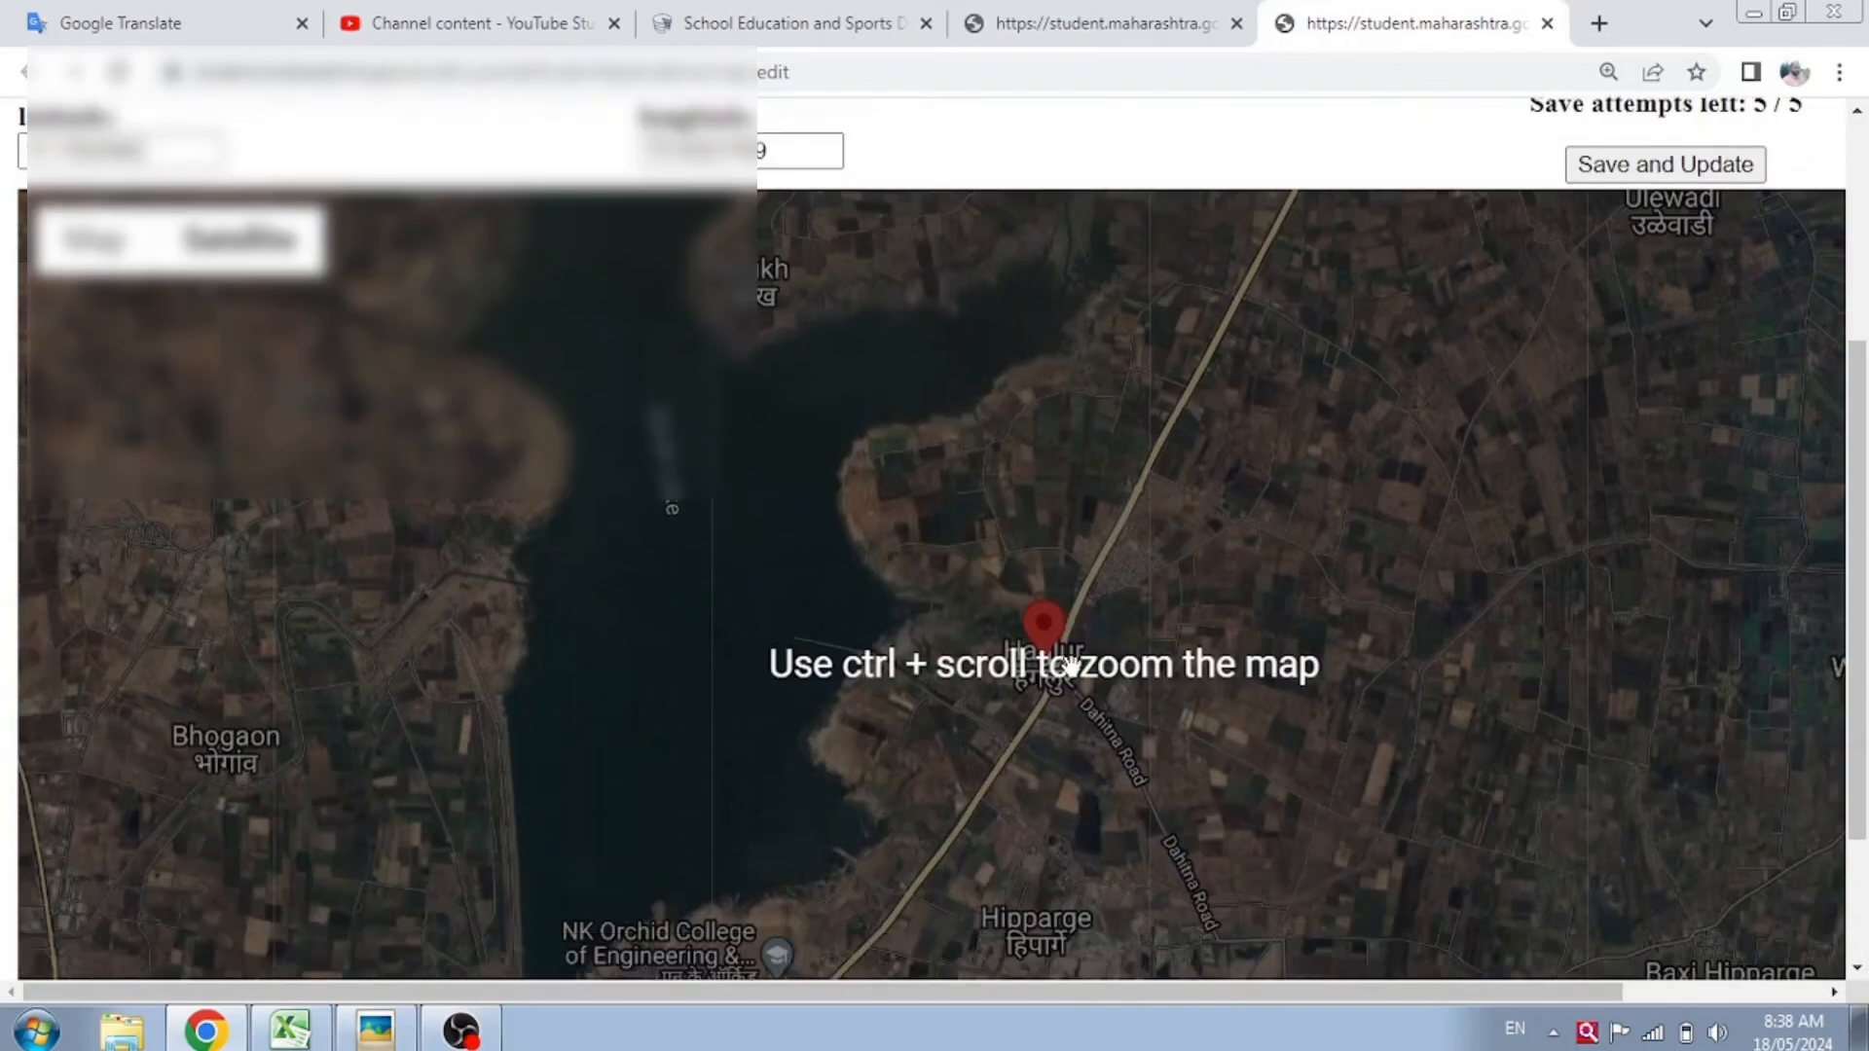
{"action": "scroll", "coordinate": [1071, 664], "scroll_direction": "up", "scroll_amount": 4, "text": "ctrl"}
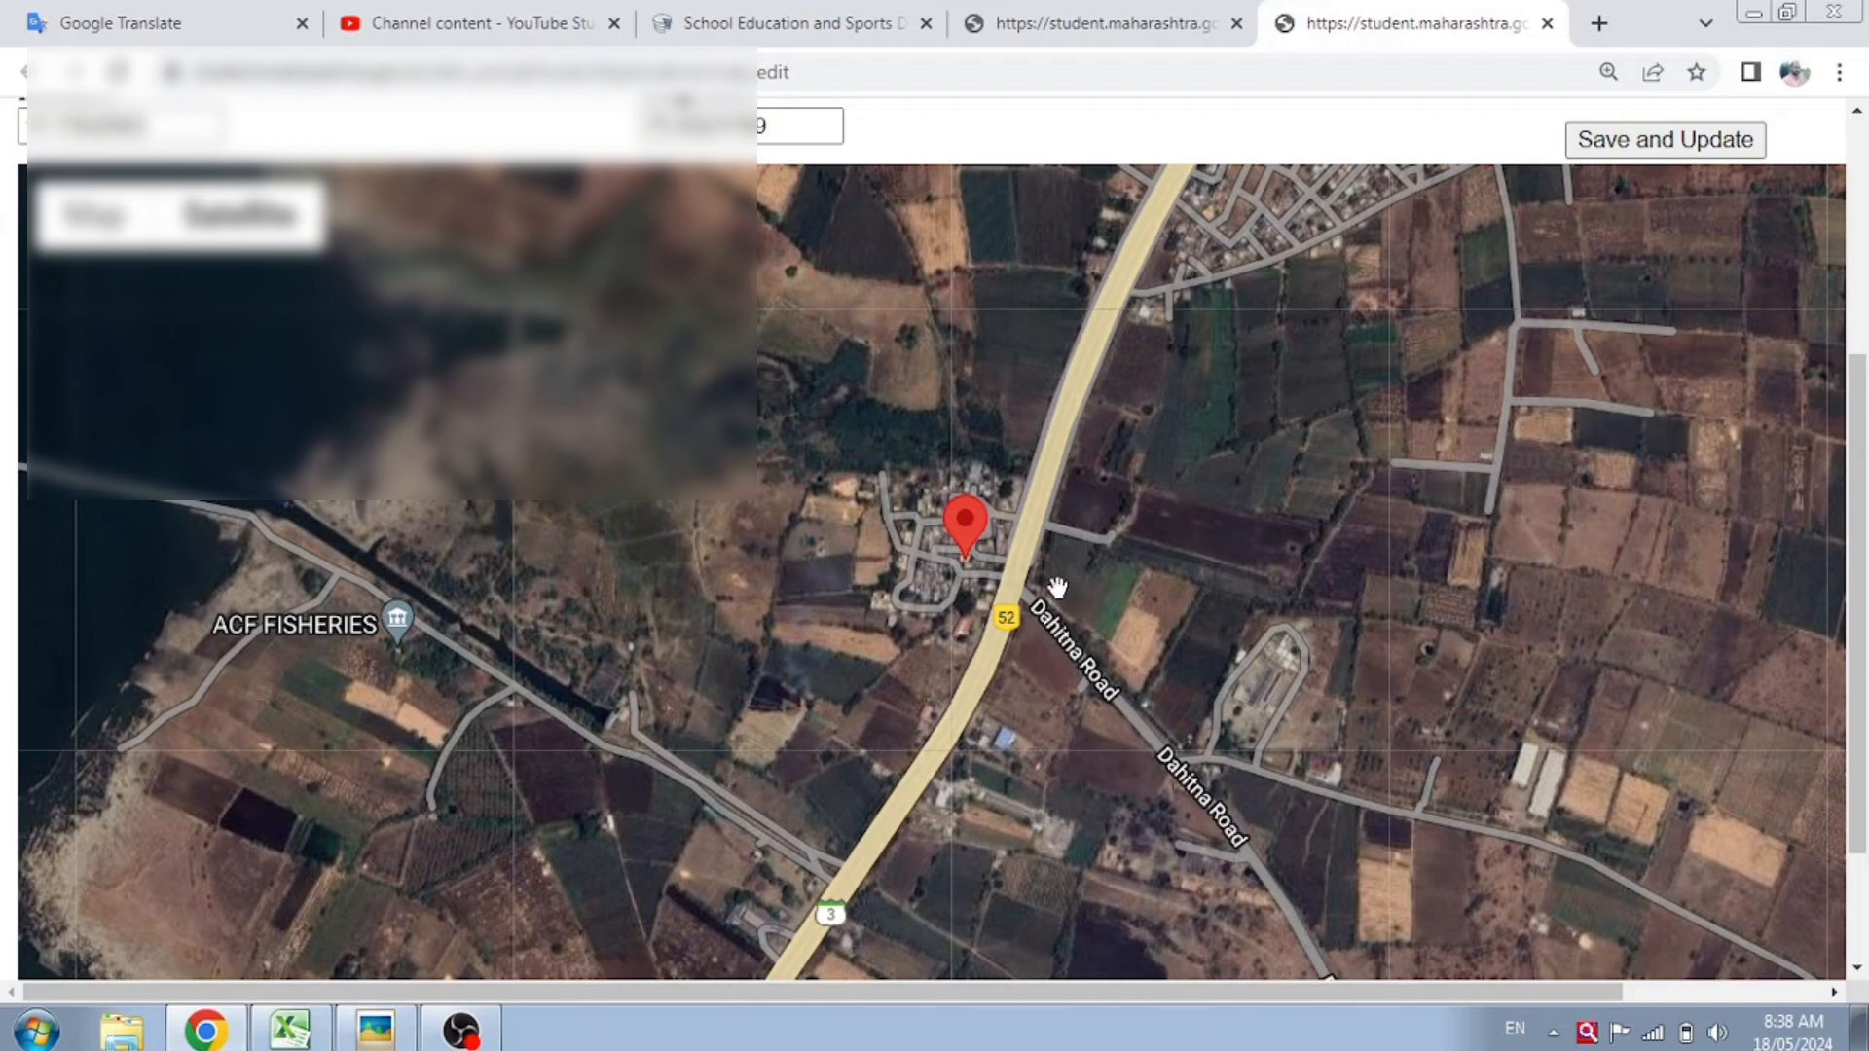
{"action": "scroll", "coordinate": [1056, 587], "scroll_direction": "up", "scroll_amount": 1}
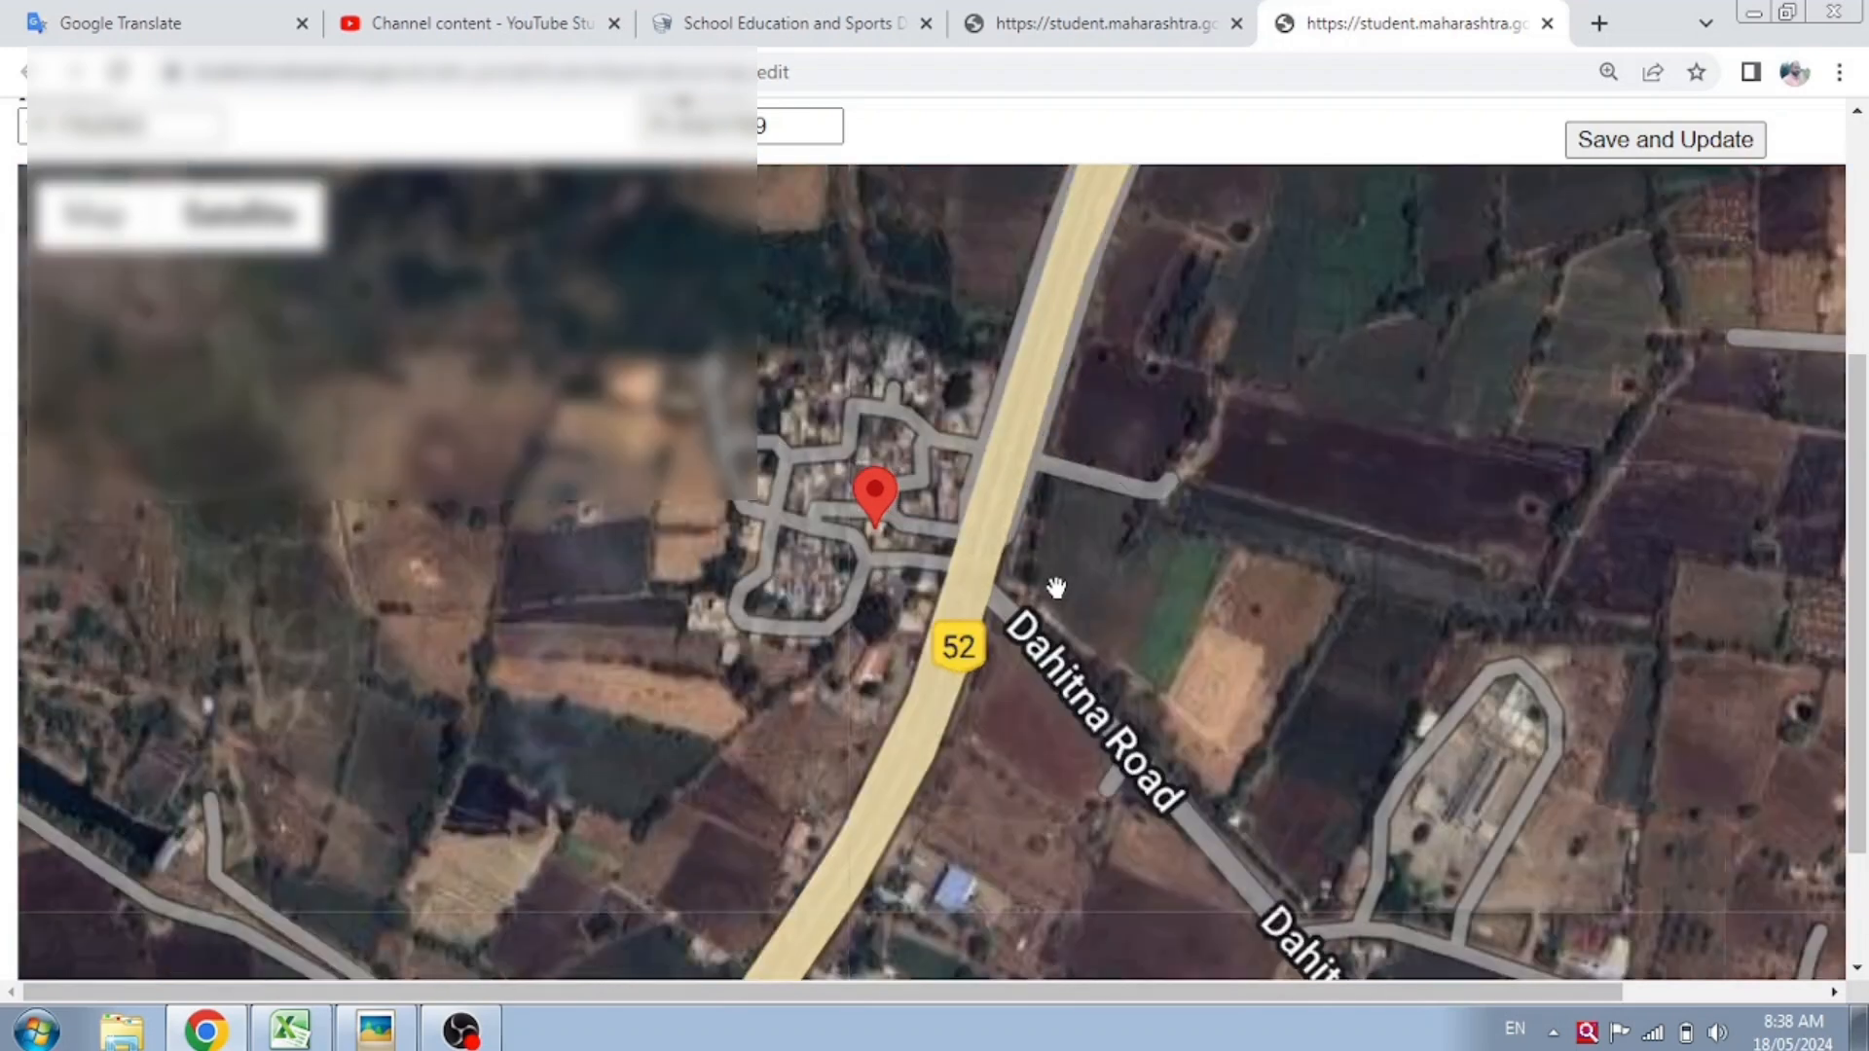
{"action": "scroll", "coordinate": [1056, 587], "scroll_direction": "down", "scroll_amount": 2}
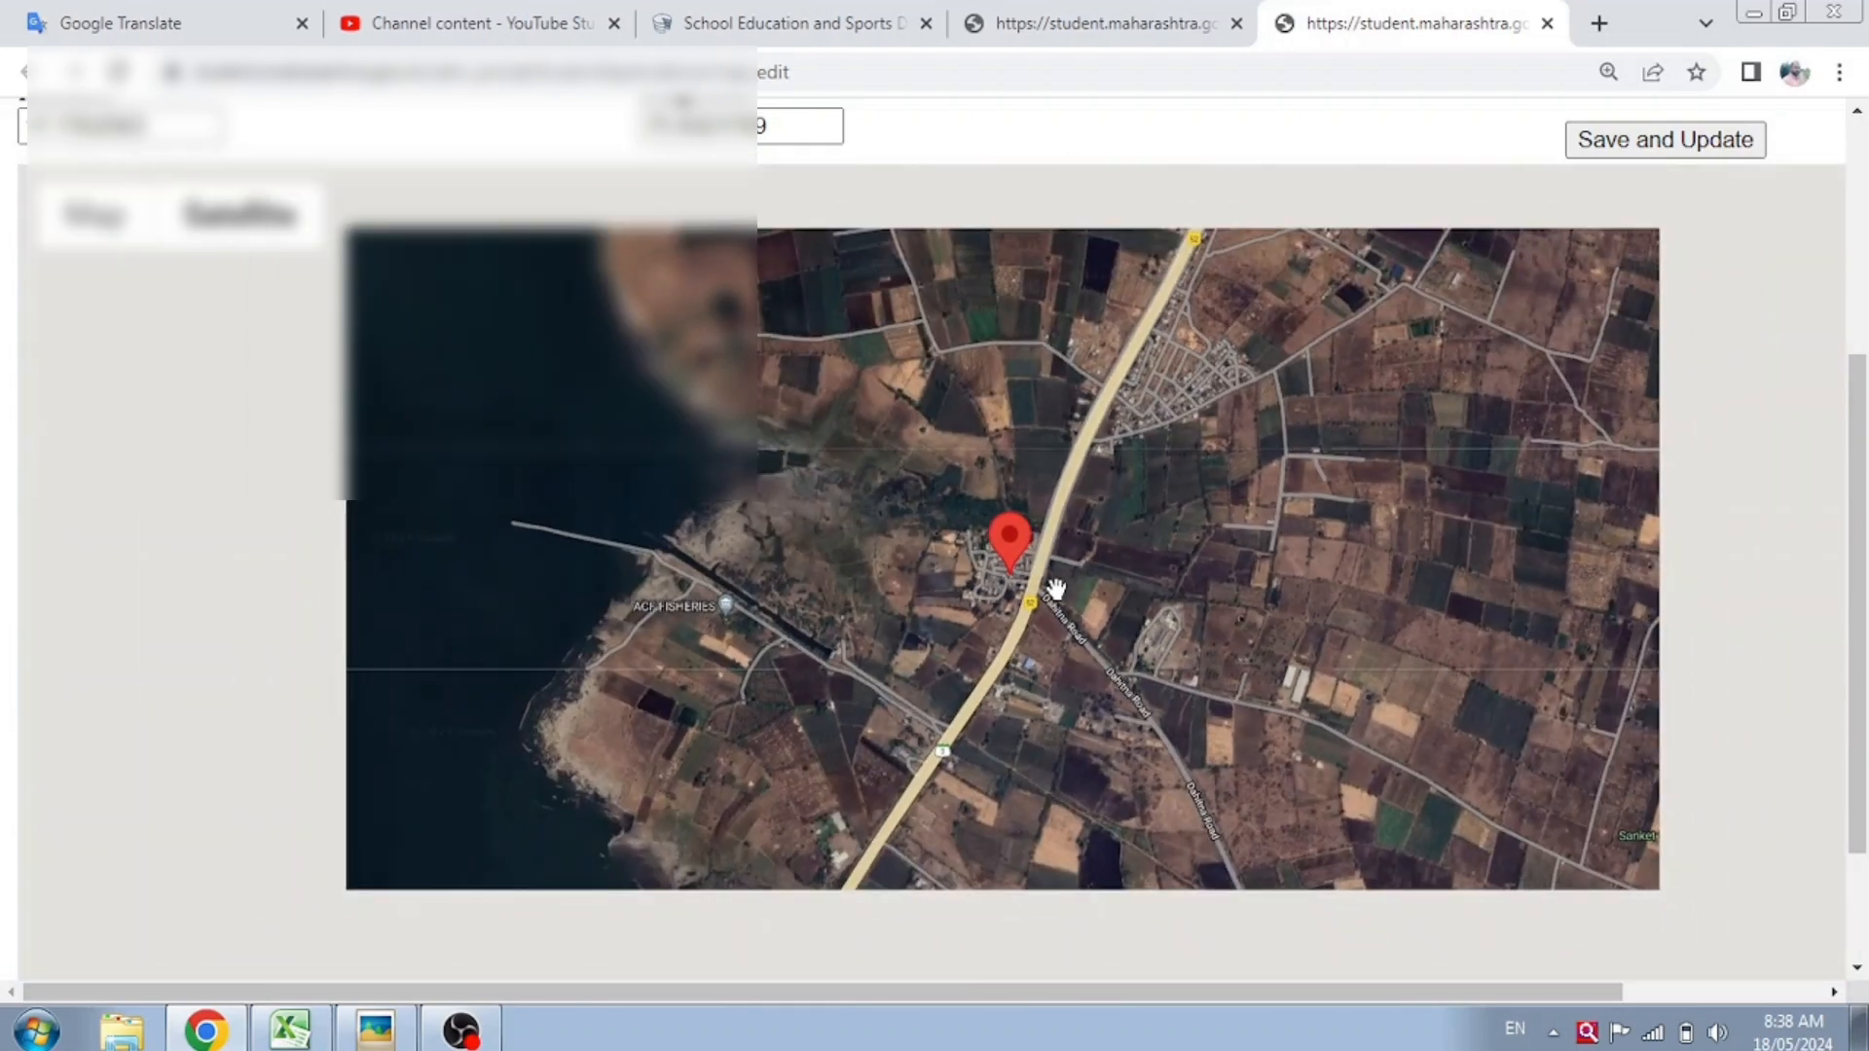
{"action": "scroll", "coordinate": [1057, 587], "scroll_direction": "up", "scroll_amount": 2}
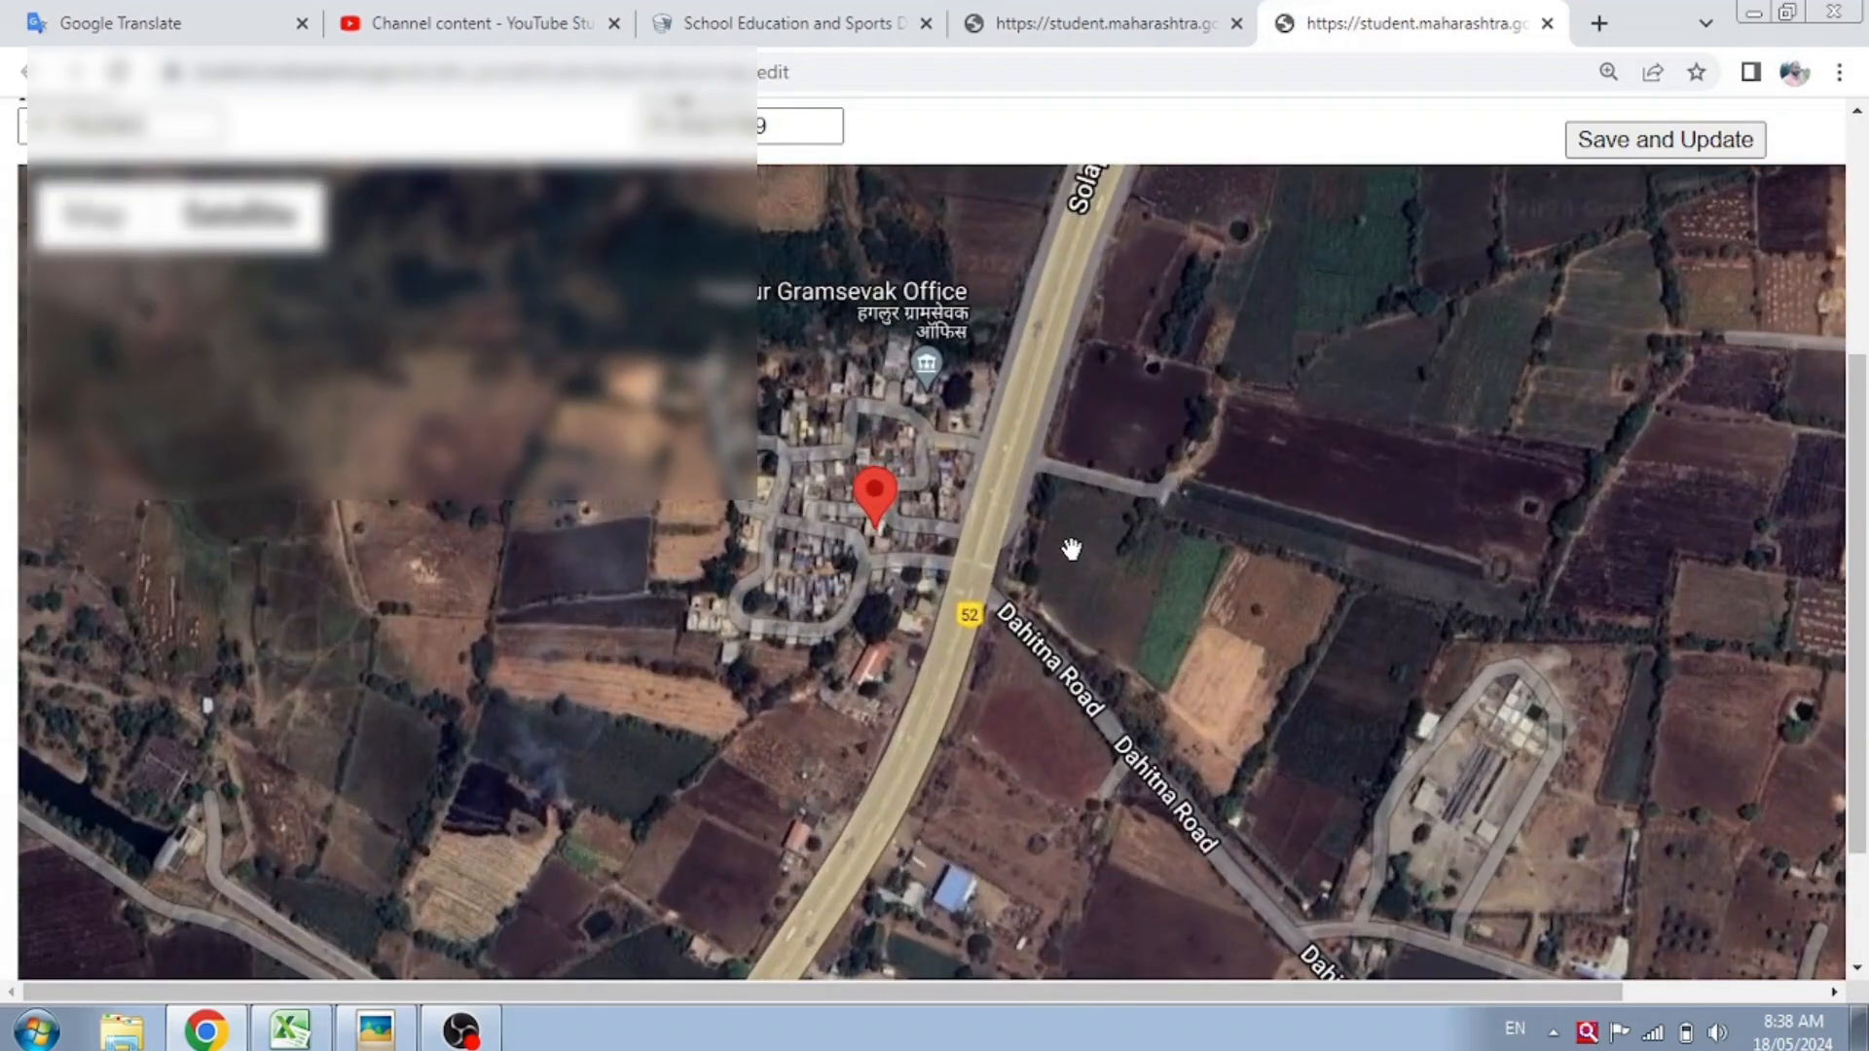
{"action": "left_click_drag", "start_coordinate": [1141, 427], "coordinate": [1050, 611]}
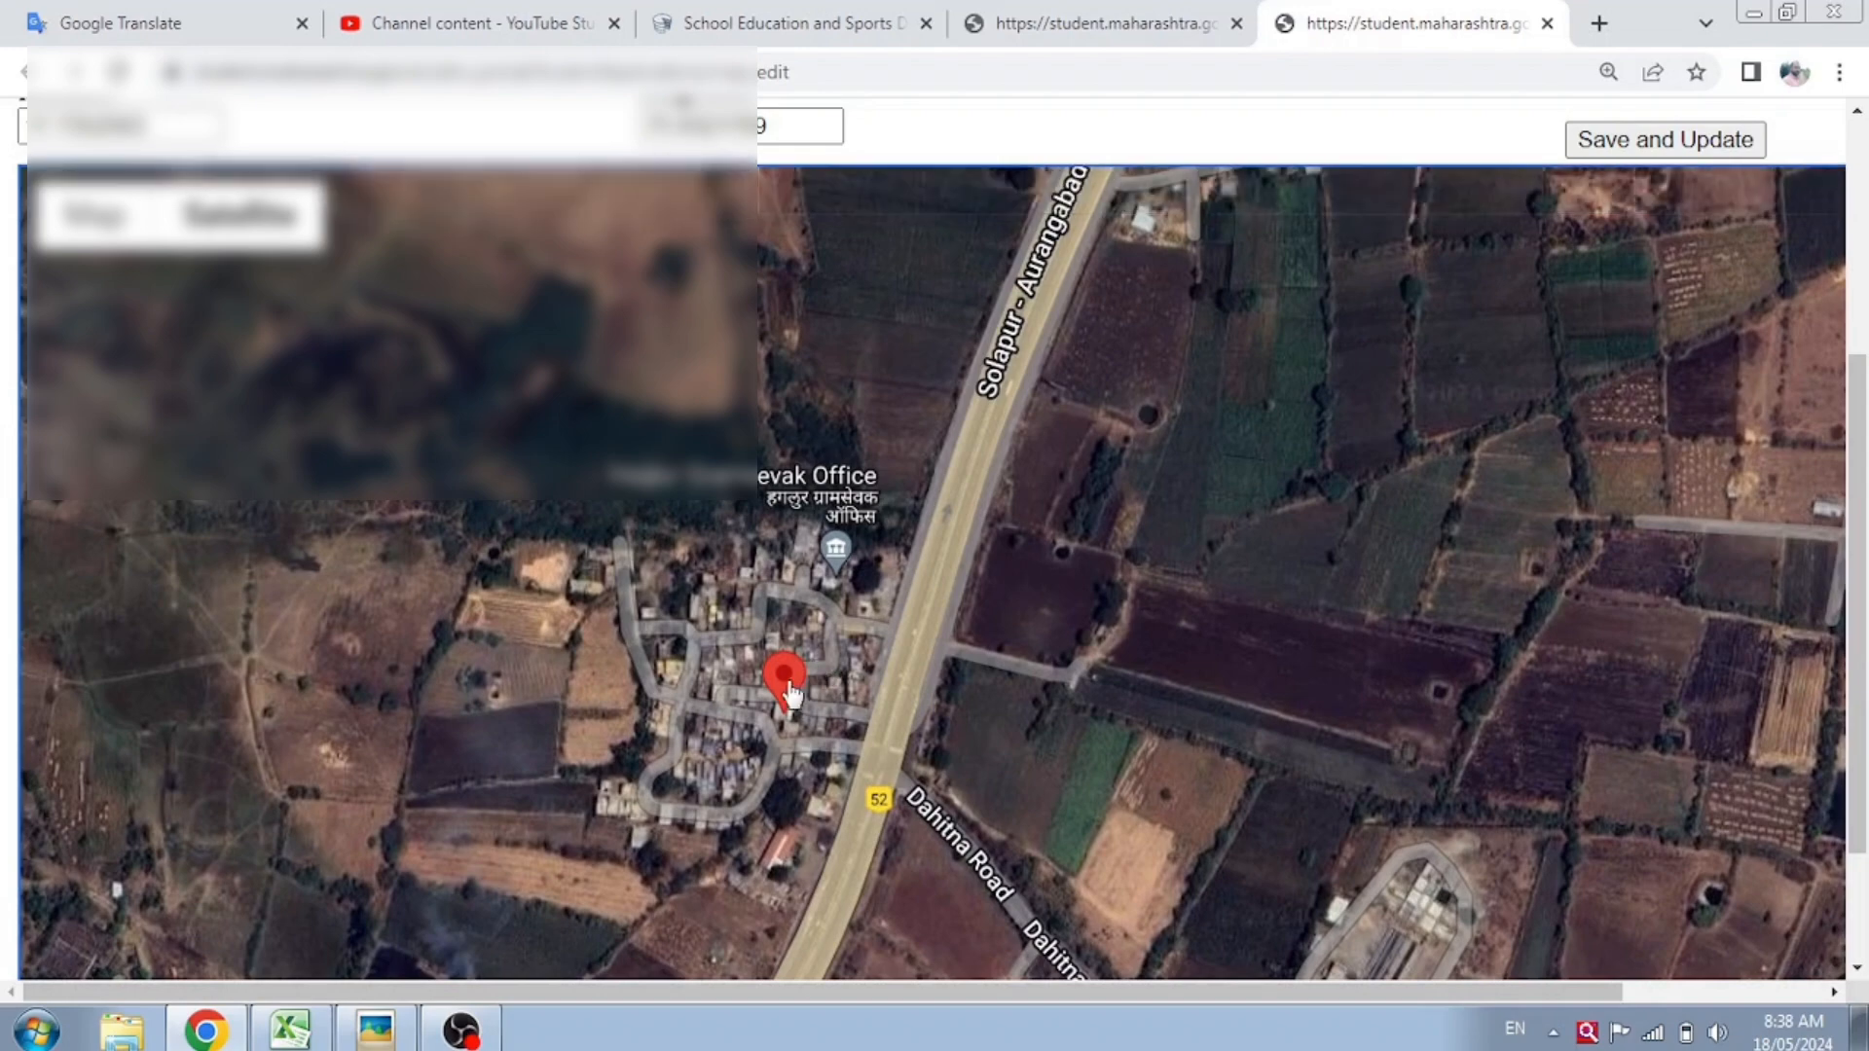
{"action": "mouse_move", "coordinate": [791, 693]}
{"action": "left_mouse_down"}
{"action": "mouse_move", "coordinate": [891, 641]}
{"action": "mouse_move", "coordinate": [991, 458]}
{"action": "left_mouse_up"}
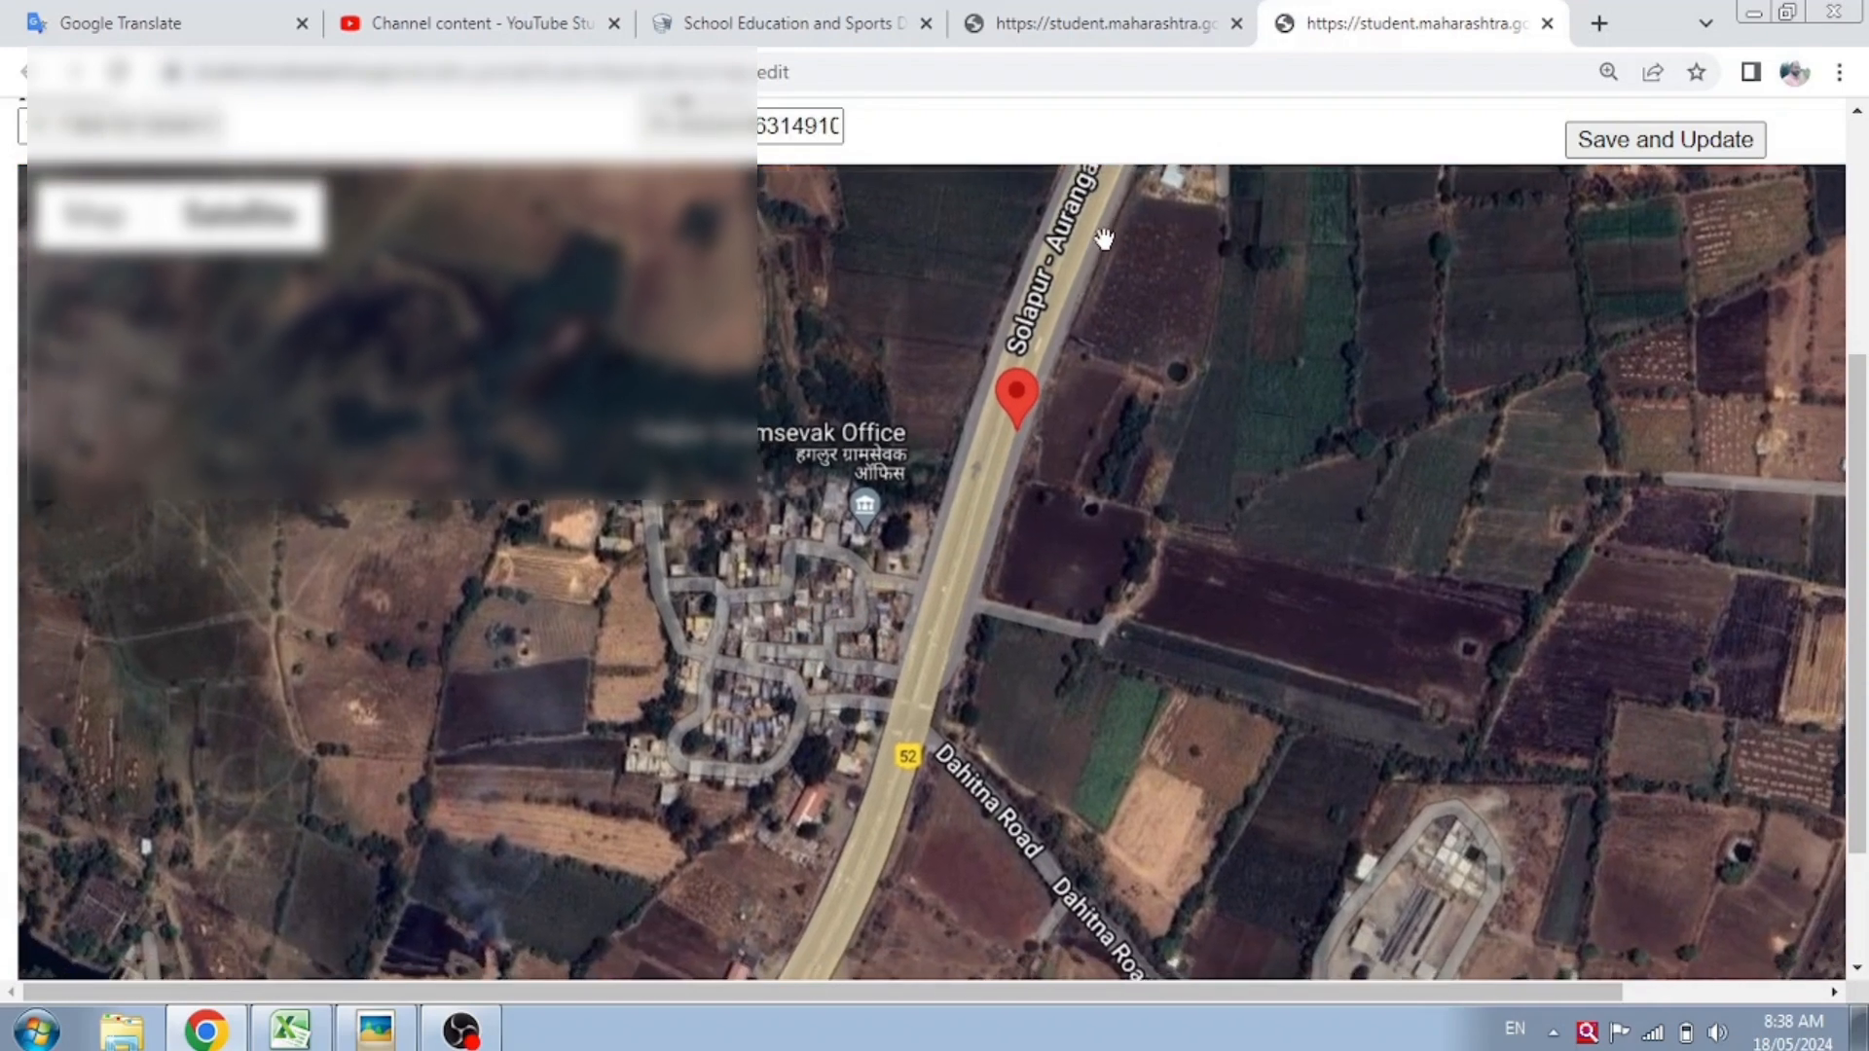
{"action": "mouse_move", "coordinate": [1201, 292]}
{"action": "left_mouse_down"}
{"action": "mouse_move", "coordinate": [758, 774]}
{"action": "mouse_move", "coordinate": [887, 701]}
{"action": "left_mouse_up"}
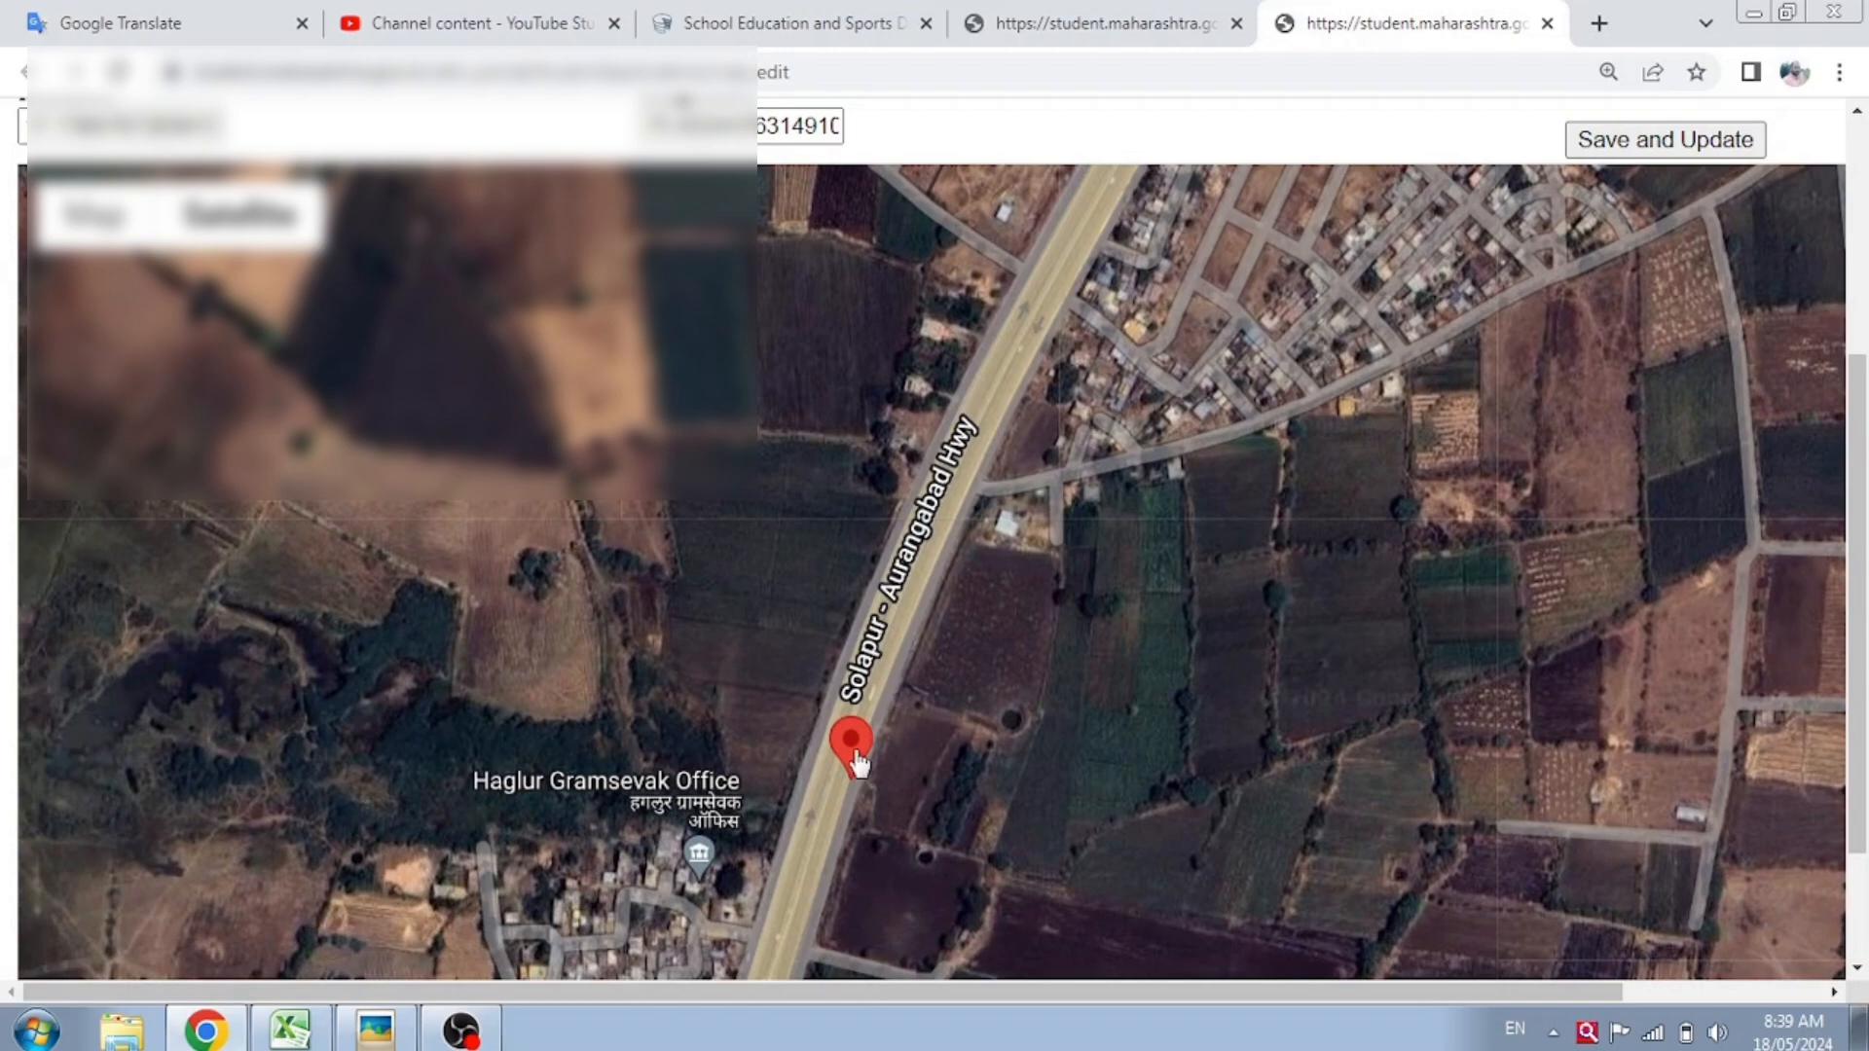
{"action": "left_click_drag", "start_coordinate": [857, 764], "coordinate": [1375, 283]}
- Refine the home marker onto a house beside the highway, then save and update the Google address and accept closing the form
{"action": "scroll", "coordinate": [1330, 394], "scroll_direction": "up", "scroll_amount": 1}
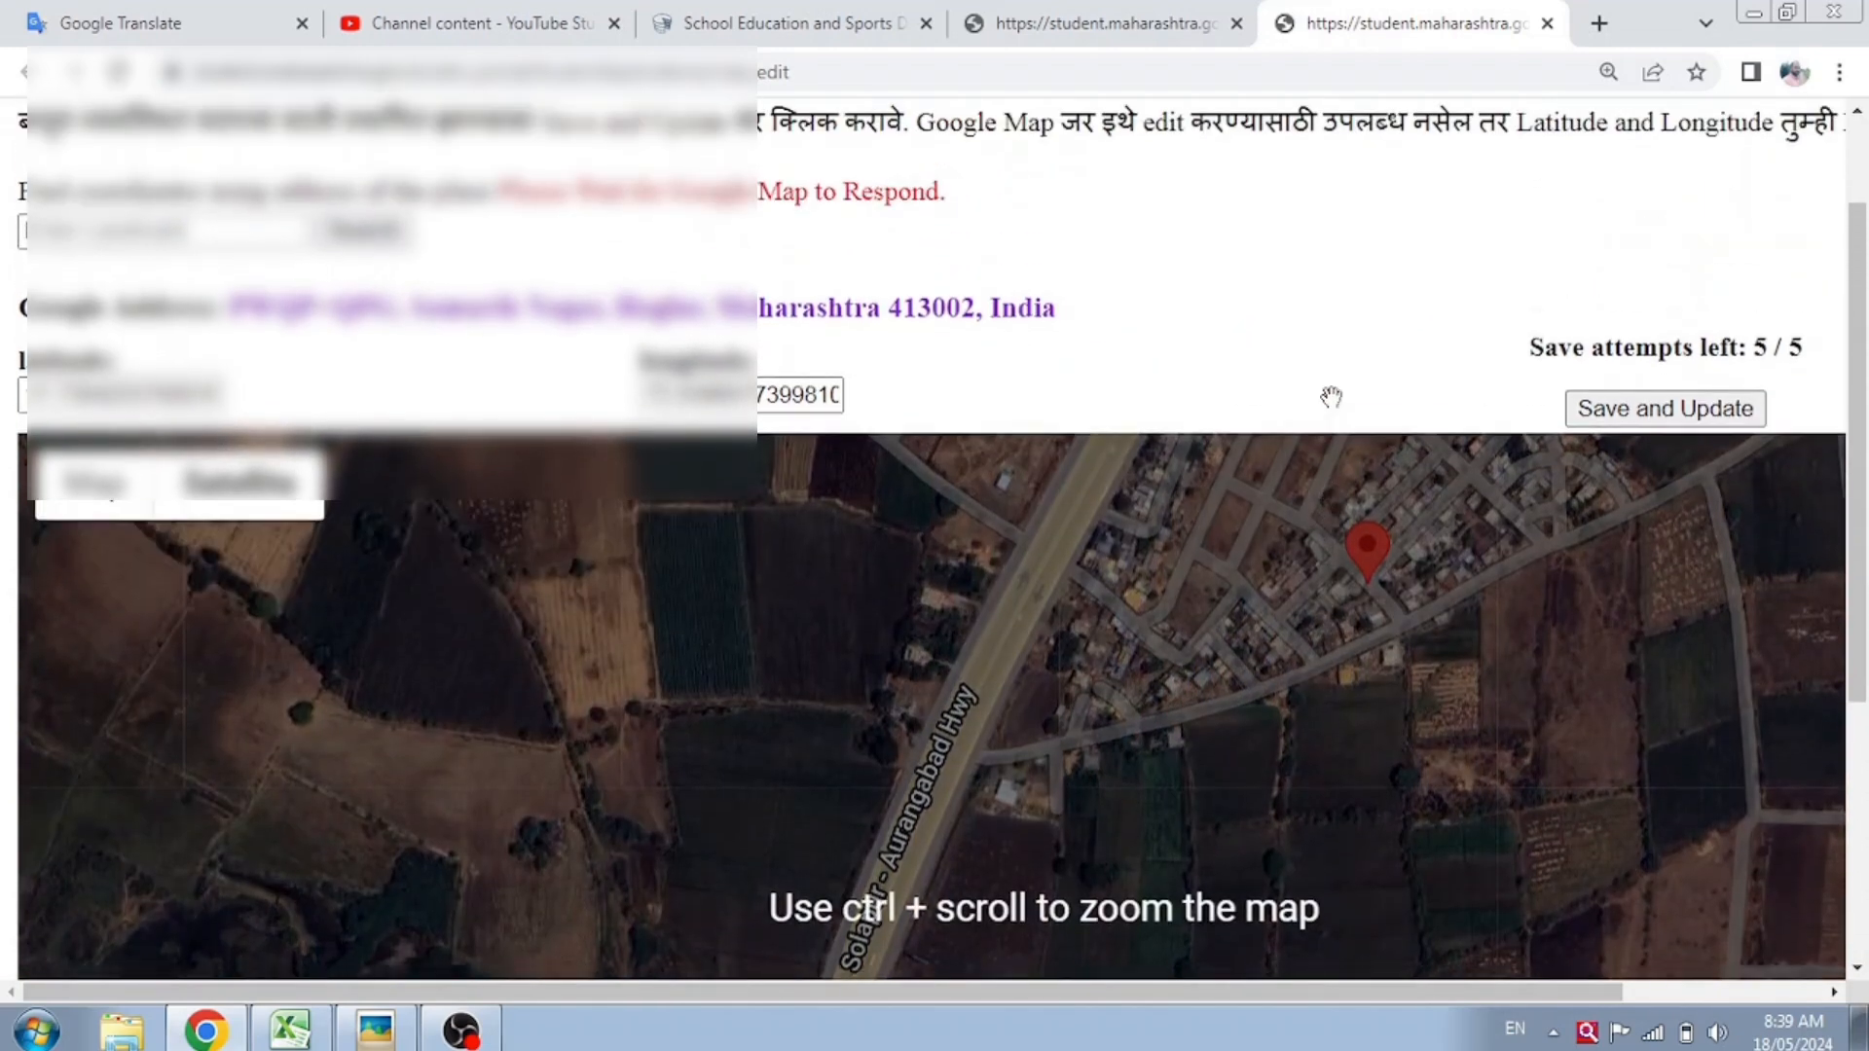
{"action": "scroll", "coordinate": [1329, 621], "scroll_direction": "up", "scroll_amount": 2}
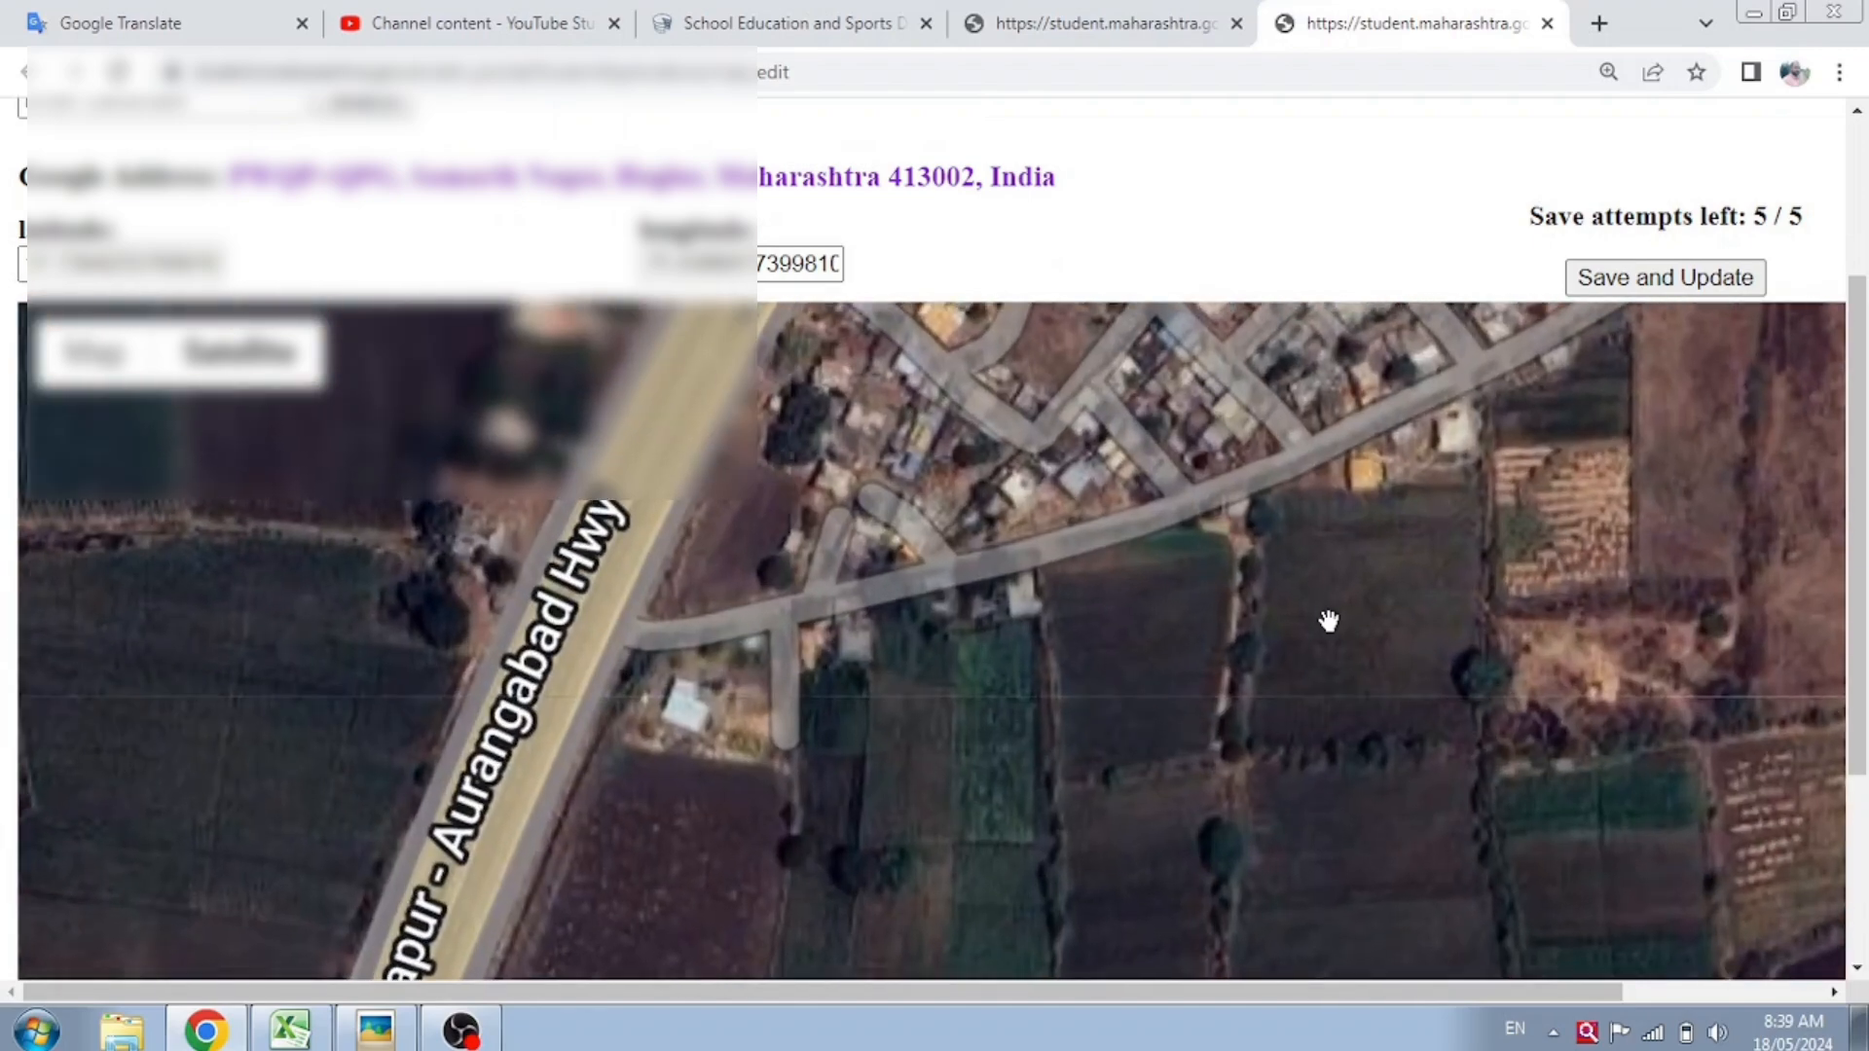
{"action": "left_click_drag", "start_coordinate": [1348, 529], "coordinate": [1218, 760]}
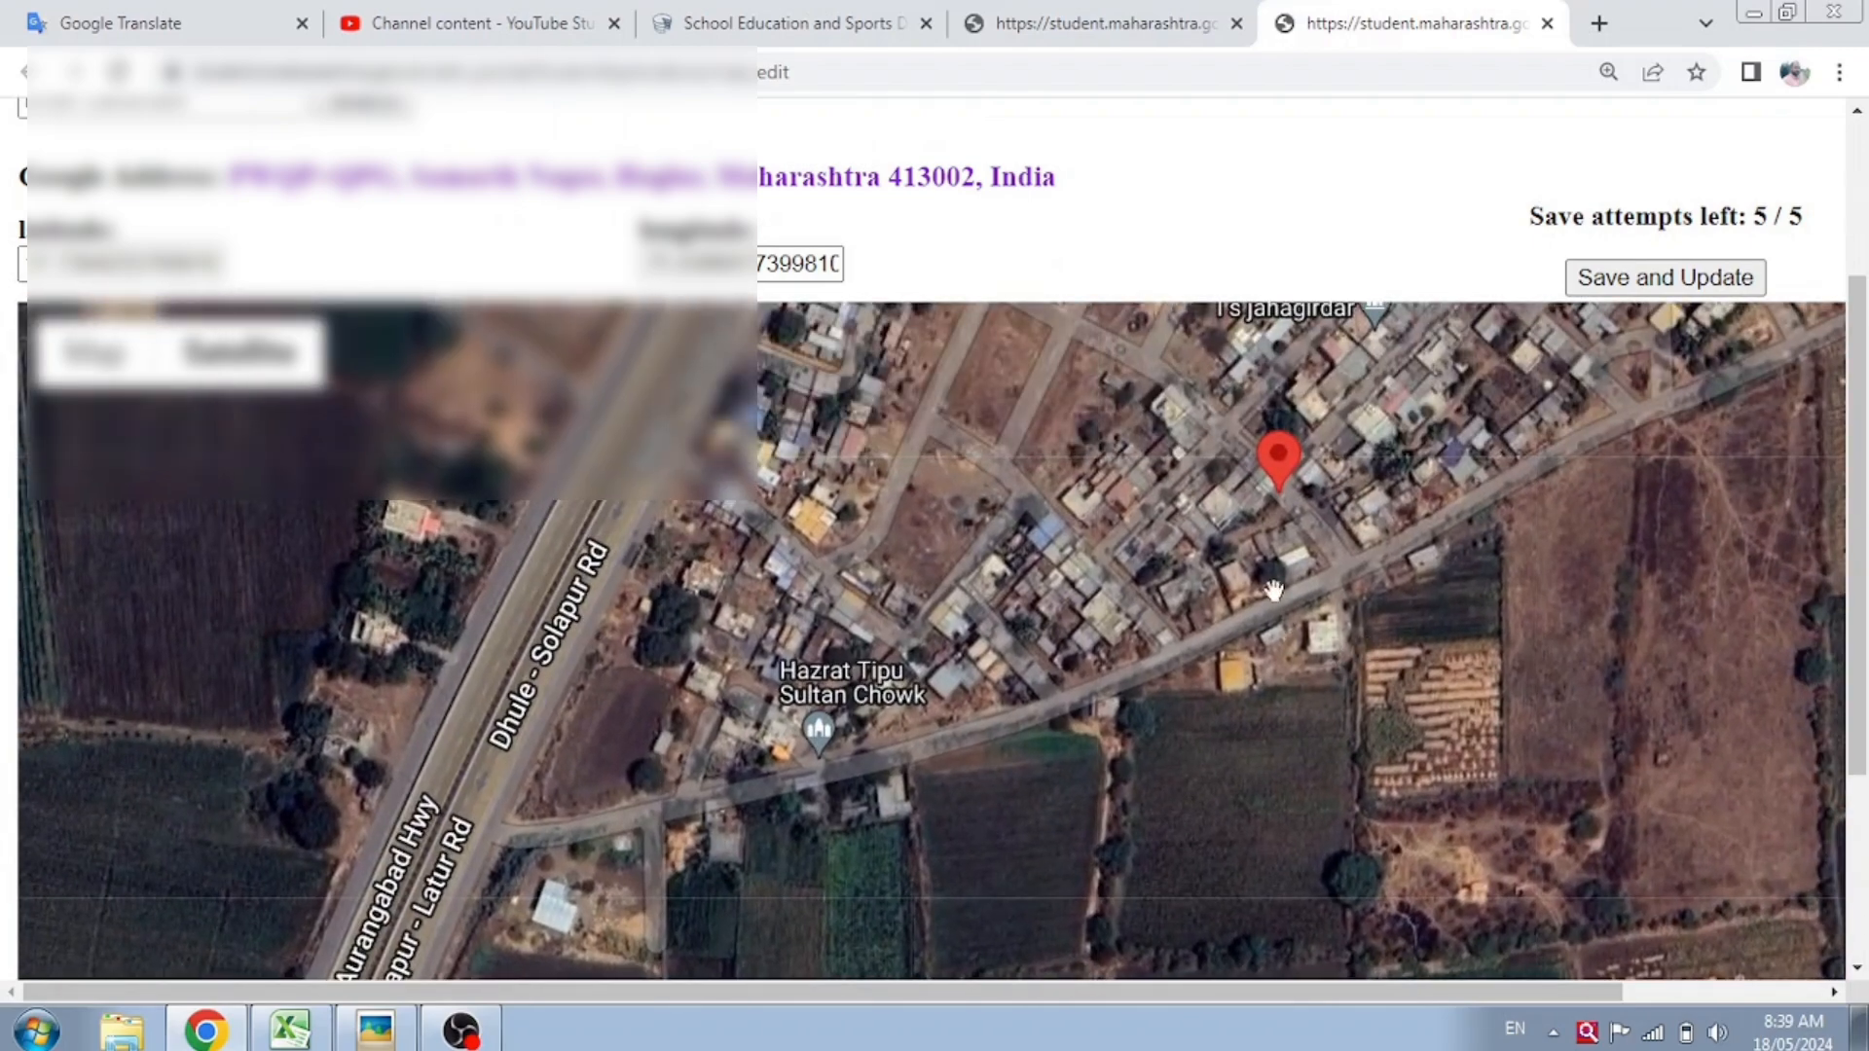
{"action": "left_click_drag", "start_coordinate": [1281, 465], "coordinate": [1165, 368]}
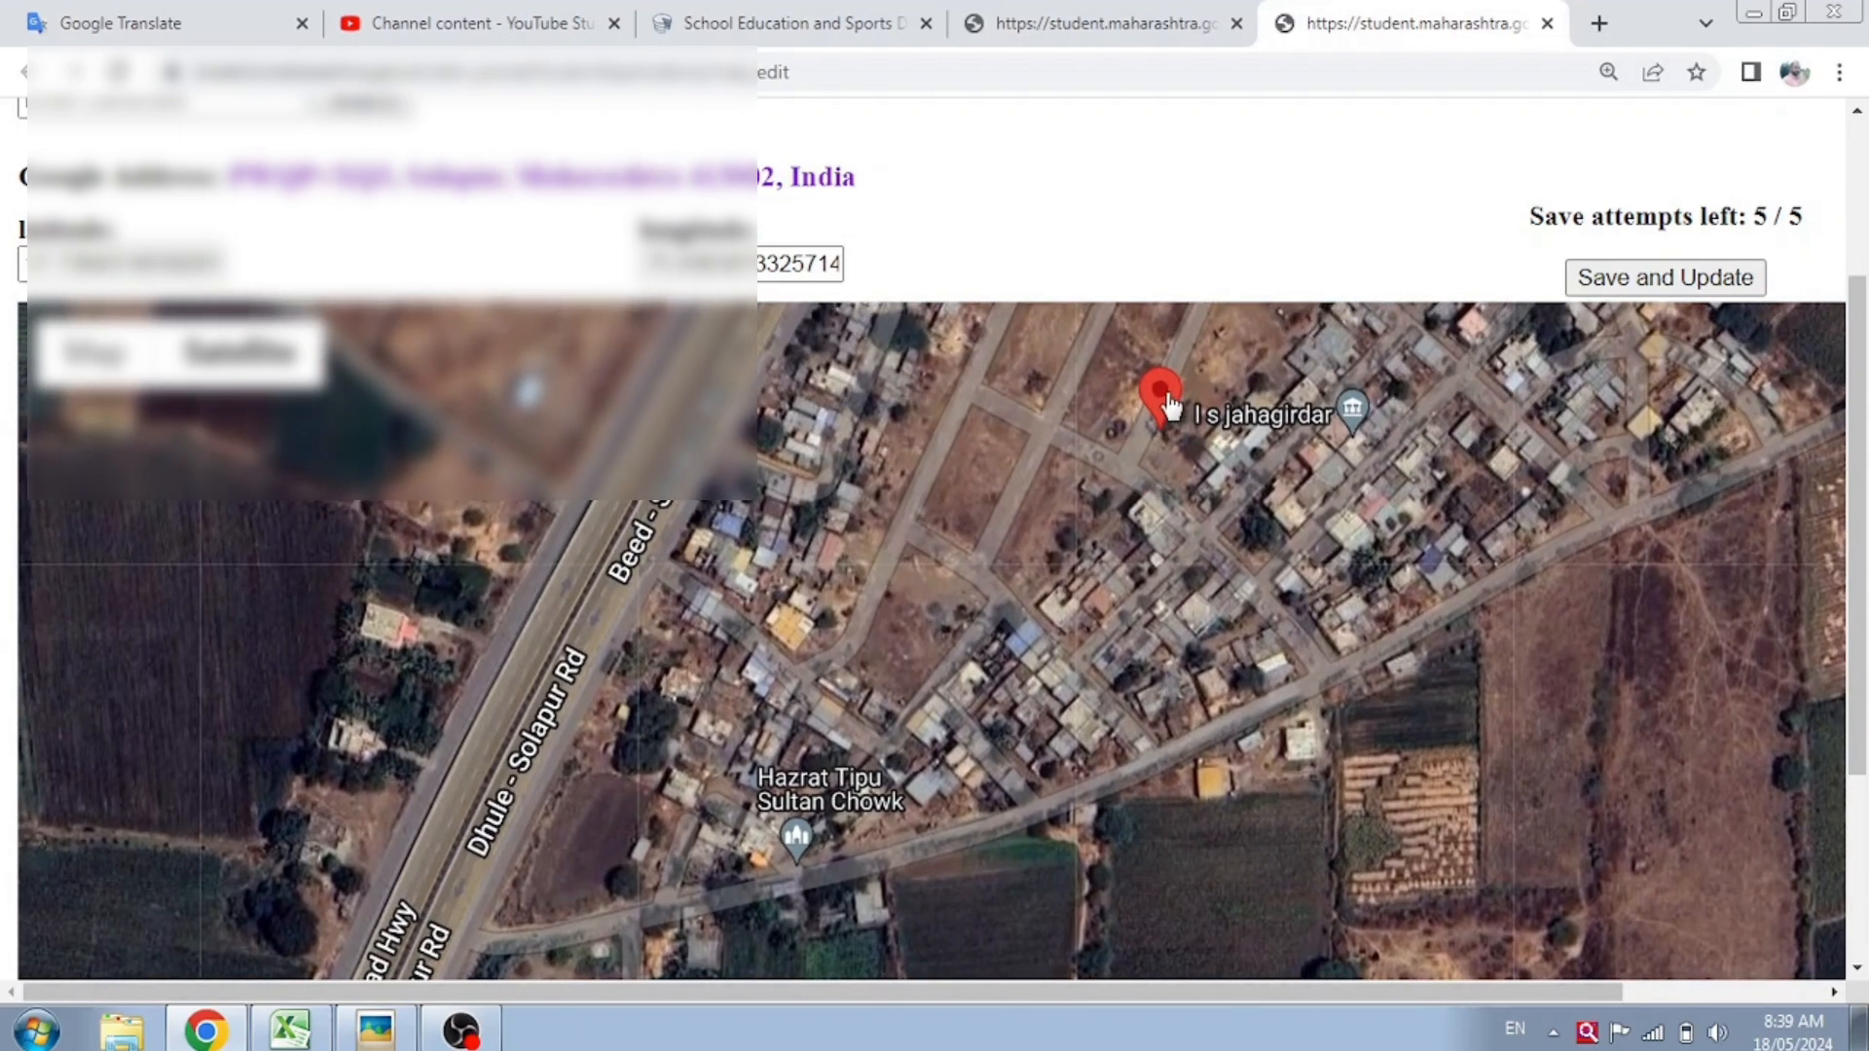
{"action": "left_click_drag", "start_coordinate": [1171, 407], "coordinate": [1161, 501]}
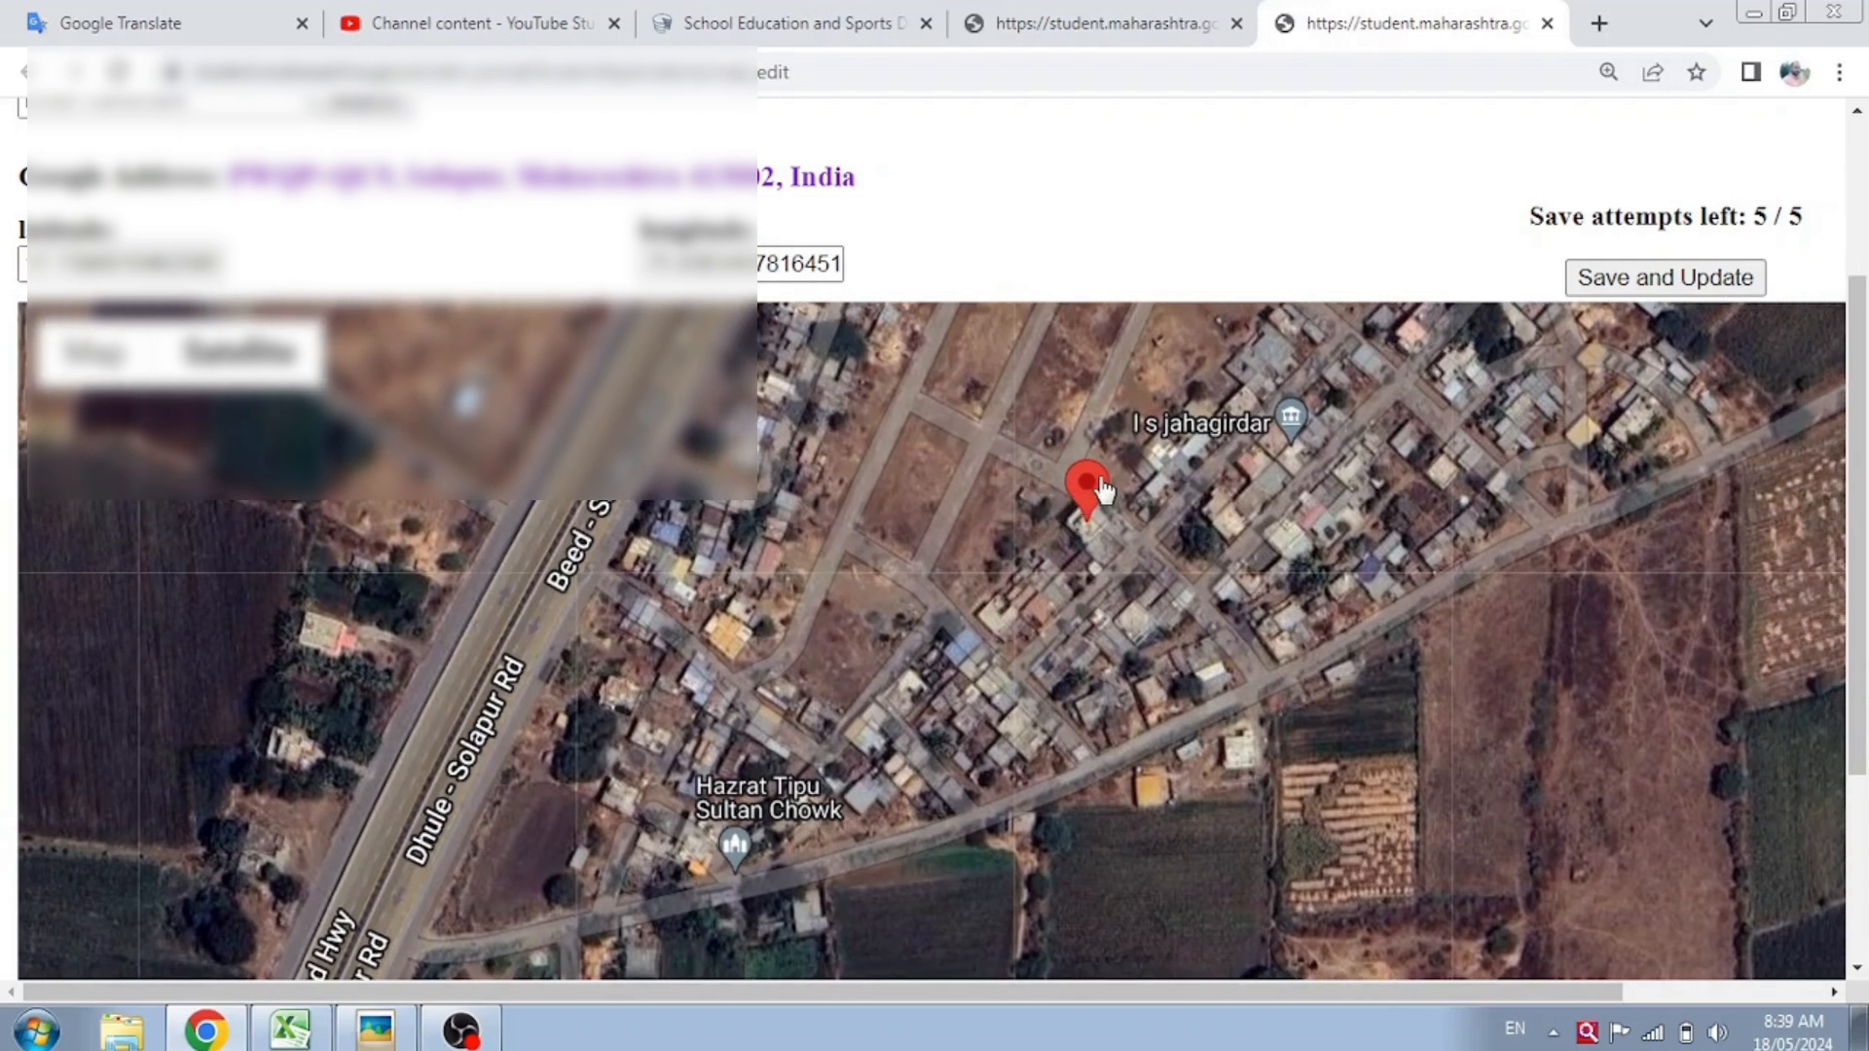
{"action": "mouse_move", "coordinate": [1094, 495]}
{"action": "left_mouse_down"}
{"action": "mouse_move", "coordinate": [952, 518]}
{"action": "mouse_move", "coordinate": [779, 481]}
{"action": "mouse_move", "coordinate": [758, 434]}
{"action": "left_mouse_up"}
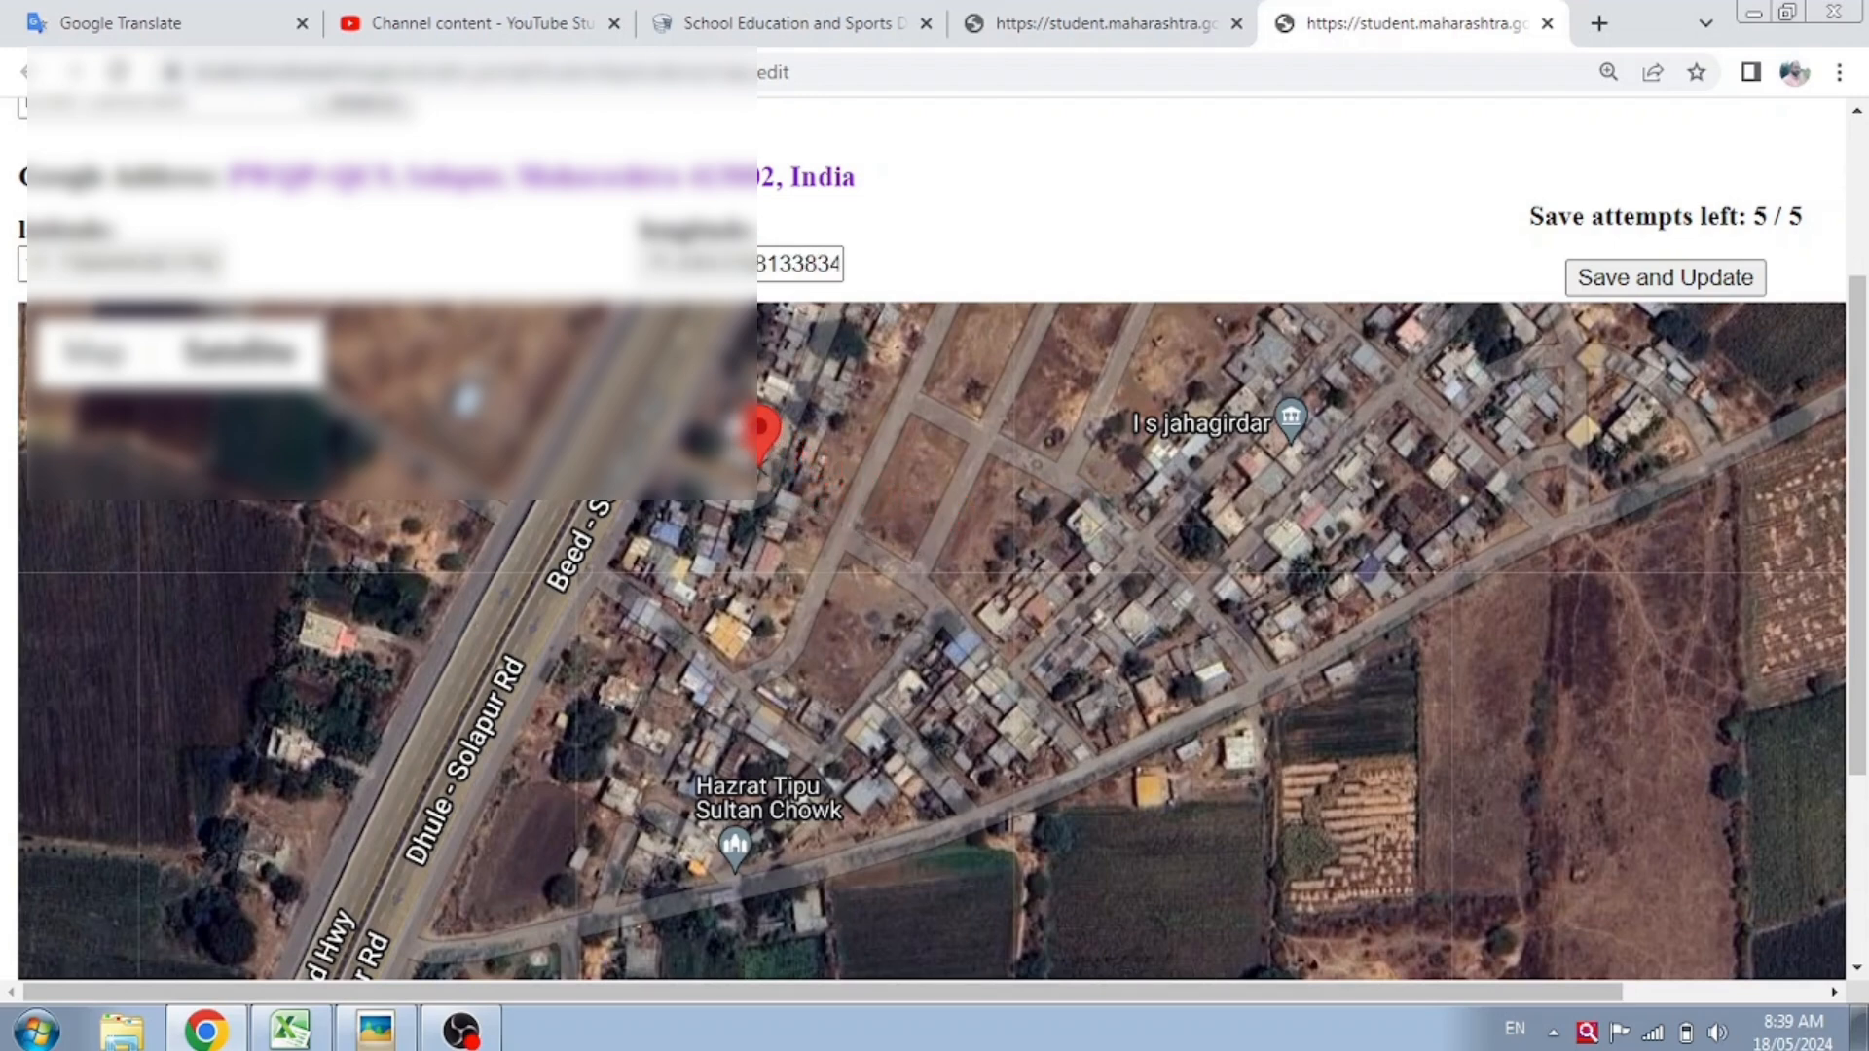
{"action": "scroll", "coordinate": [774, 434], "scroll_direction": "up", "scroll_amount": 1}
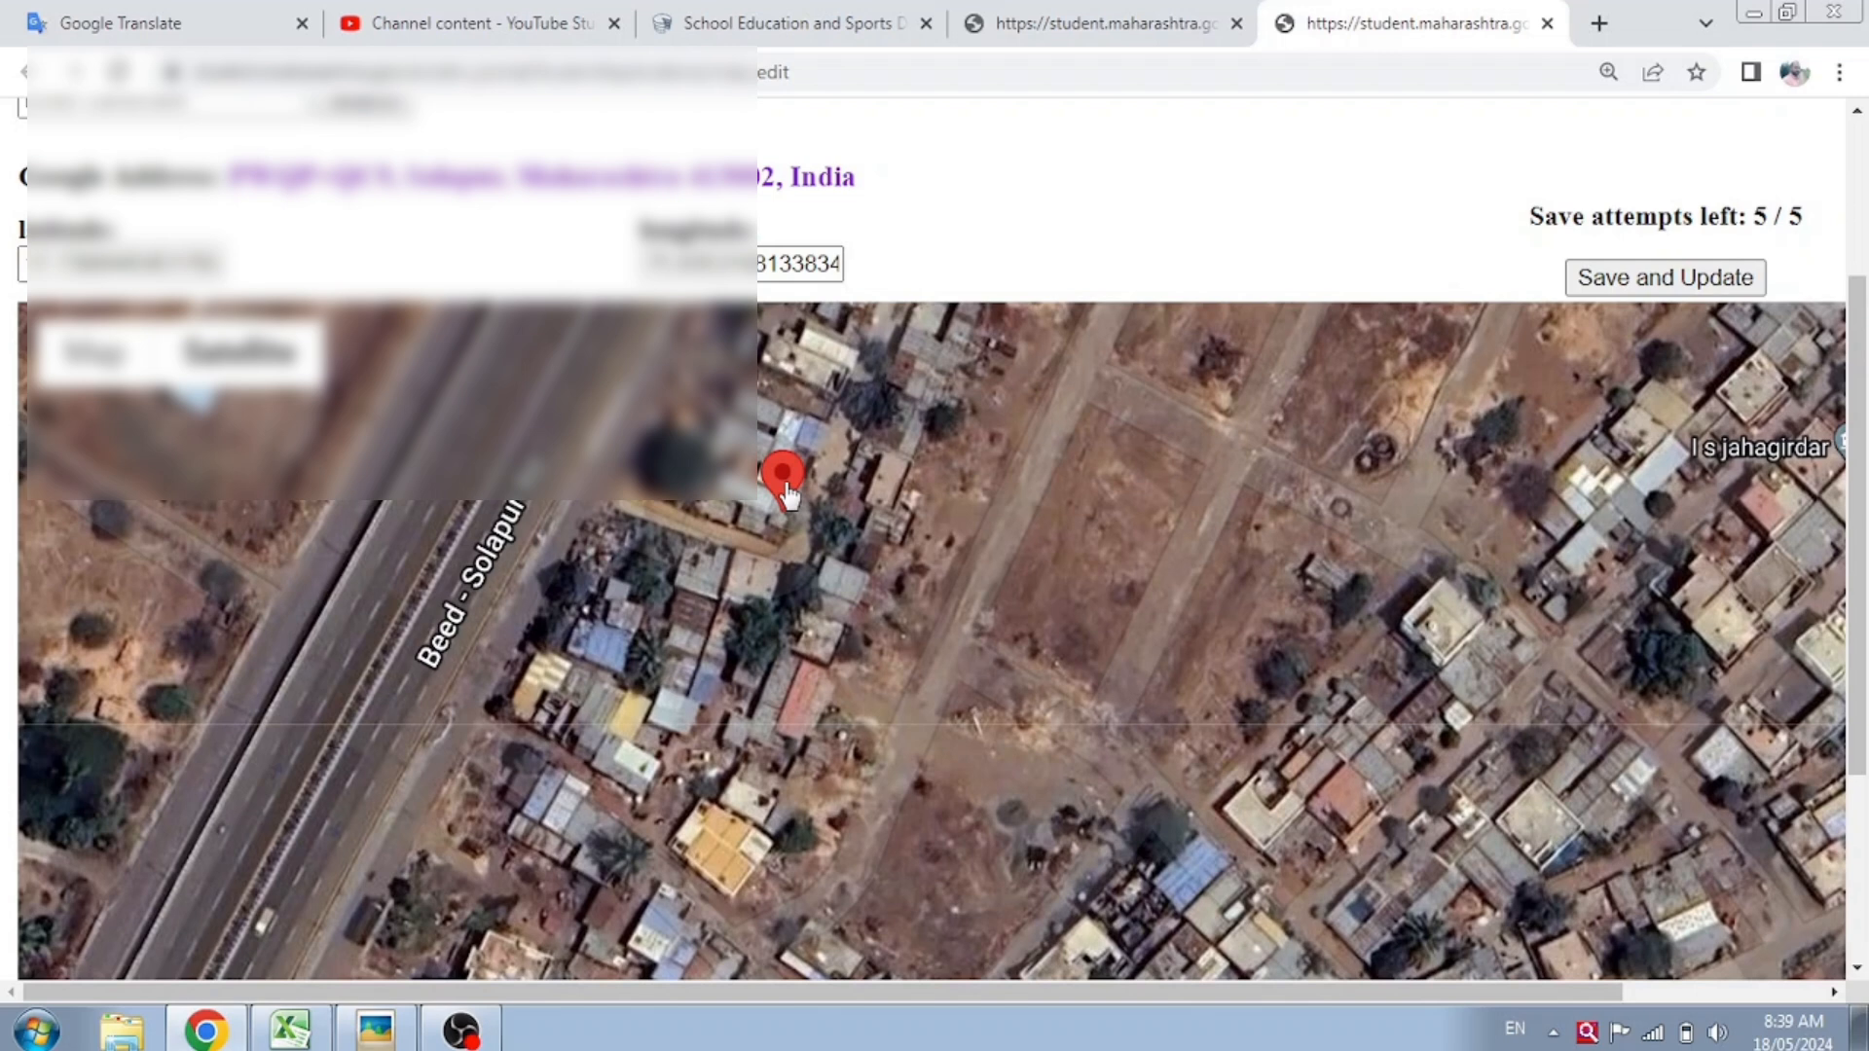
{"action": "left_click", "coordinate": [1690, 283]}
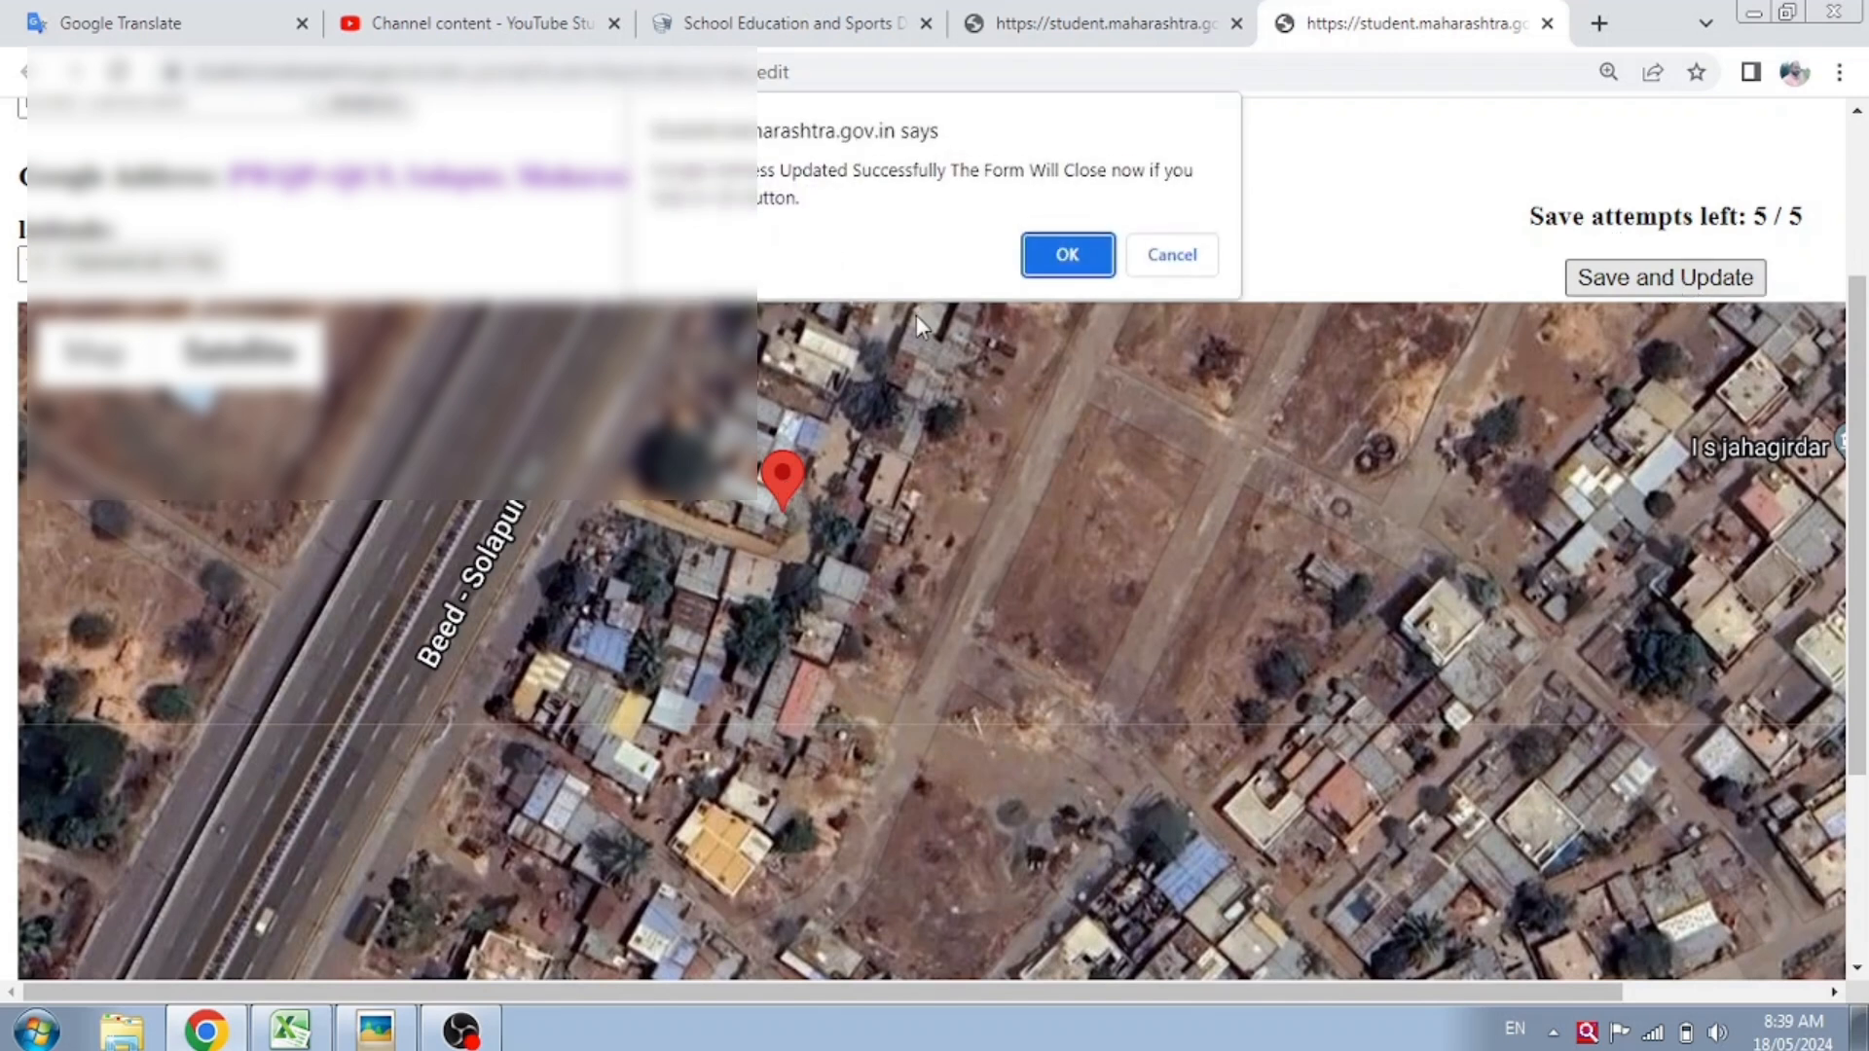
{"action": "left_click", "coordinate": [1066, 256]}
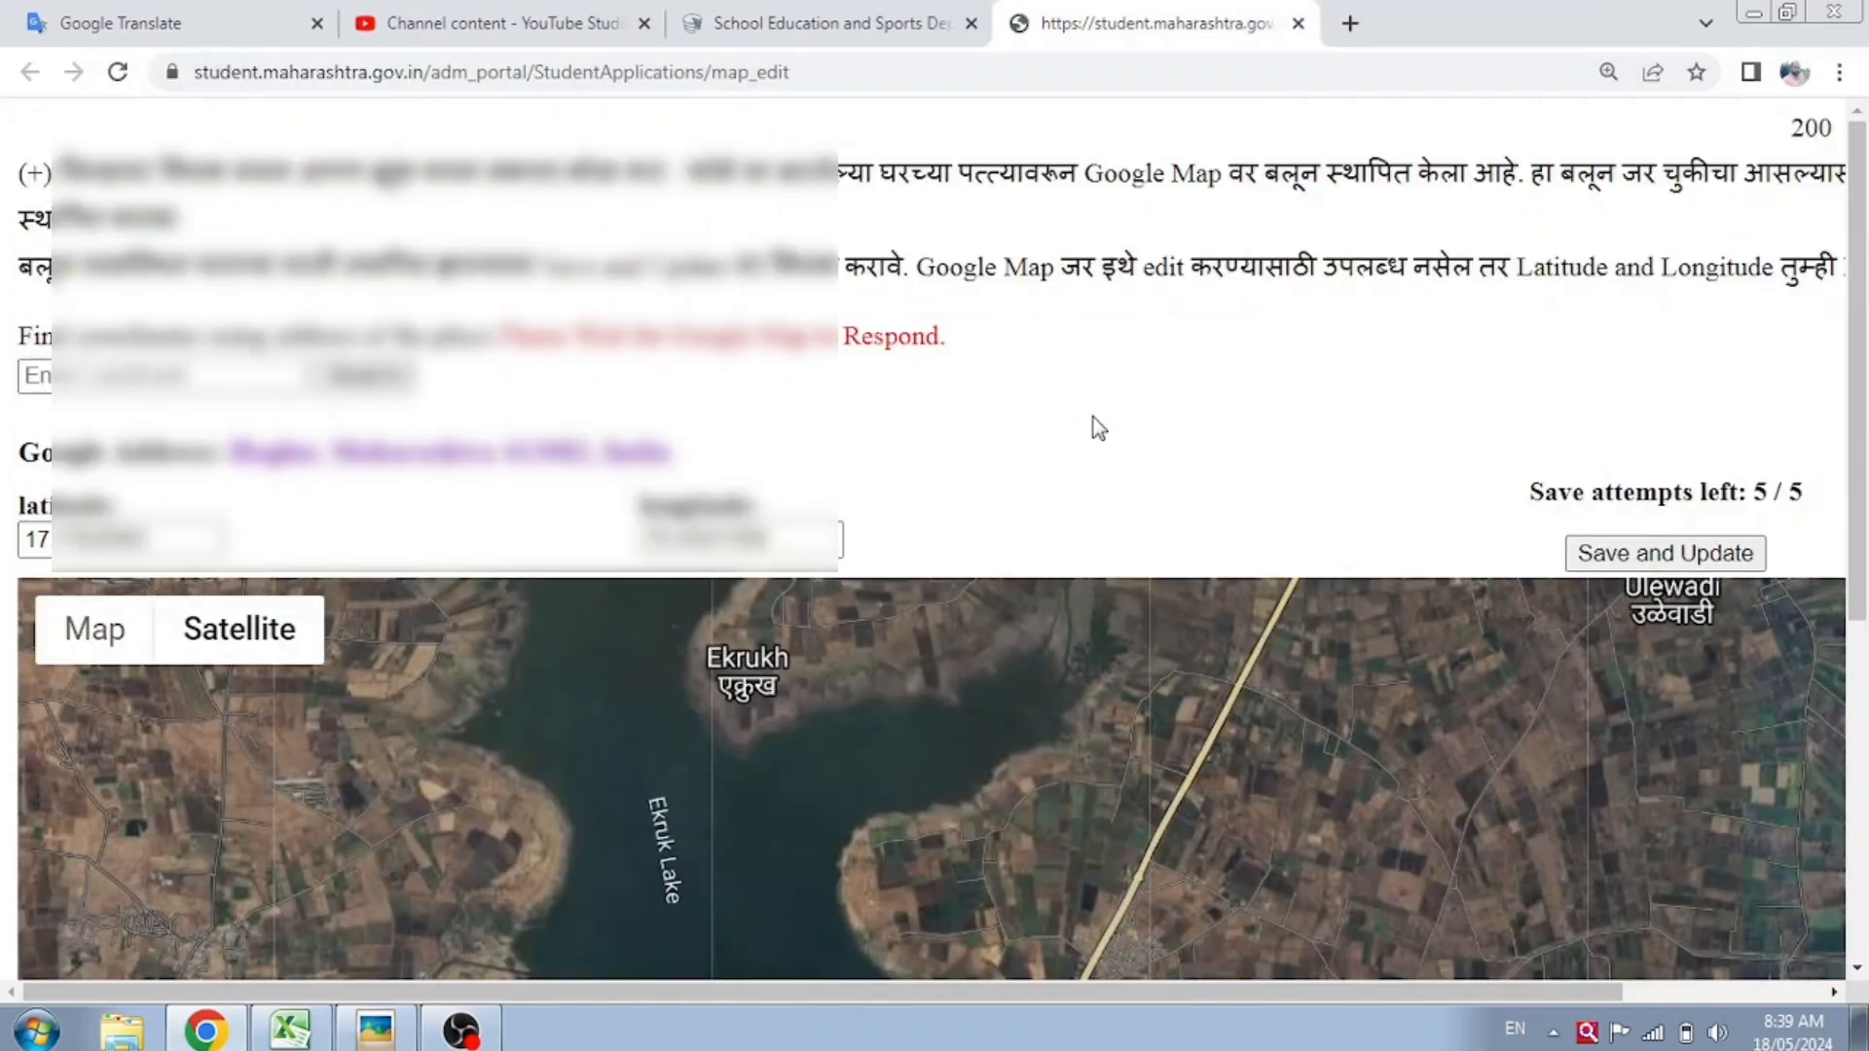
- Save and update the Google address on the remaining map page and accept closing it
{"action": "scroll", "coordinate": [1098, 428], "scroll_direction": "down", "scroll_amount": 5}
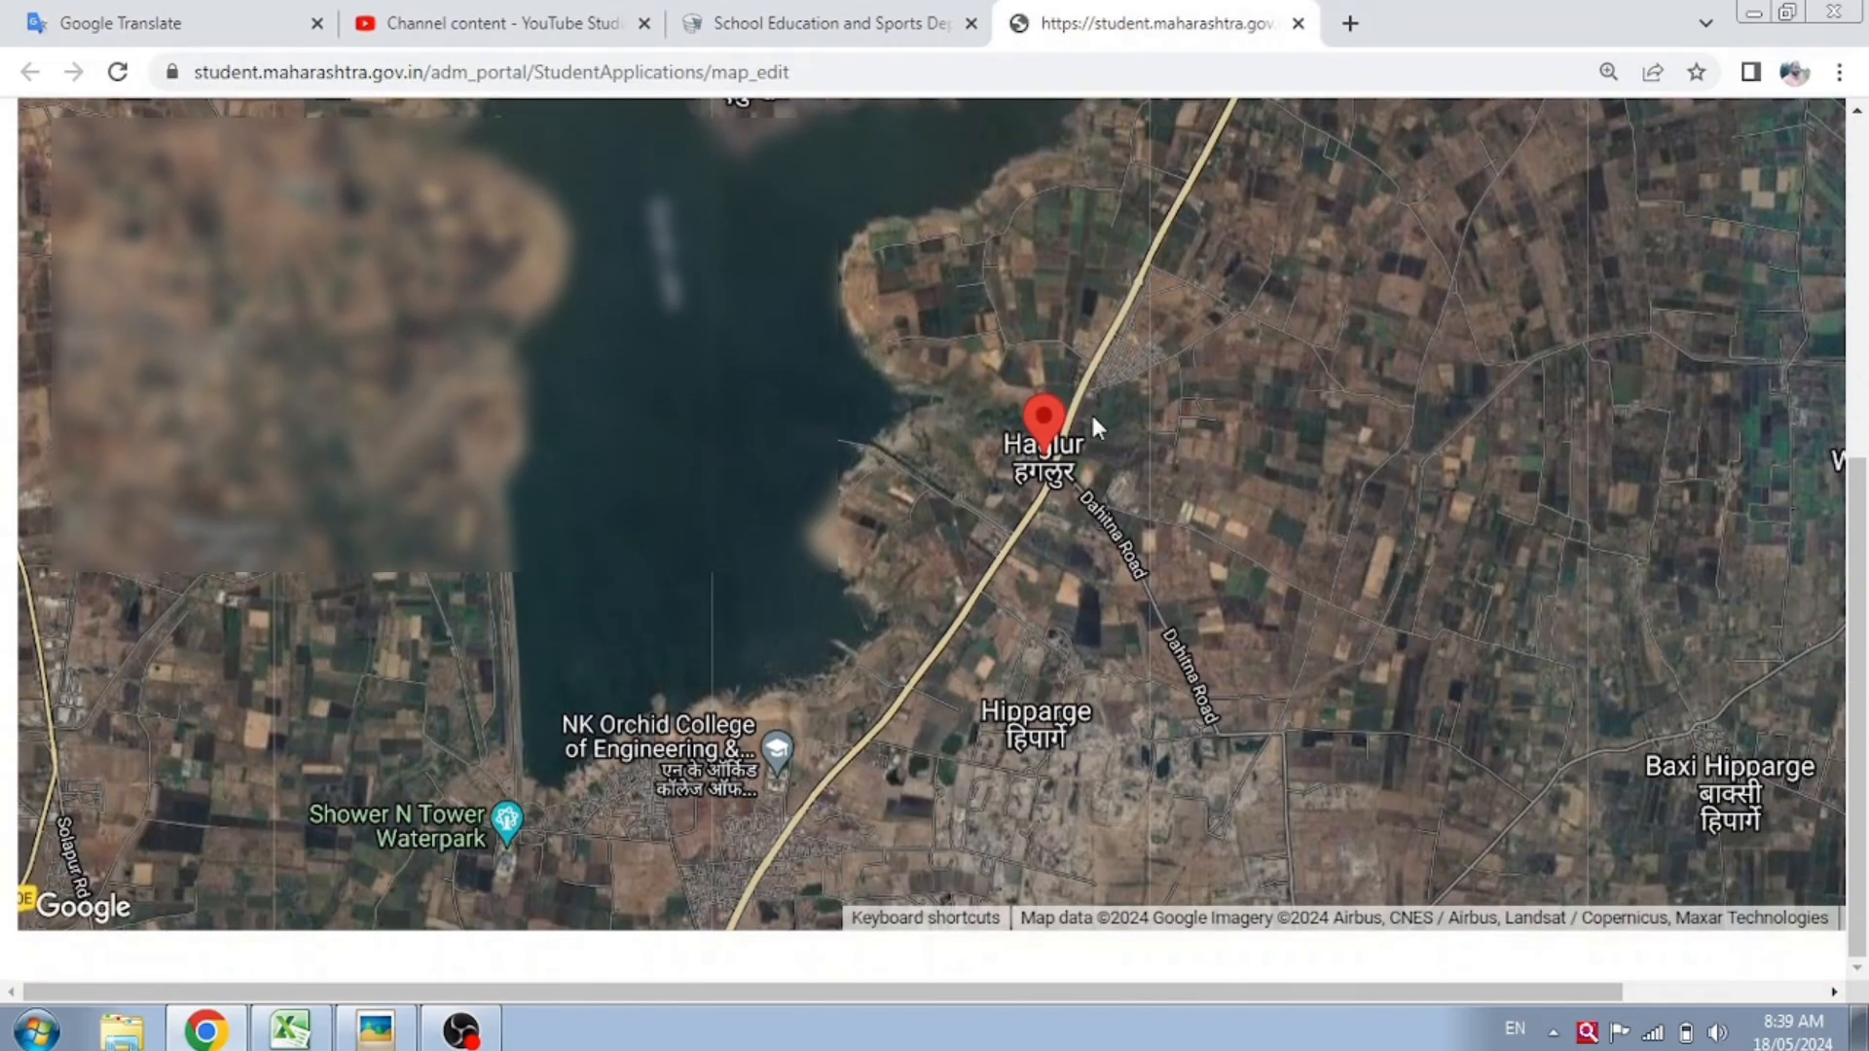
{"action": "scroll", "coordinate": [1094, 425], "scroll_direction": "up", "scroll_amount": 5}
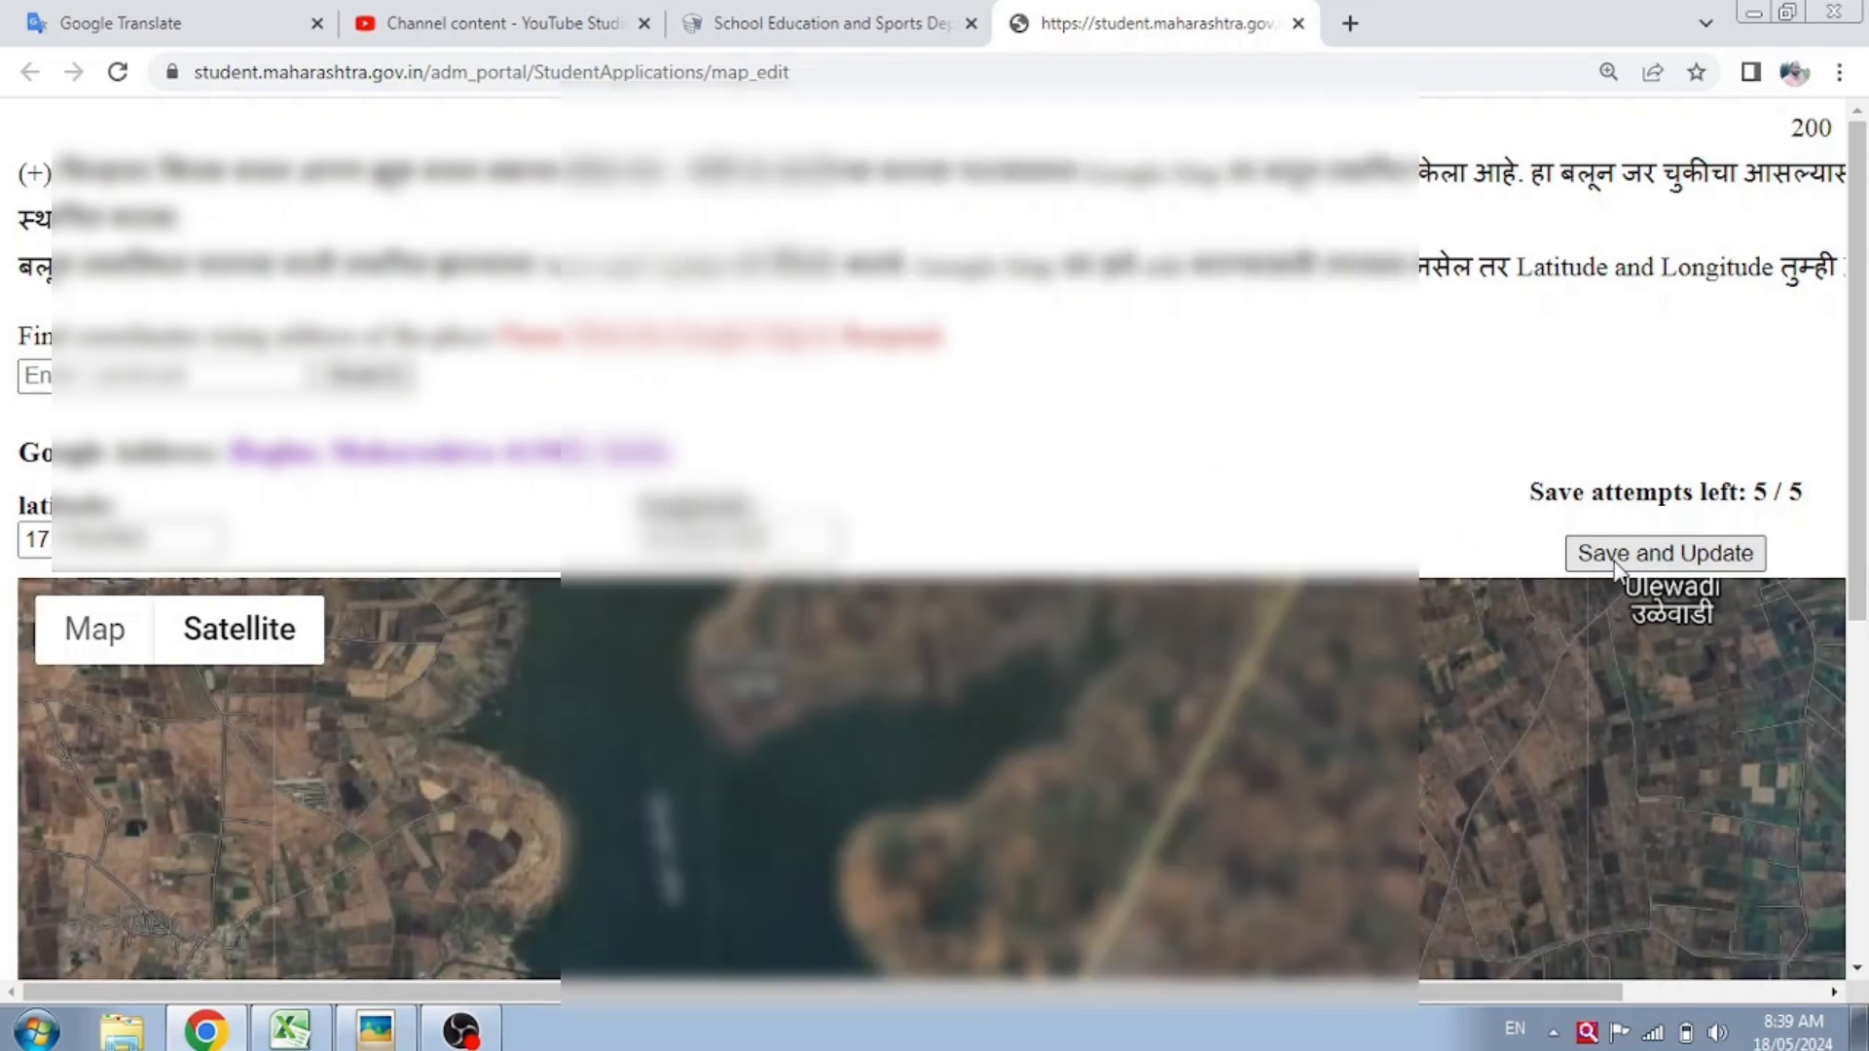
{"action": "left_click", "coordinate": [1612, 565]}
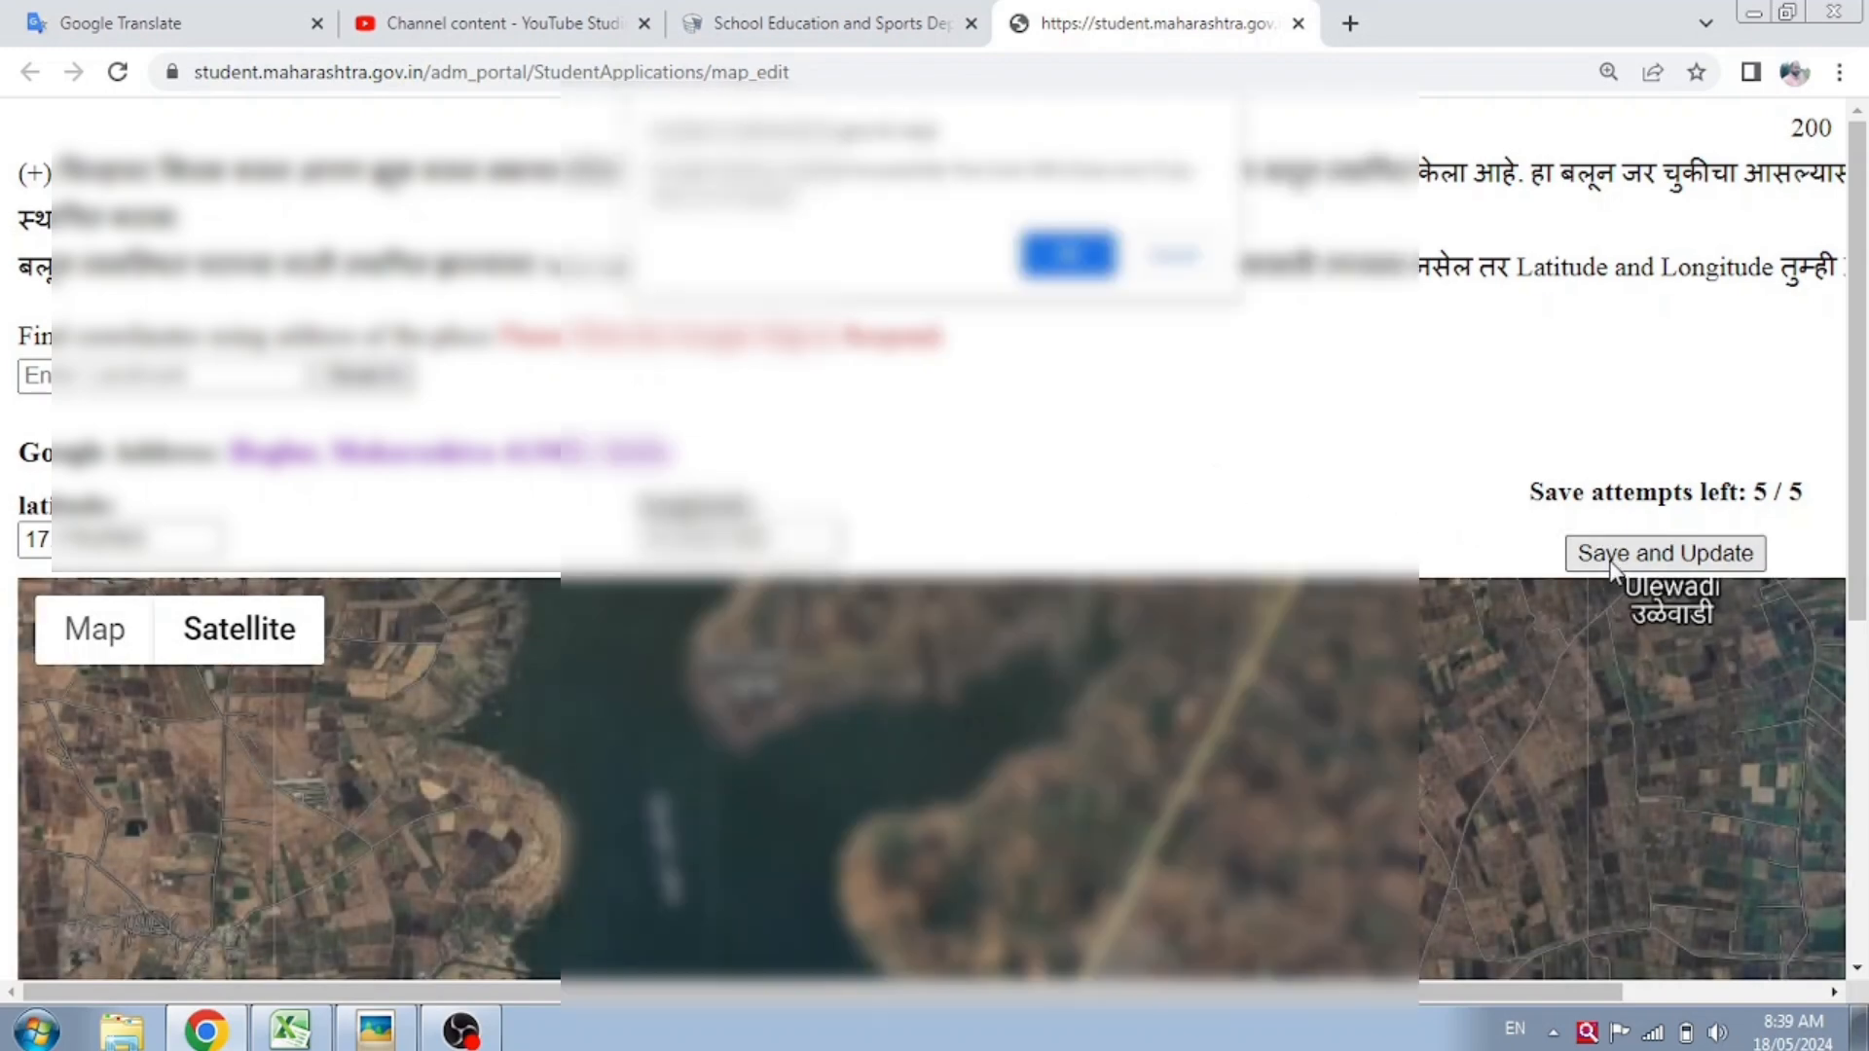
{"action": "left_click", "coordinate": [1068, 255]}
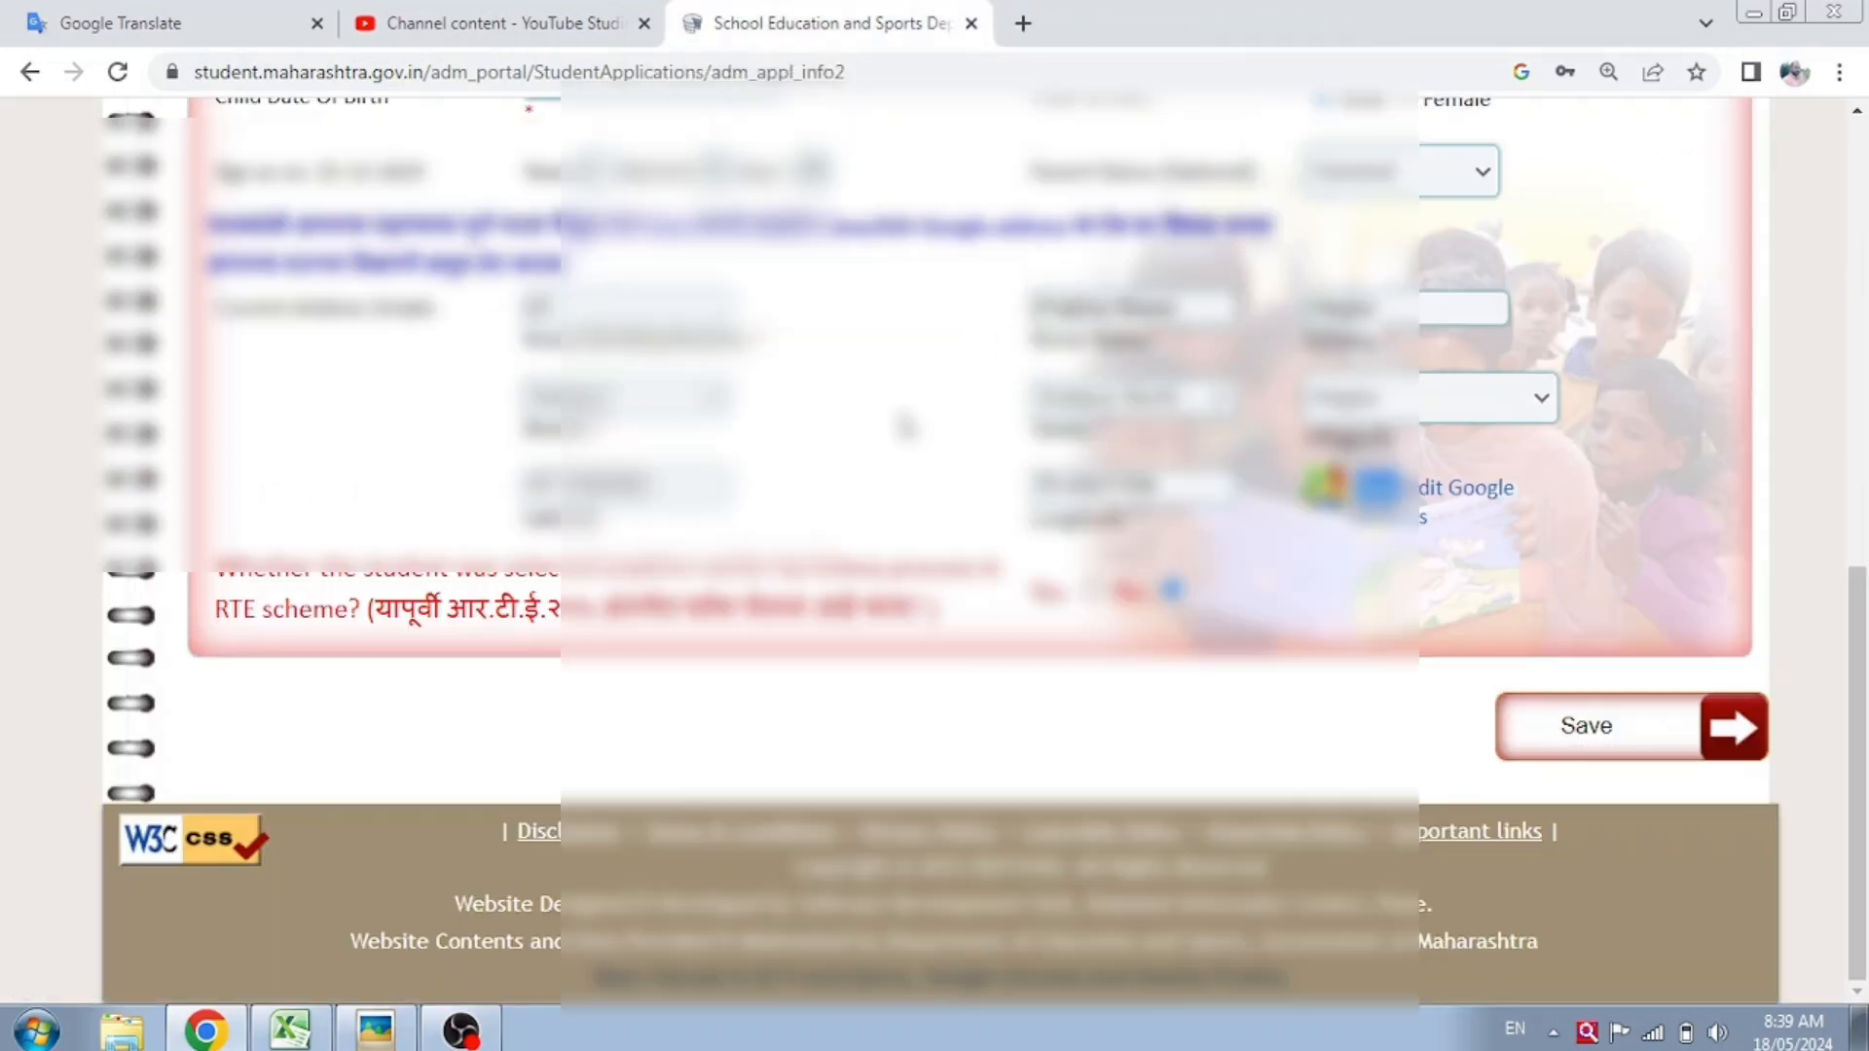
- Open the application details form and choose Playgroup (4 Year Before 1st Std) as the class for admission
{"action": "scroll", "coordinate": [1607, 835], "scroll_direction": "up", "scroll_amount": 10}
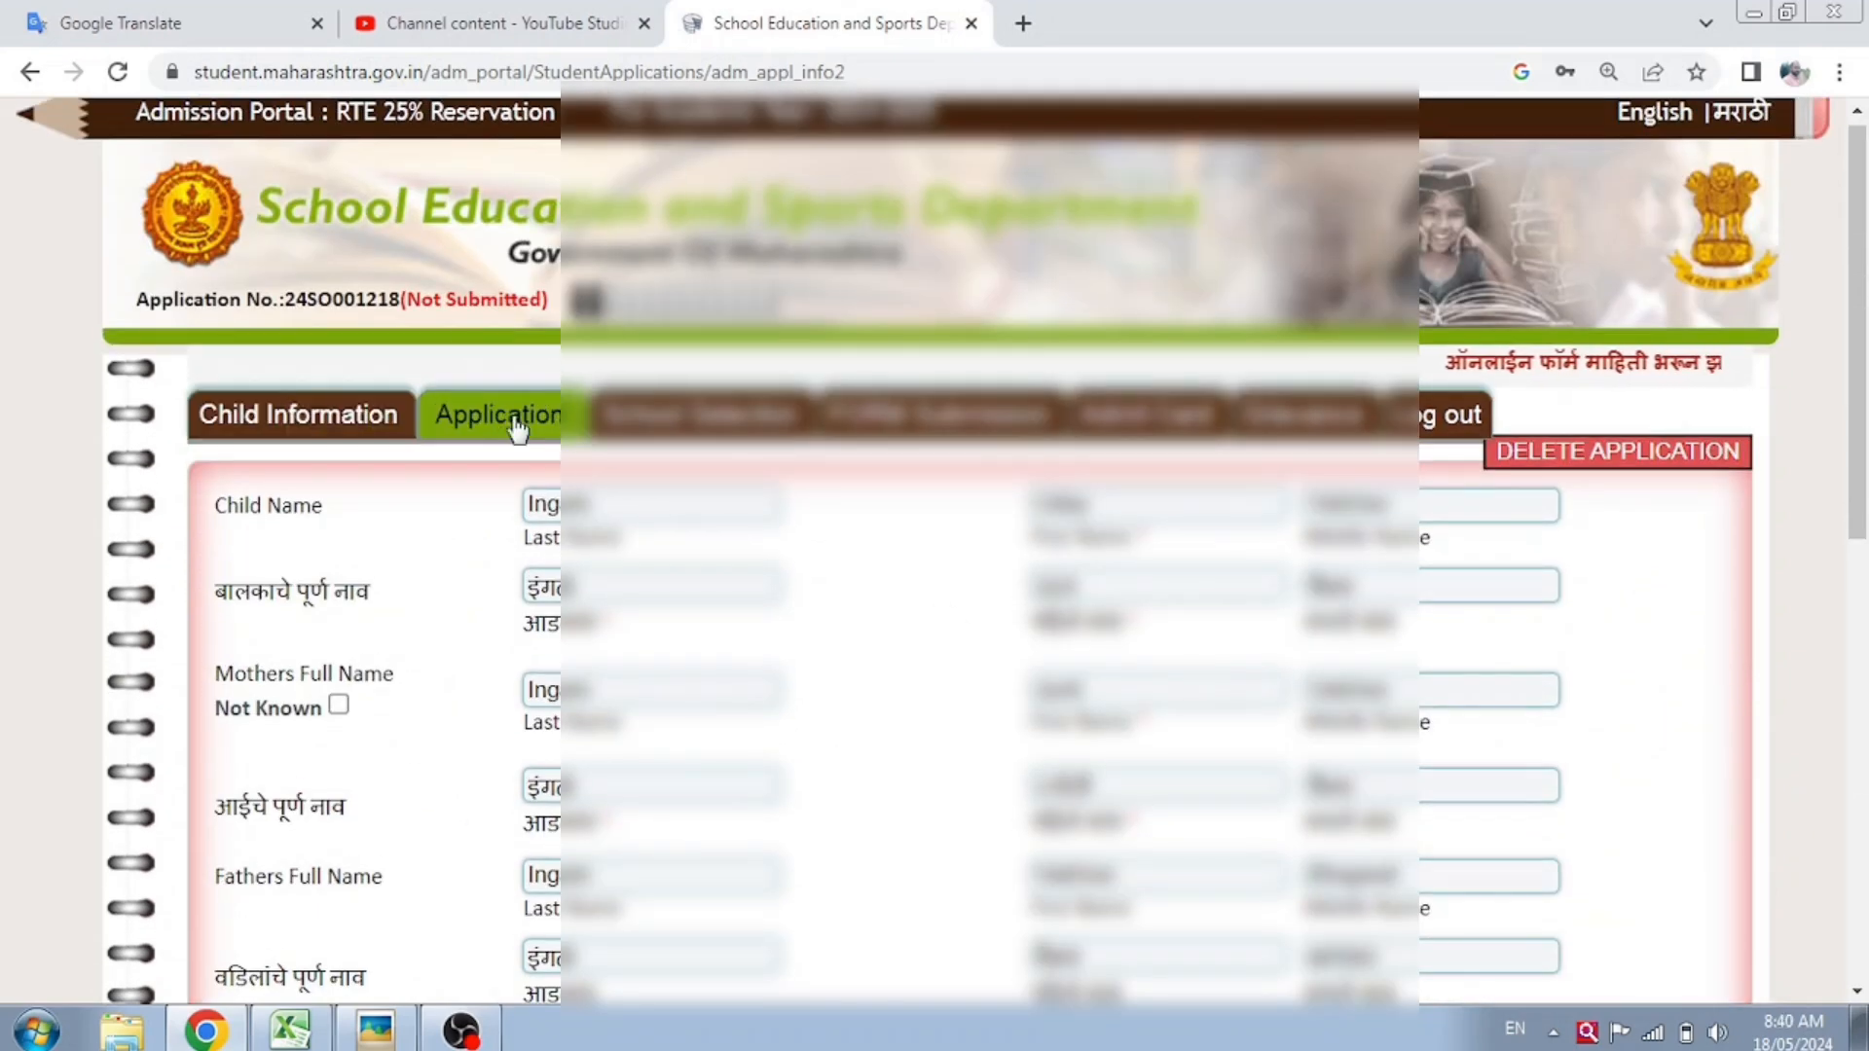
{"action": "left_click", "coordinate": [517, 426]}
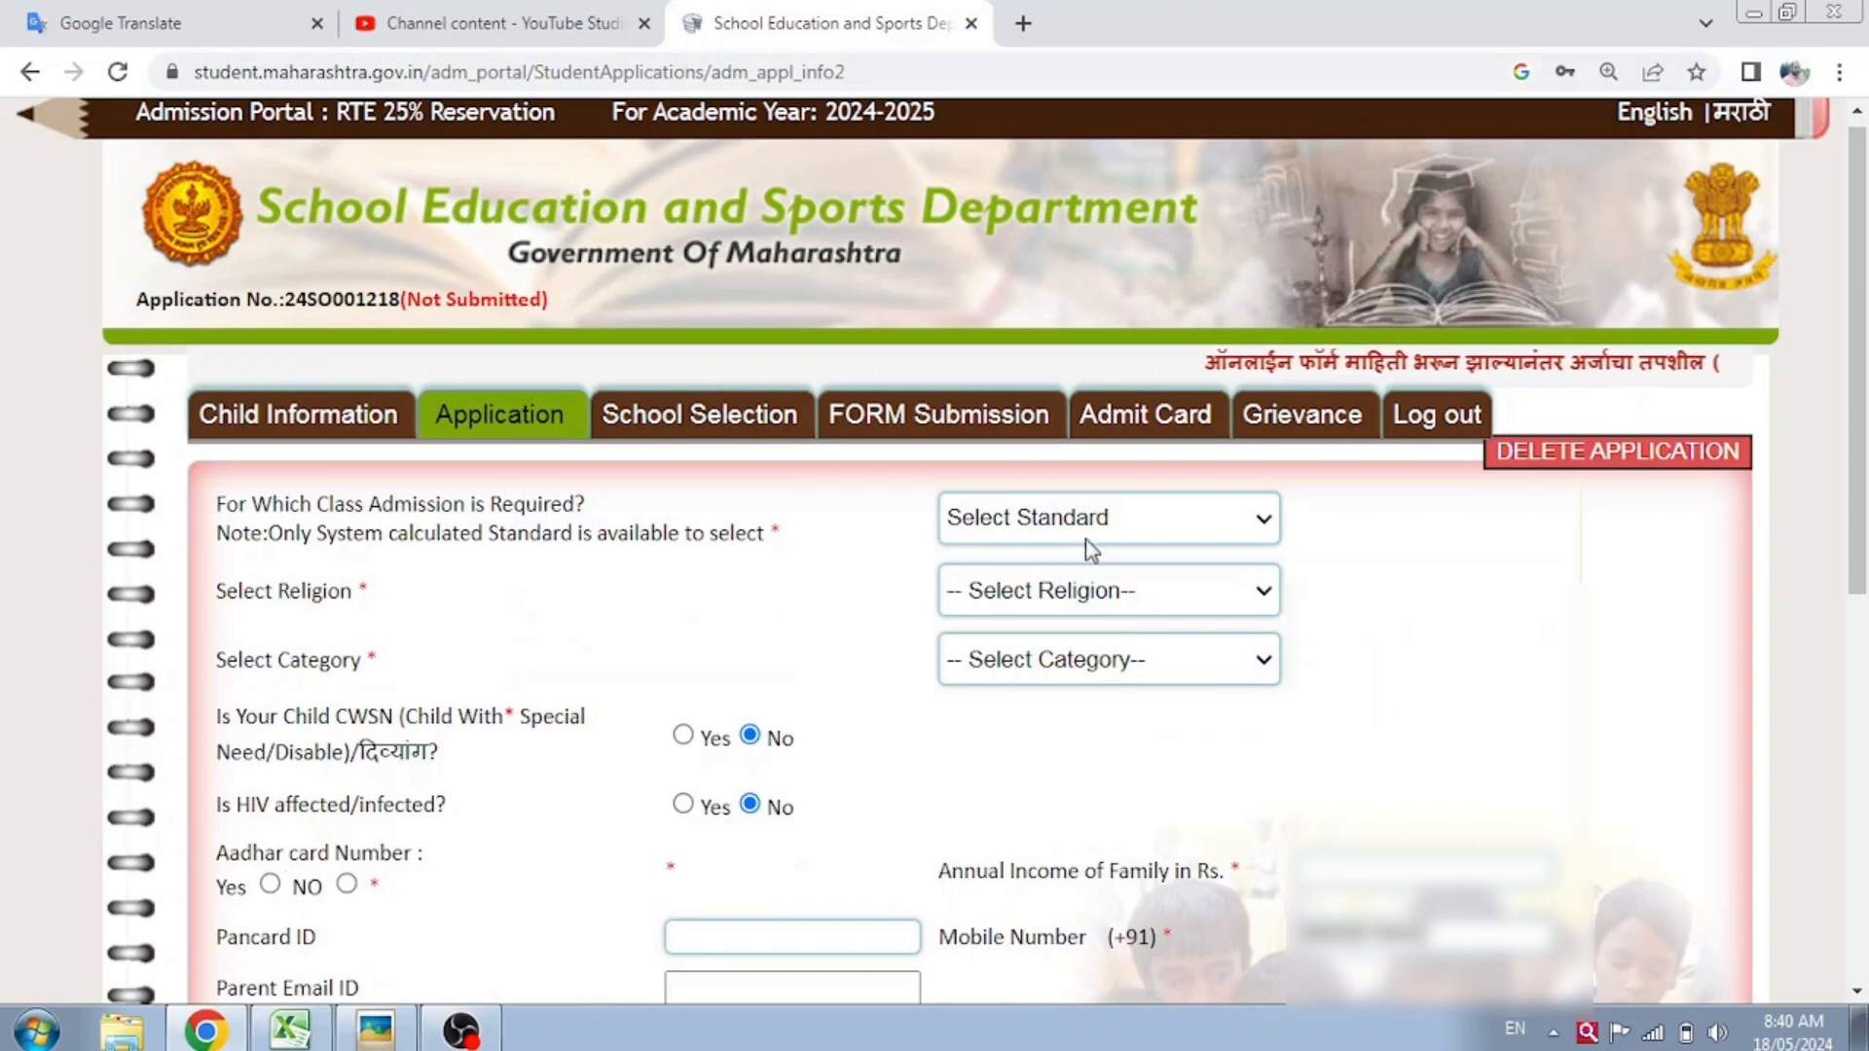
{"action": "left_click", "coordinate": [1094, 521]}
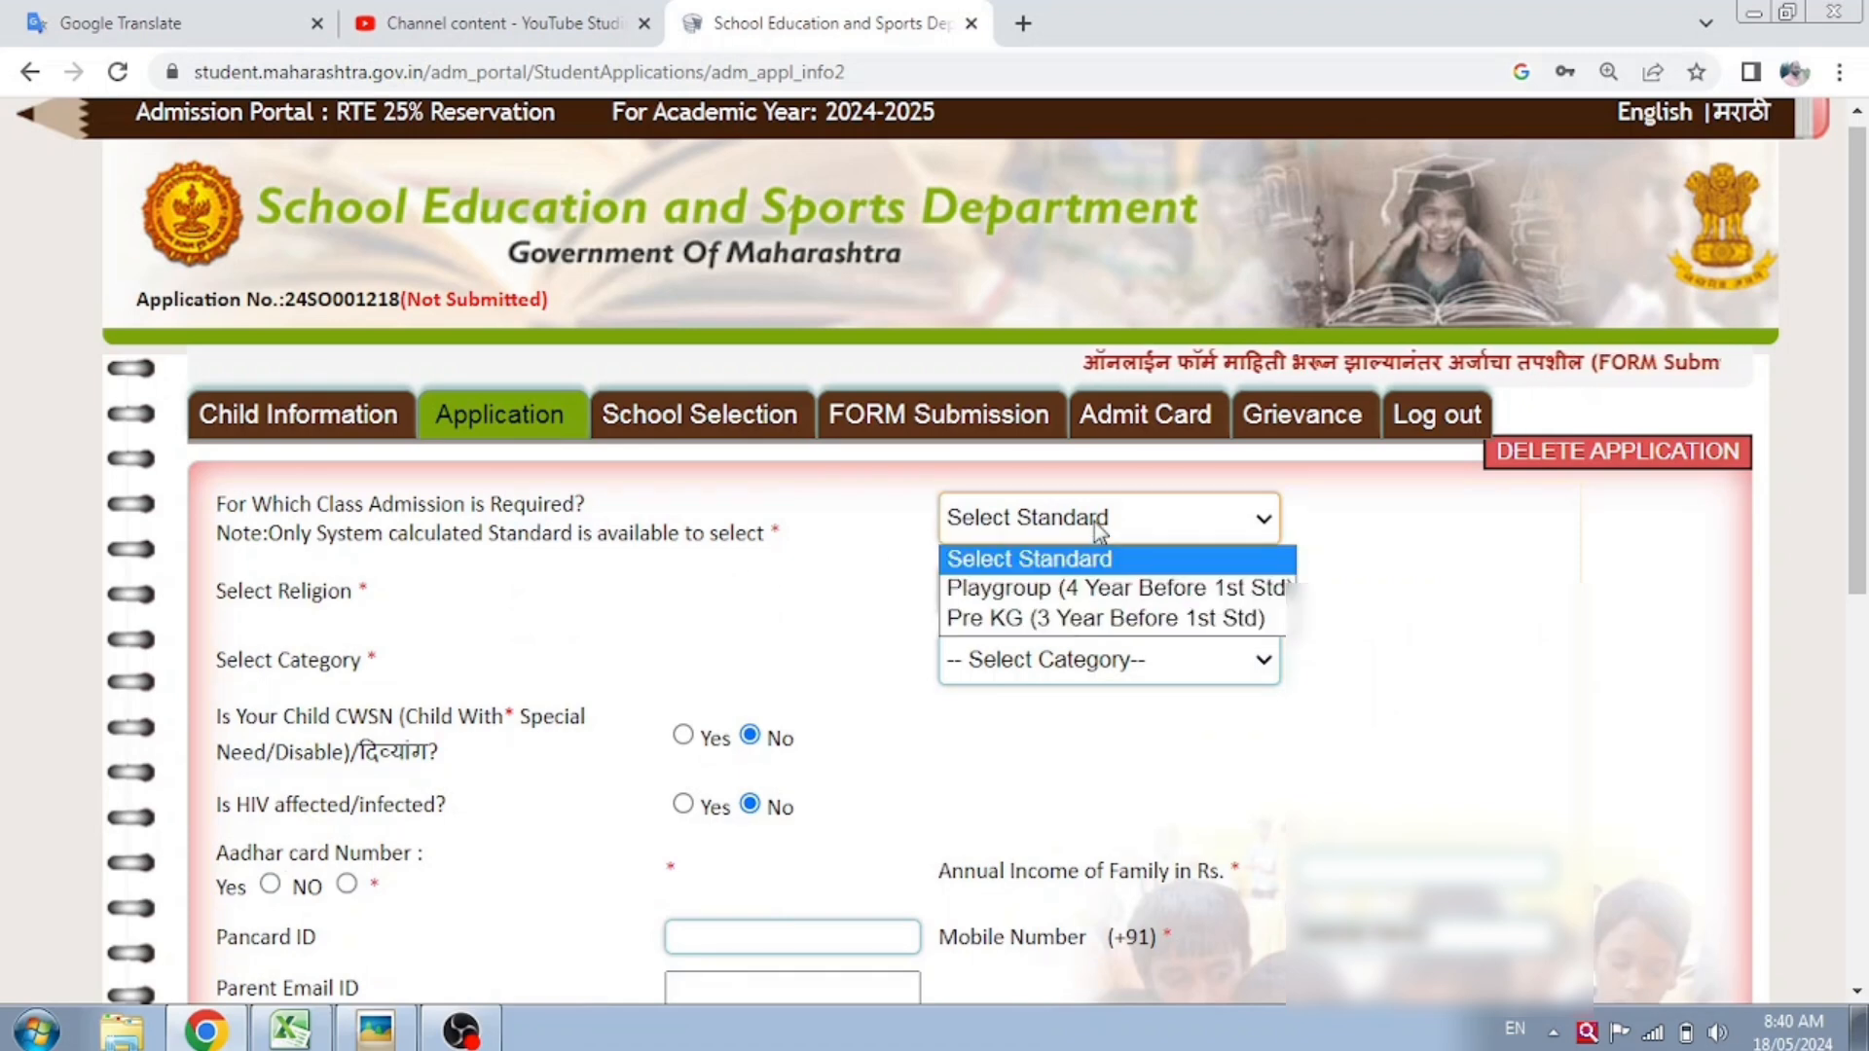
{"action": "left_click", "coordinate": [851, 625]}
{"action": "left_click", "coordinate": [1082, 518]}
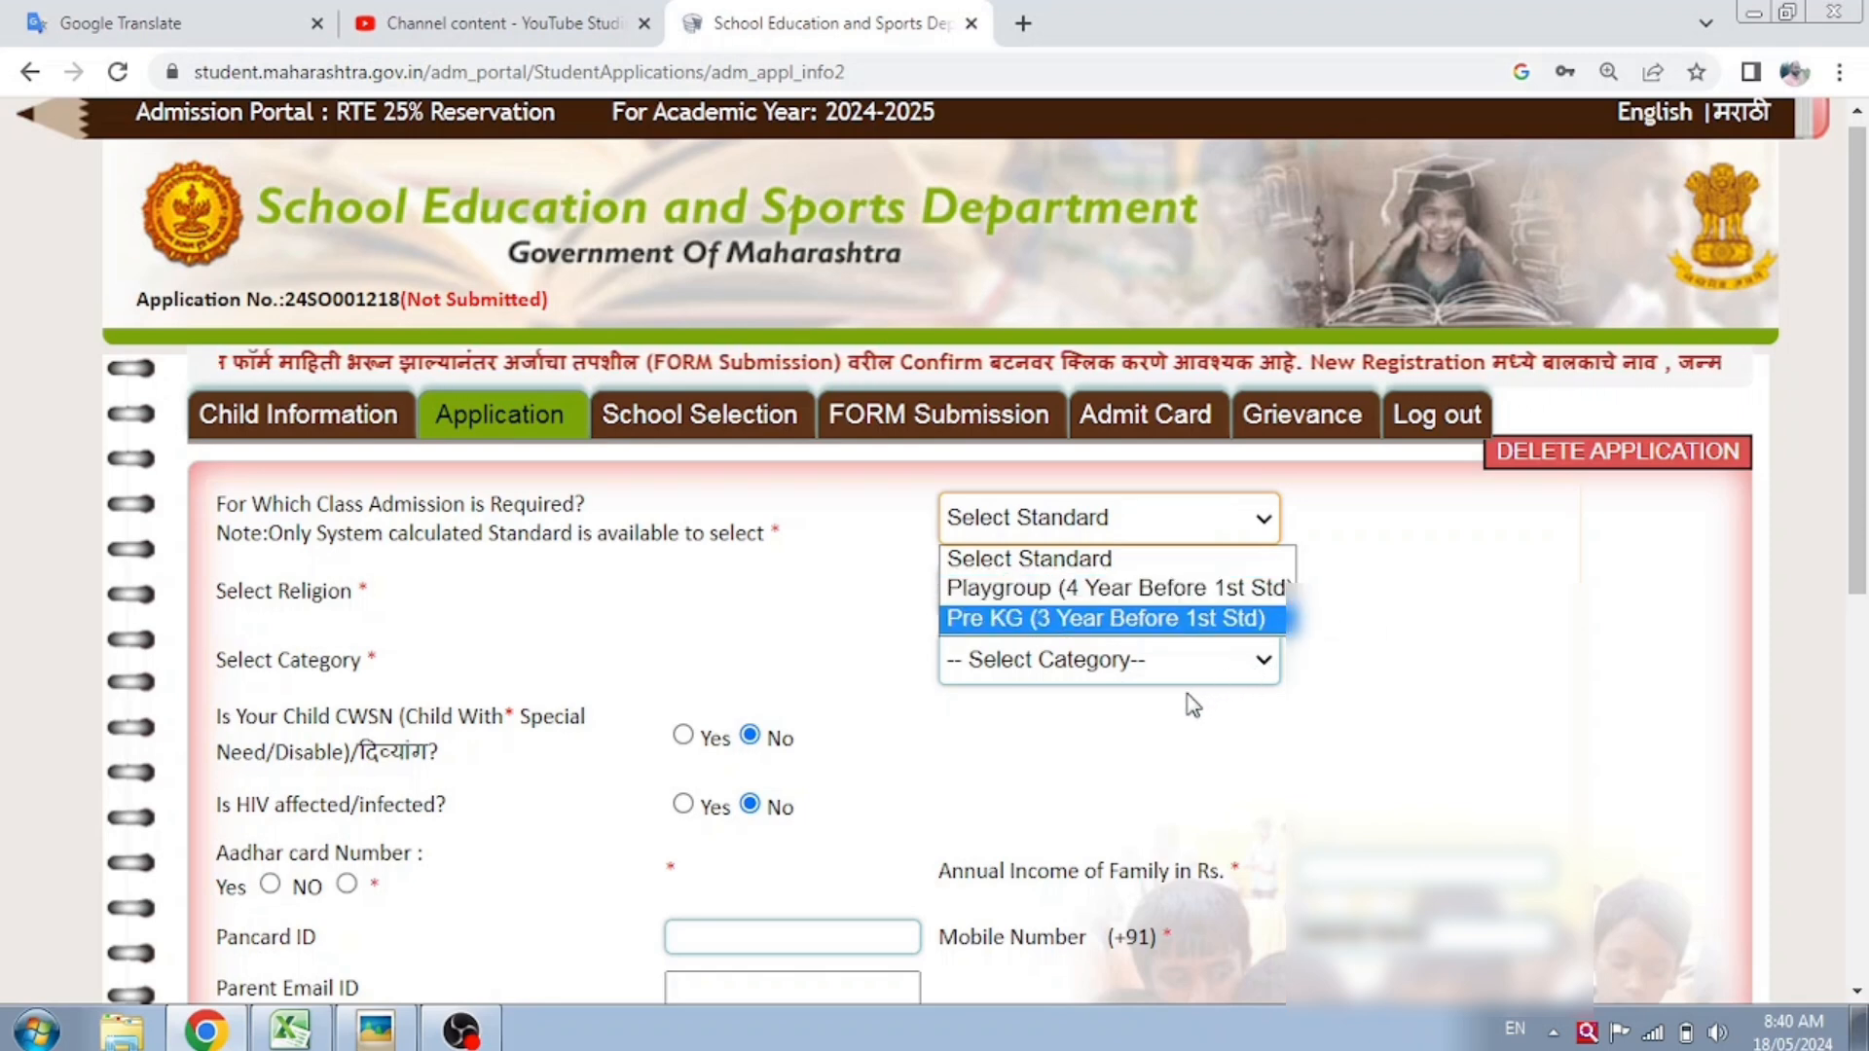
{"action": "left_click", "coordinate": [1082, 602]}
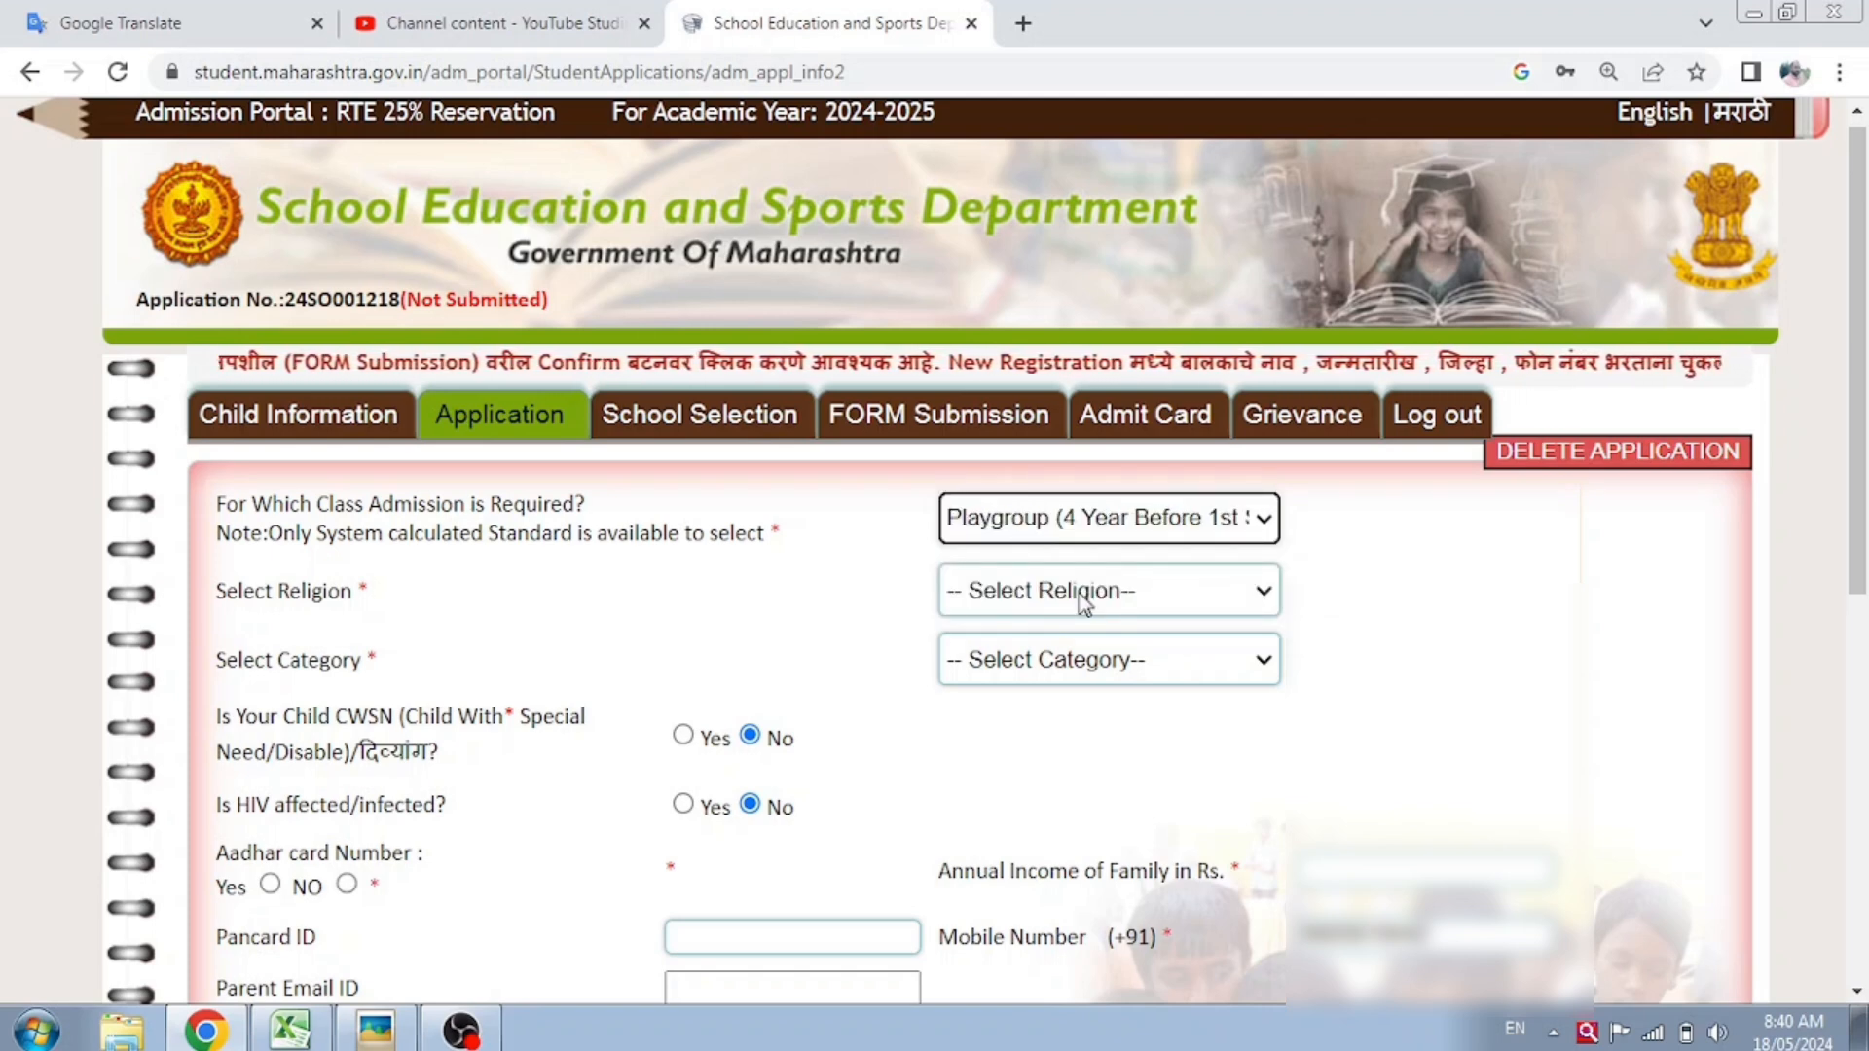
- Select Hindu as the child's religion
{"action": "left_click", "coordinate": [1082, 602]}
{"action": "left_click", "coordinate": [1083, 601]}
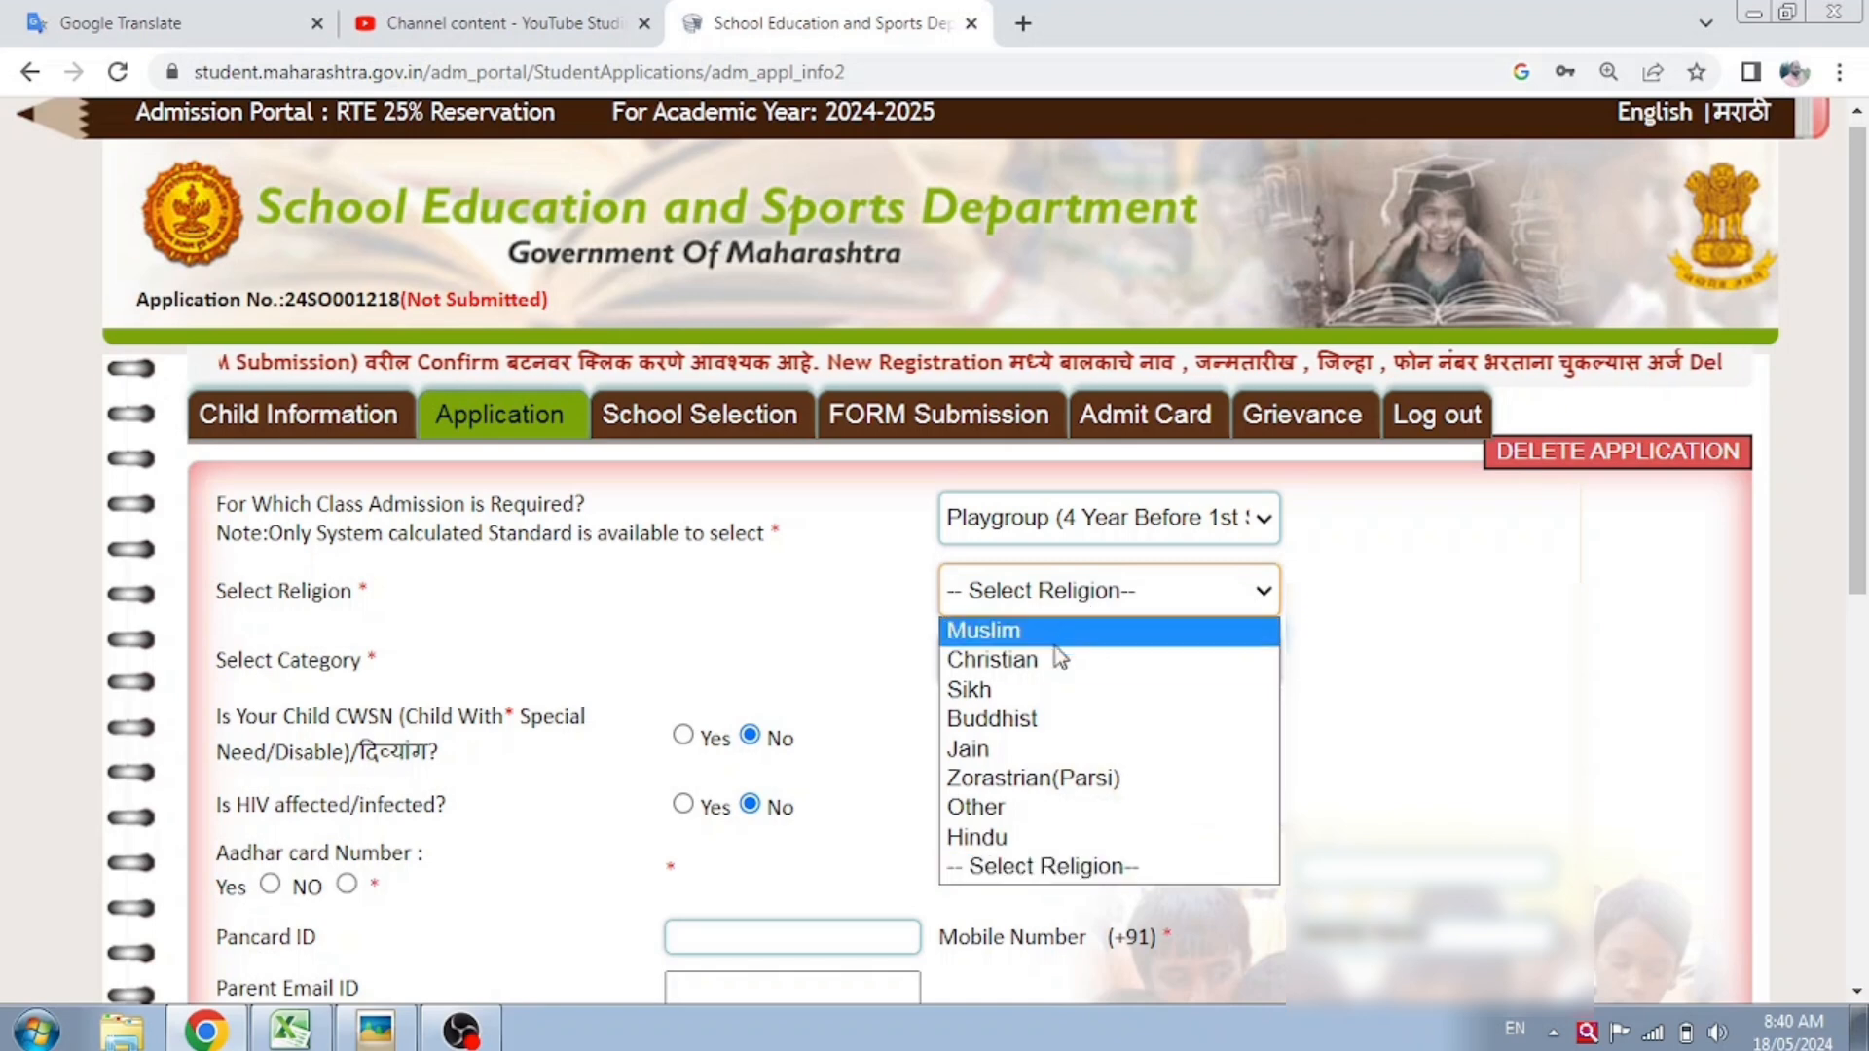
{"action": "left_click", "coordinate": [1015, 837]}
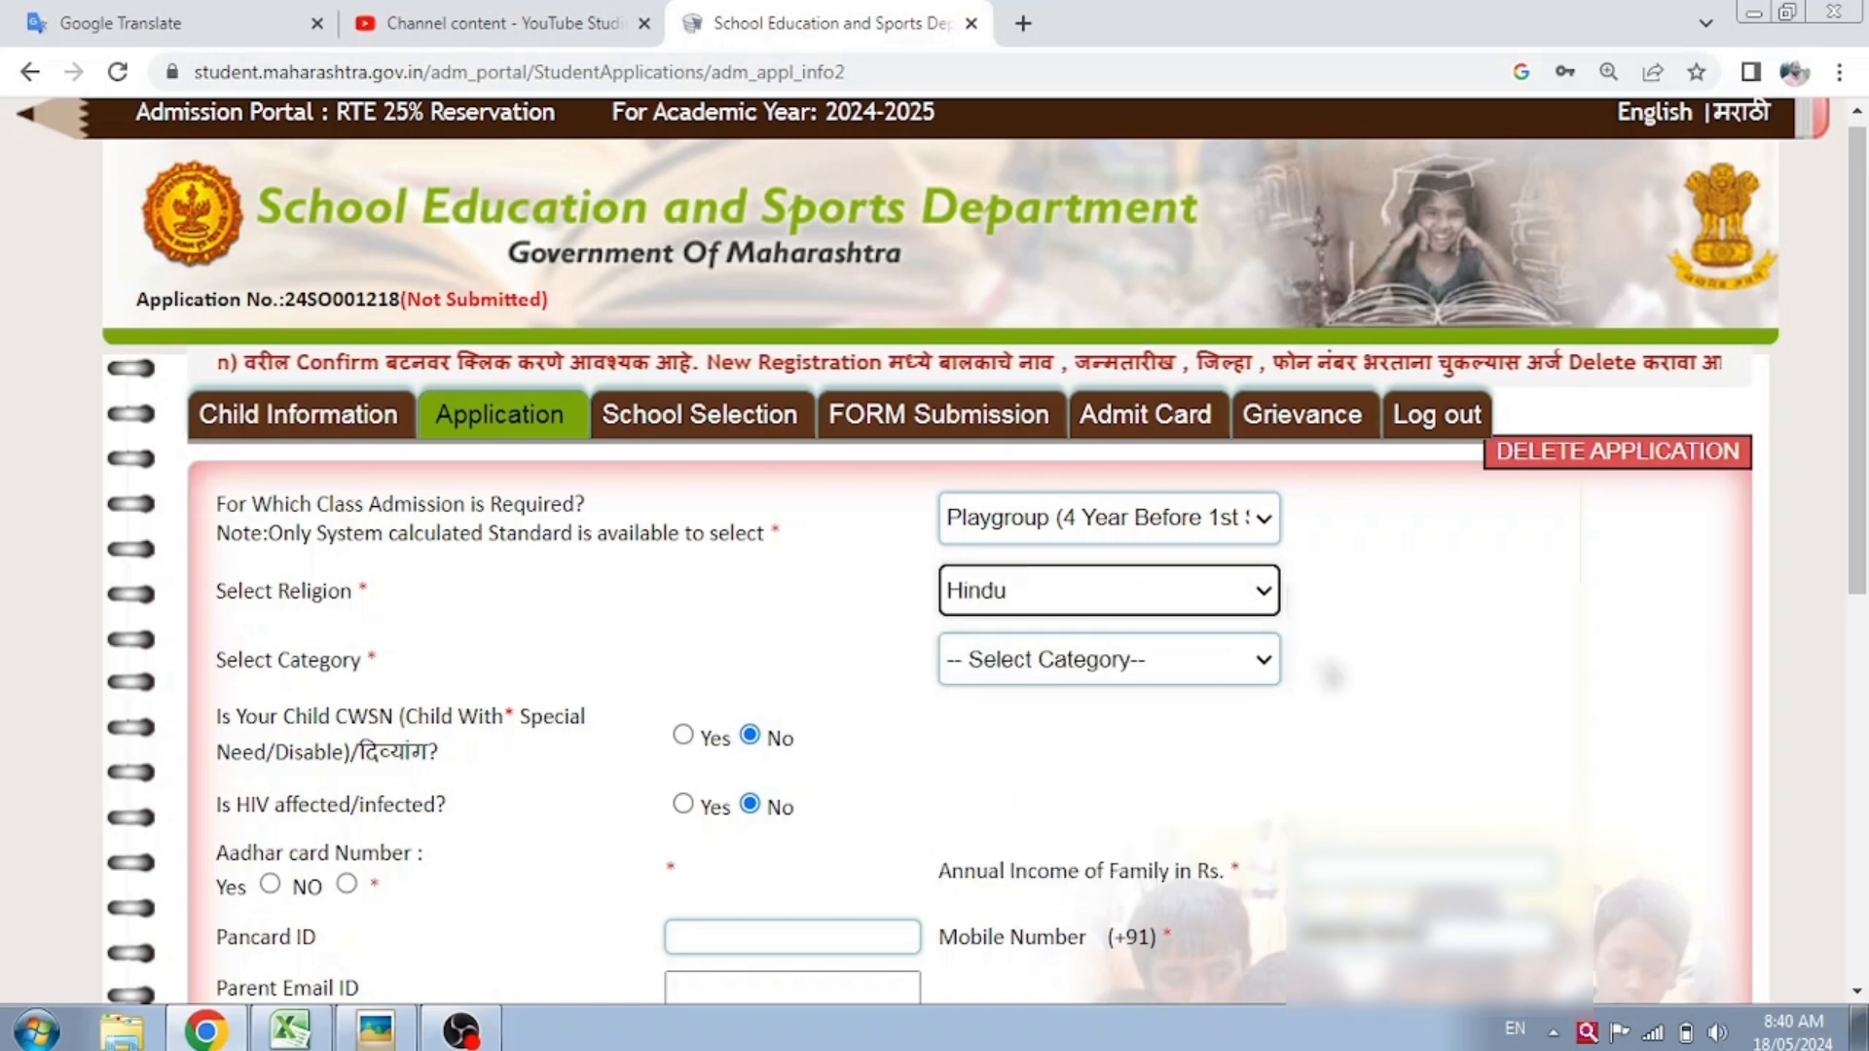
- Try SC as the child's category and accept the caste certificate notice
{"action": "left_click", "coordinate": [1217, 668]}
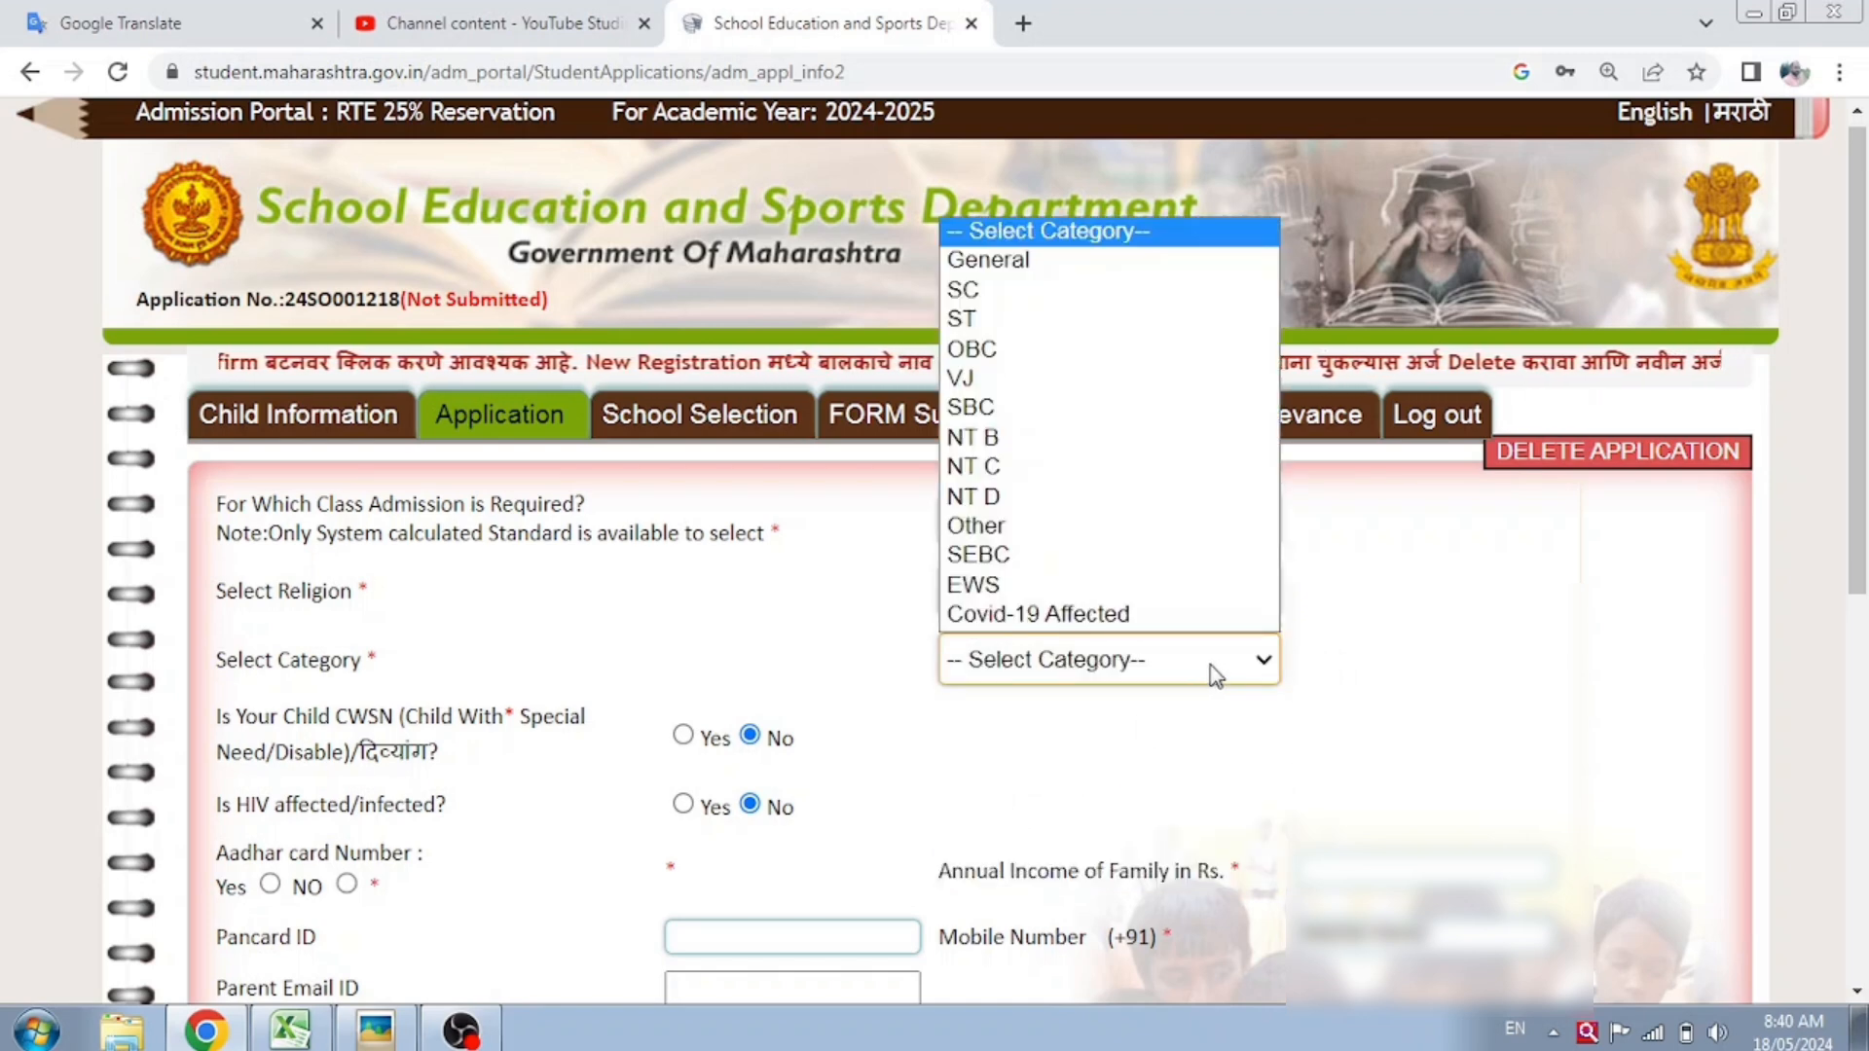
{"action": "left_click", "coordinate": [978, 282]}
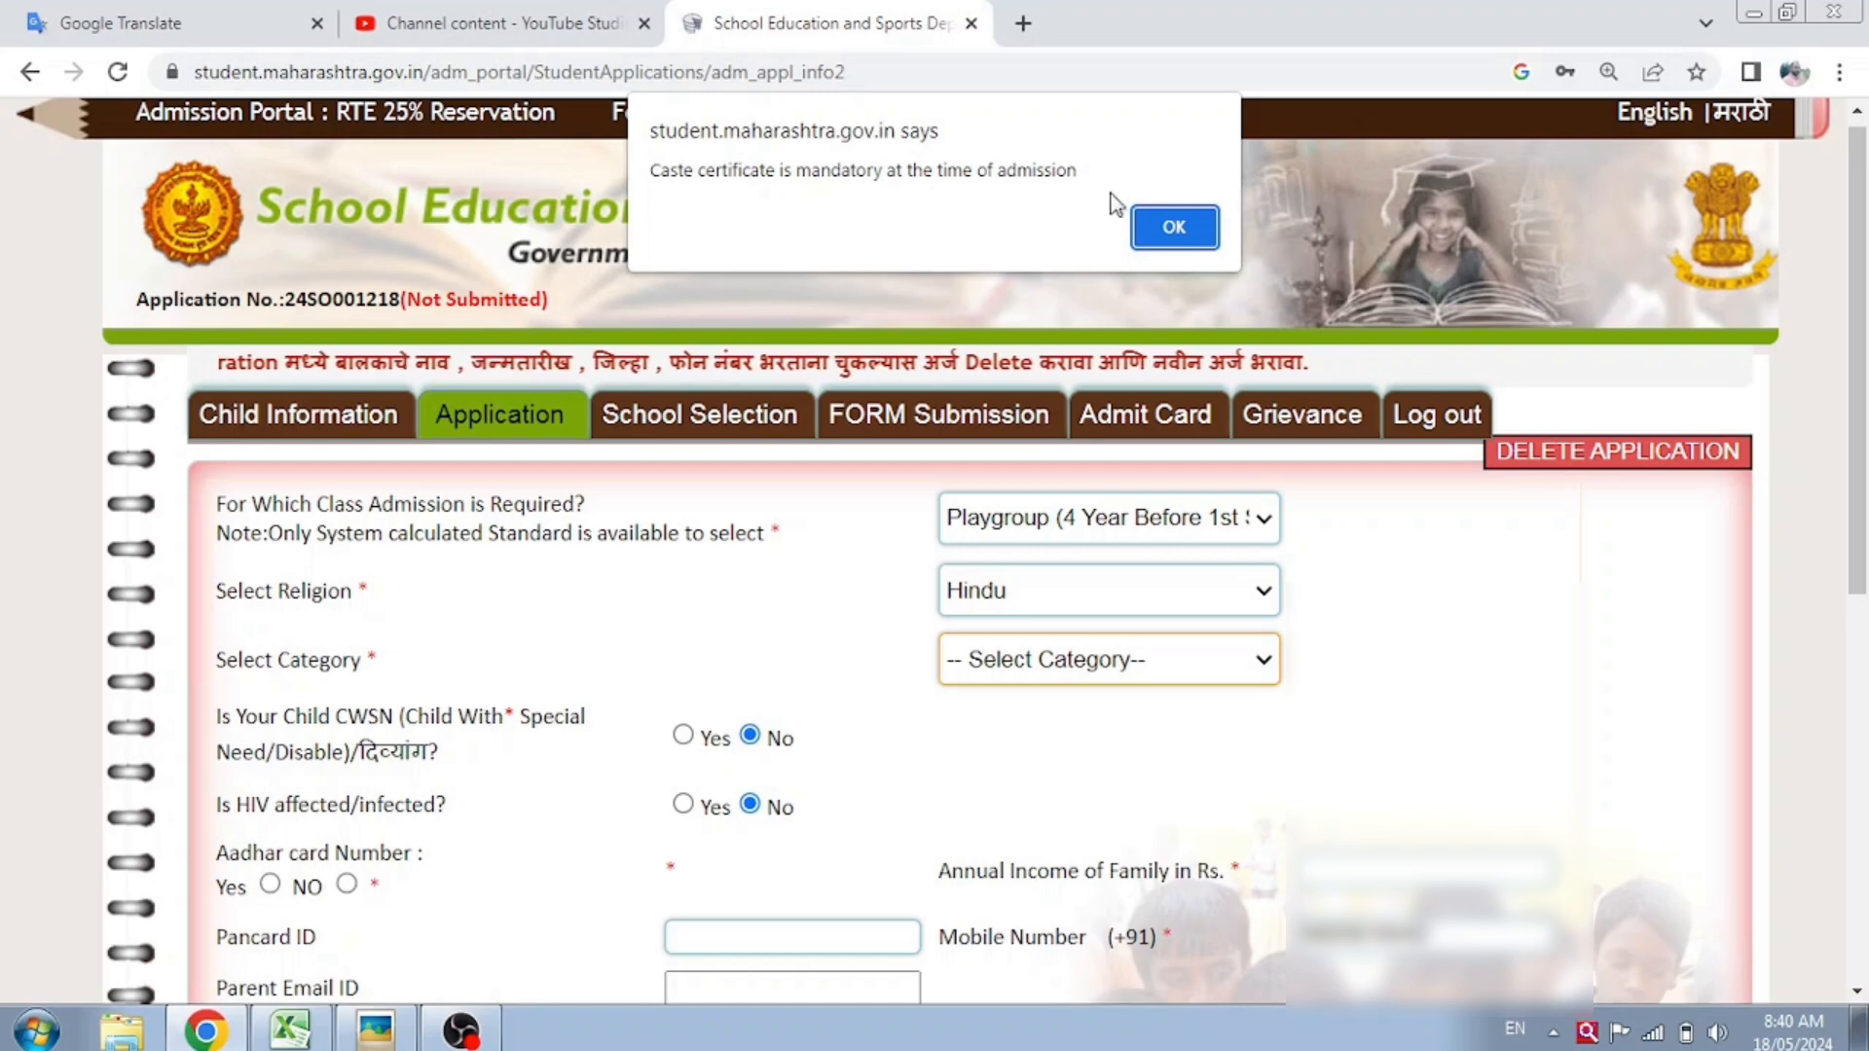
{"action": "left_click", "coordinate": [1178, 230]}
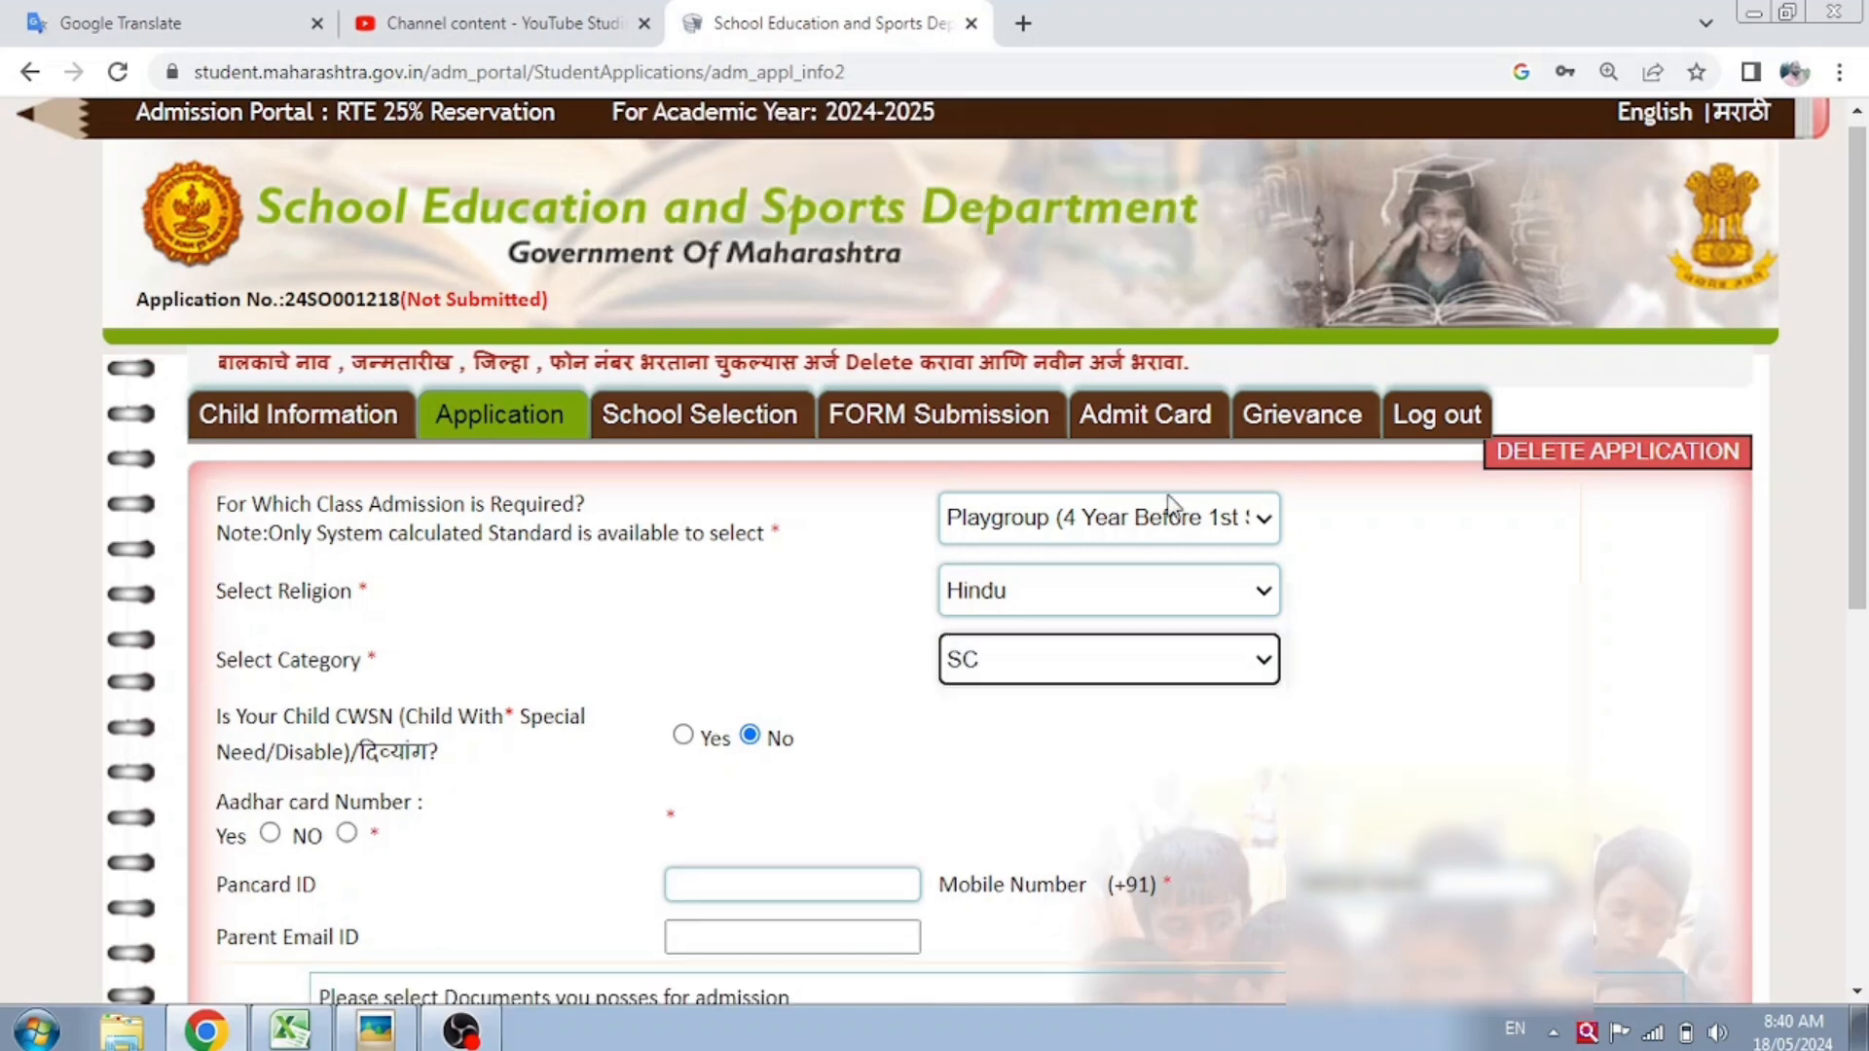
- Set the category to General and leave the HIV affected/infected answer at No after trying Yes
{"action": "scroll", "coordinate": [1124, 623], "scroll_direction": "down", "scroll_amount": 1}
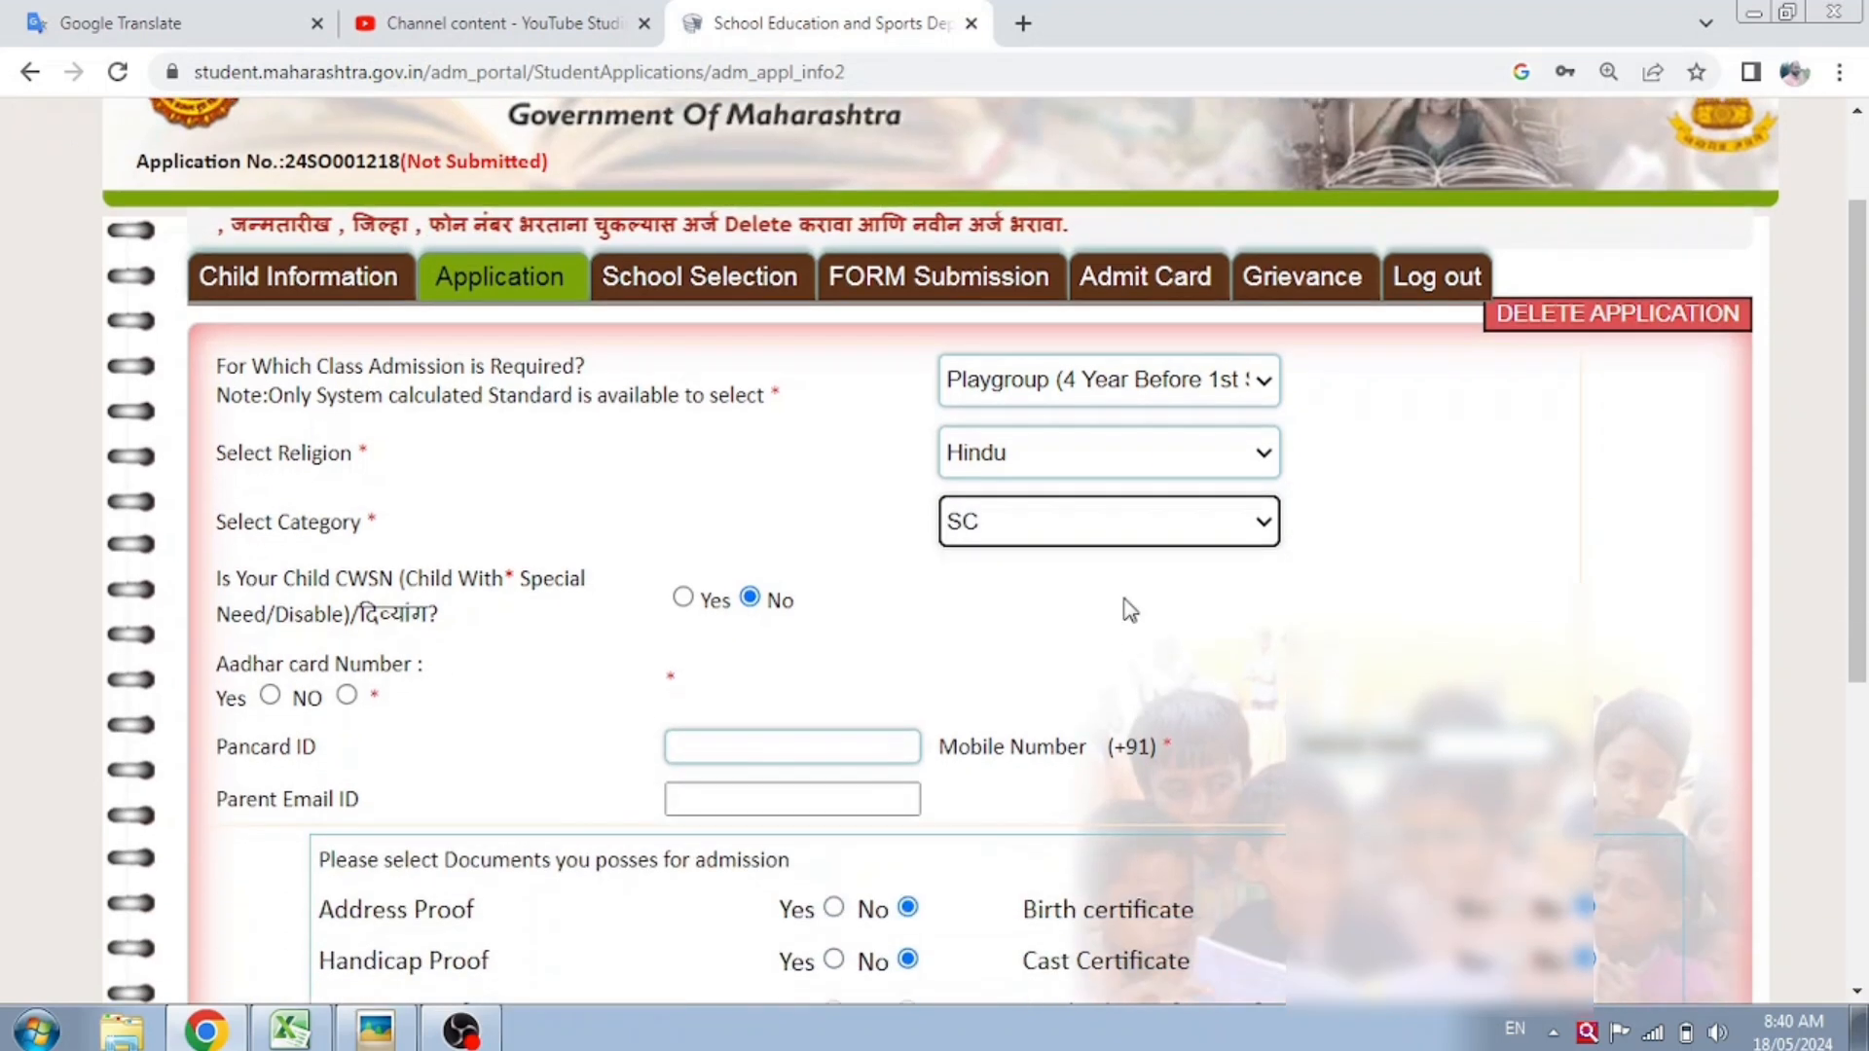
{"action": "left_click", "coordinate": [1118, 526]}
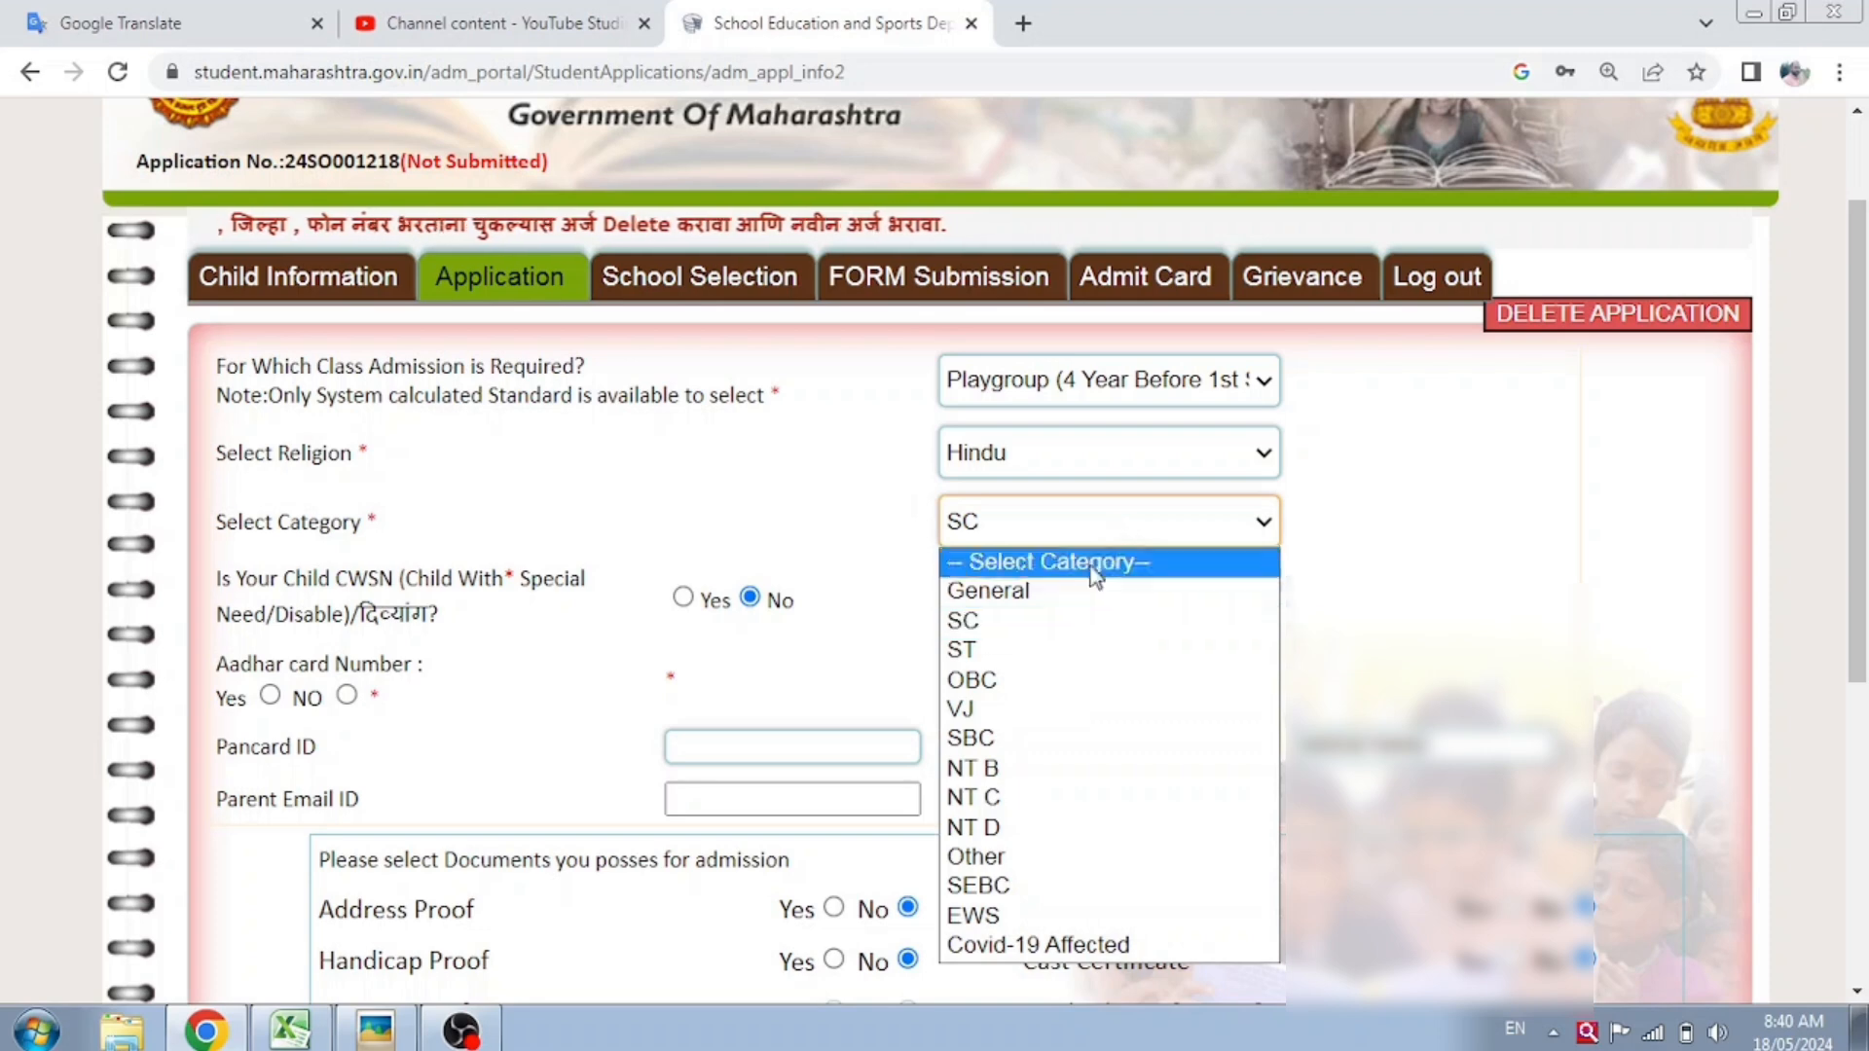
{"action": "left_click", "coordinate": [1056, 596]}
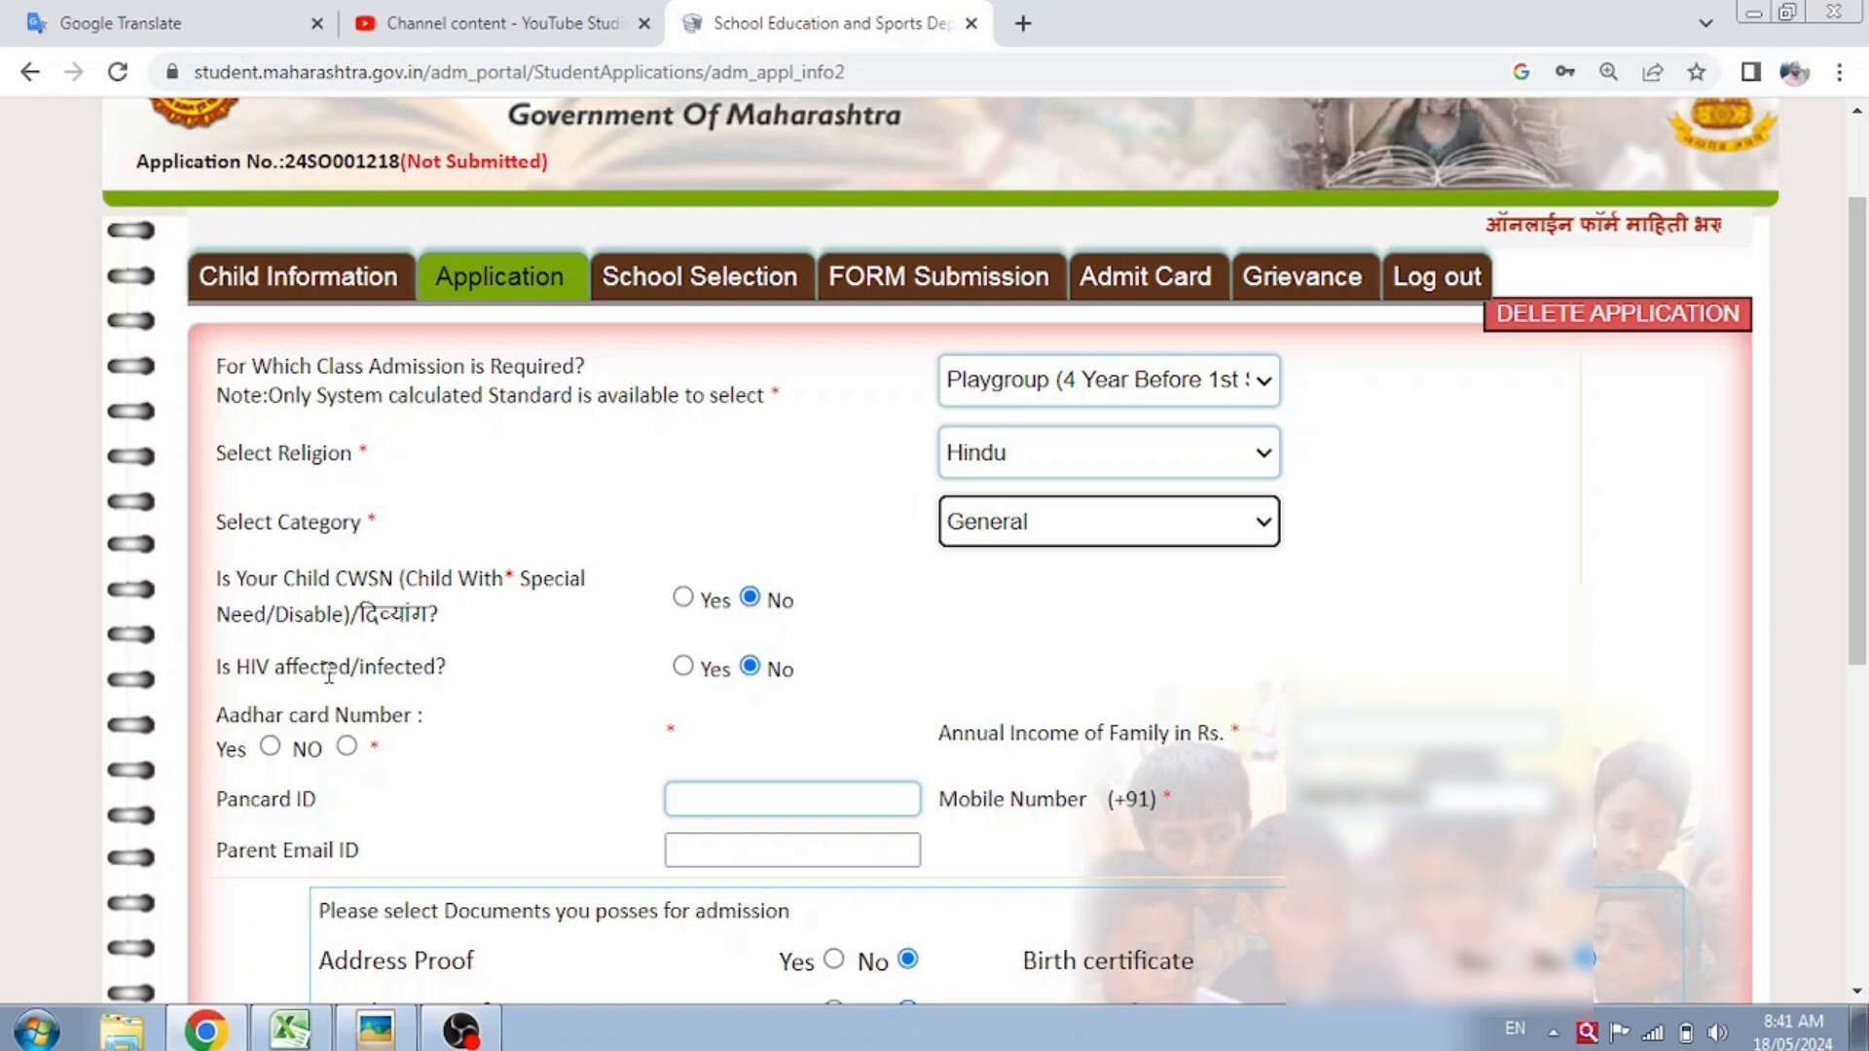
{"action": "left_click", "coordinate": [682, 667]}
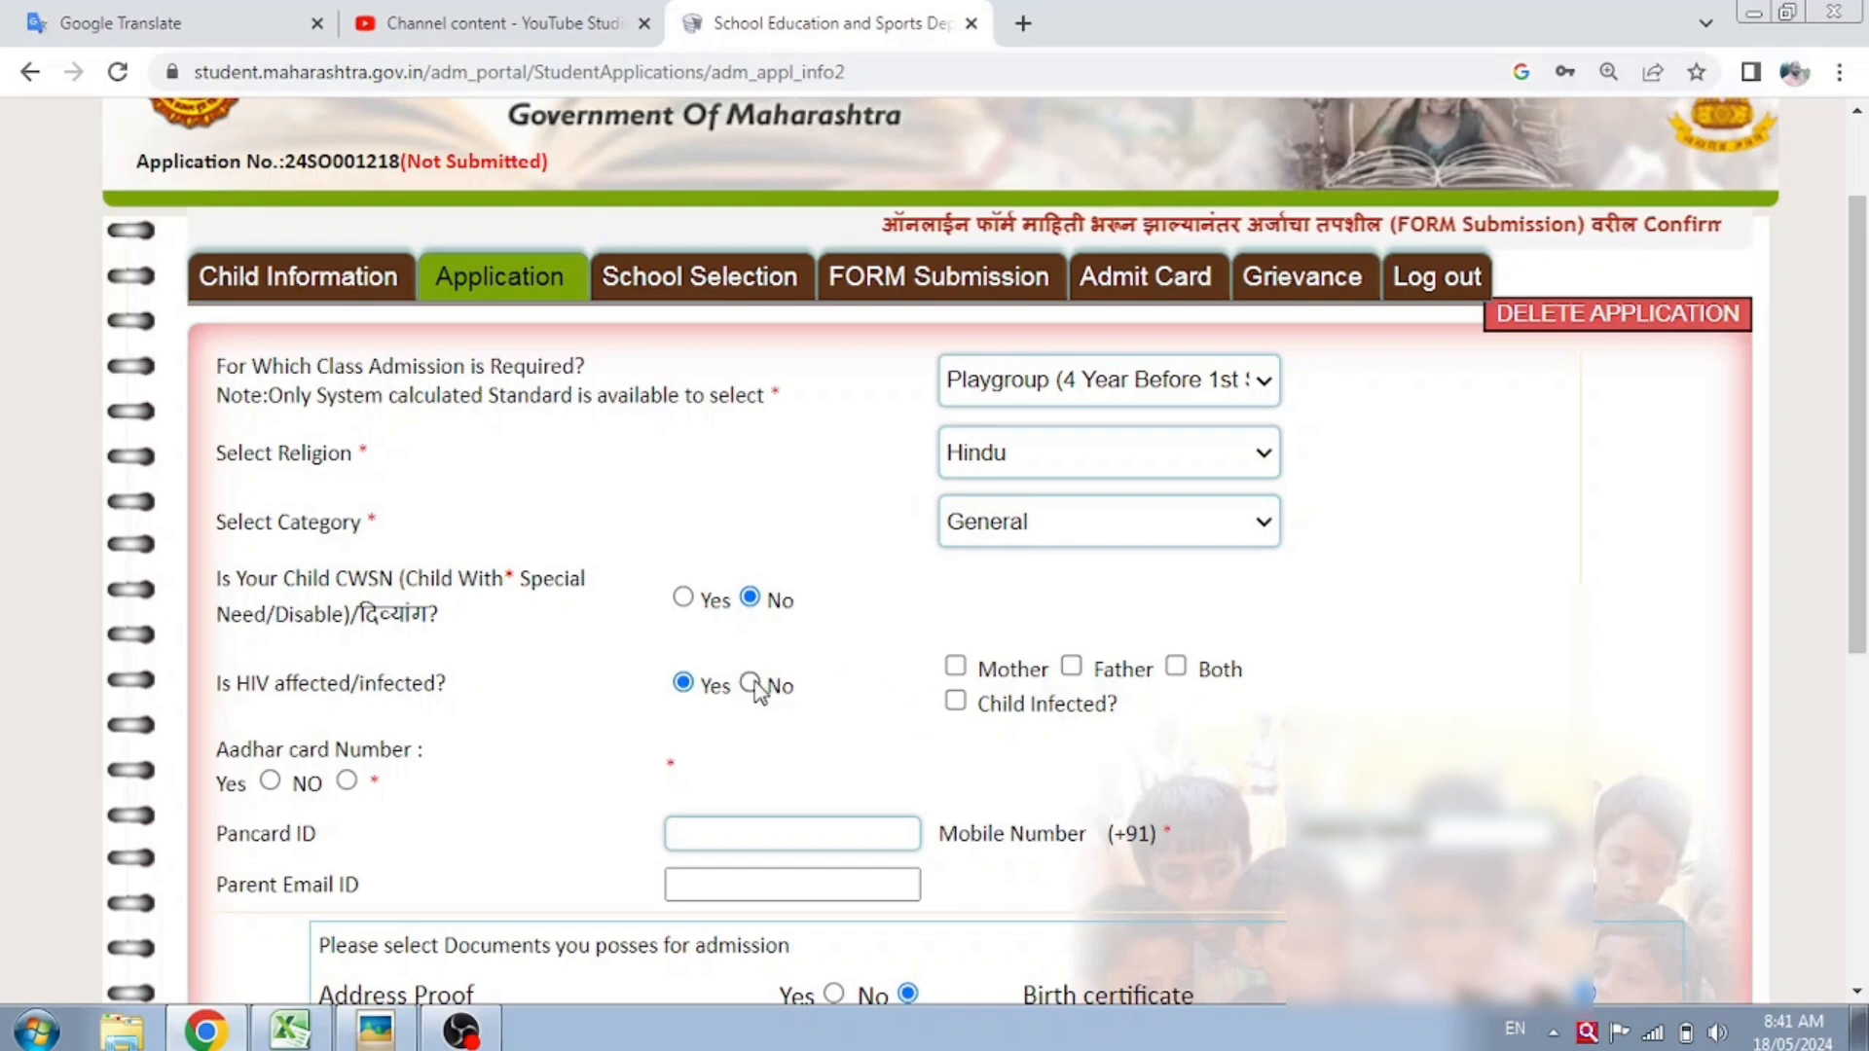
{"action": "left_click_drag", "start_coordinate": [750, 686], "coordinate": [800, 691]}
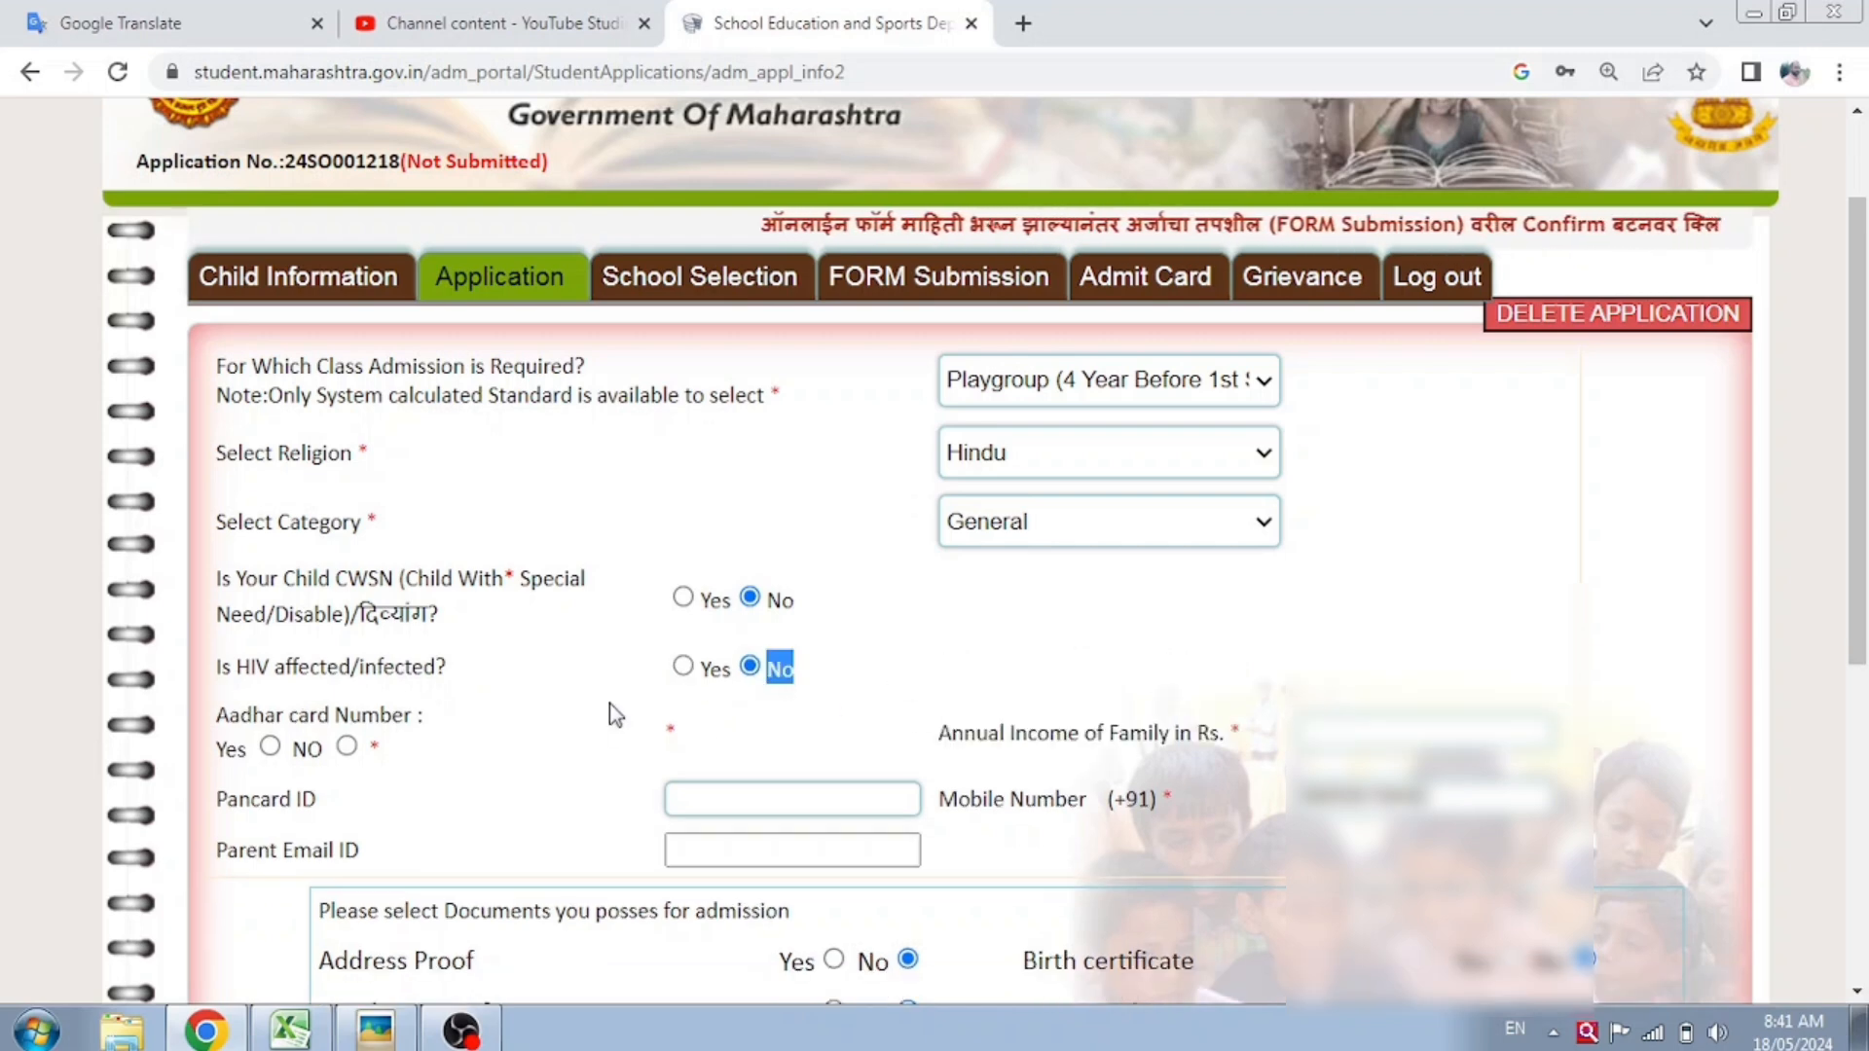
- Answer Yes for the Aadhar card number and enter the family's annual income
{"action": "scroll", "coordinate": [335, 613], "scroll_direction": "down", "scroll_amount": 1}
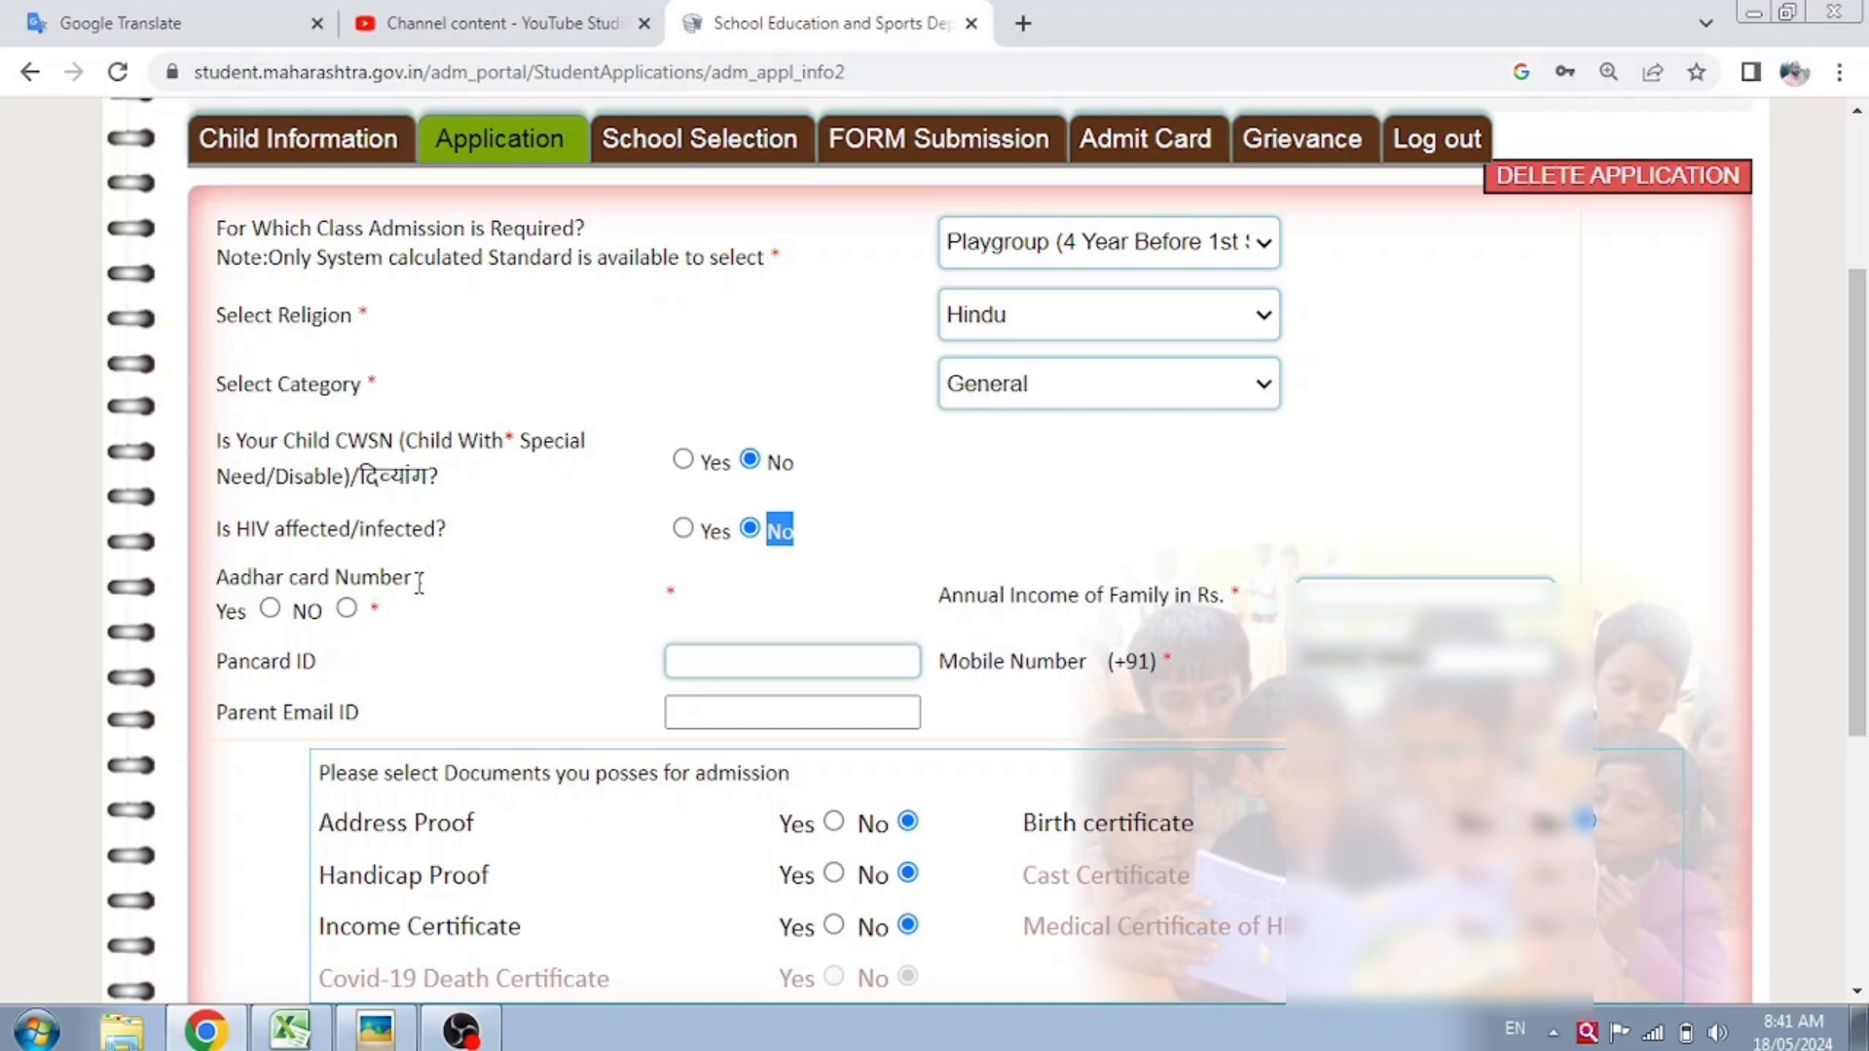
{"action": "left_click", "coordinate": [269, 610]}
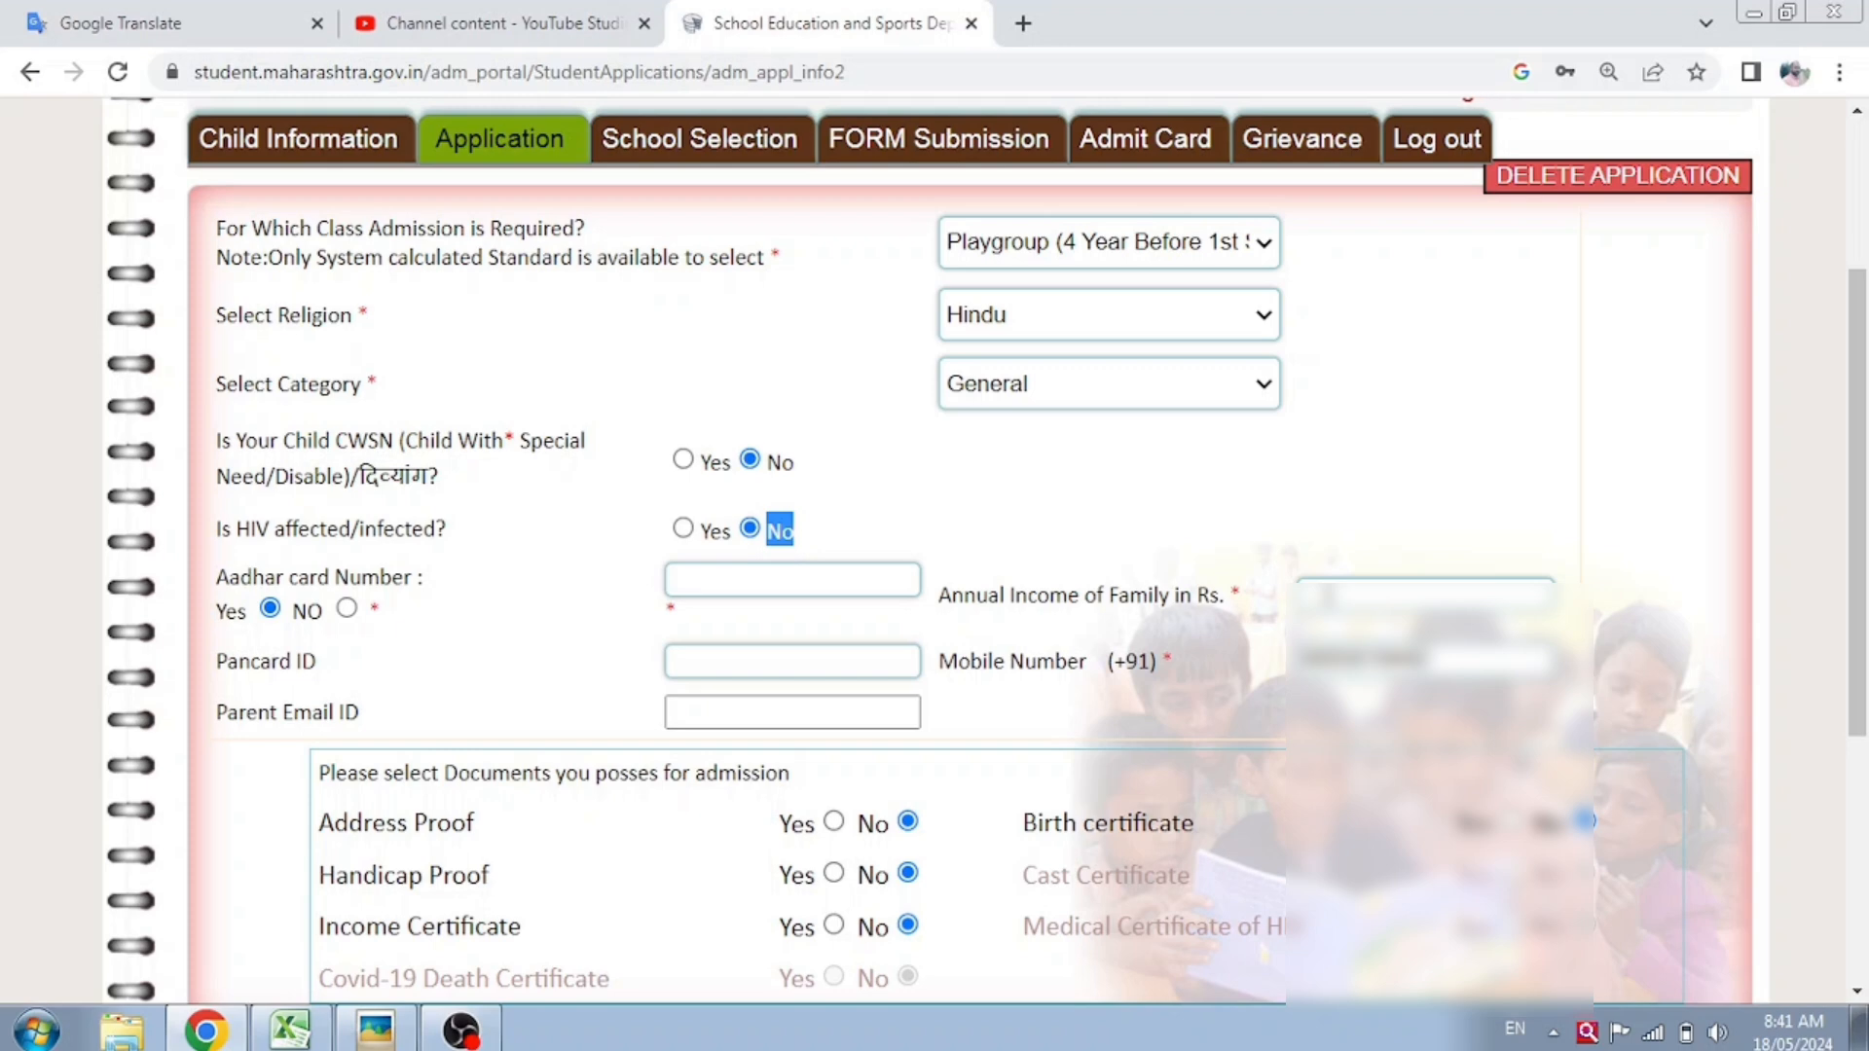
{"action": "key", "text": "Tab"}
{"action": "key", "text": "Tab"}
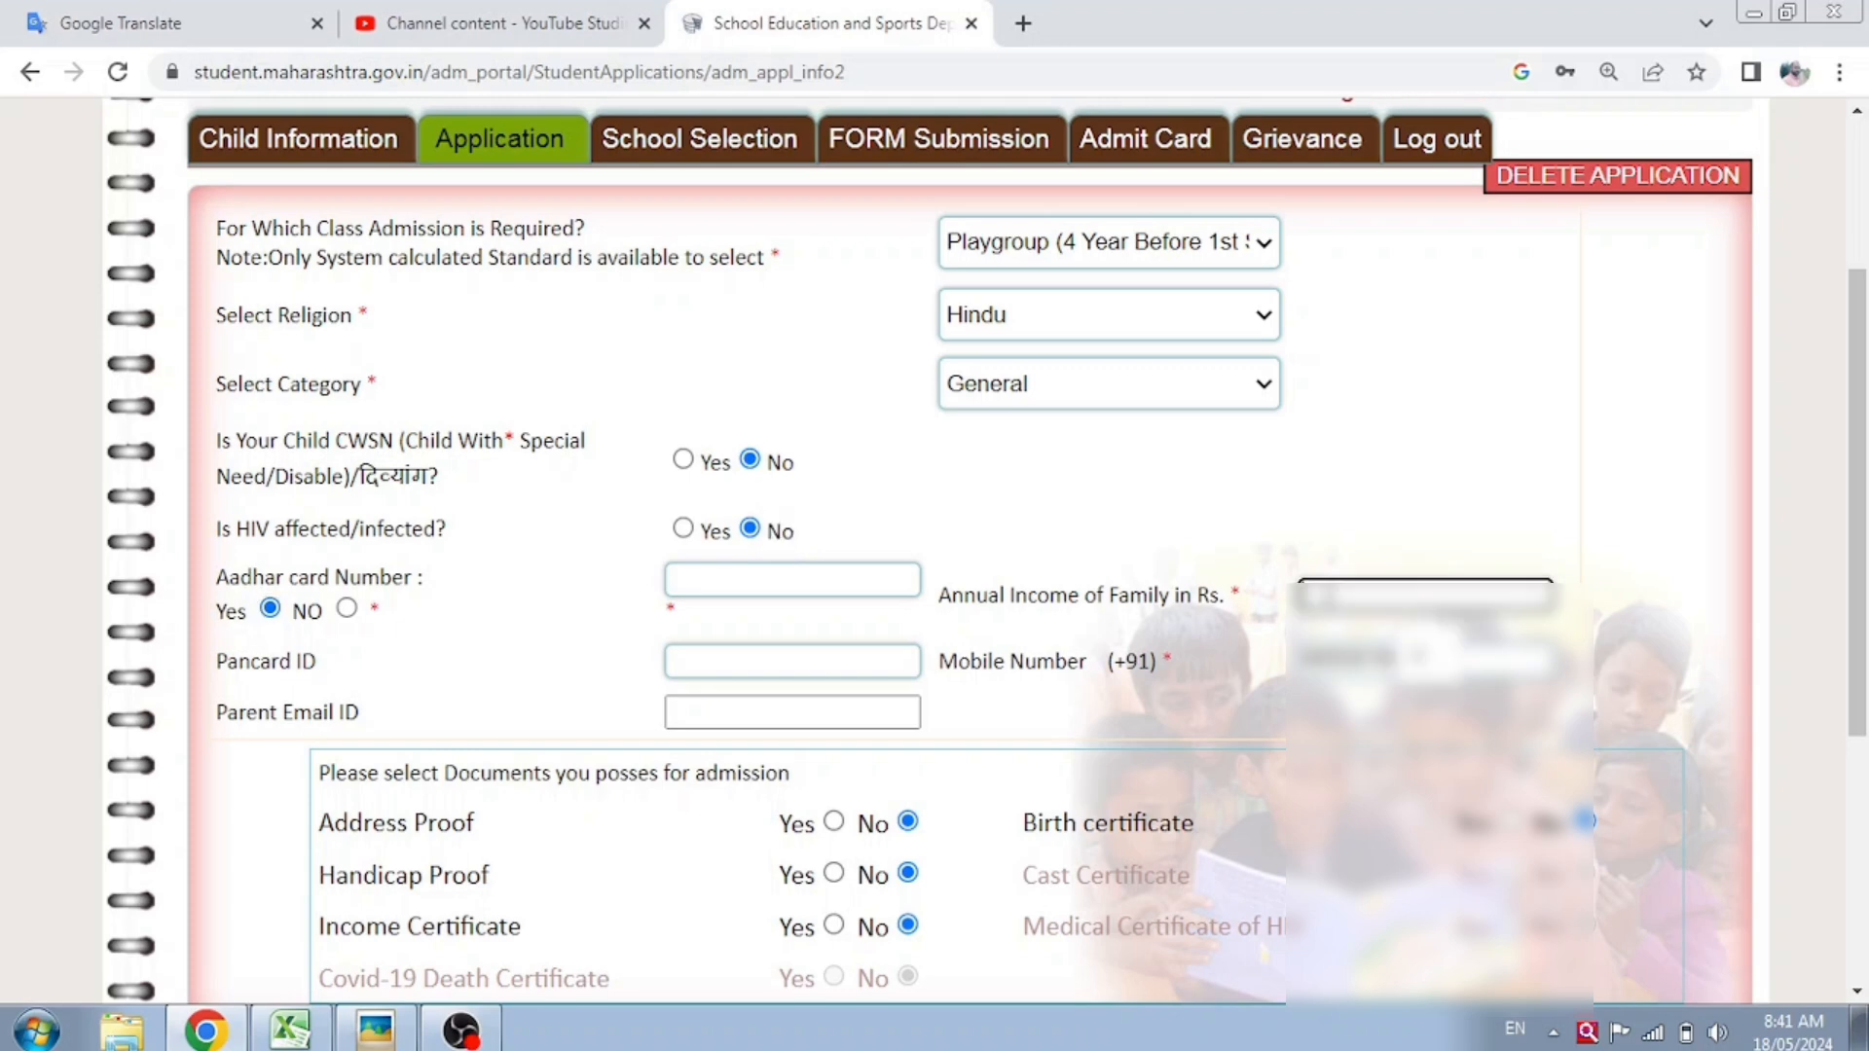
{"action": "type", "text": "100000"}
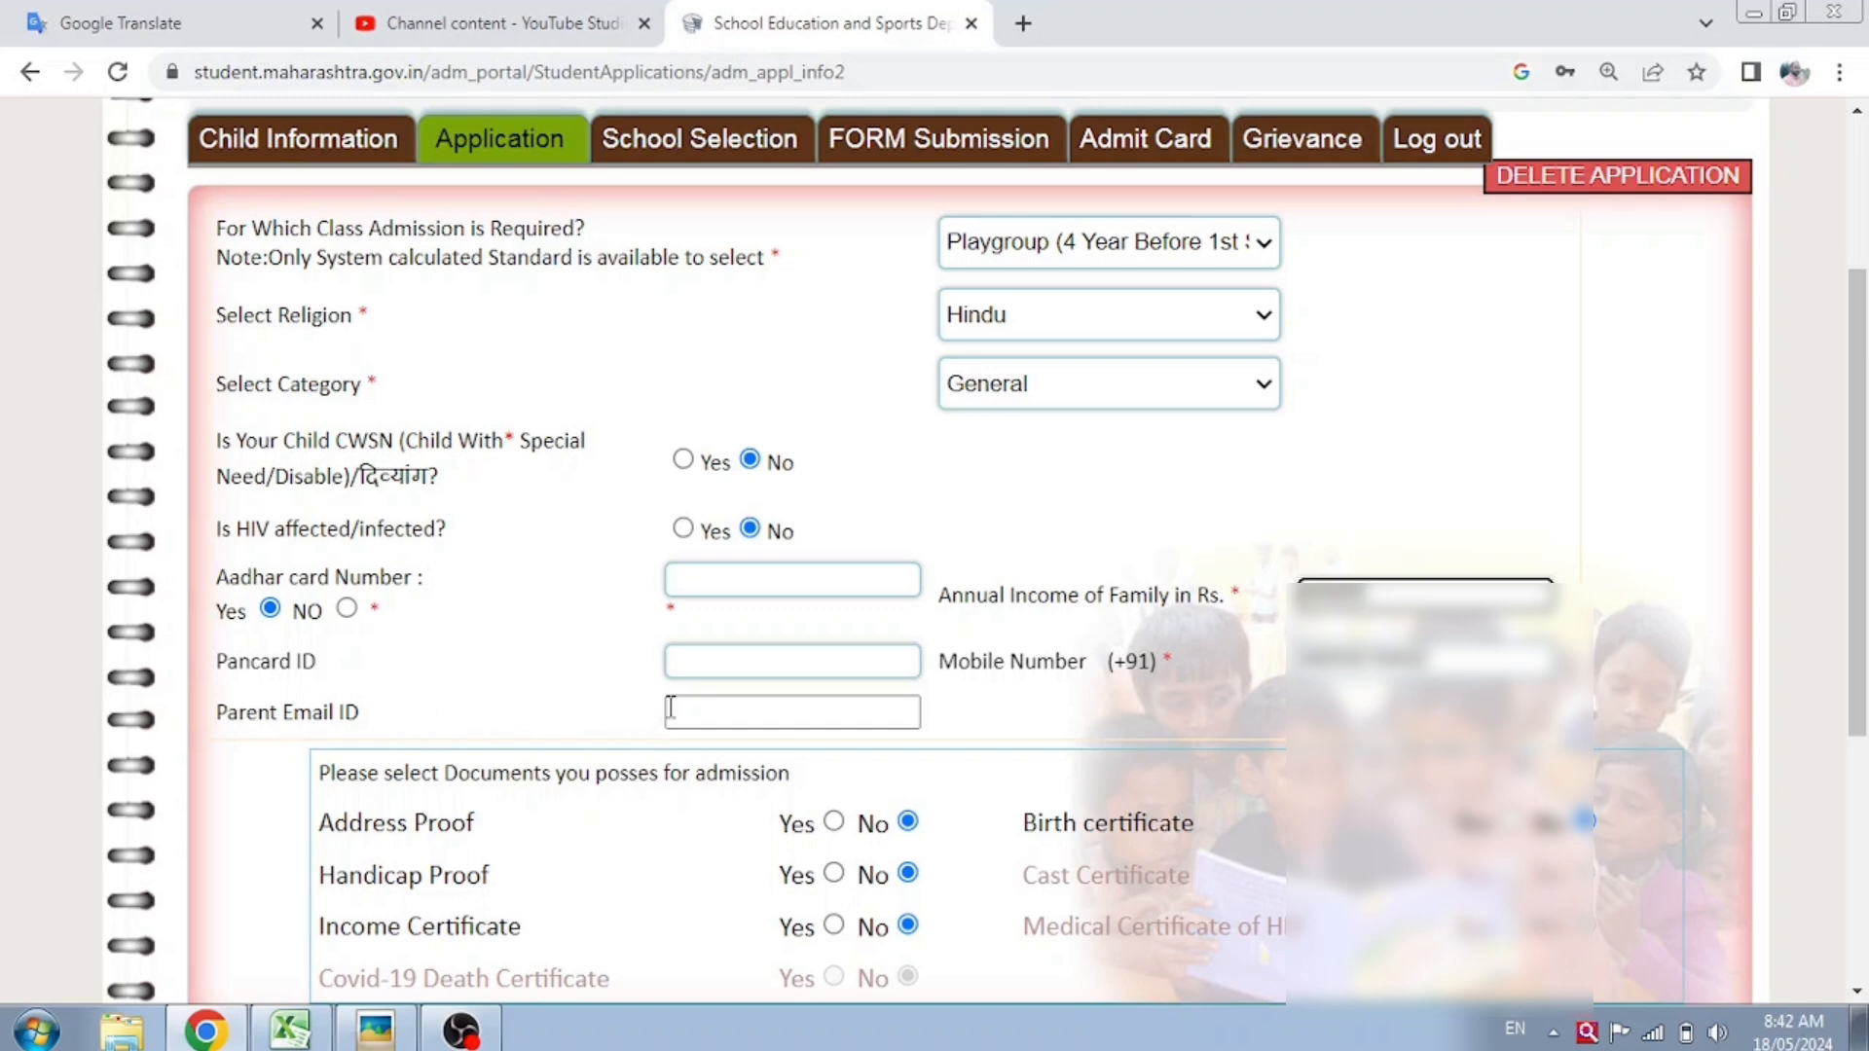
{"action": "left_click", "coordinate": [768, 710]}
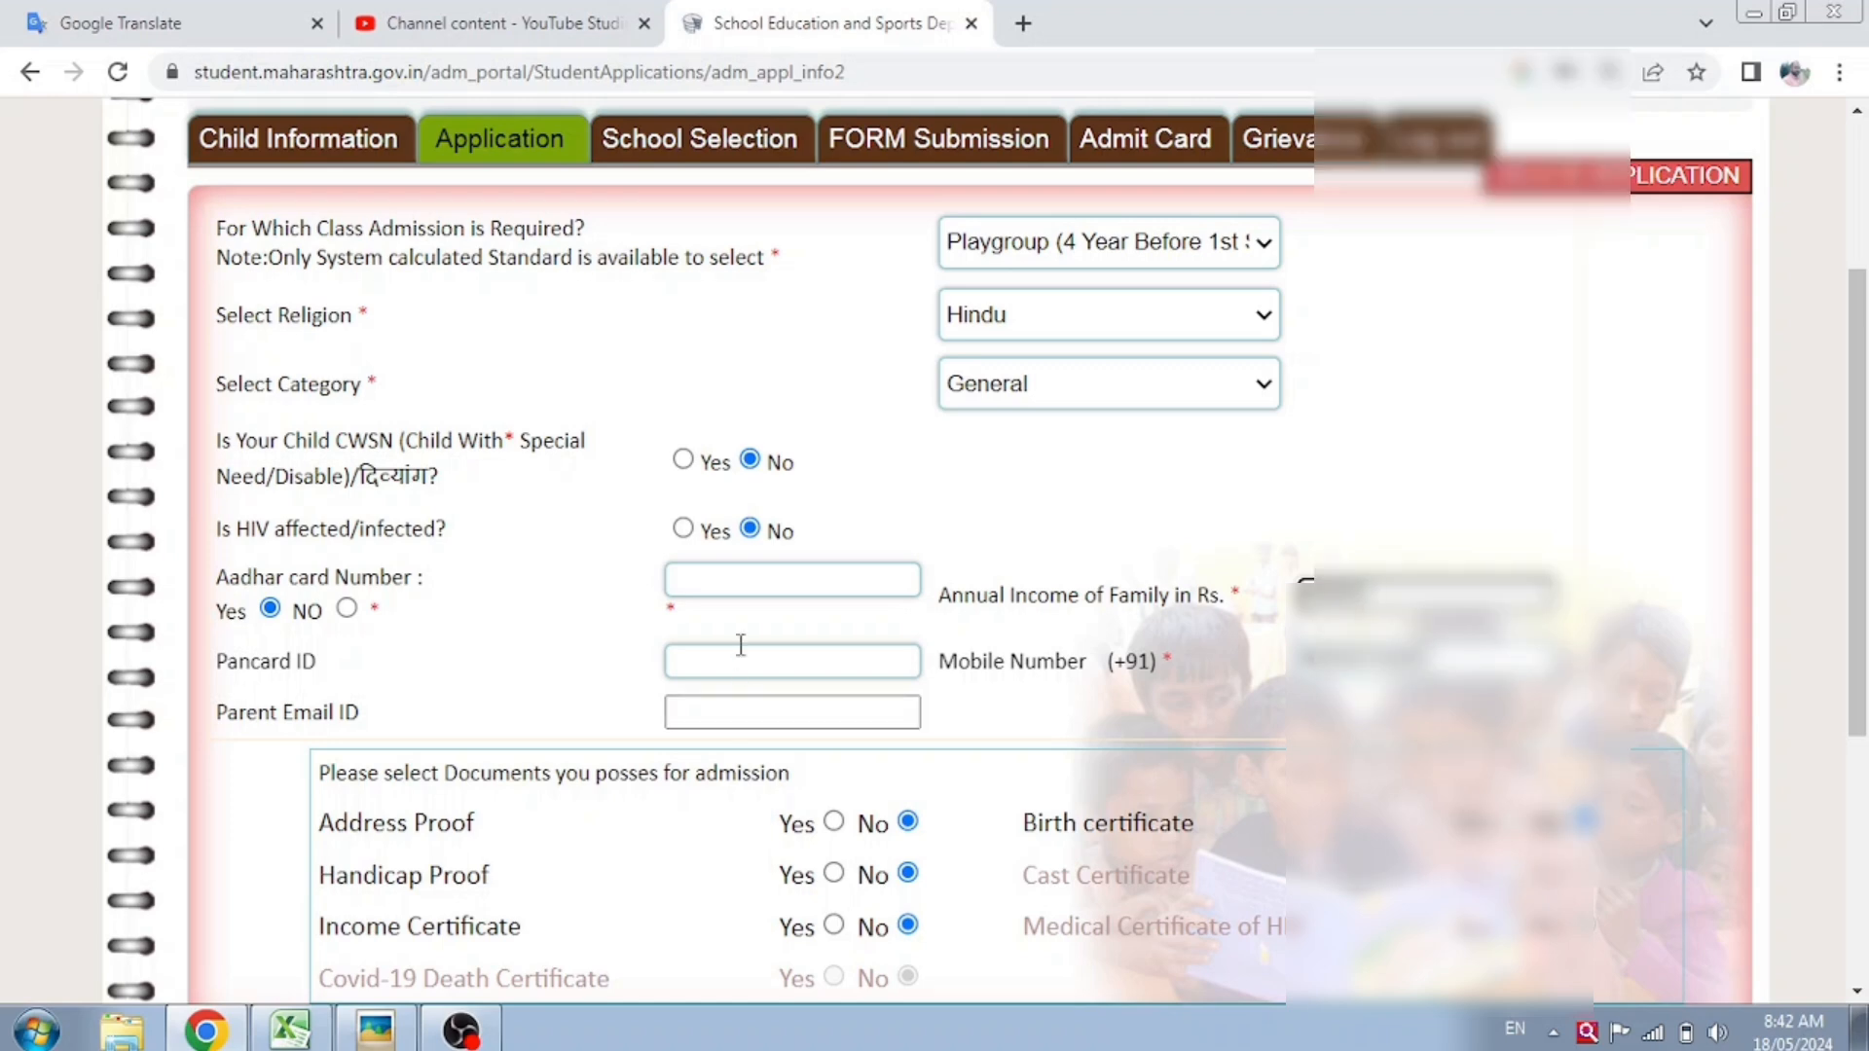
- Mark Address Proof, Income Certificate and Birth certificate as Yes among the documents available for admission
{"action": "scroll", "coordinate": [1042, 784], "scroll_direction": "down", "scroll_amount": 3}
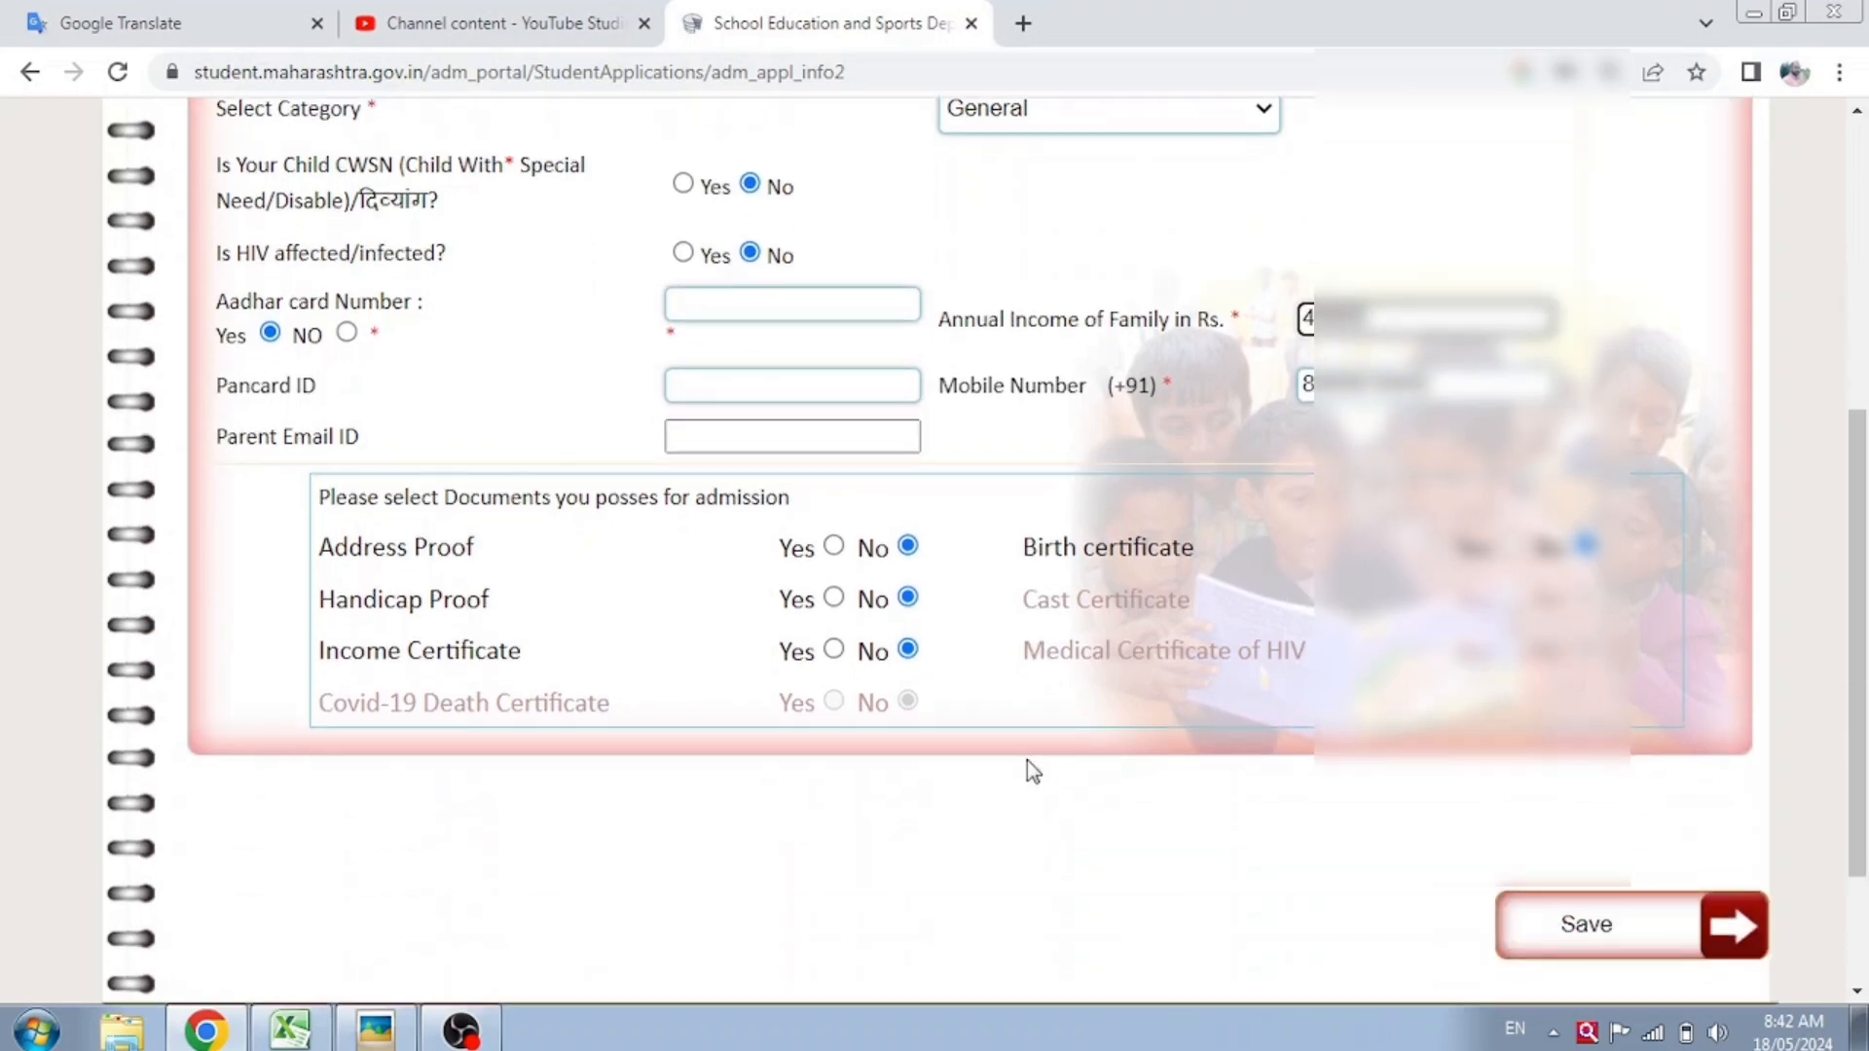
{"action": "left_click", "coordinate": [833, 545]}
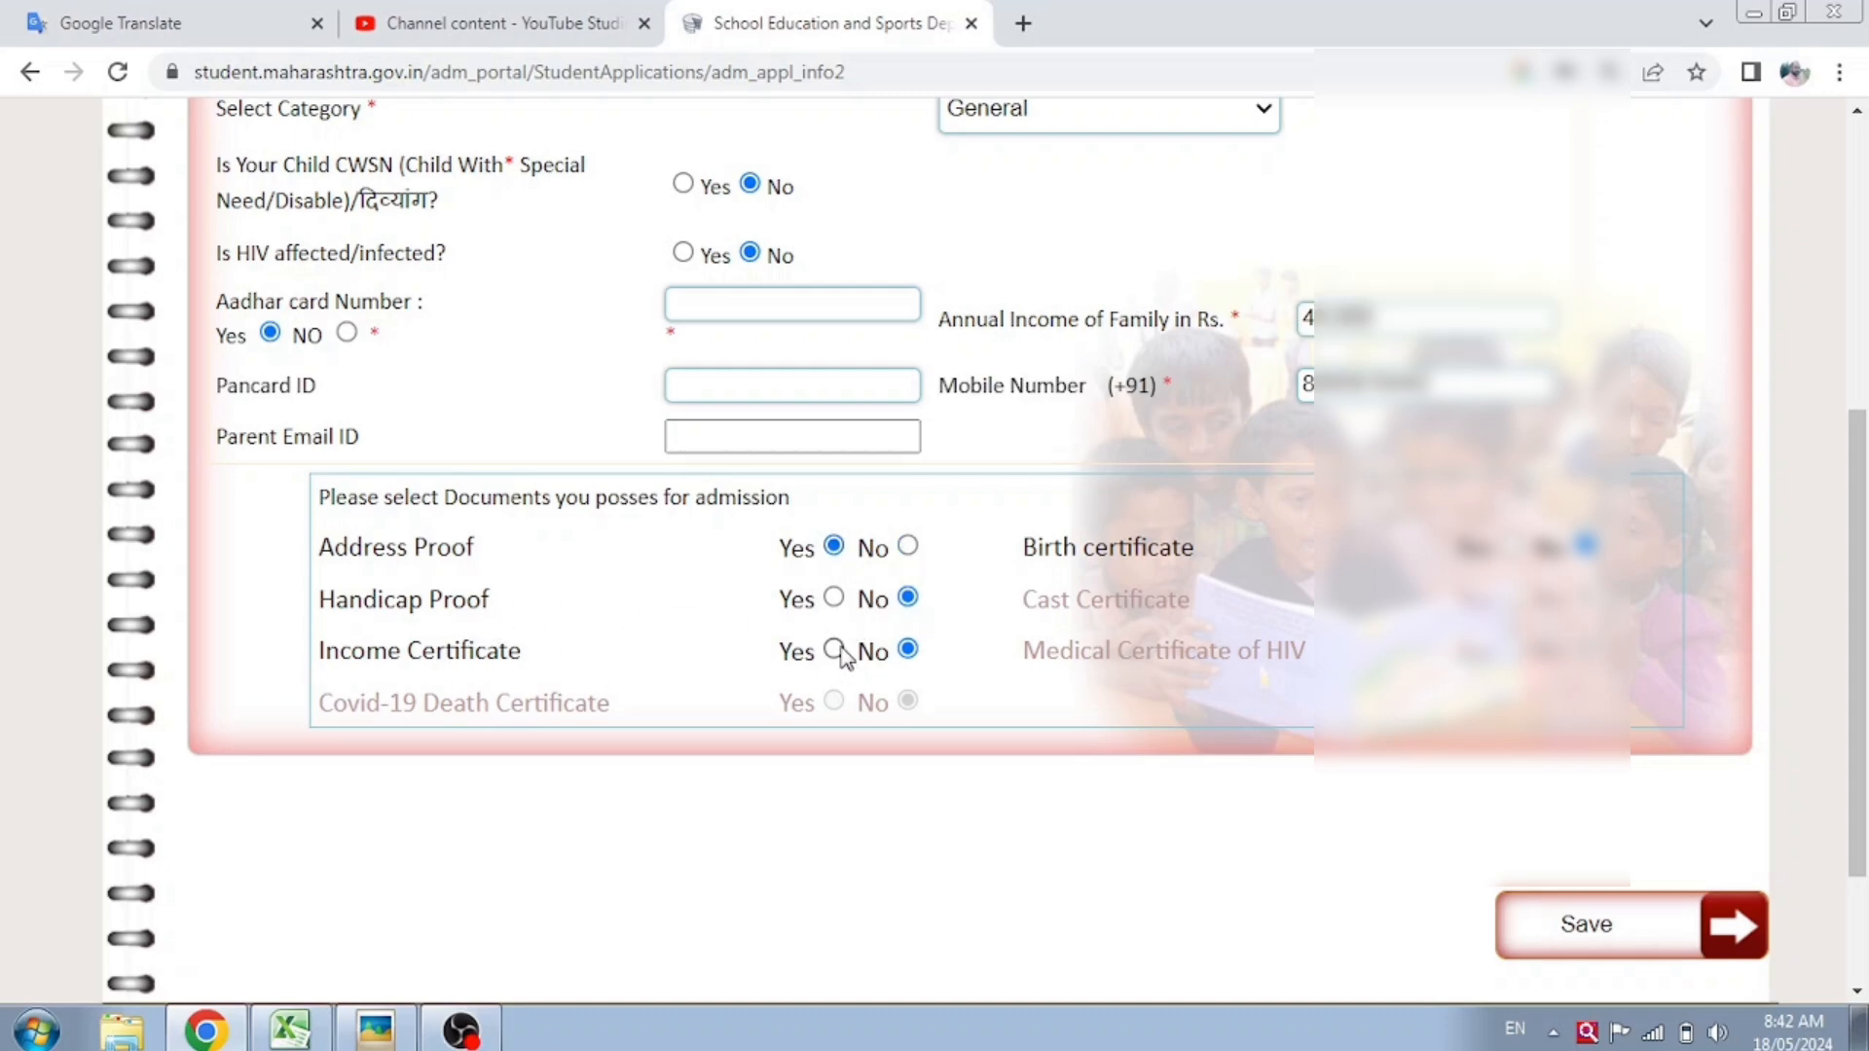
{"action": "left_click", "coordinate": [835, 650]}
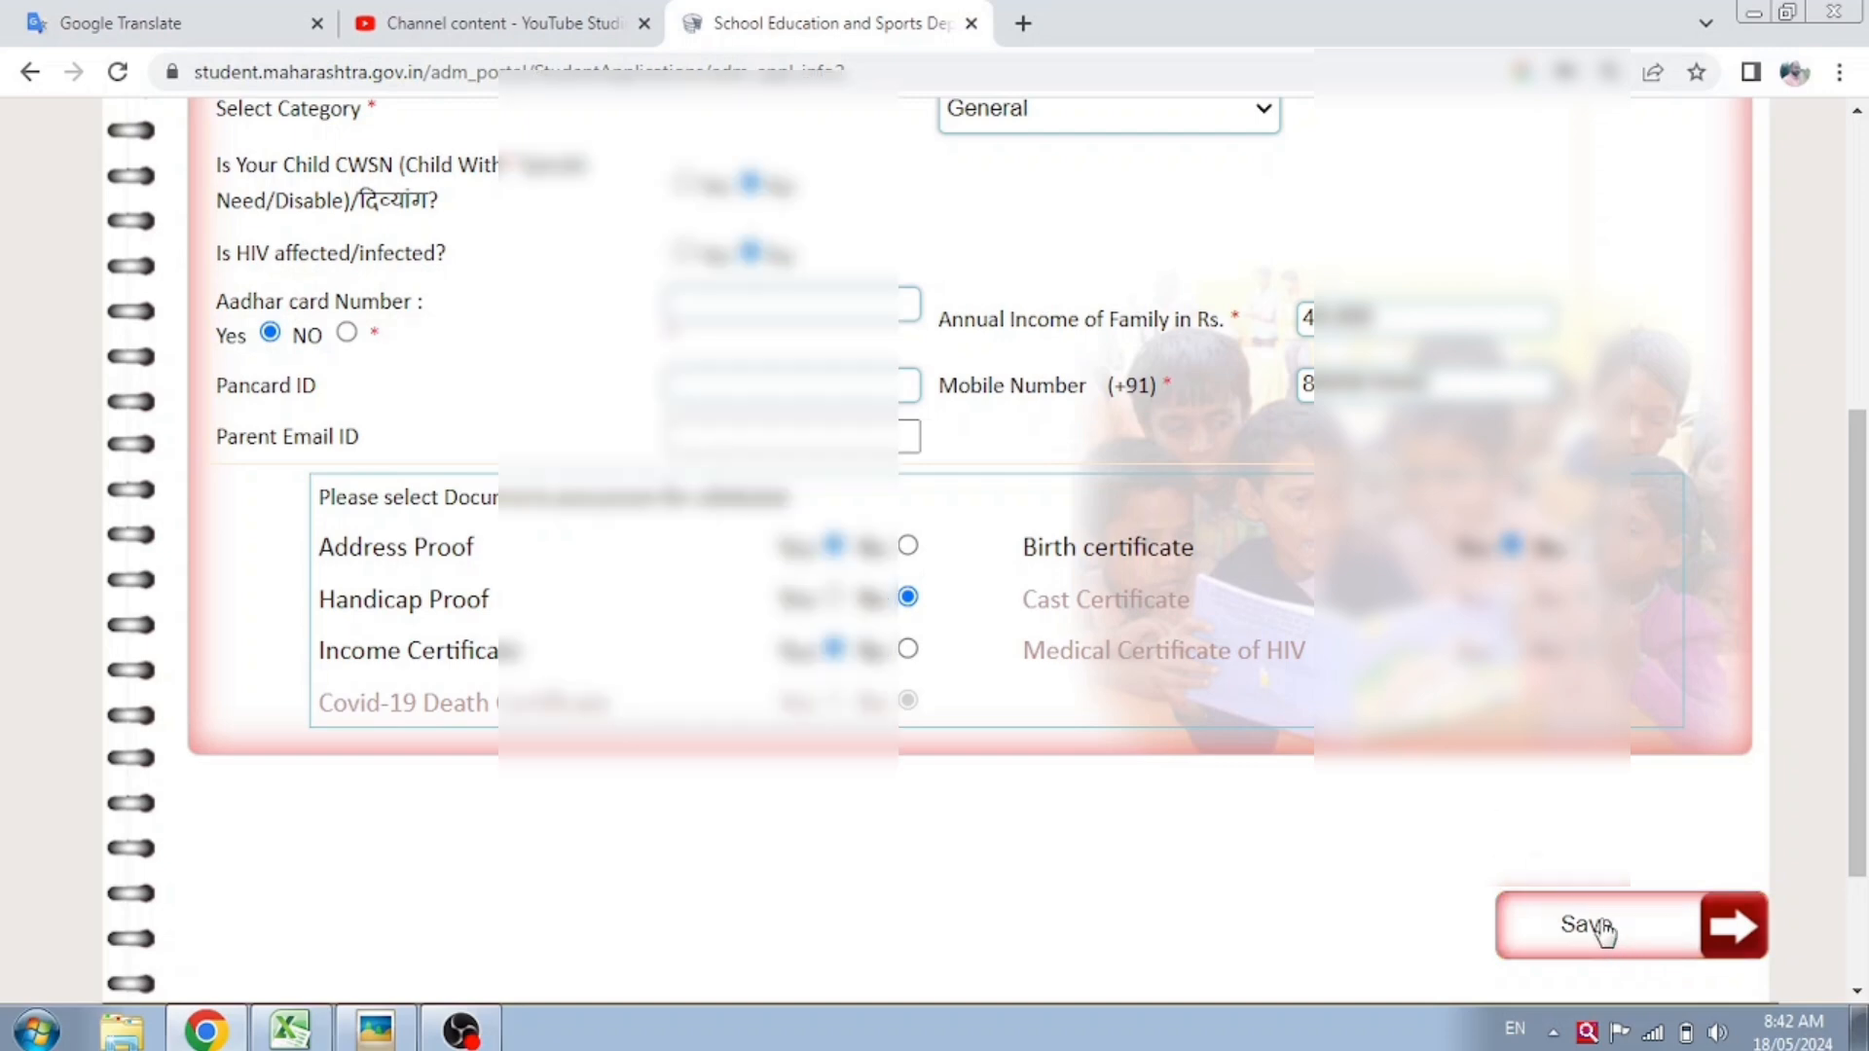
- Save the application details and accept the resulting message
{"action": "left_click", "coordinate": [1520, 905]}
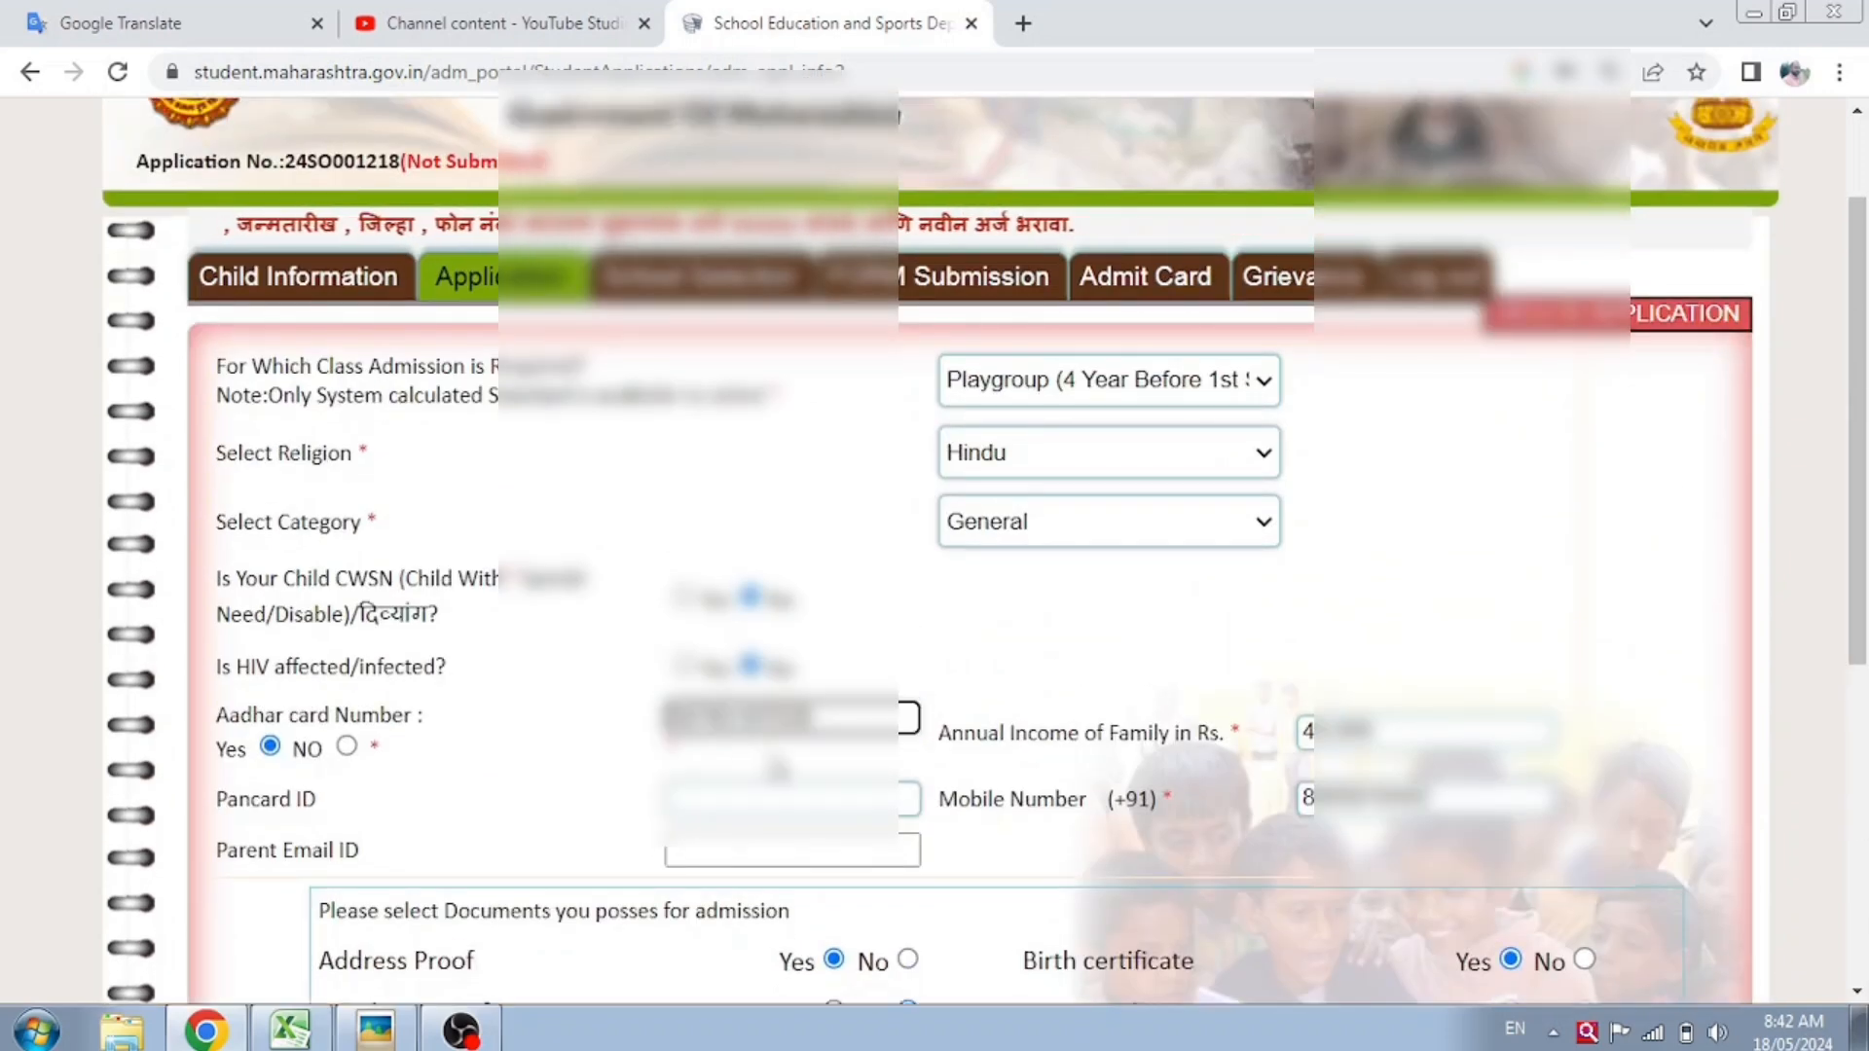
{"action": "scroll", "coordinate": [779, 769], "scroll_direction": "down", "scroll_amount": 6}
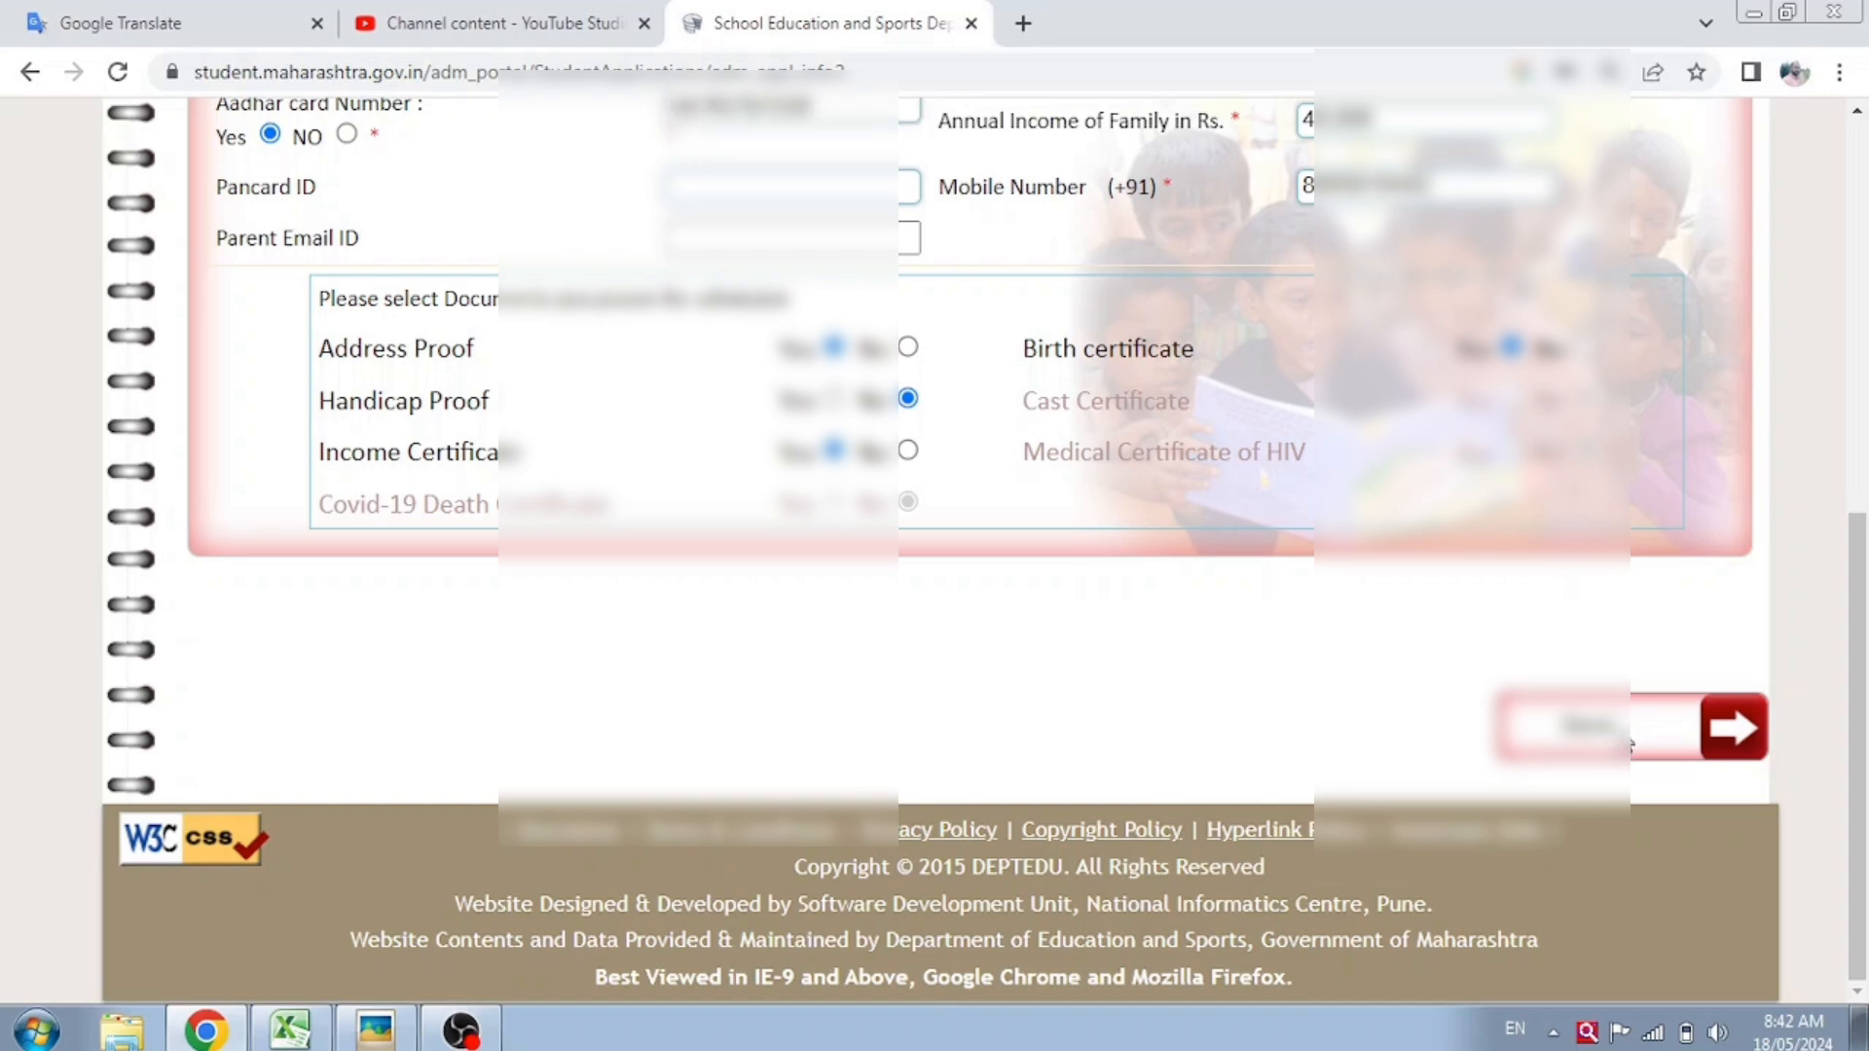
{"action": "left_click", "coordinate": [1627, 743]}
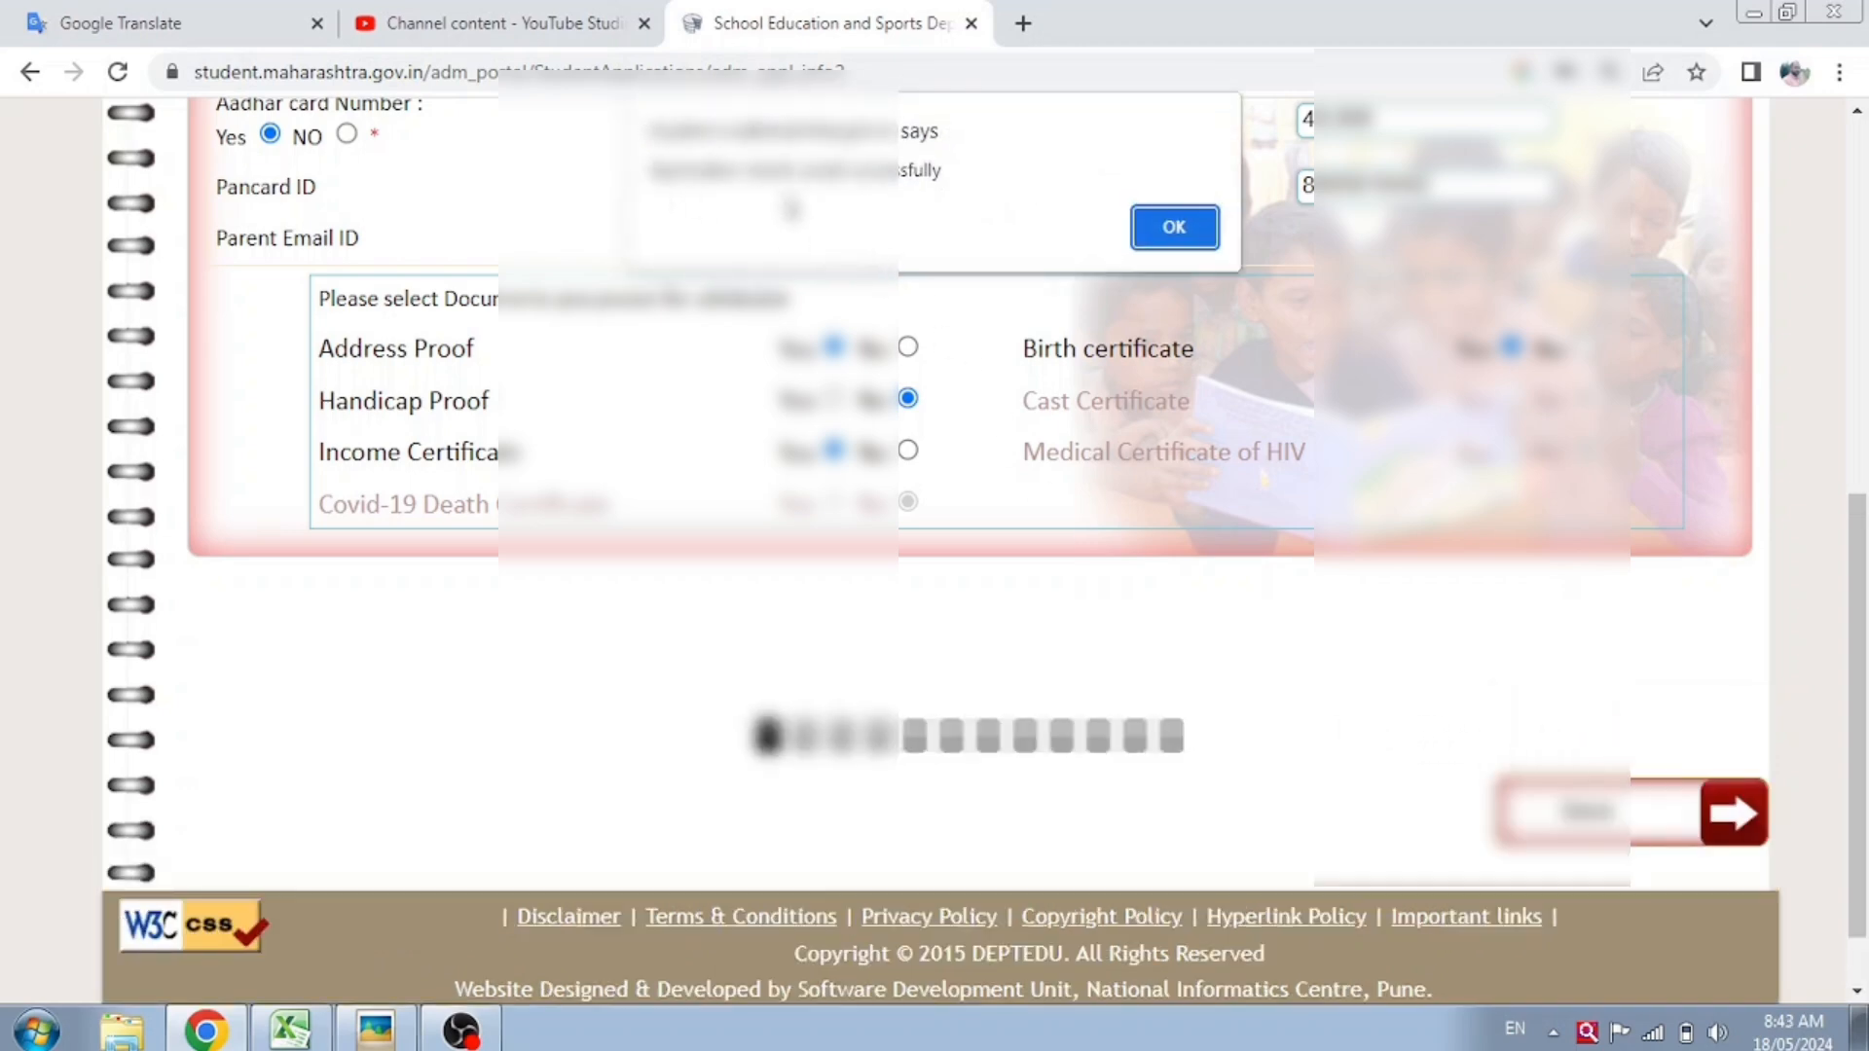
{"action": "left_click", "coordinate": [1171, 234]}
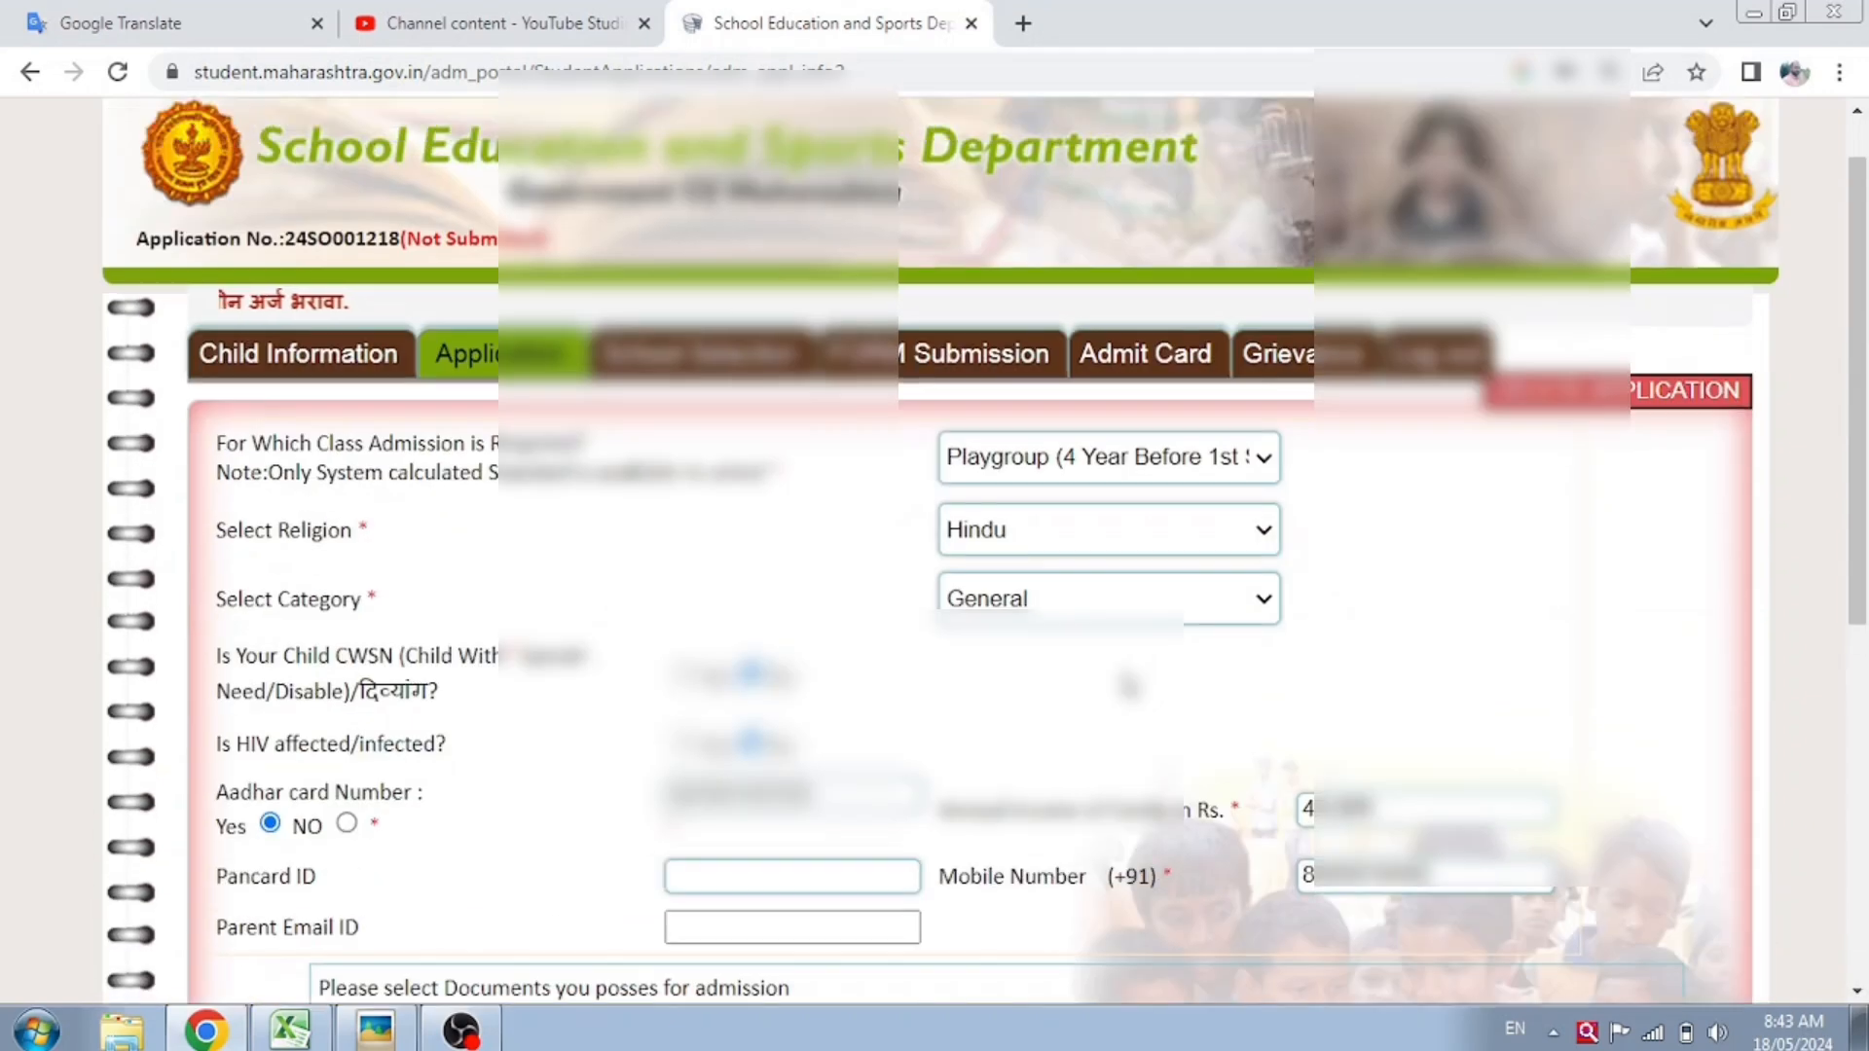
- Open the school selection and review the eligible and not eligible schools within 1 km
{"action": "left_click", "coordinate": [699, 360]}
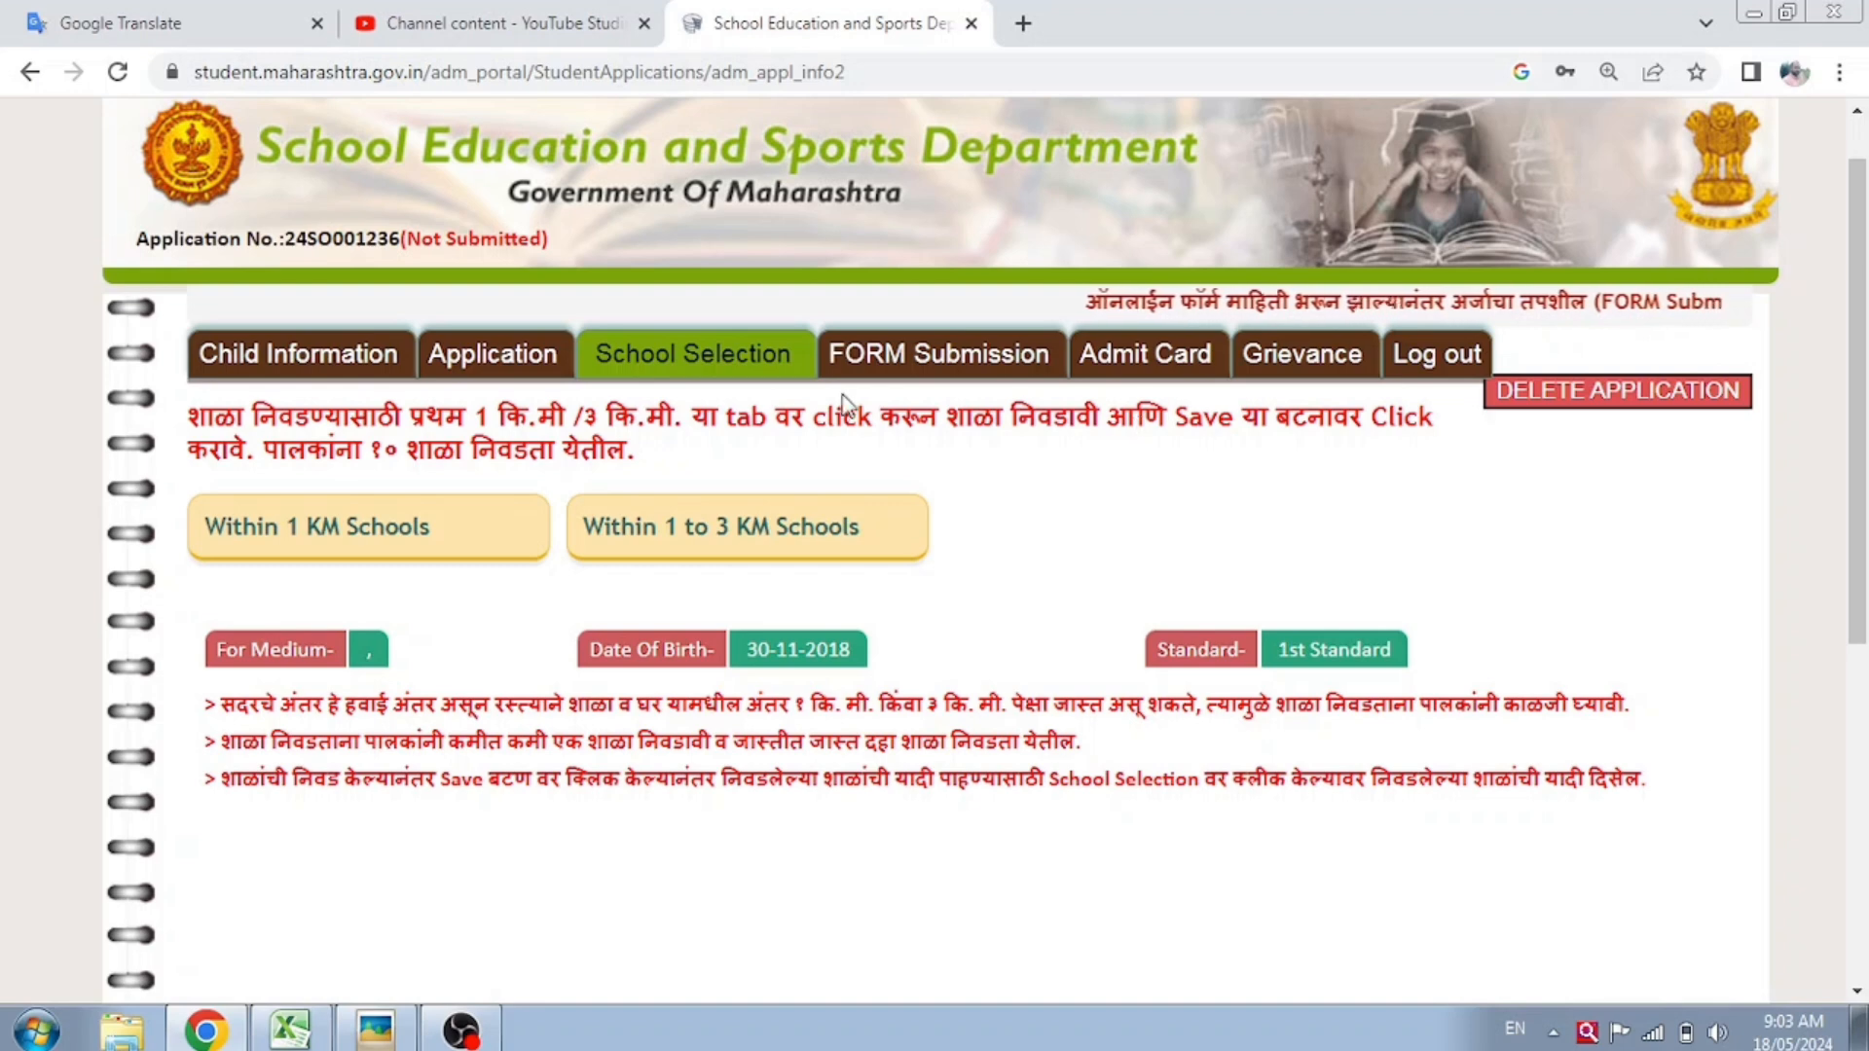
{"action": "left_click", "coordinate": [351, 521]}
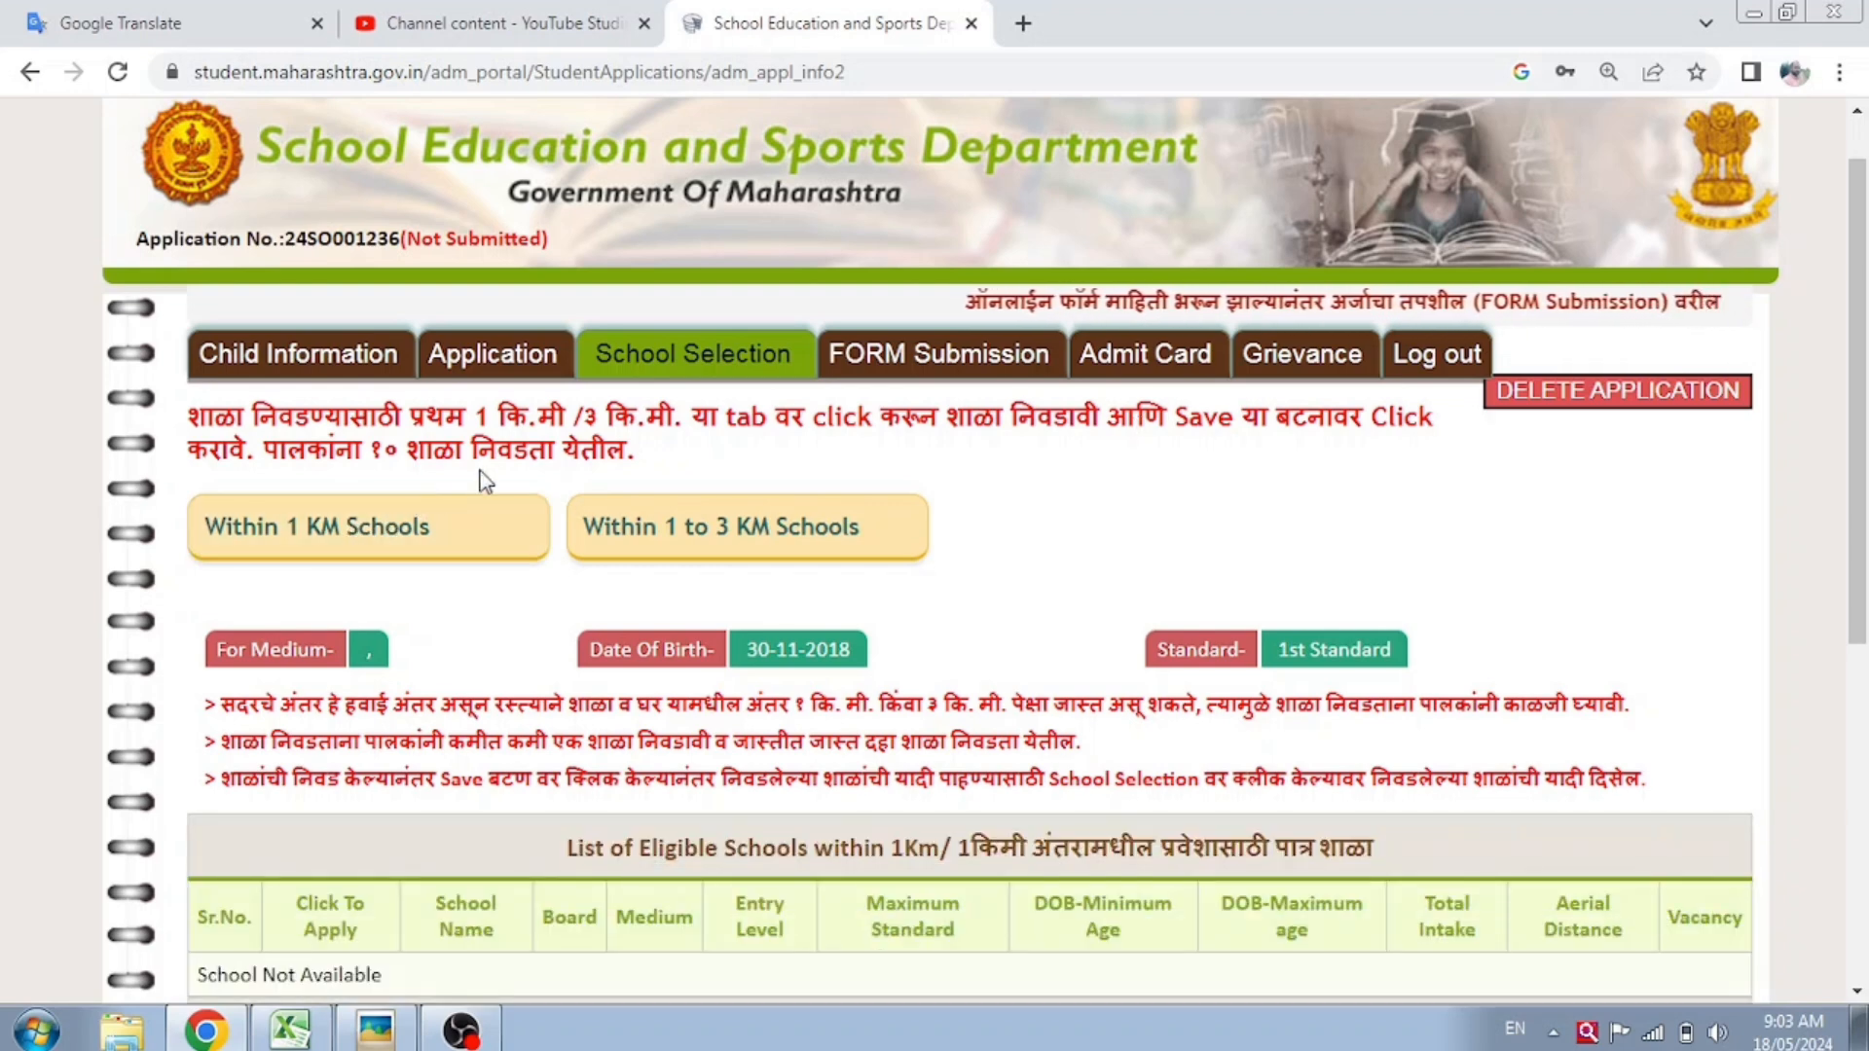
{"action": "scroll", "coordinate": [505, 463], "scroll_direction": "down", "scroll_amount": 4}
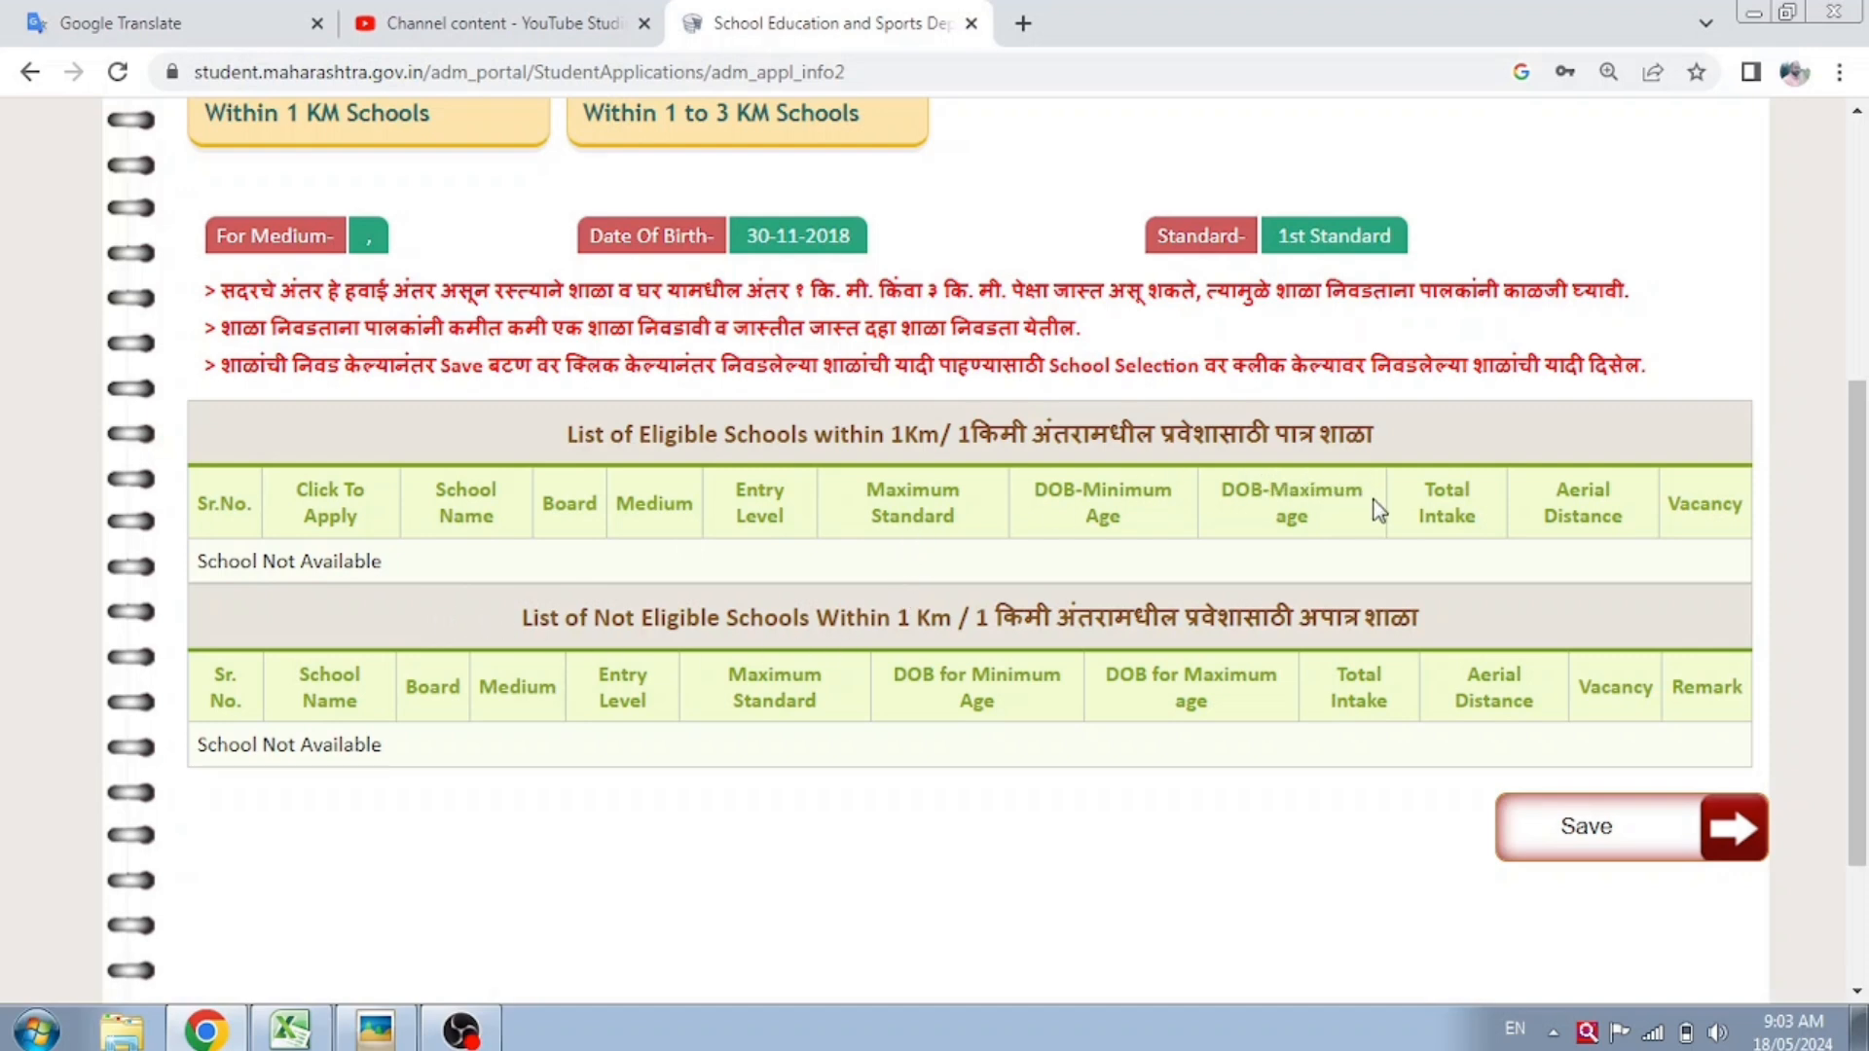
{"action": "scroll", "coordinate": [817, 574], "scroll_direction": "up", "scroll_amount": 2}
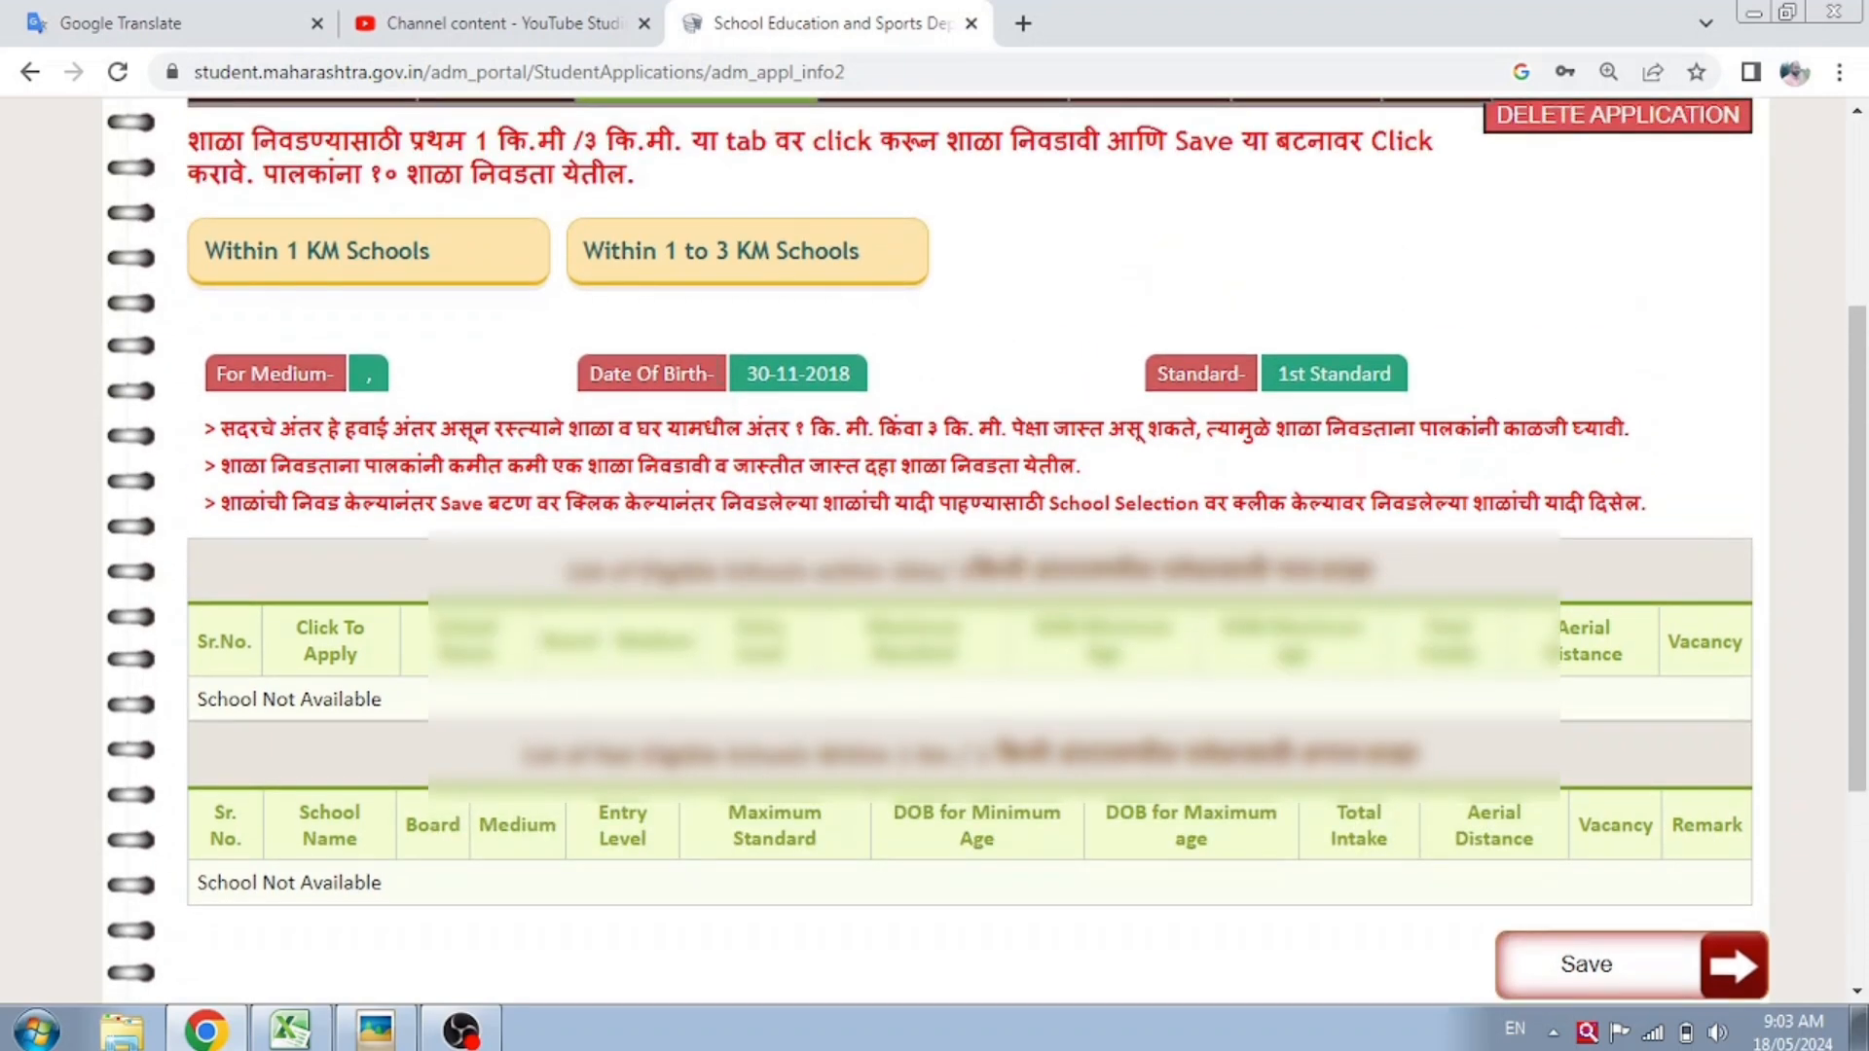
- List the schools within 1 to 3 km, select the first eligible school, save the selection and accept the message
{"action": "left_click", "coordinate": [701, 263]}
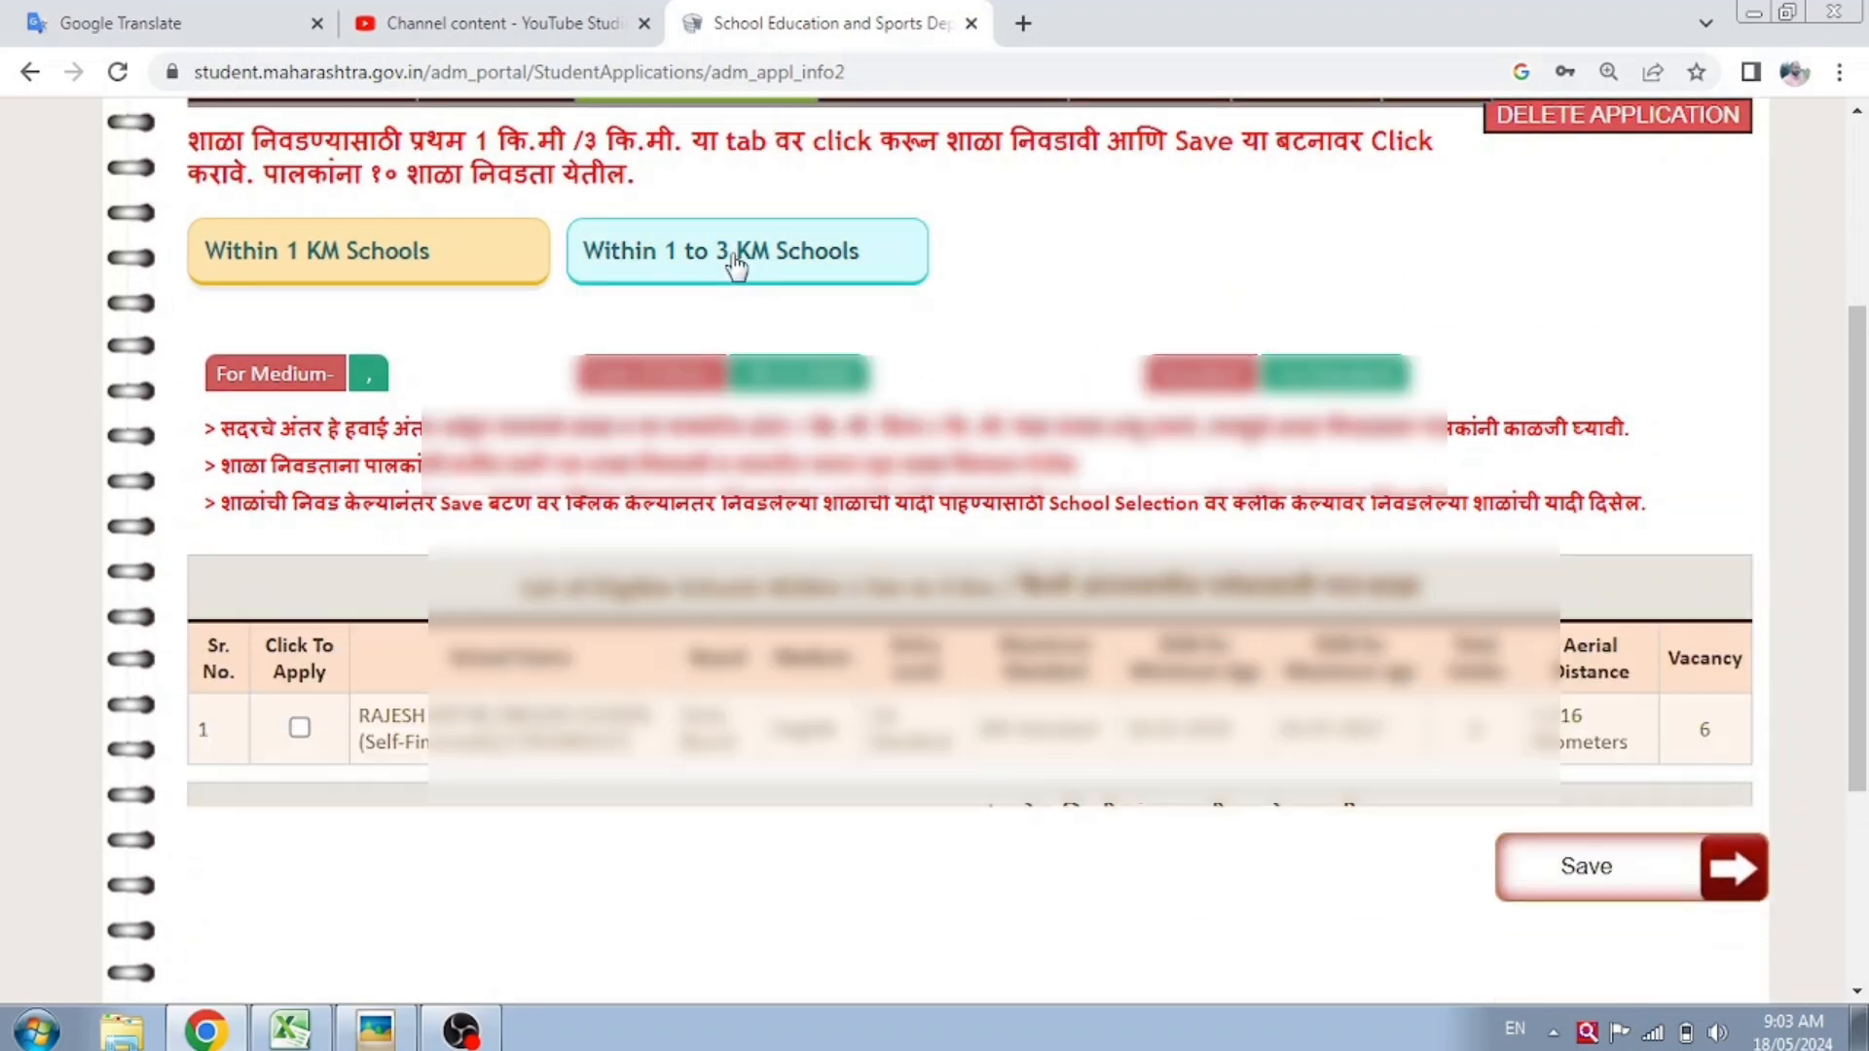
{"action": "scroll", "coordinate": [335, 498], "scroll_direction": "down", "scroll_amount": 4}
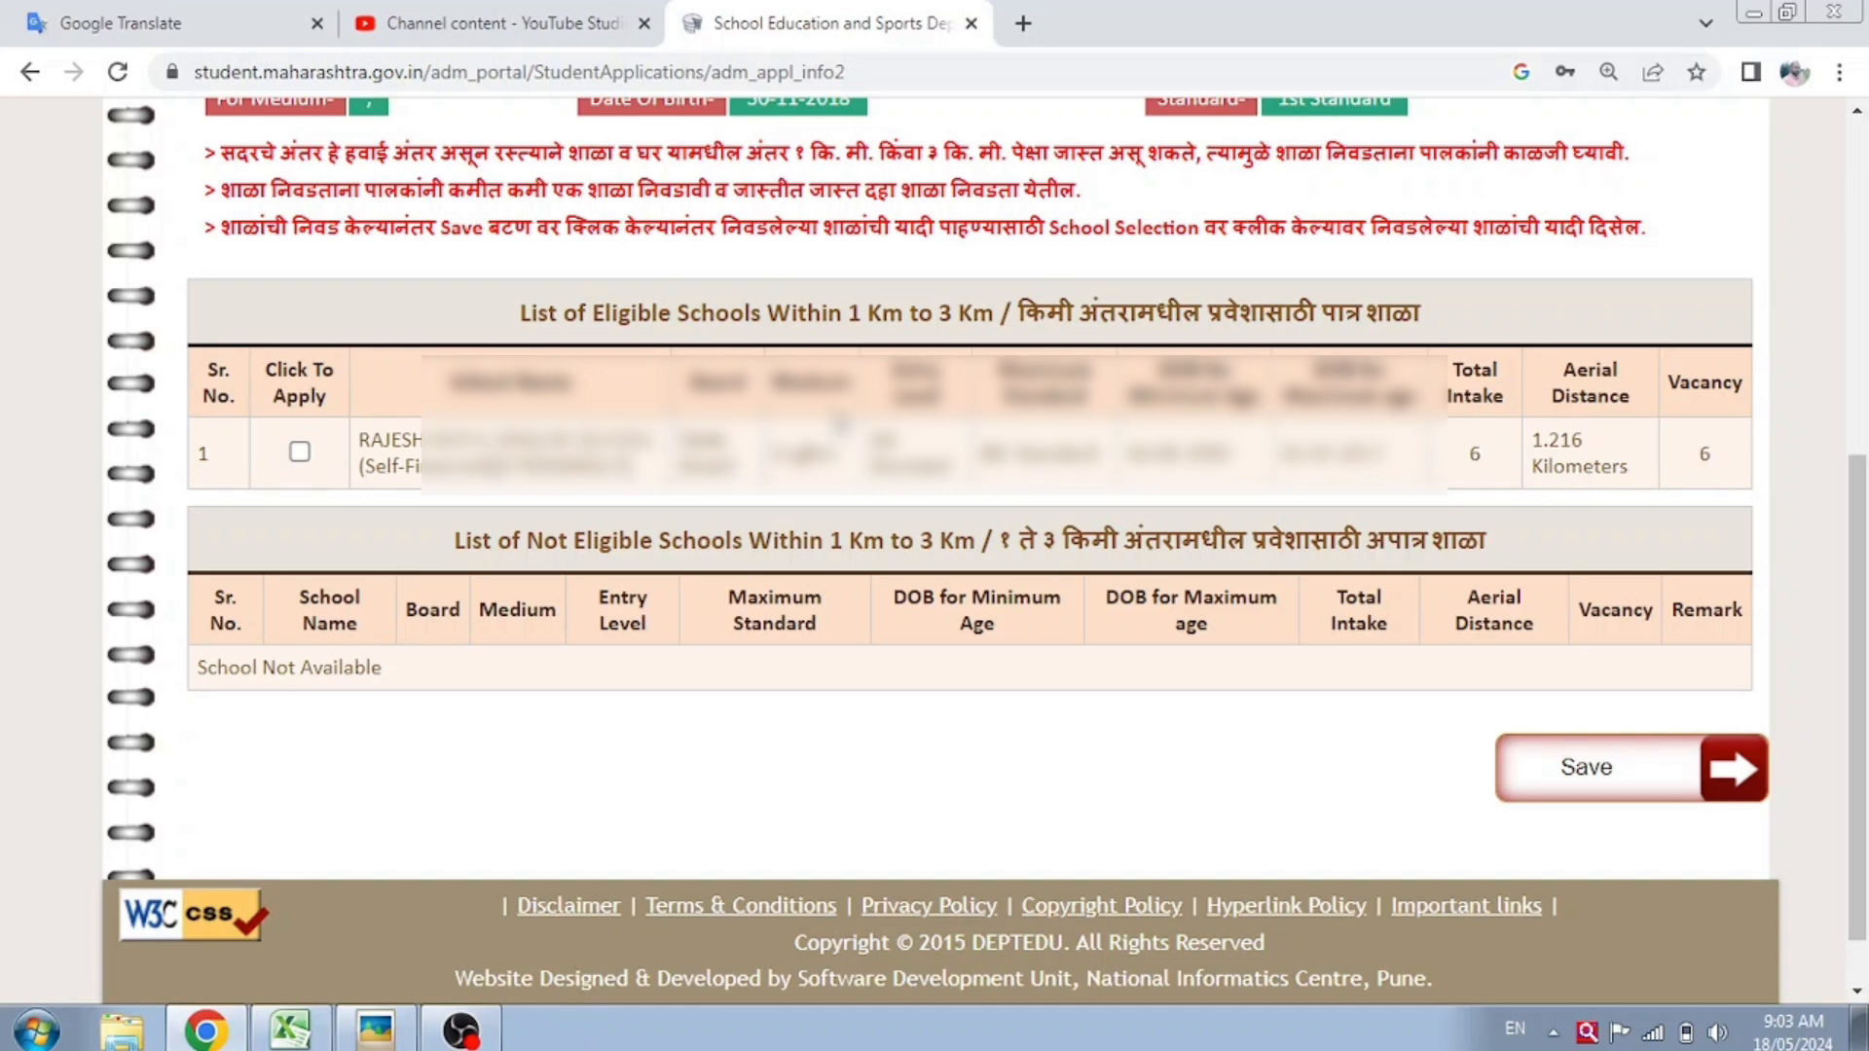
{"action": "left_click", "coordinate": [300, 453]}
{"action": "left_click", "coordinate": [301, 458]}
{"action": "left_click", "coordinate": [301, 453]}
{"action": "left_click", "coordinate": [1606, 771]}
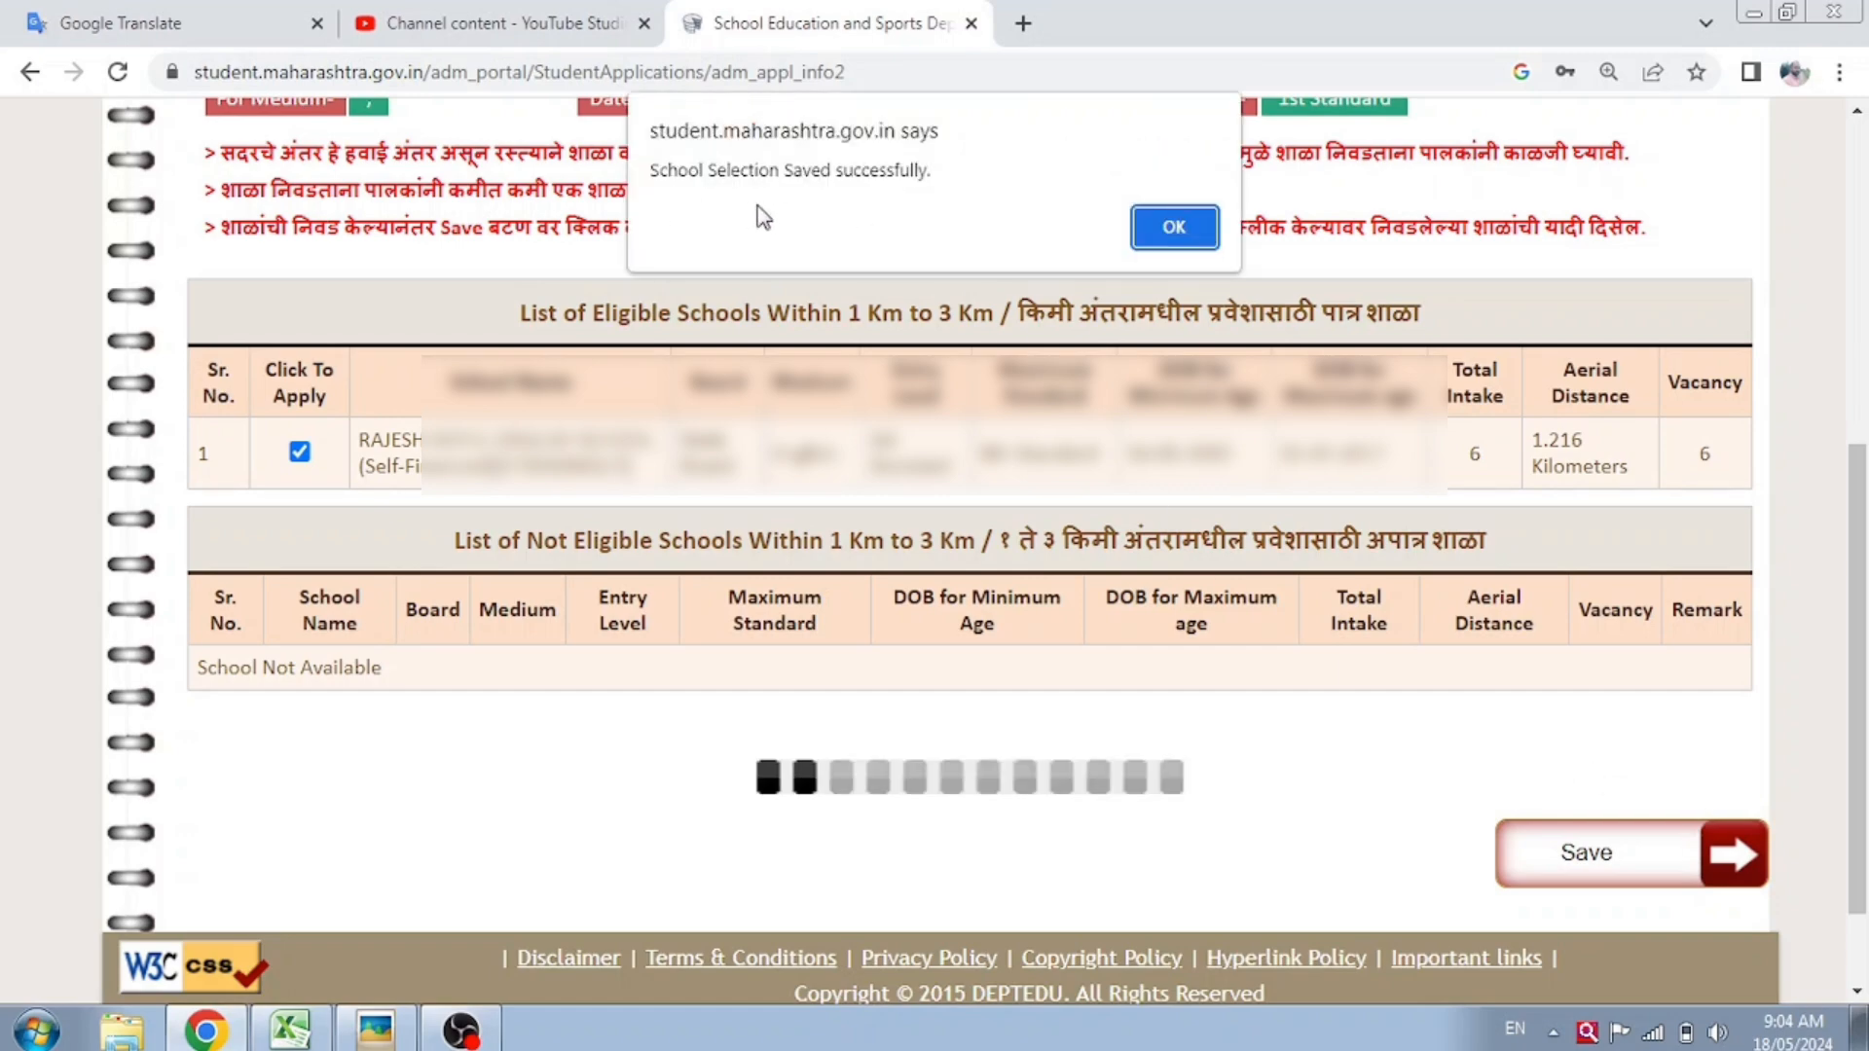
{"action": "left_click", "coordinate": [1173, 230]}
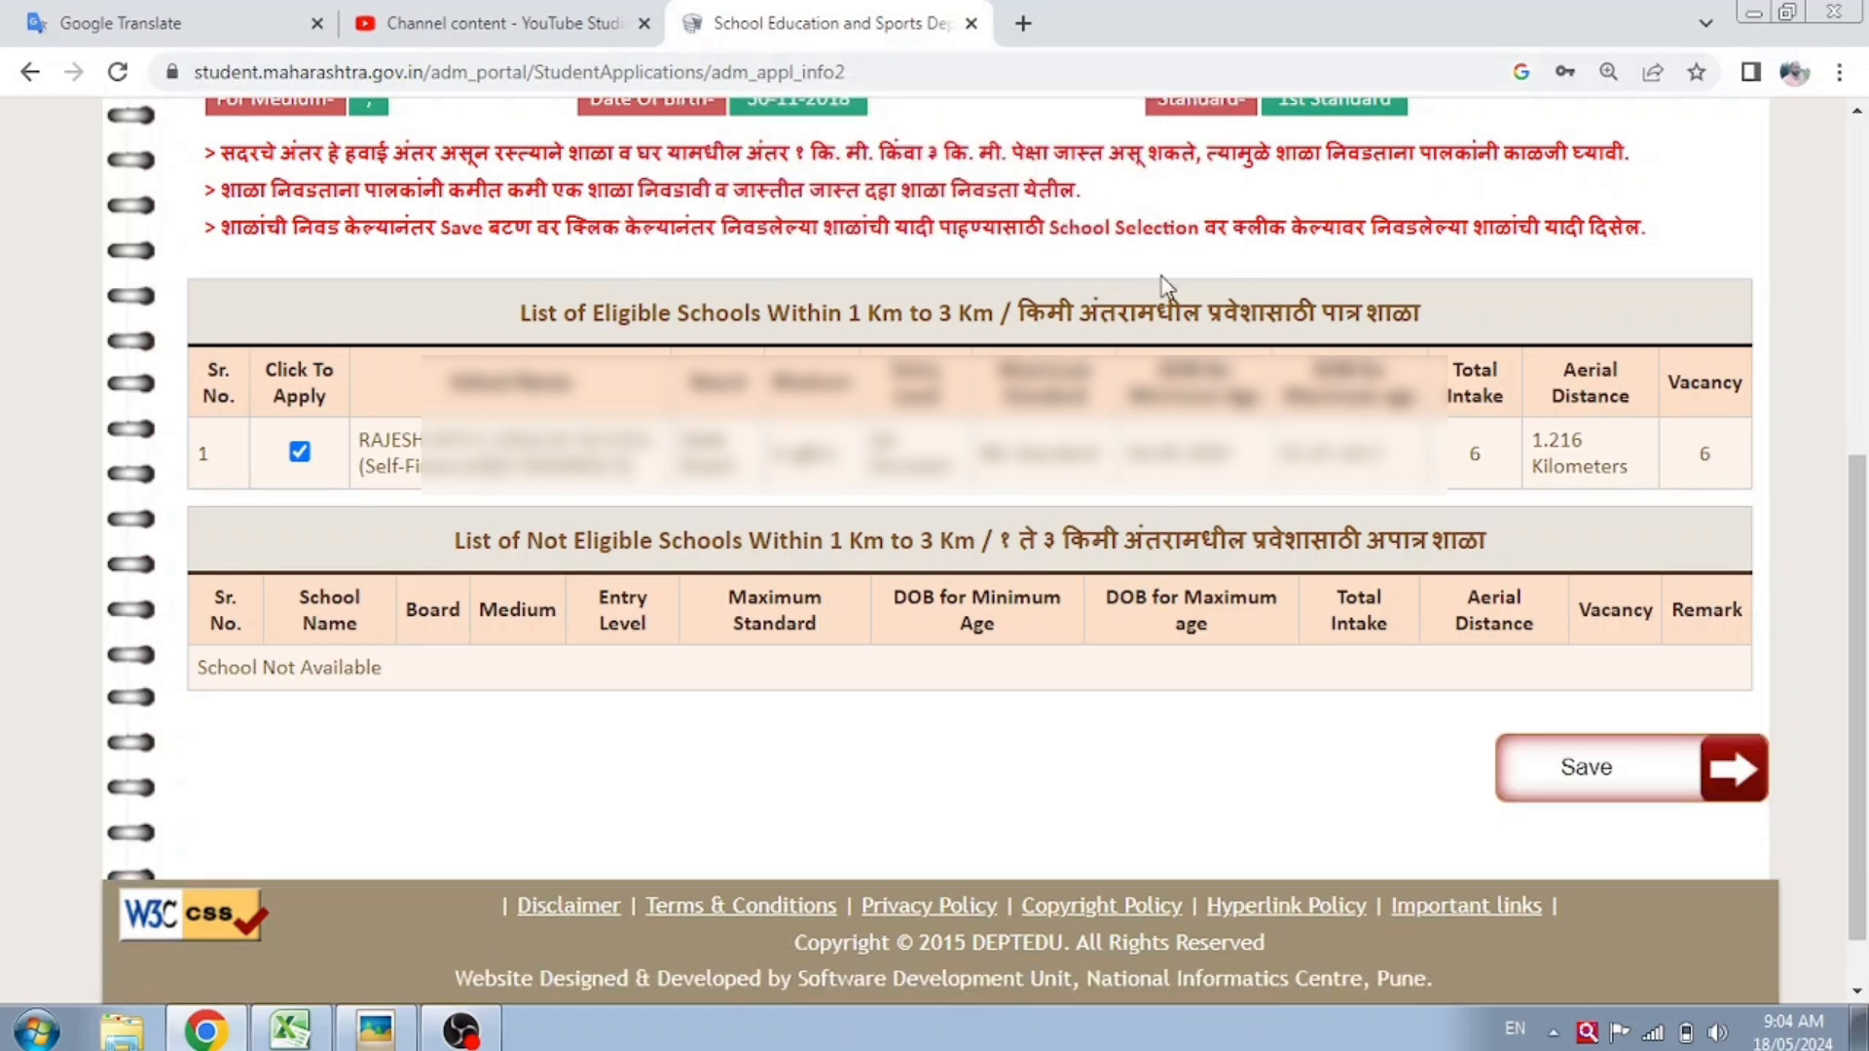
- Open the form submission summary, review the application details and accept the declaration that all the information provided is true
{"action": "scroll", "coordinate": [933, 435], "scroll_direction": "up", "scroll_amount": 6}
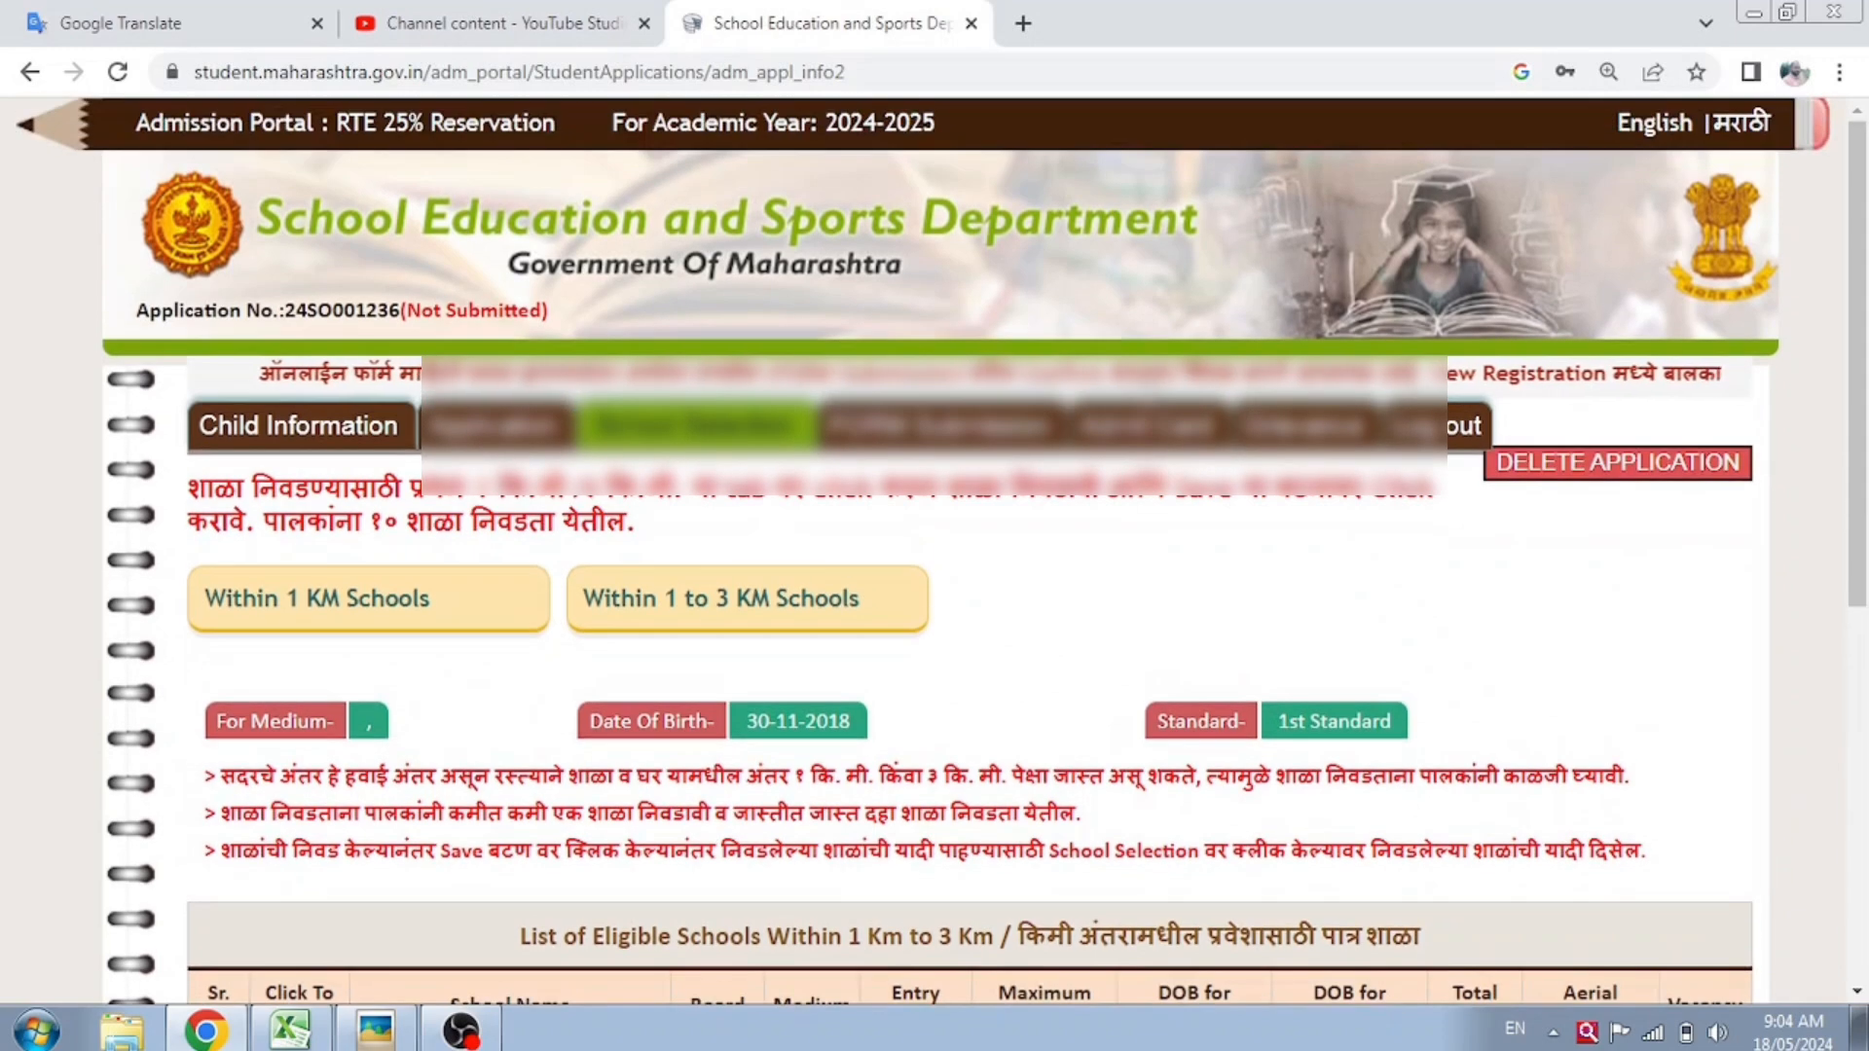
{"action": "left_click", "coordinate": [936, 432]}
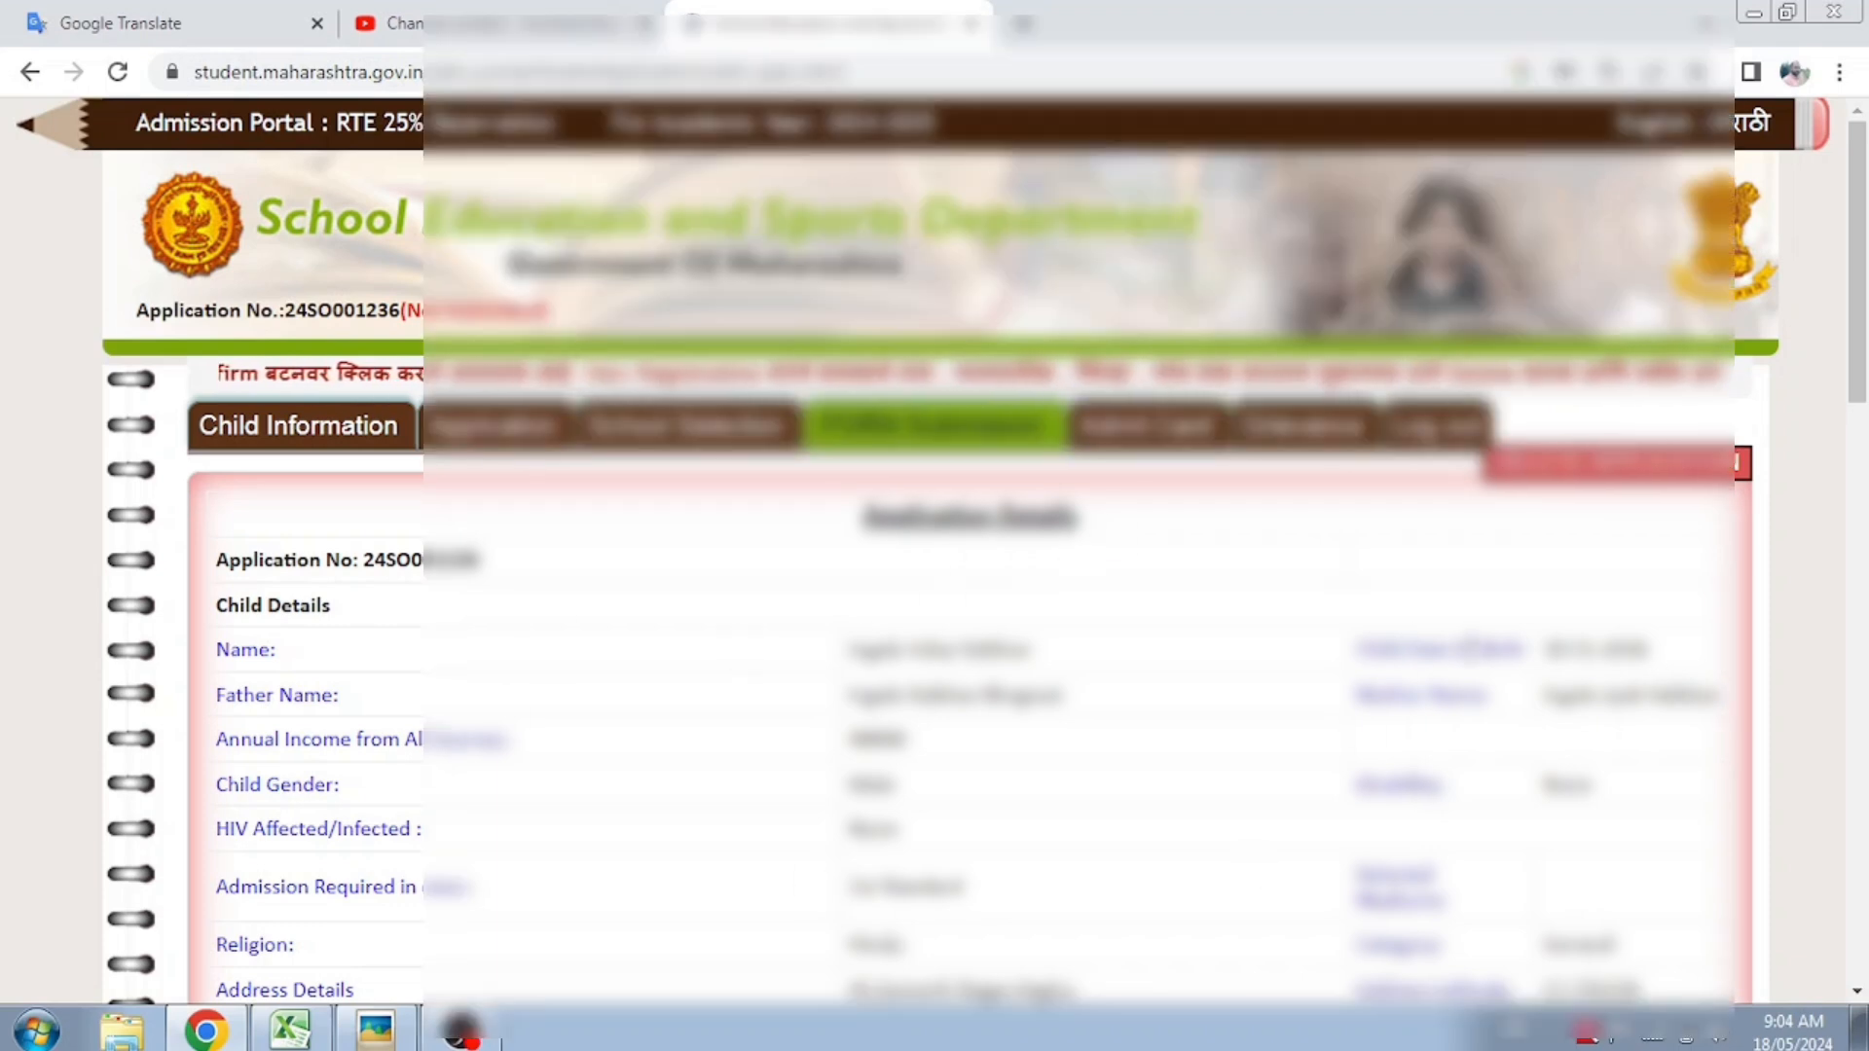
{"action": "scroll", "coordinate": [1287, 758], "scroll_direction": "down", "scroll_amount": 3}
{"action": "scroll", "coordinate": [1286, 757], "scroll_direction": "down", "scroll_amount": 8}
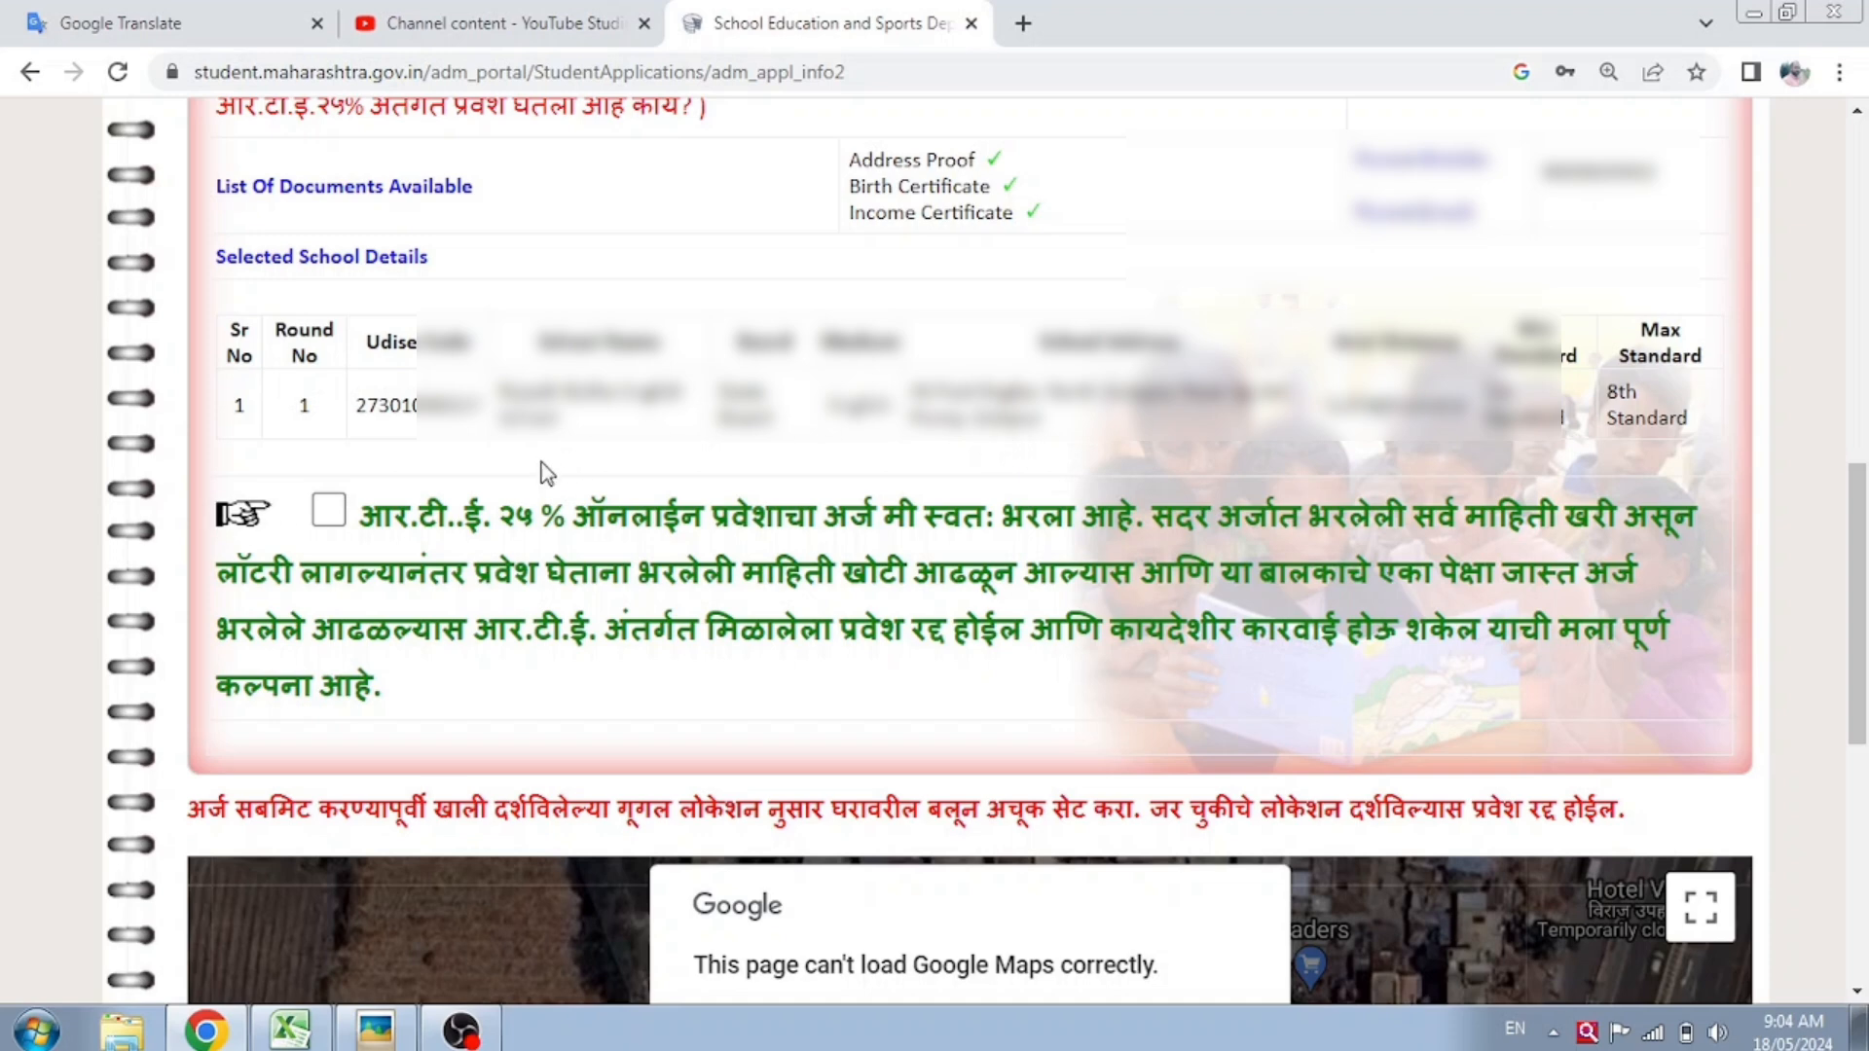
{"action": "left_click", "coordinate": [329, 512]}
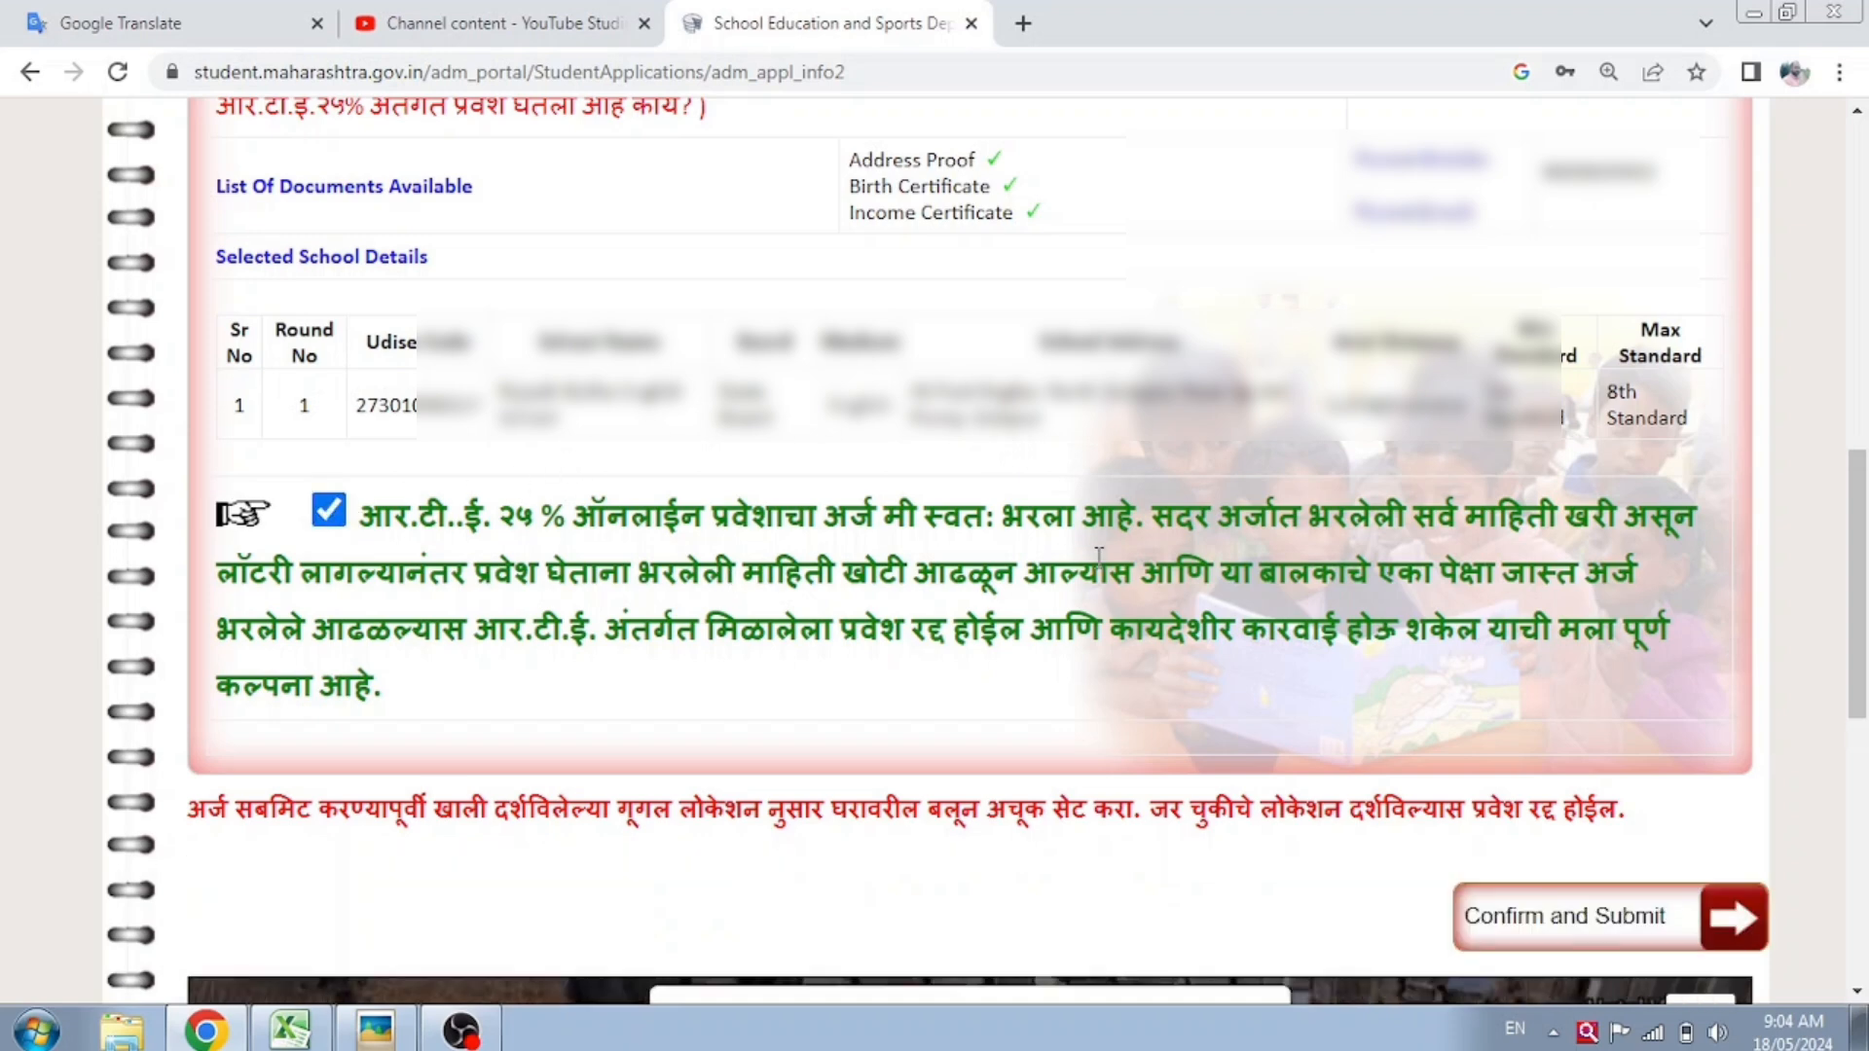
- Confirm and submit the application, accepting both the confirmation request and the resulting message
{"action": "left_click", "coordinate": [1528, 930]}
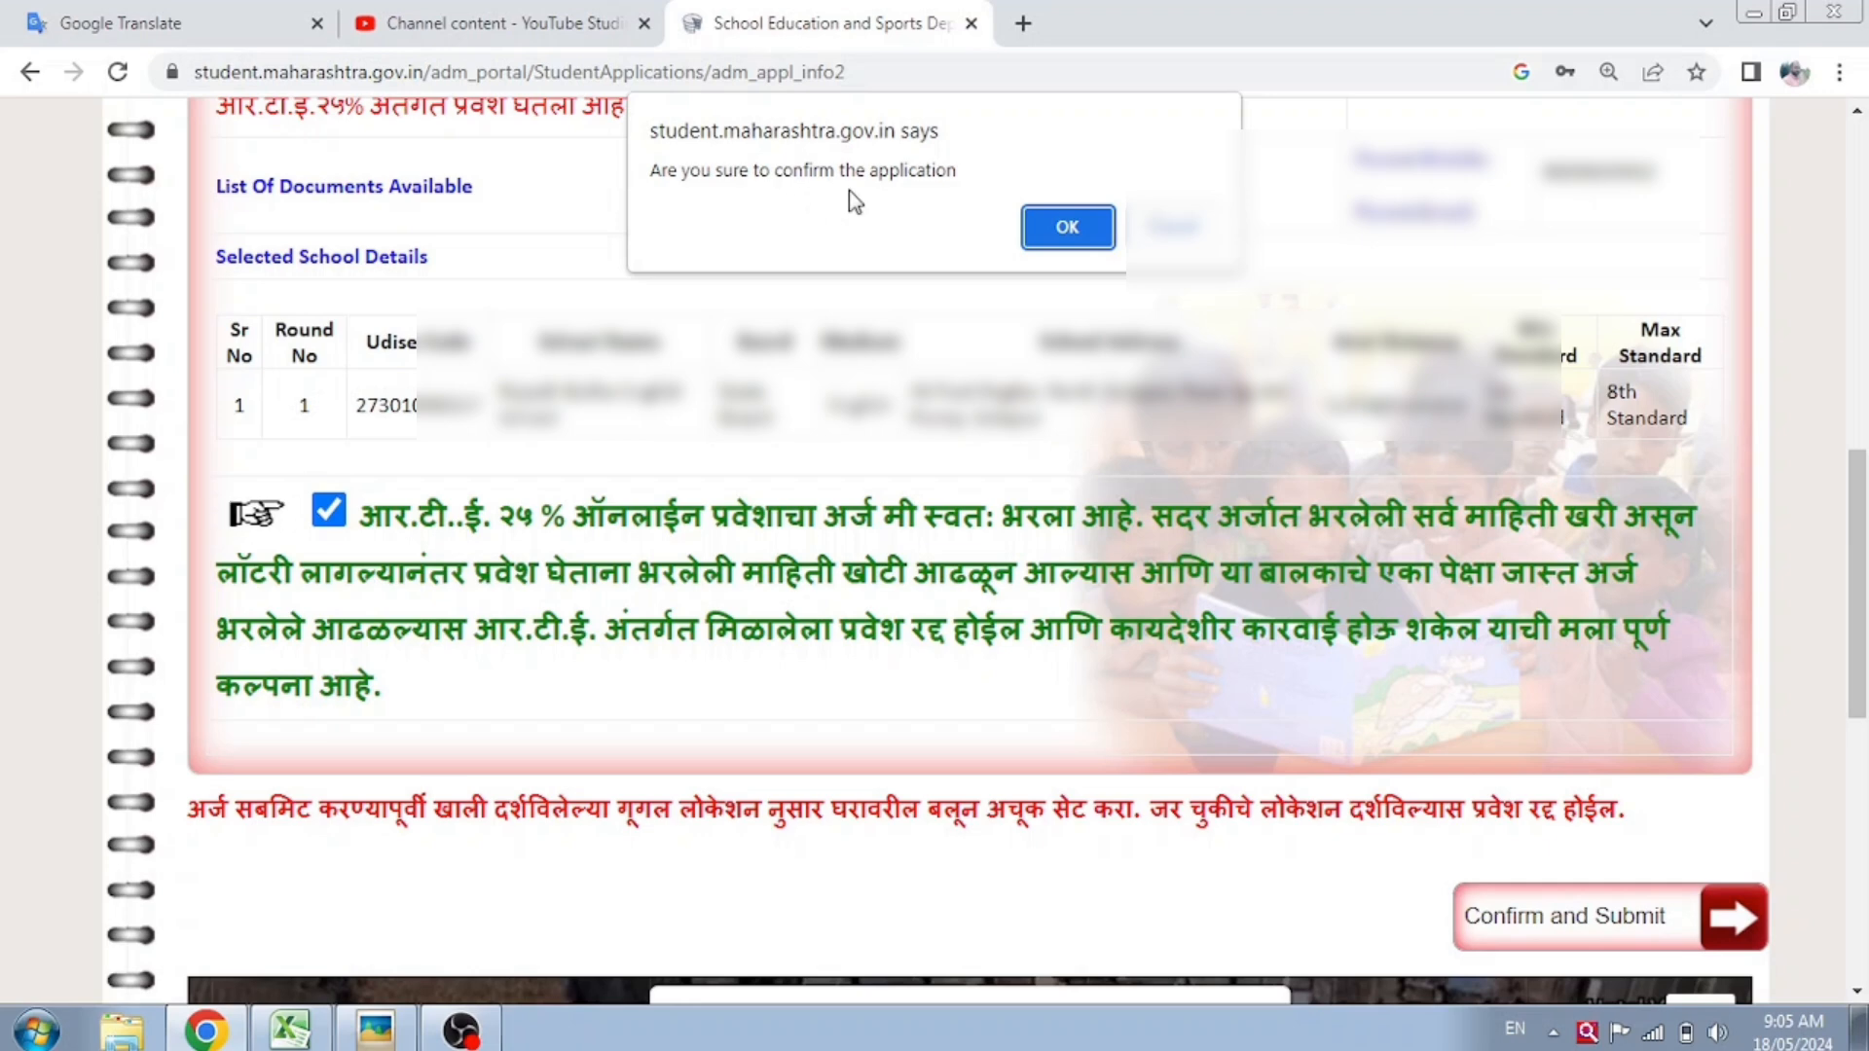
{"action": "left_click", "coordinate": [1059, 233]}
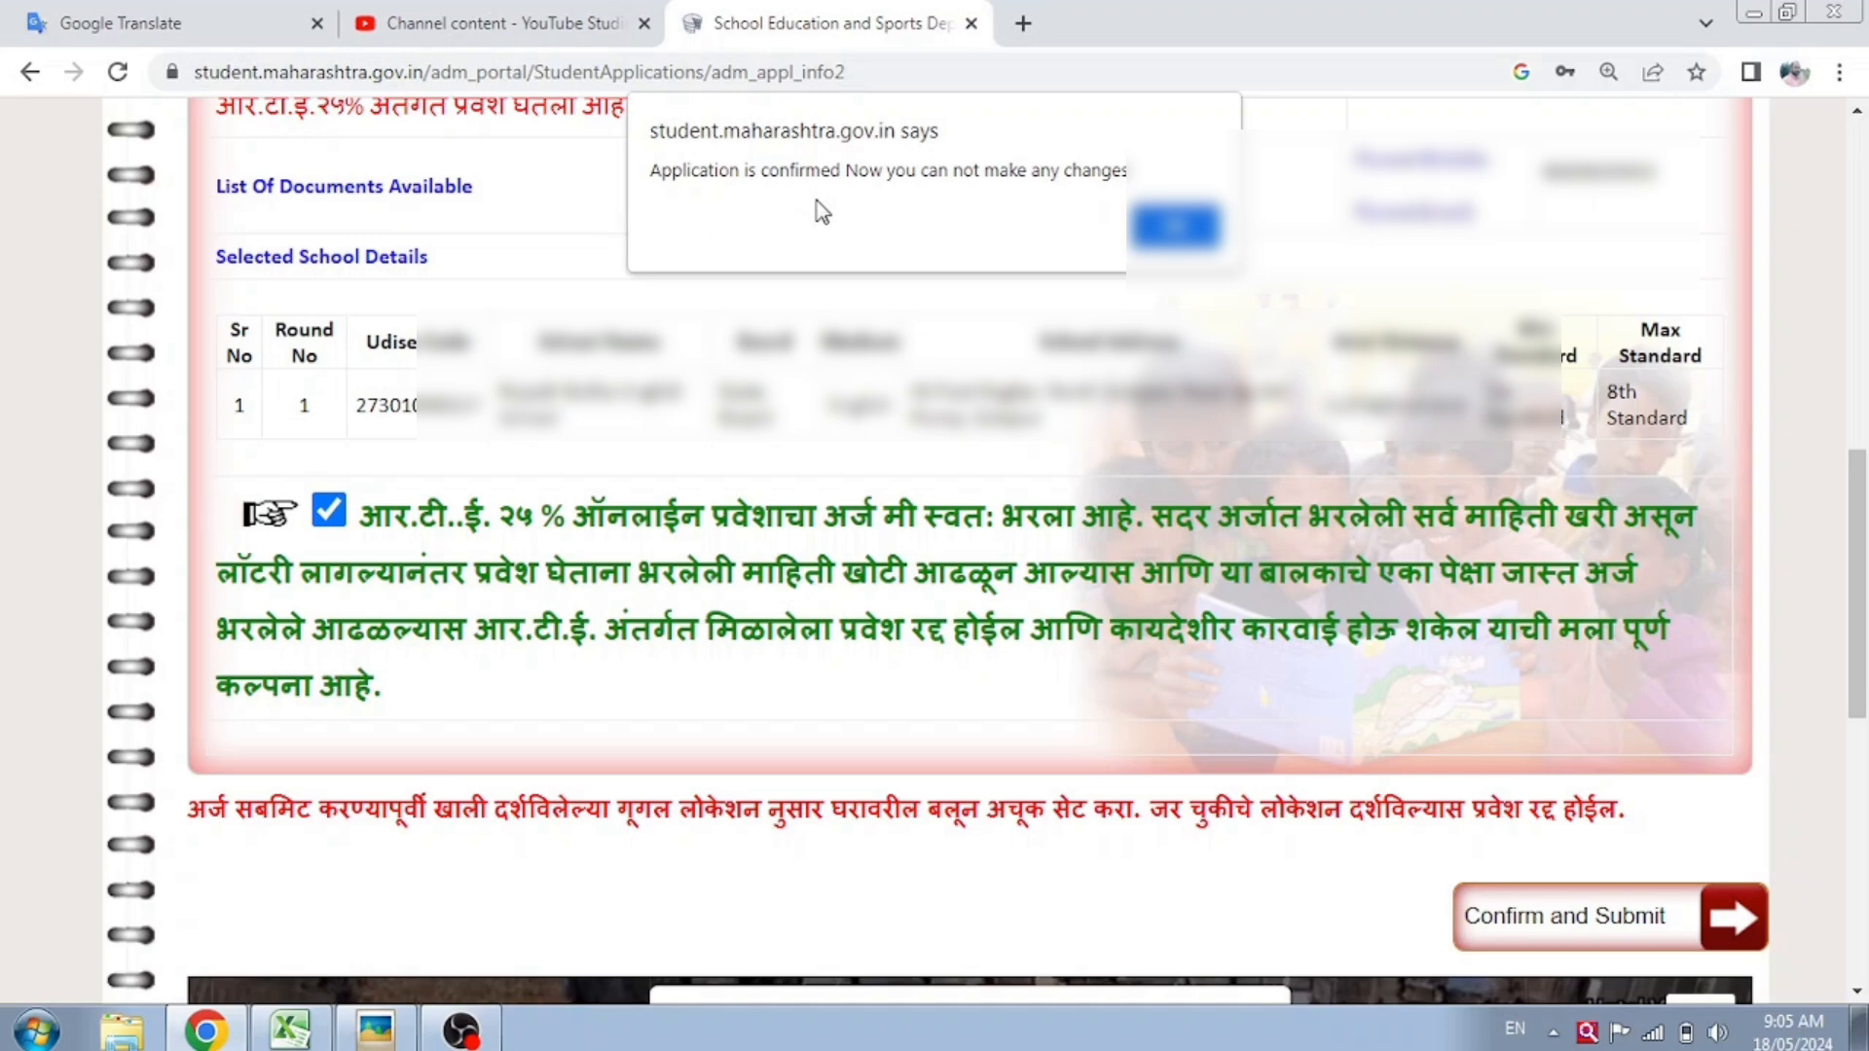
{"action": "left_click", "coordinate": [1175, 229]}
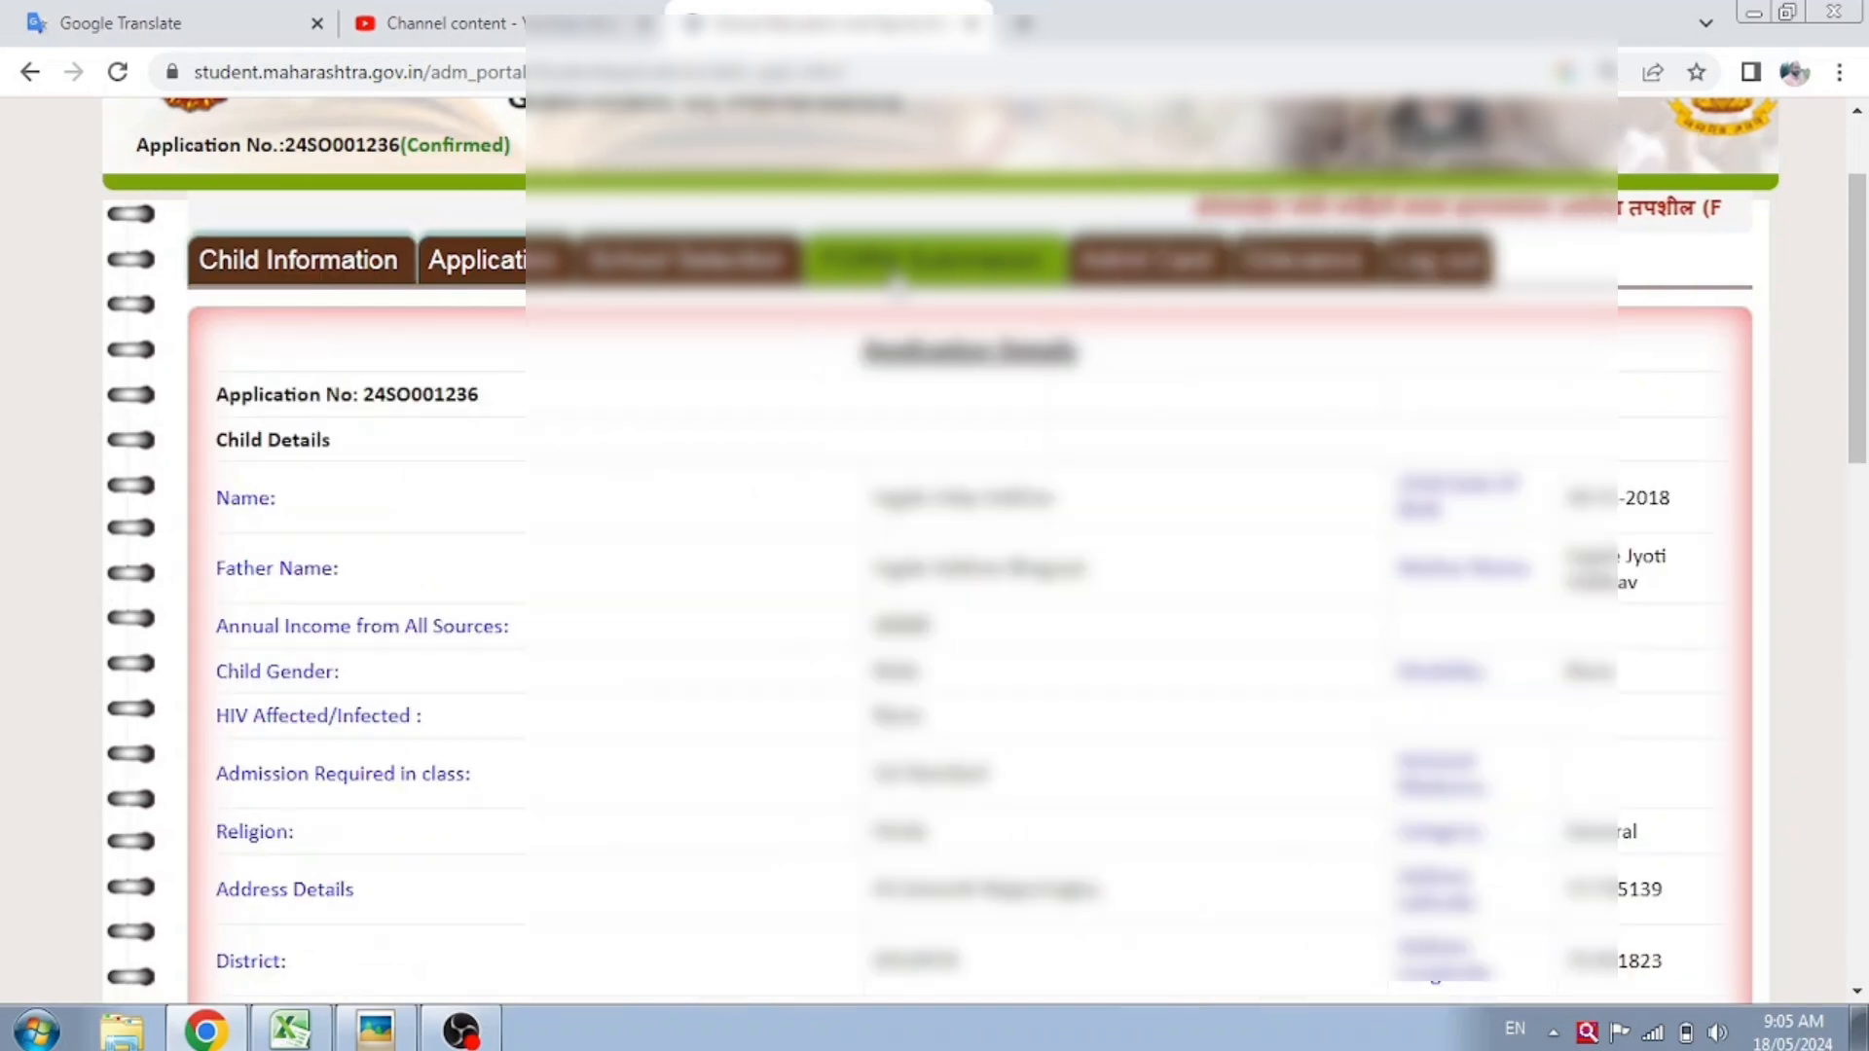
- Generate the PDF of the confirmed application and look through its details, selected school and instructions pages
{"action": "scroll", "coordinate": [1072, 626], "scroll_direction": "down", "scroll_amount": 10}
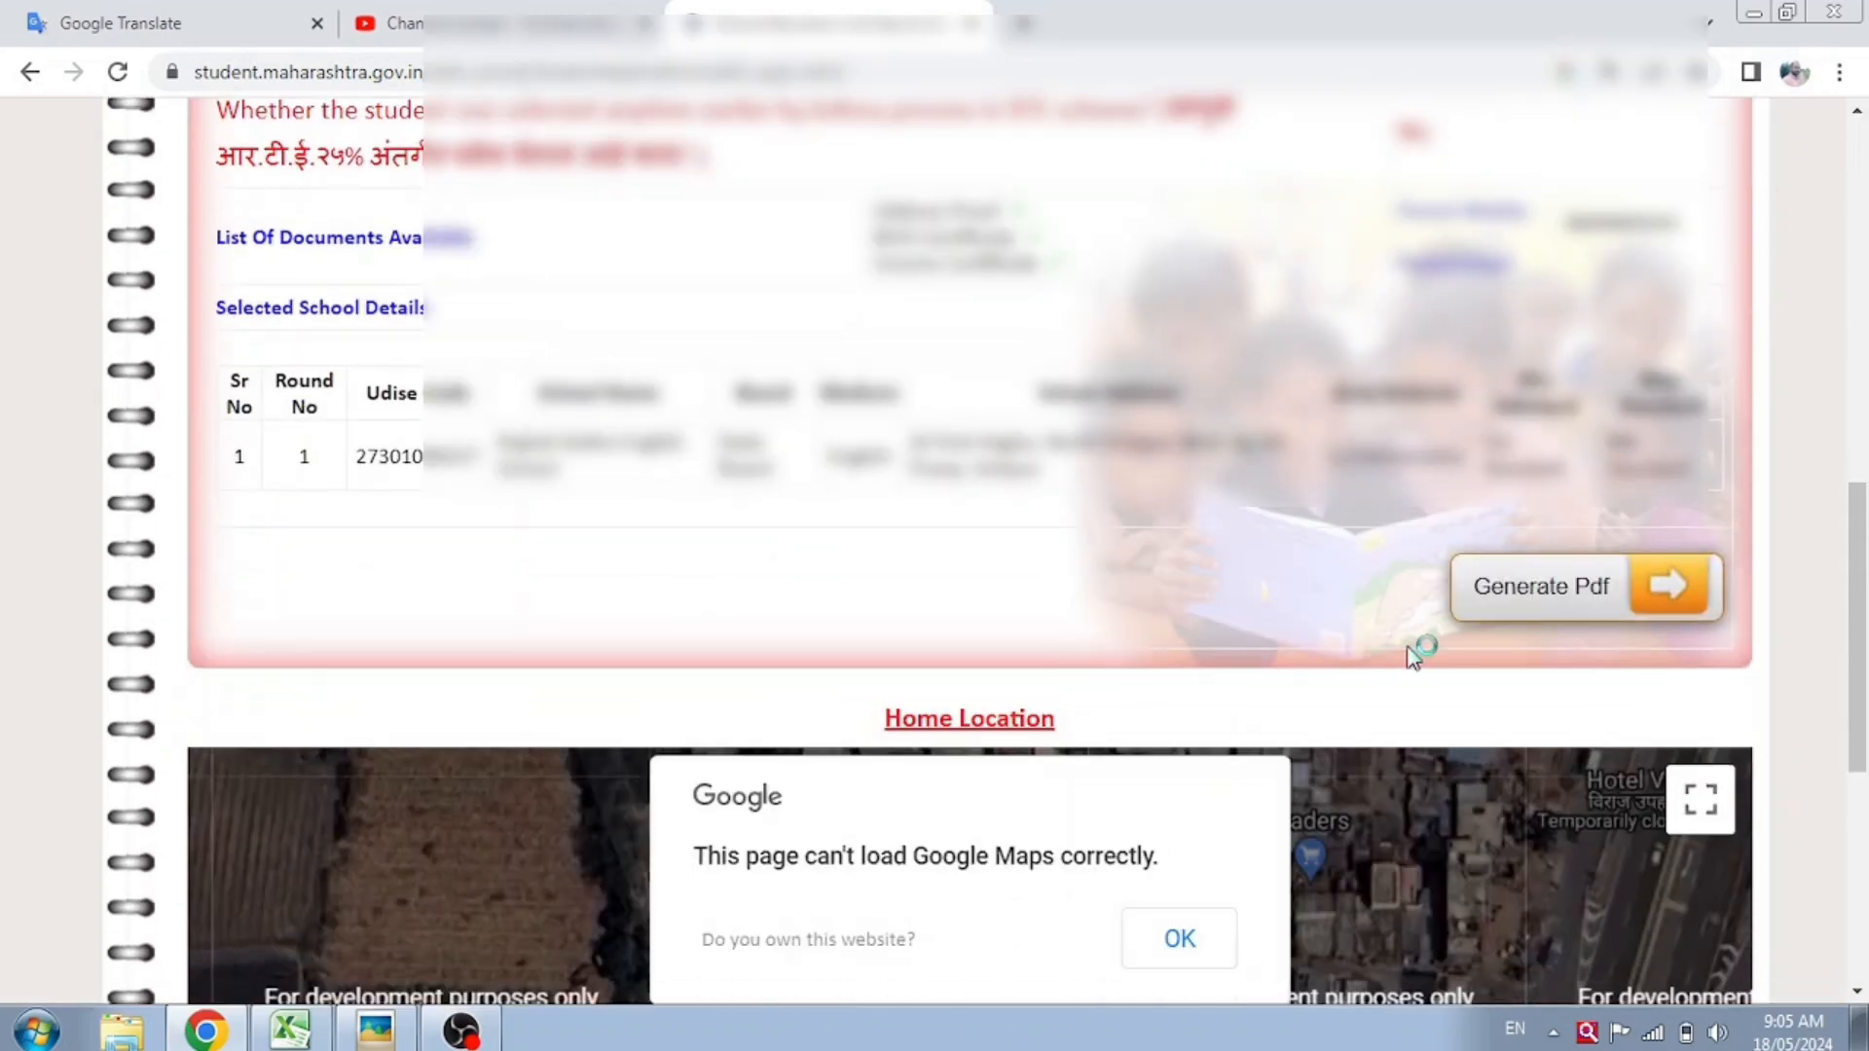
{"action": "left_click", "coordinate": [1542, 596]}
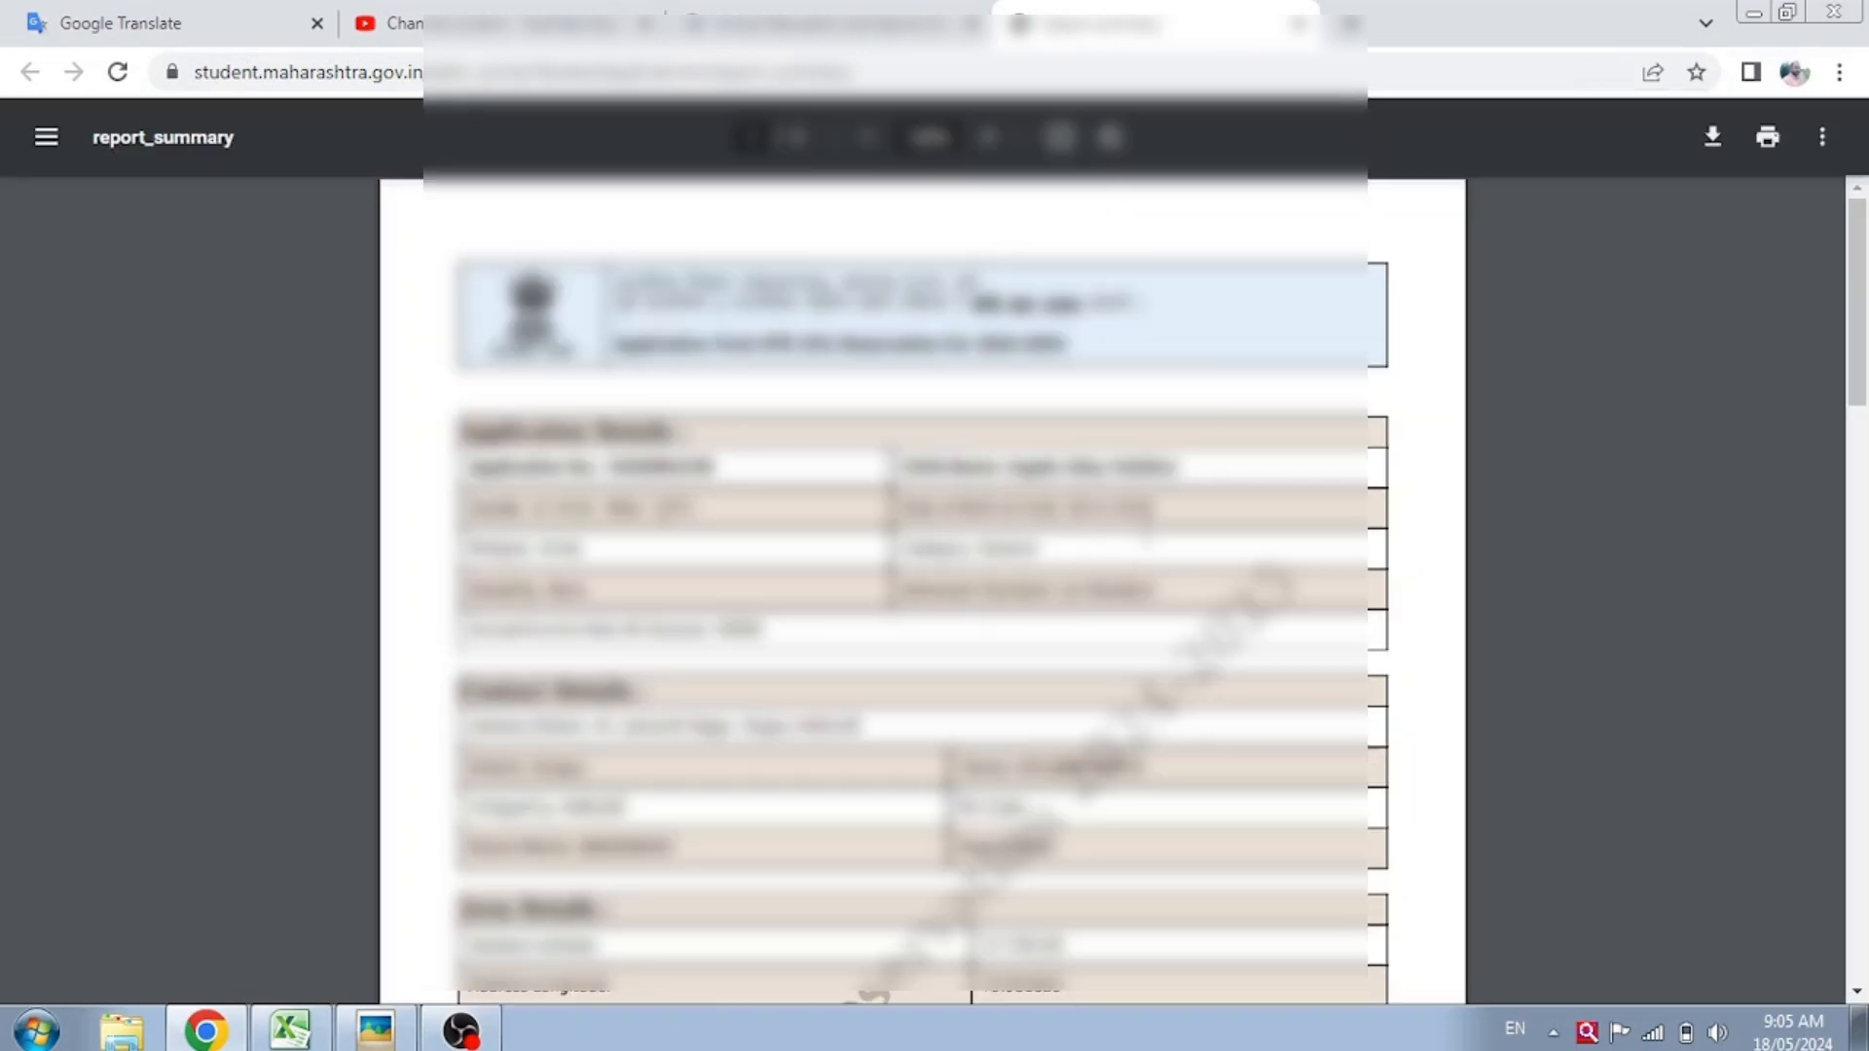
{"action": "scroll", "coordinate": [922, 589], "scroll_direction": "down", "scroll_amount": 10}
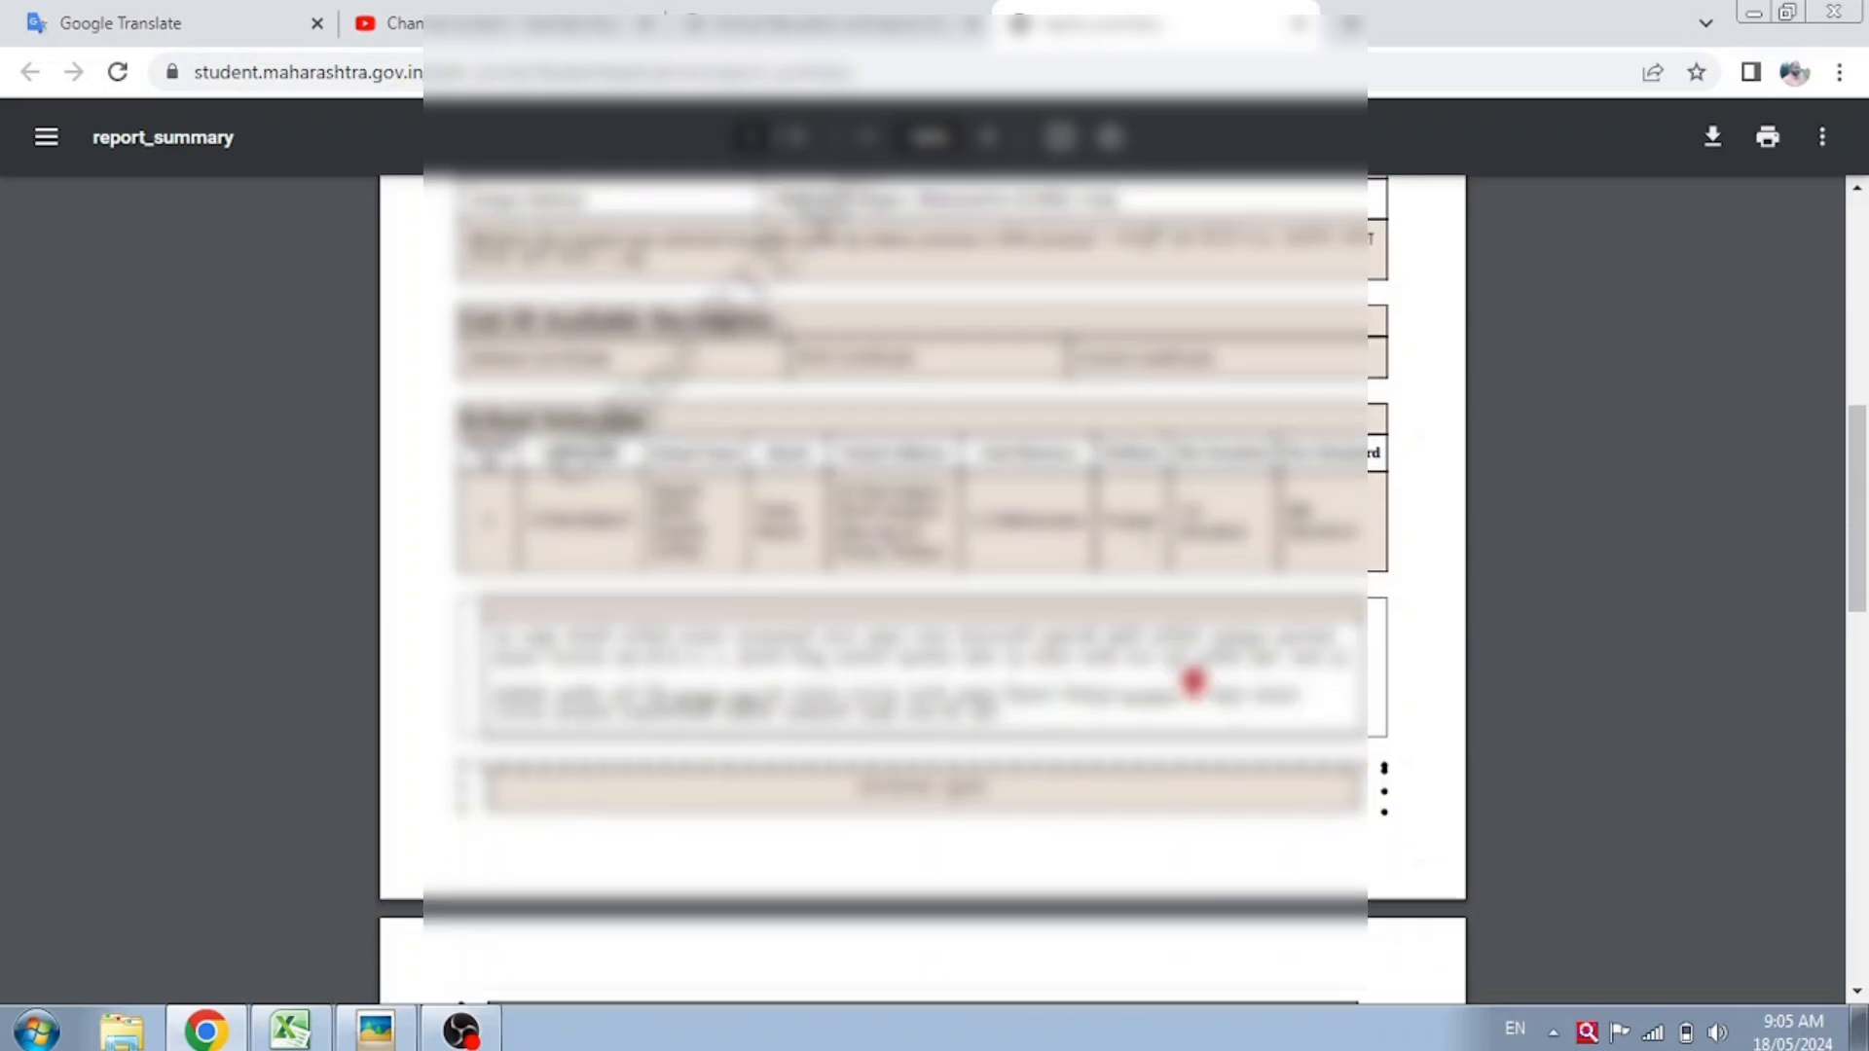
{"action": "scroll", "coordinate": [922, 589], "scroll_direction": "up", "scroll_amount": 4}
{"action": "scroll", "coordinate": [922, 589], "scroll_direction": "up", "scroll_amount": 8}
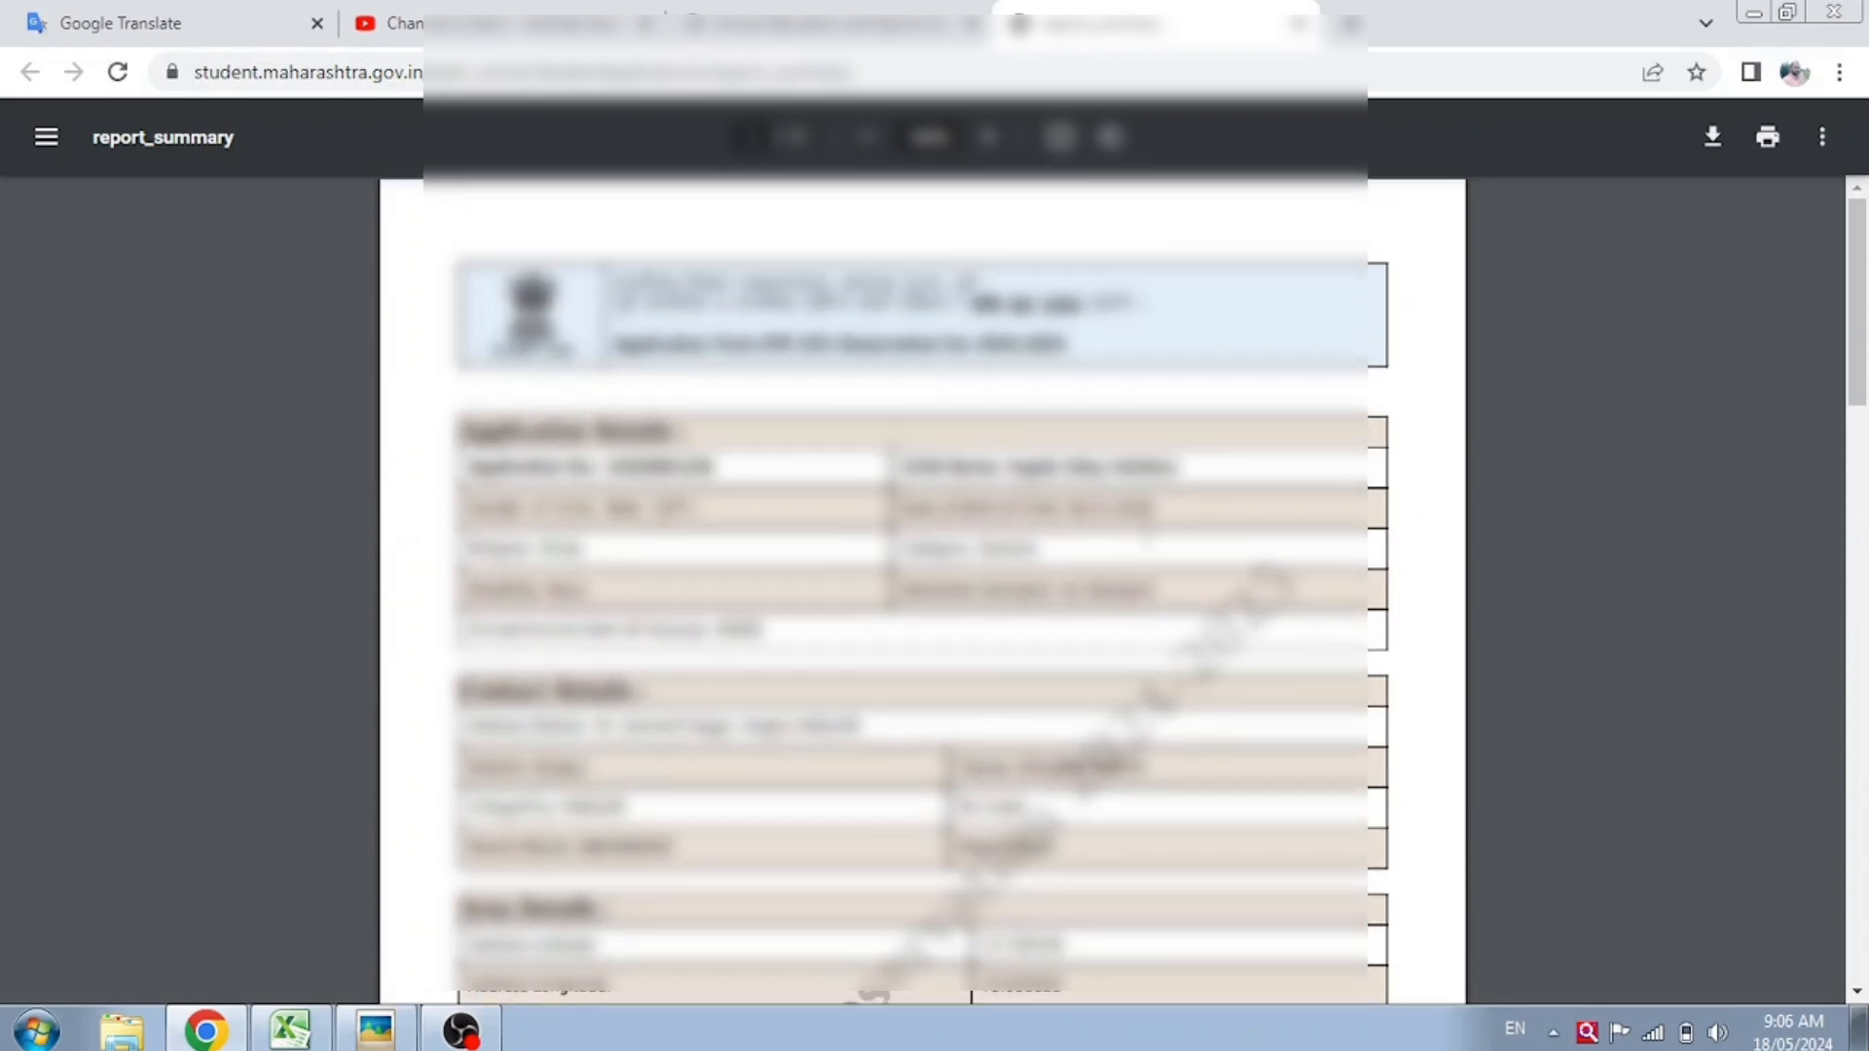
{"action": "scroll", "coordinate": [922, 589], "scroll_direction": "down", "scroll_amount": 2}
{"action": "scroll", "coordinate": [922, 589], "scroll_direction": "down", "scroll_amount": 12}
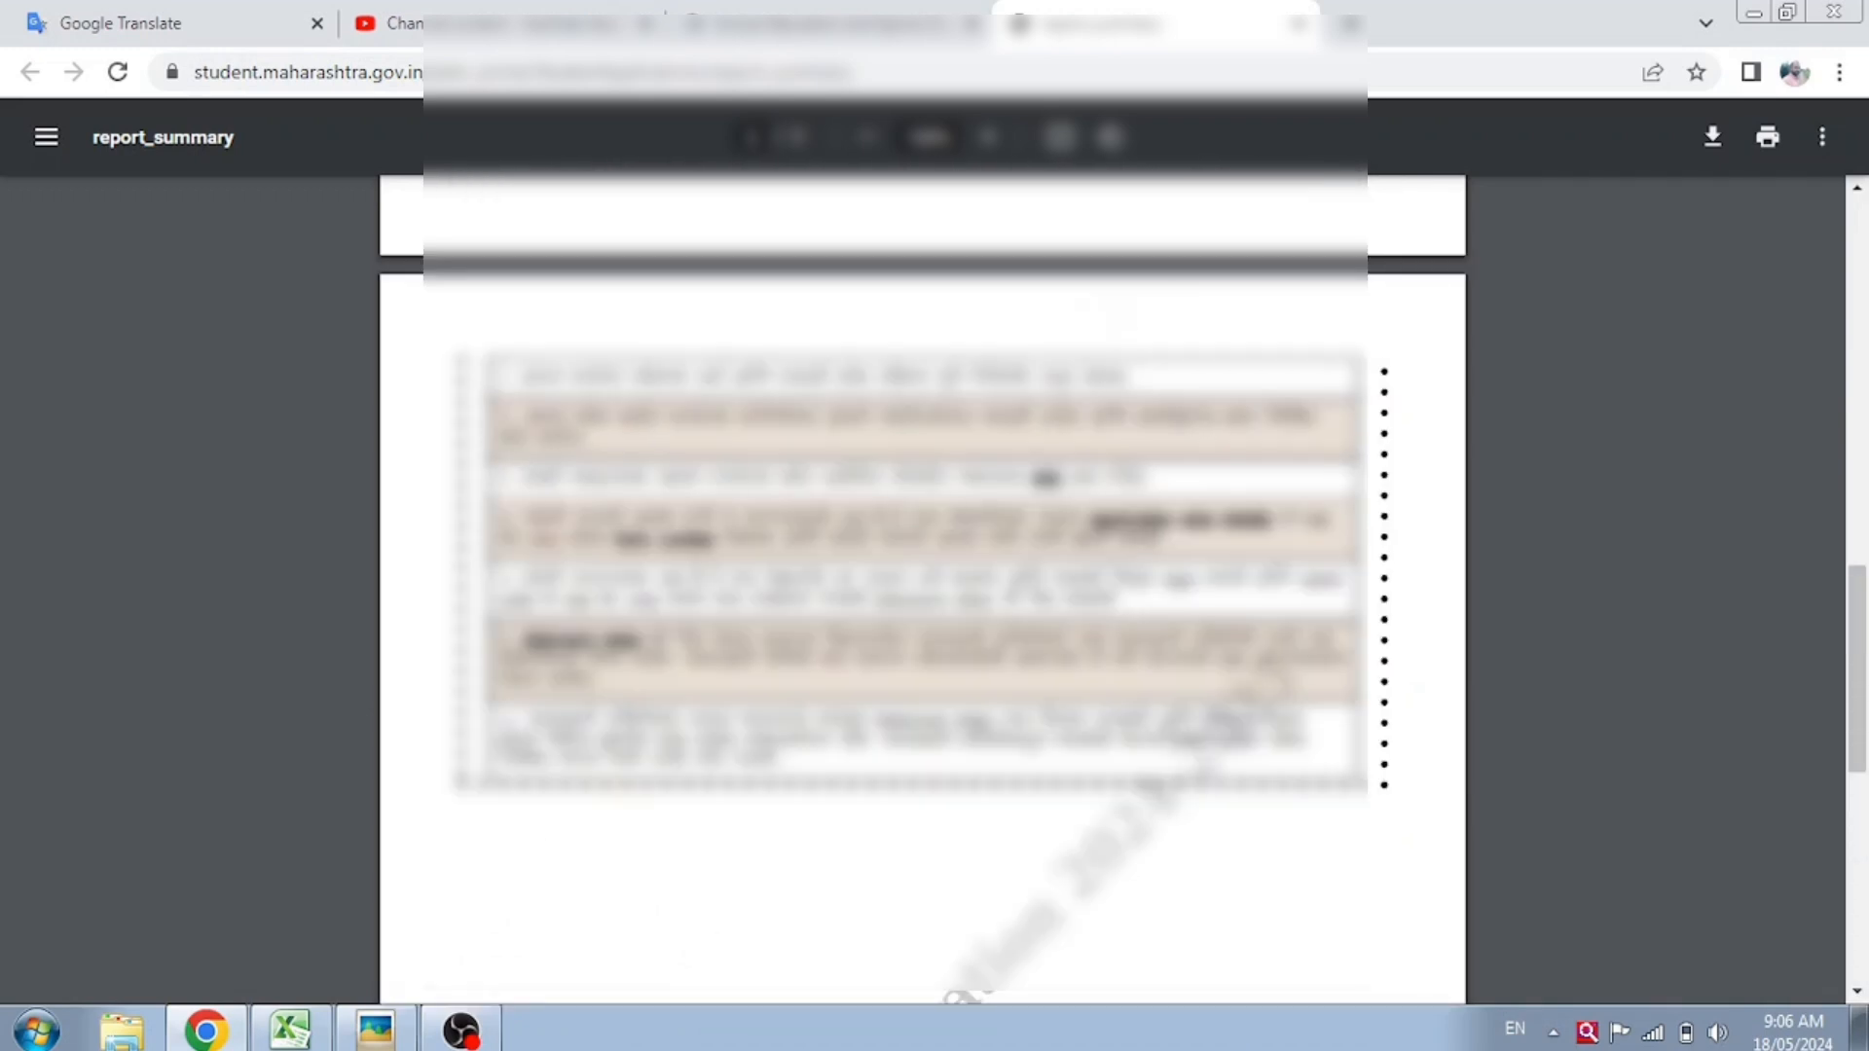
{"action": "scroll", "coordinate": [922, 589], "scroll_direction": "up", "scroll_amount": 5}
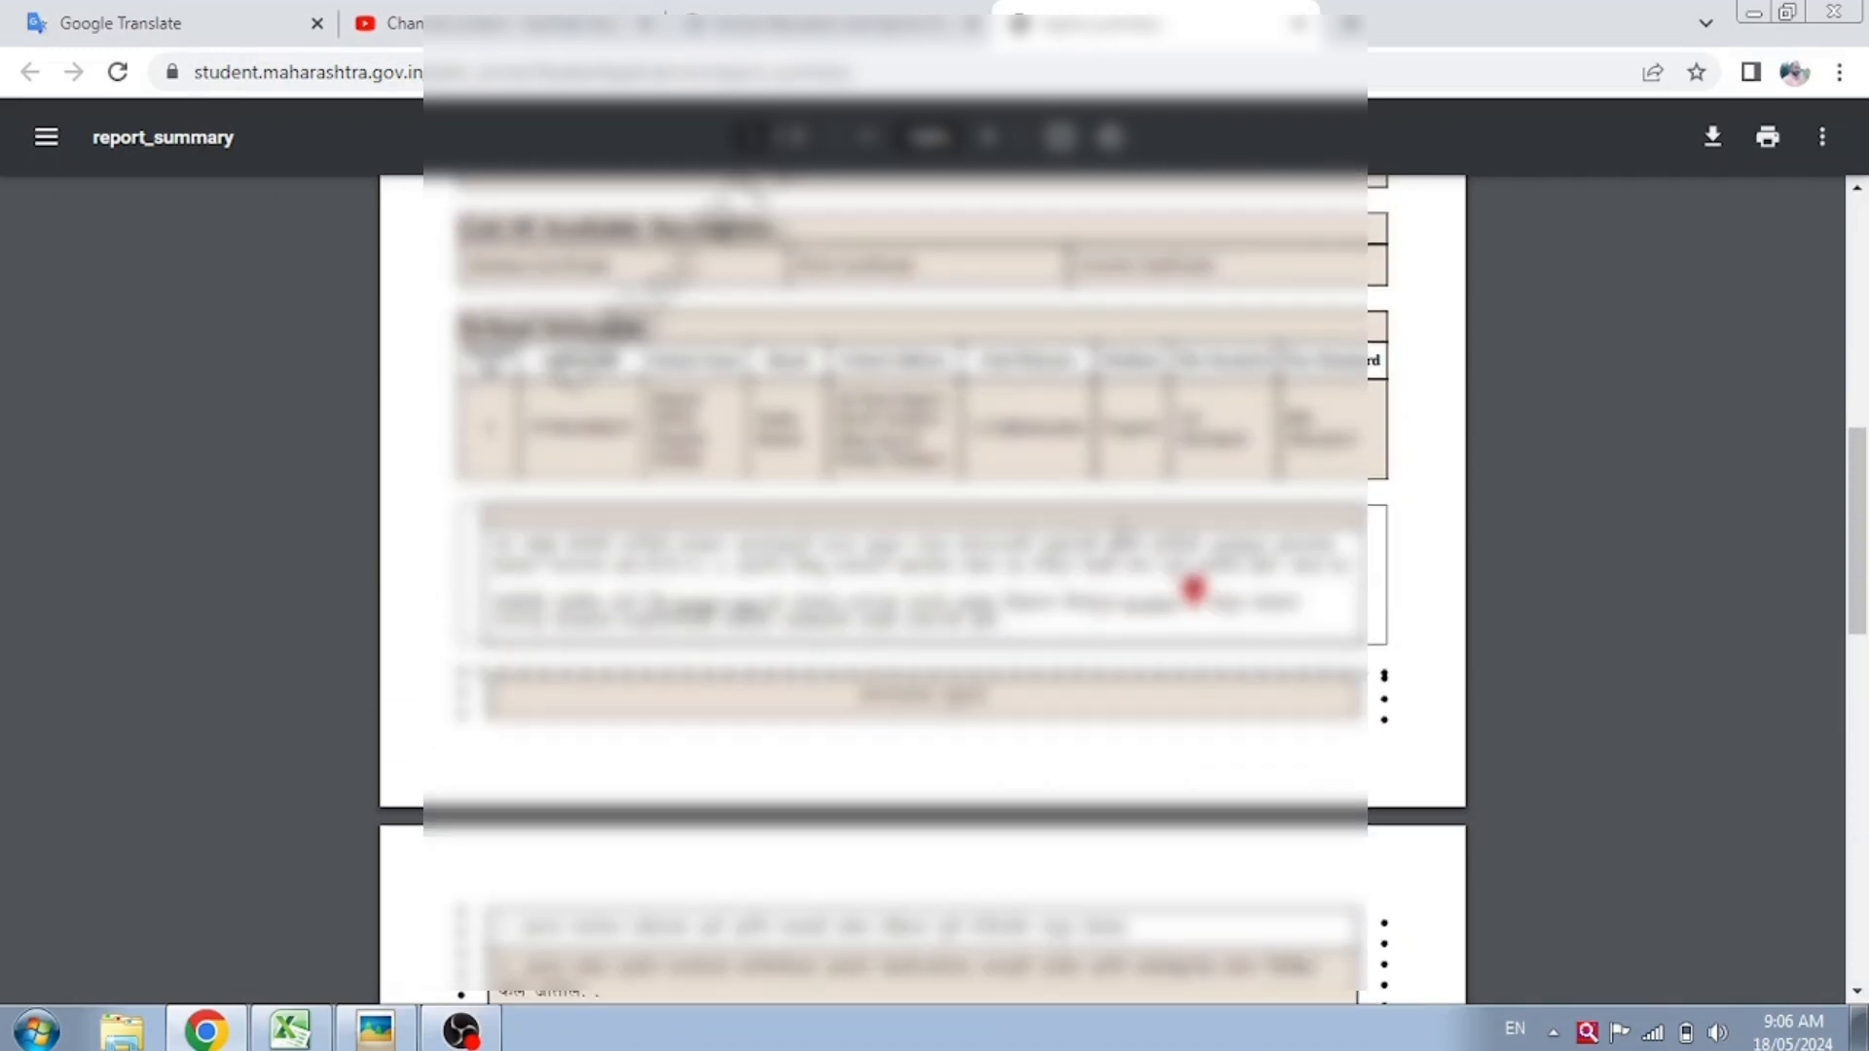